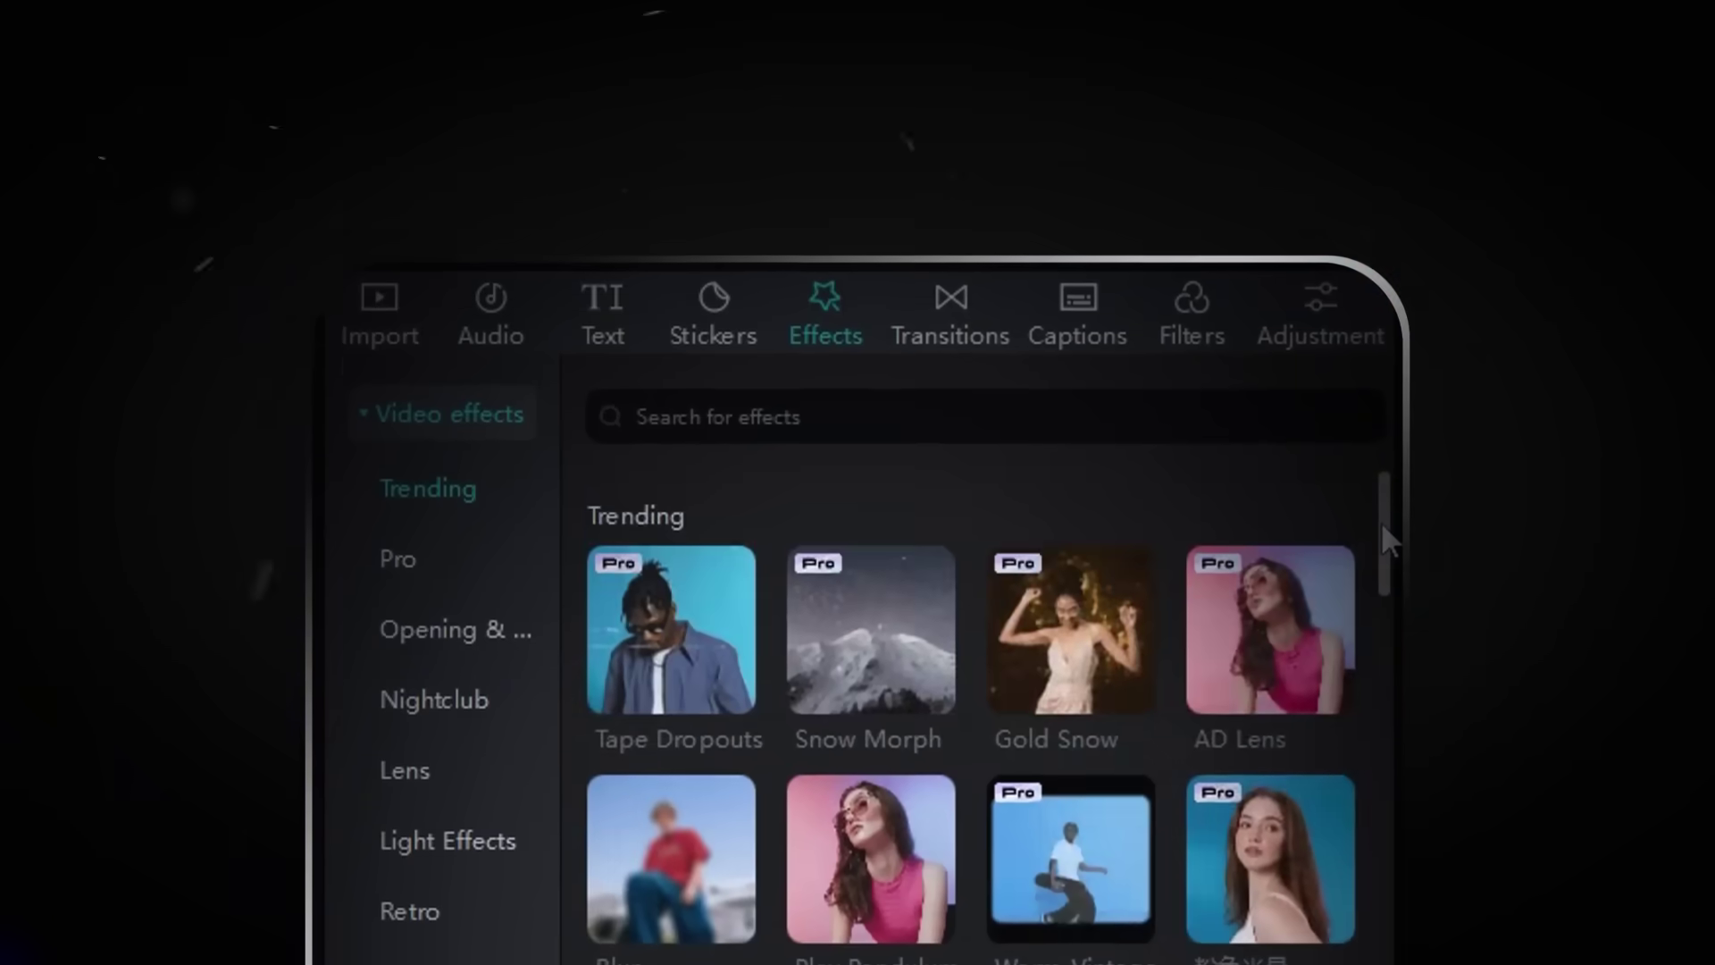
- In the bike clip's HSL settings, drop every colour's saturation to -100 except blue
scroll(1381, 492, down, 3)
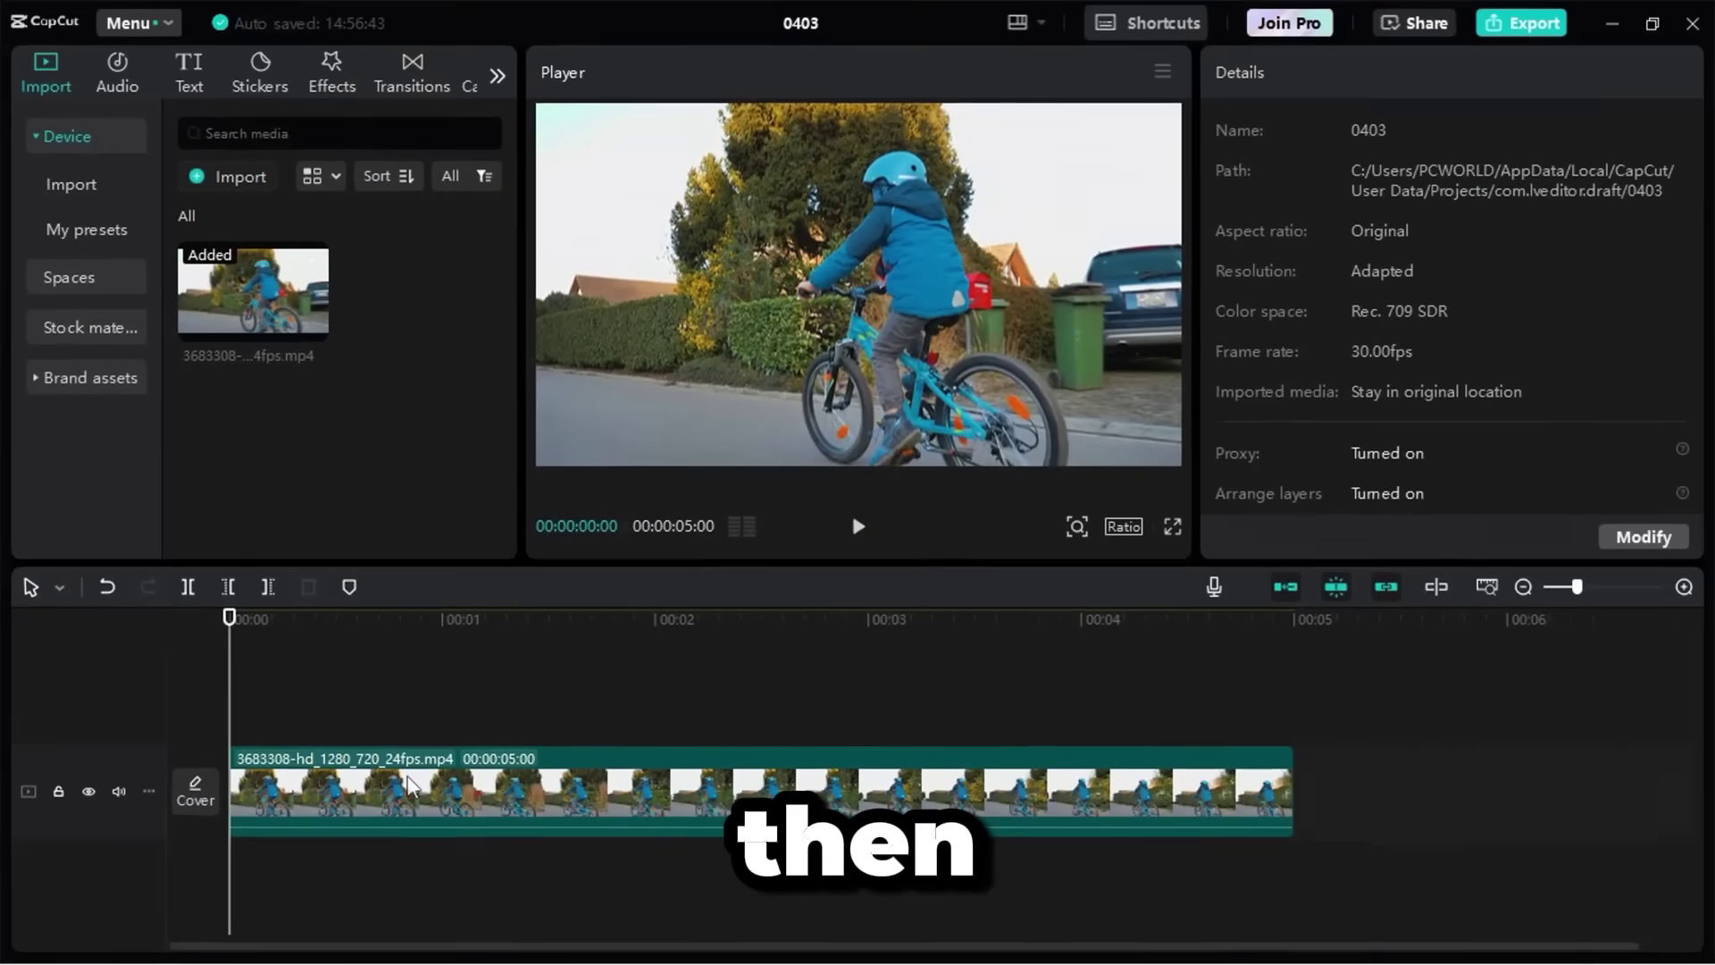
click(304, 760)
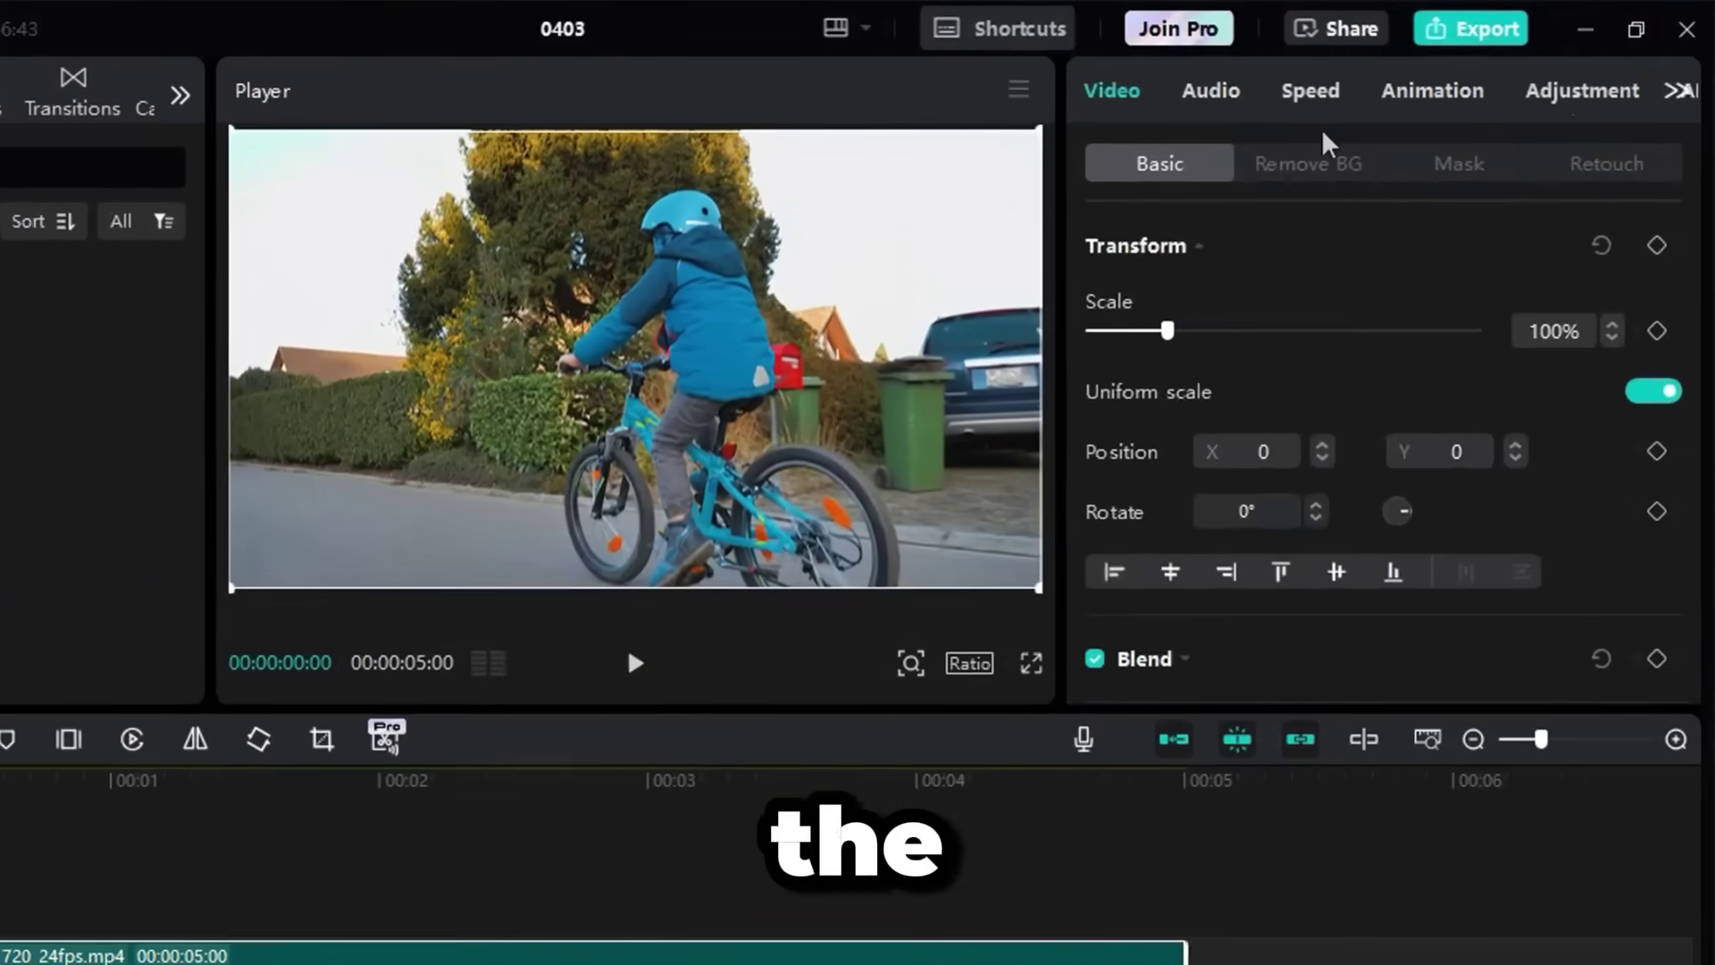
click(1582, 90)
click(1306, 176)
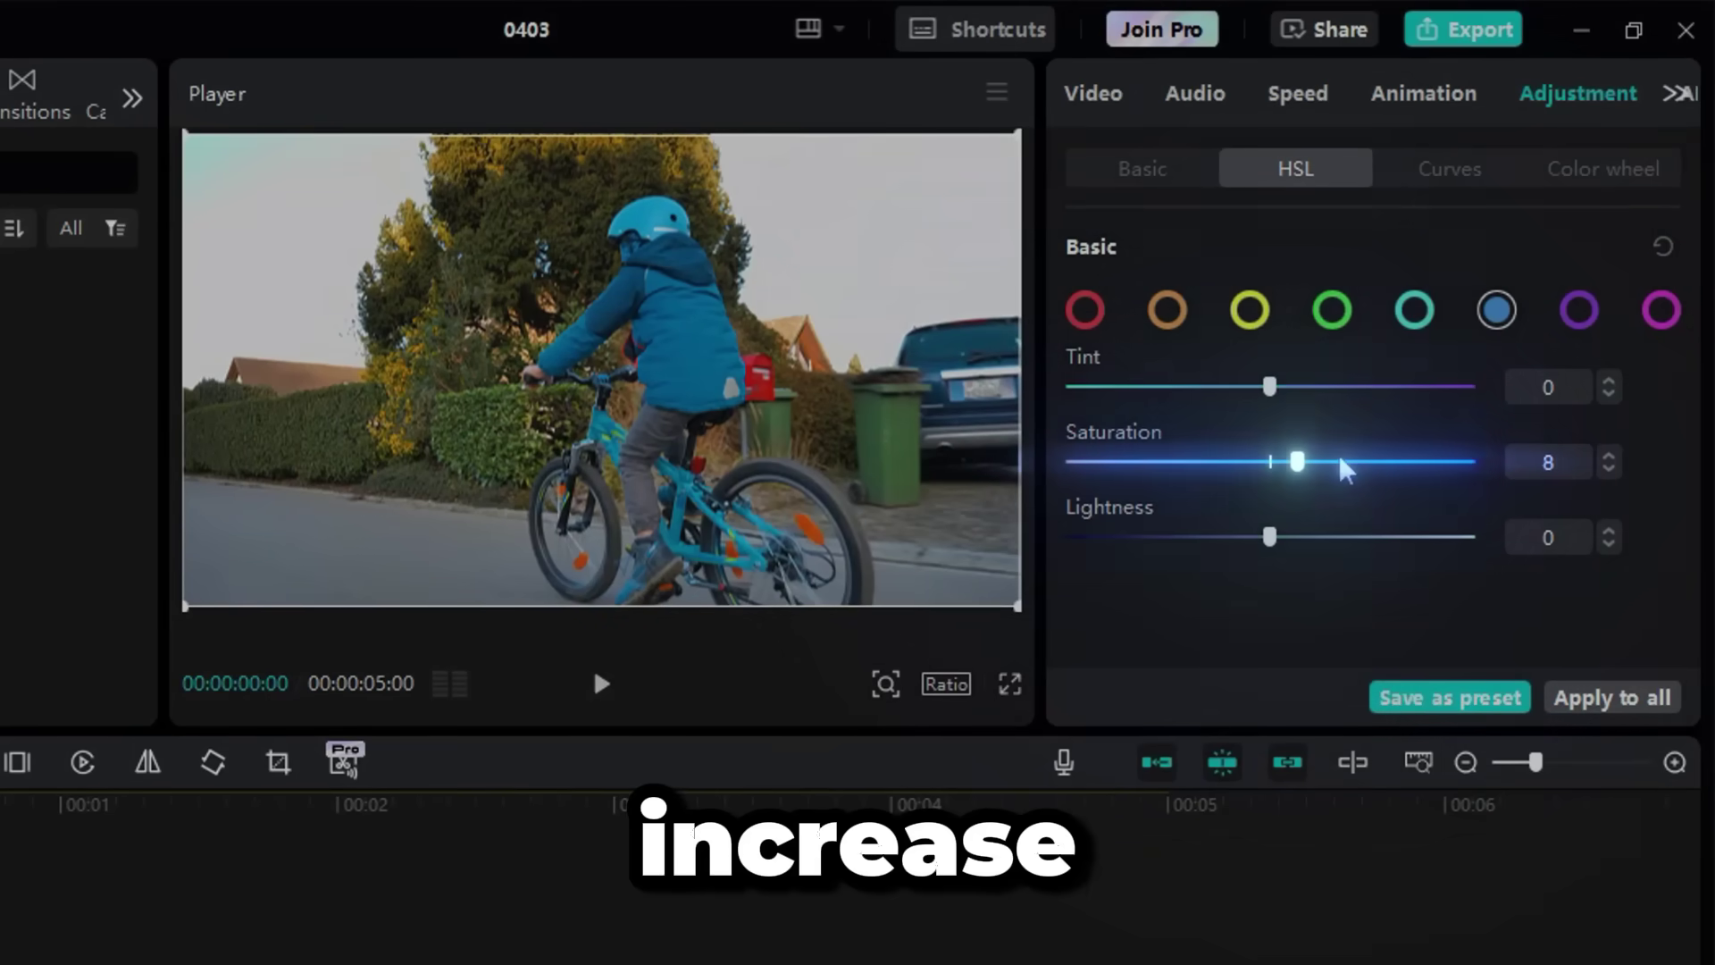
drag(1287, 461, 1378, 461)
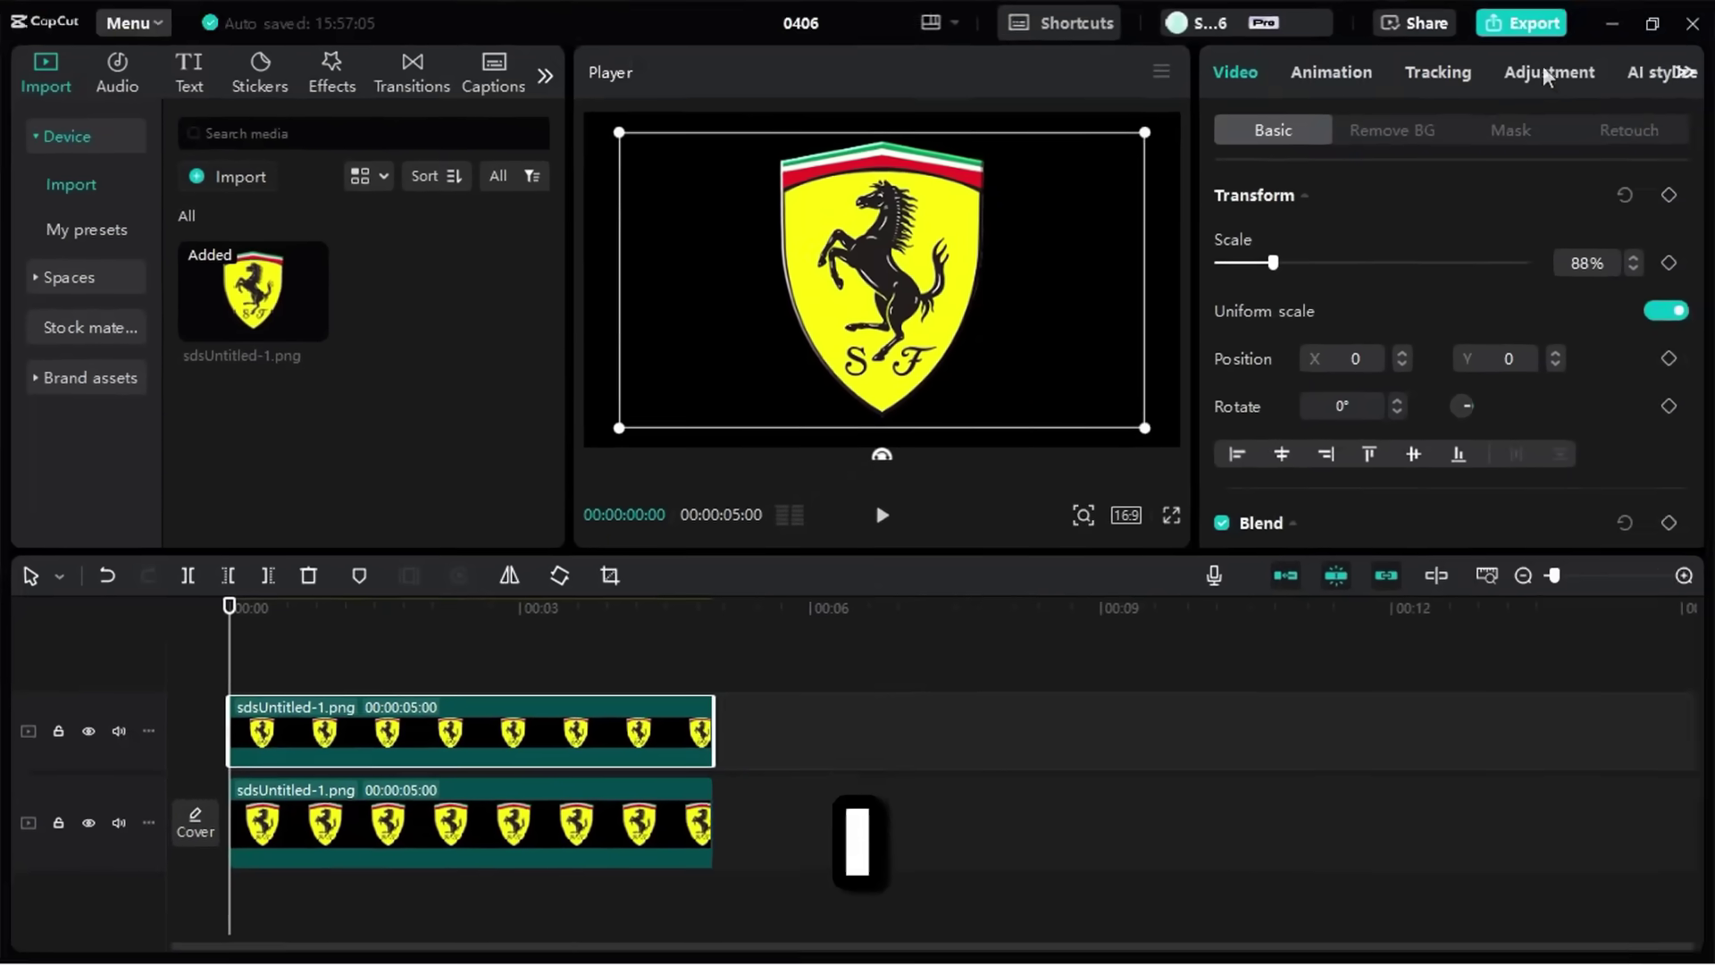
- Steeply raise the upper logo copy's Luma curve so the shield turns bright silver-white
click(1519, 75)
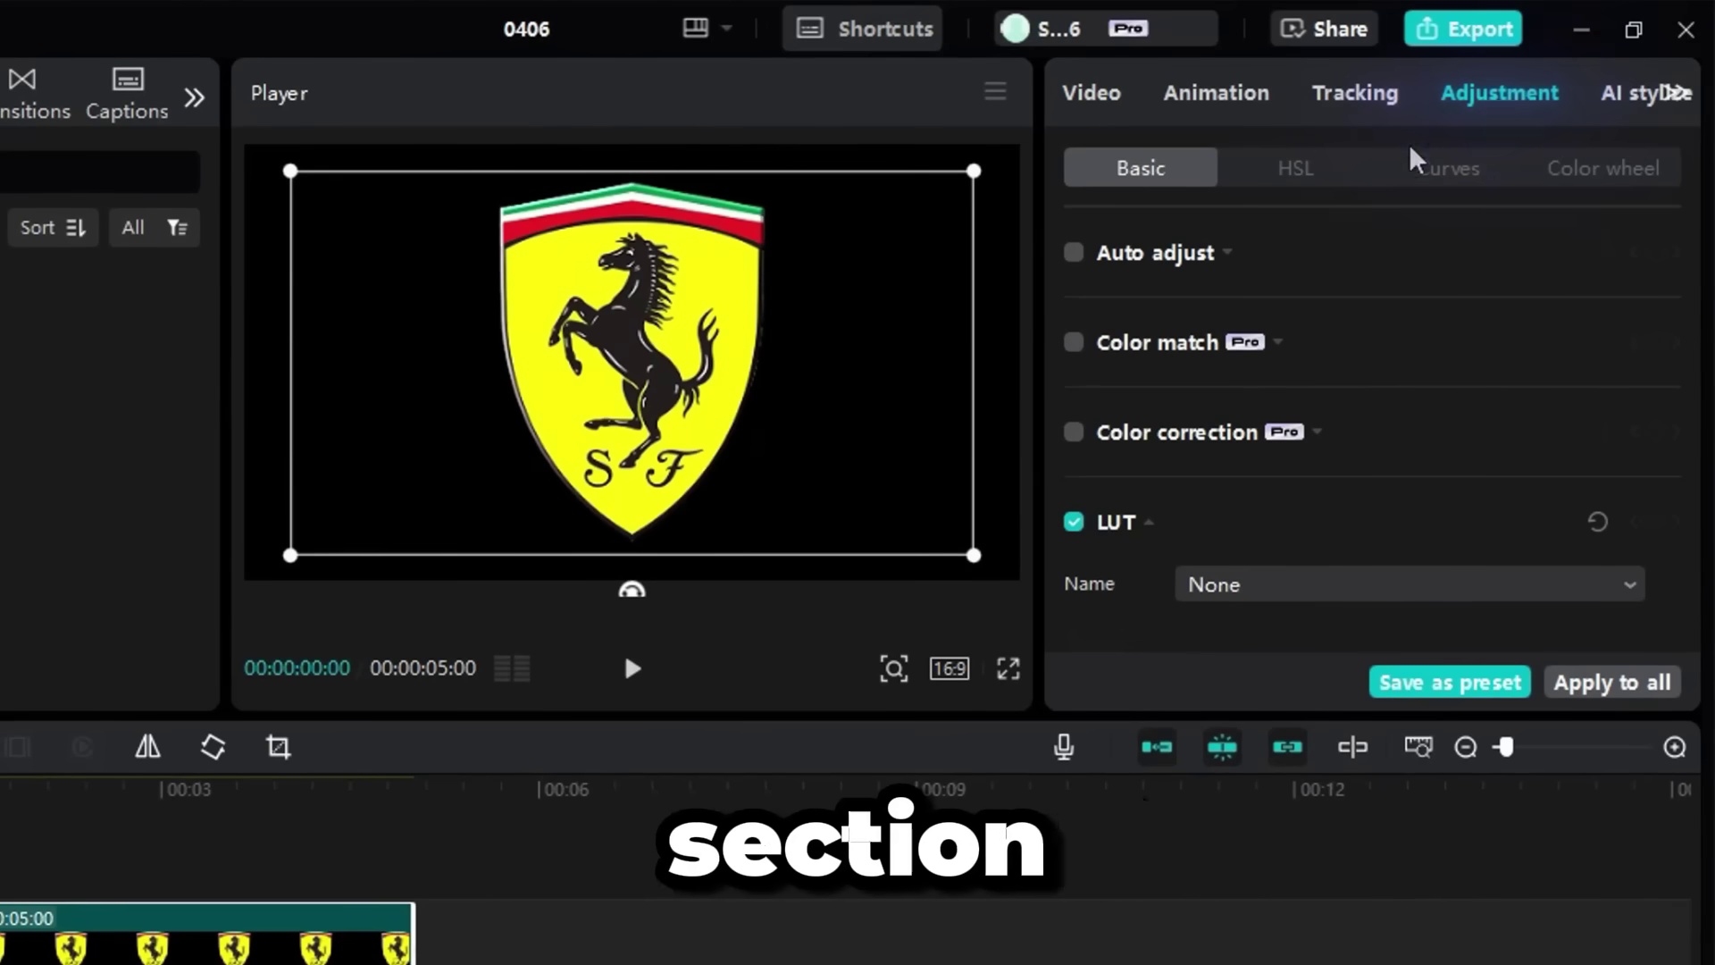
click(1463, 174)
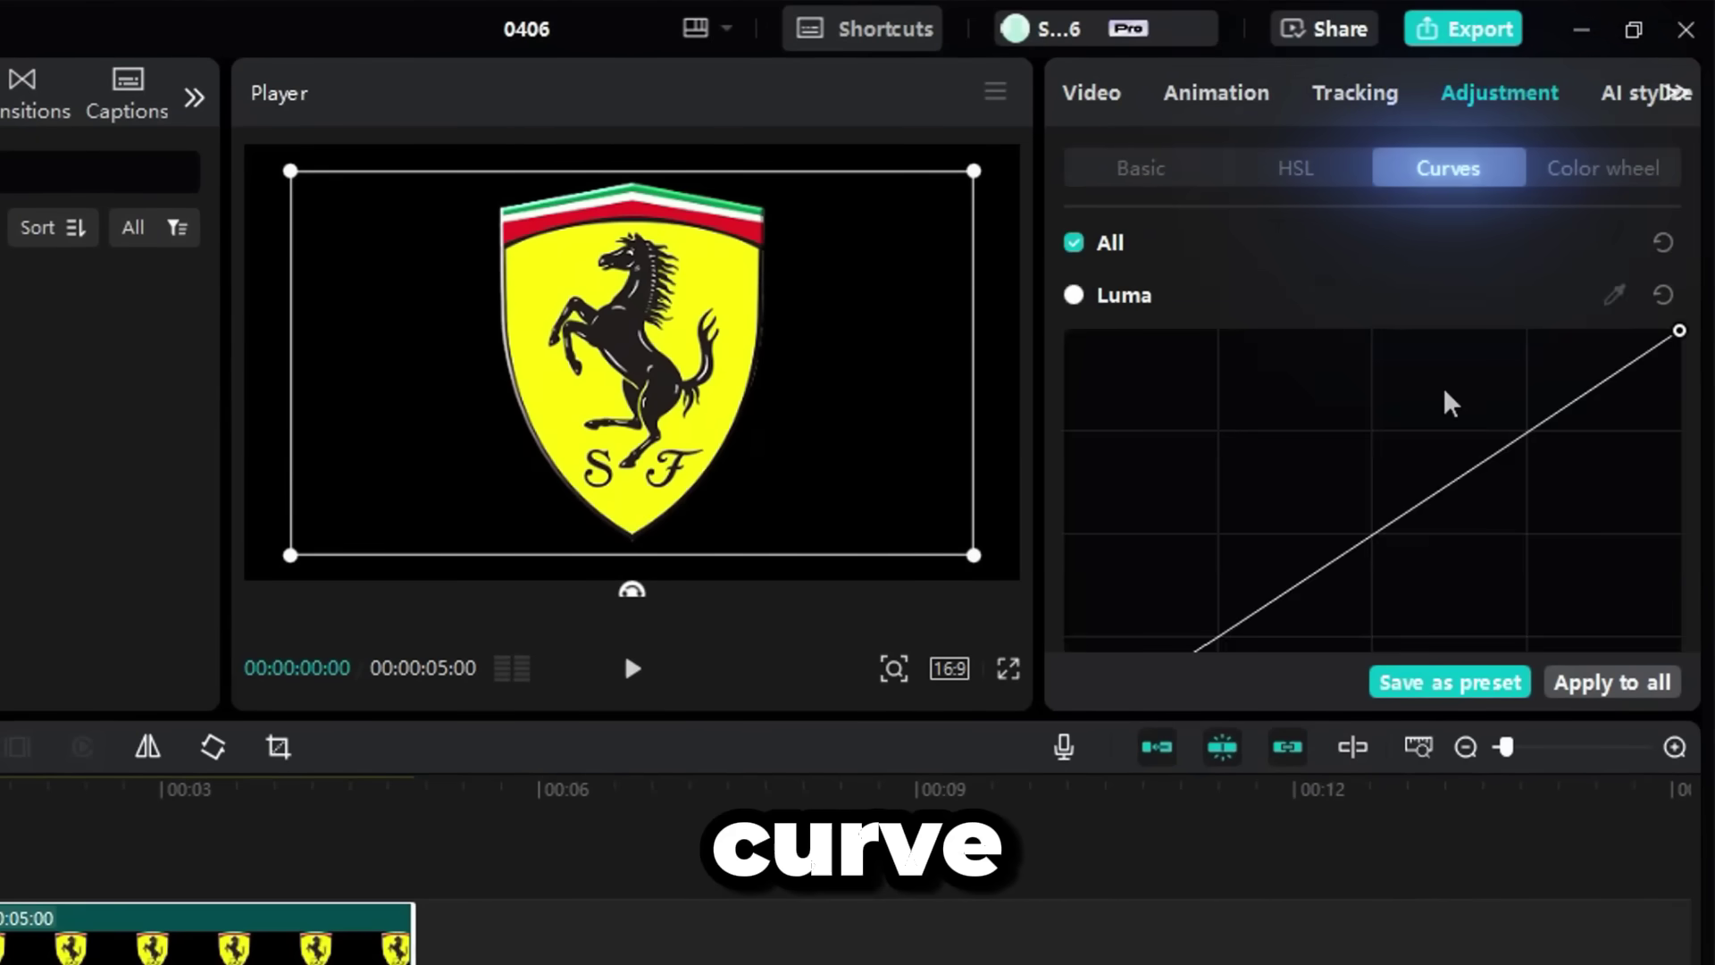
scroll(1331, 335, down, 1)
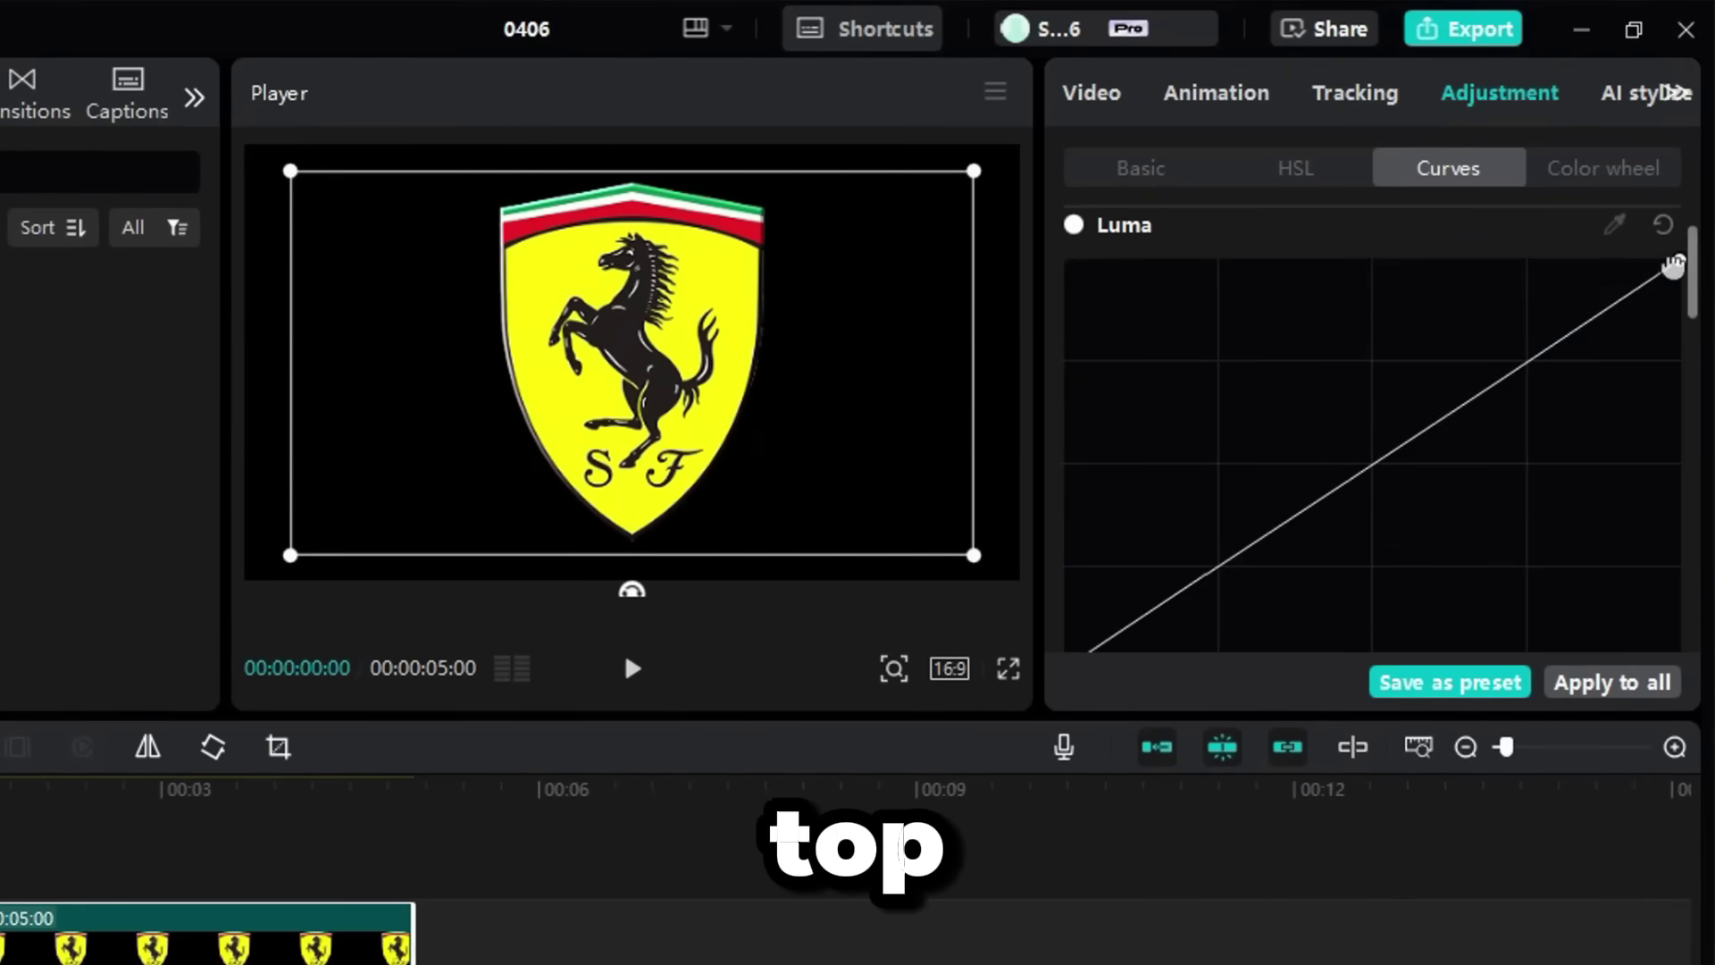
drag(1678, 260, 1181, 233)
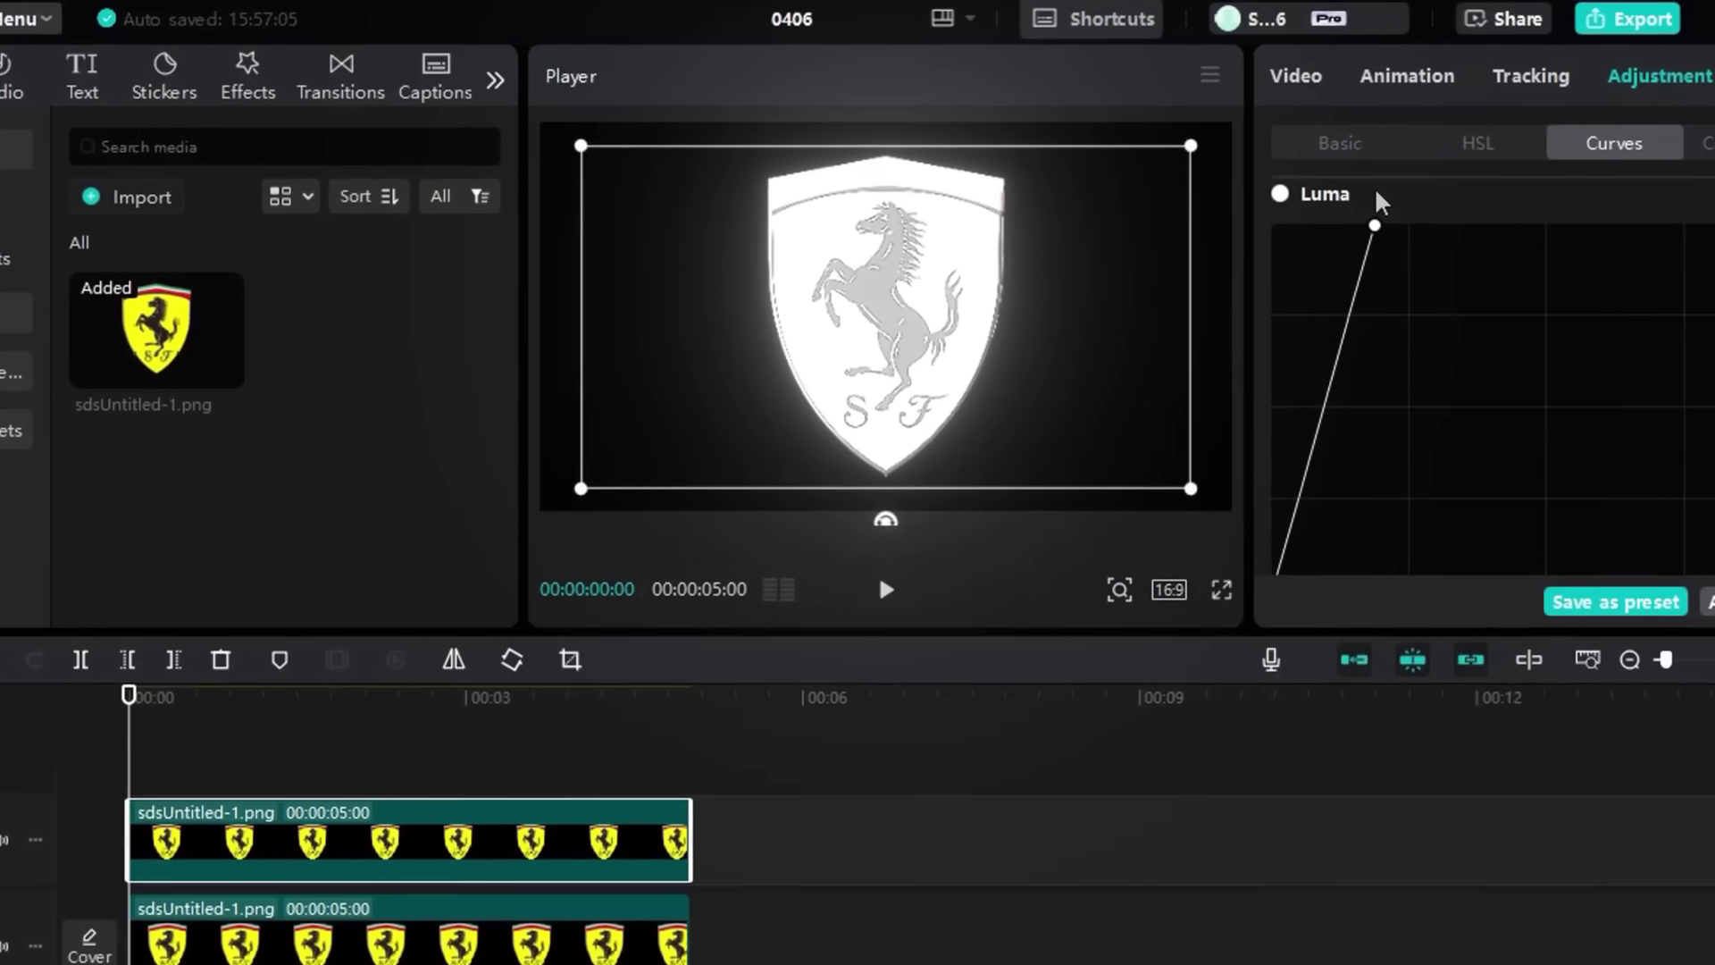
- Give the silver logo copy a Mirror mask rotated -45° with size 86 and feather 15
click(1300, 76)
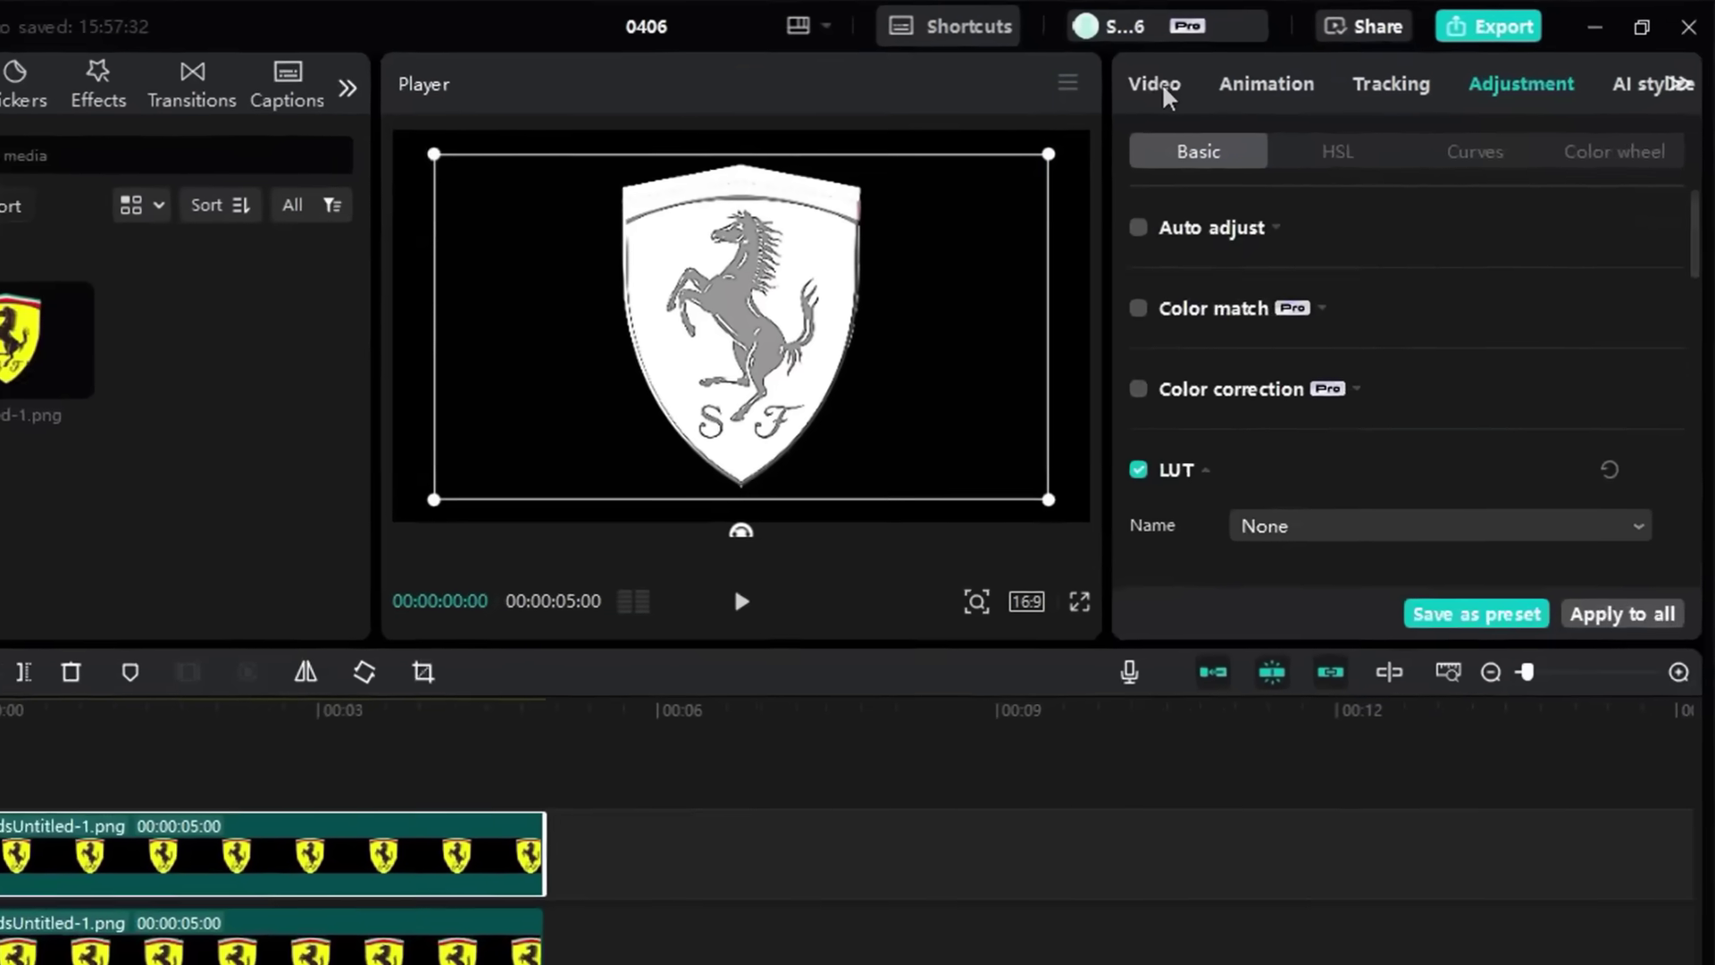
click(1449, 172)
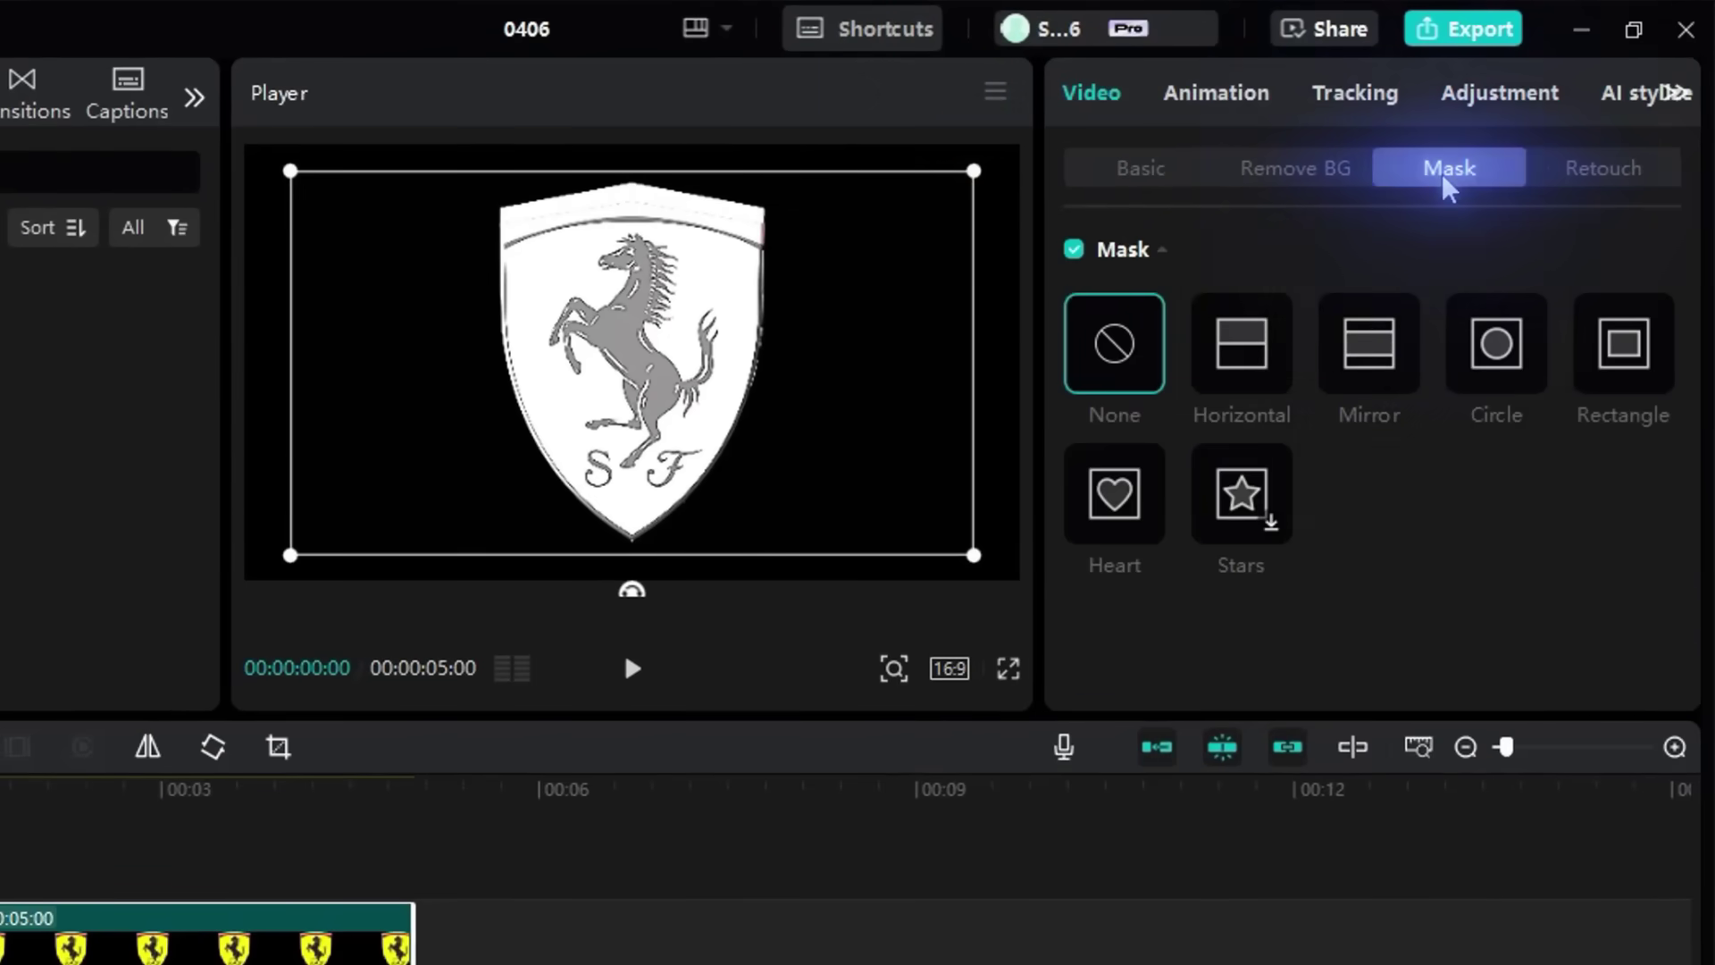
click(1368, 350)
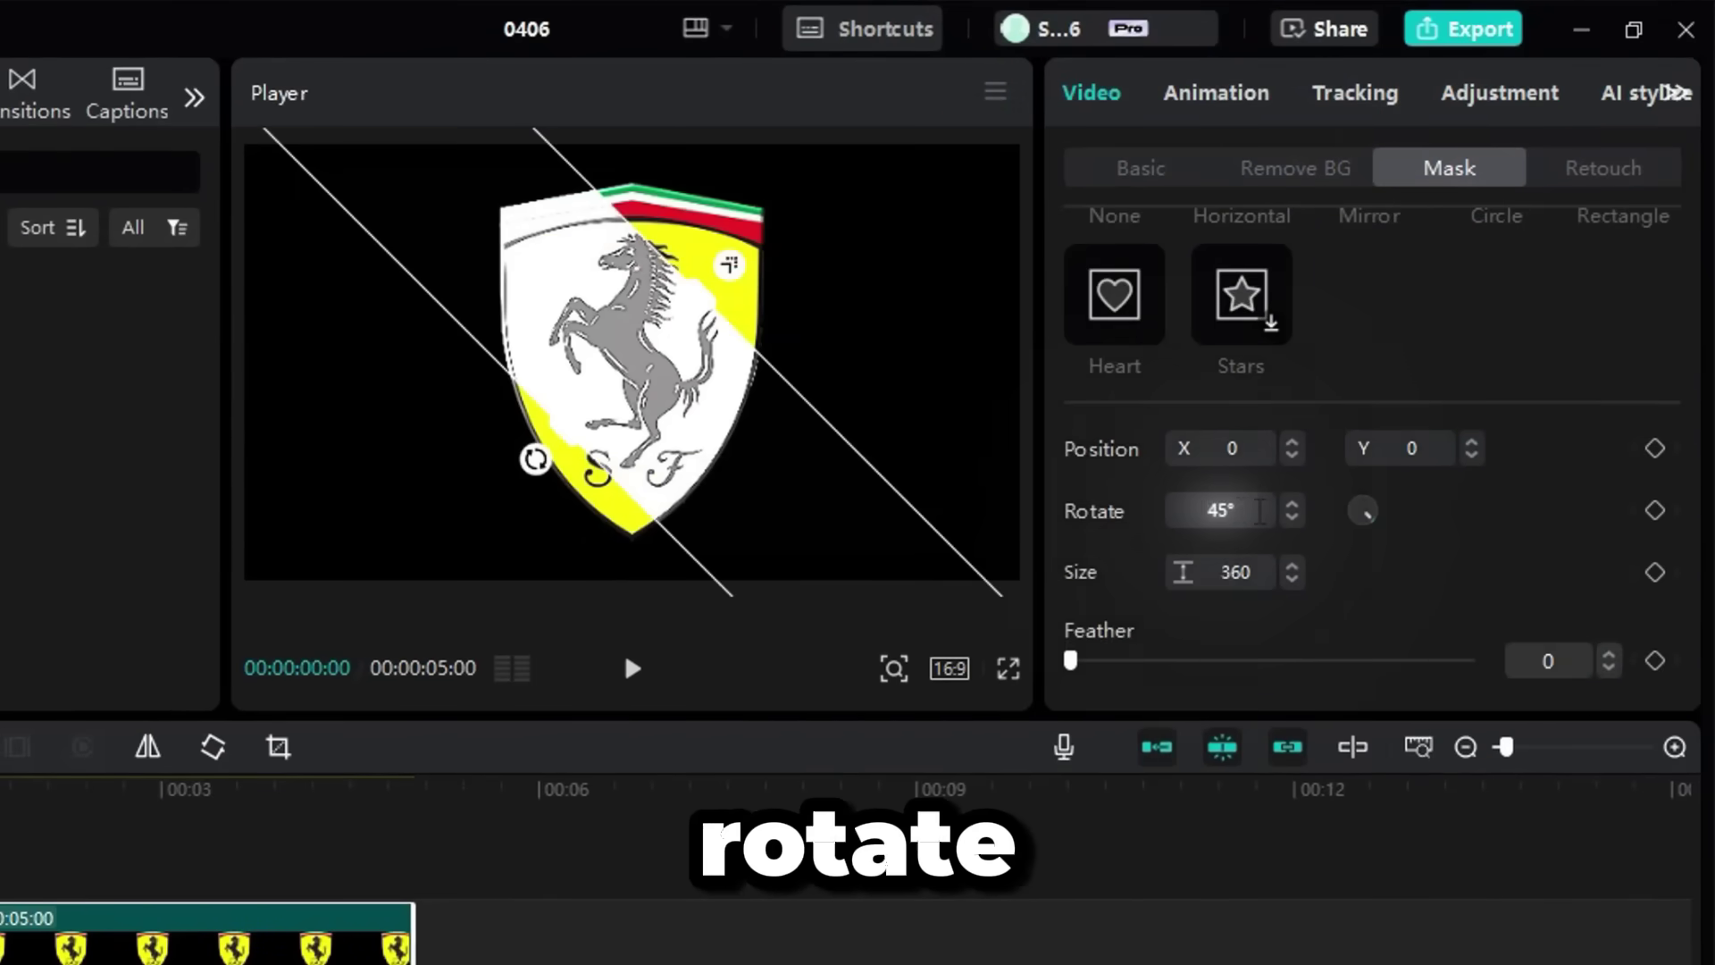
double_click(1260, 511)
text(-45)
click(1389, 565)
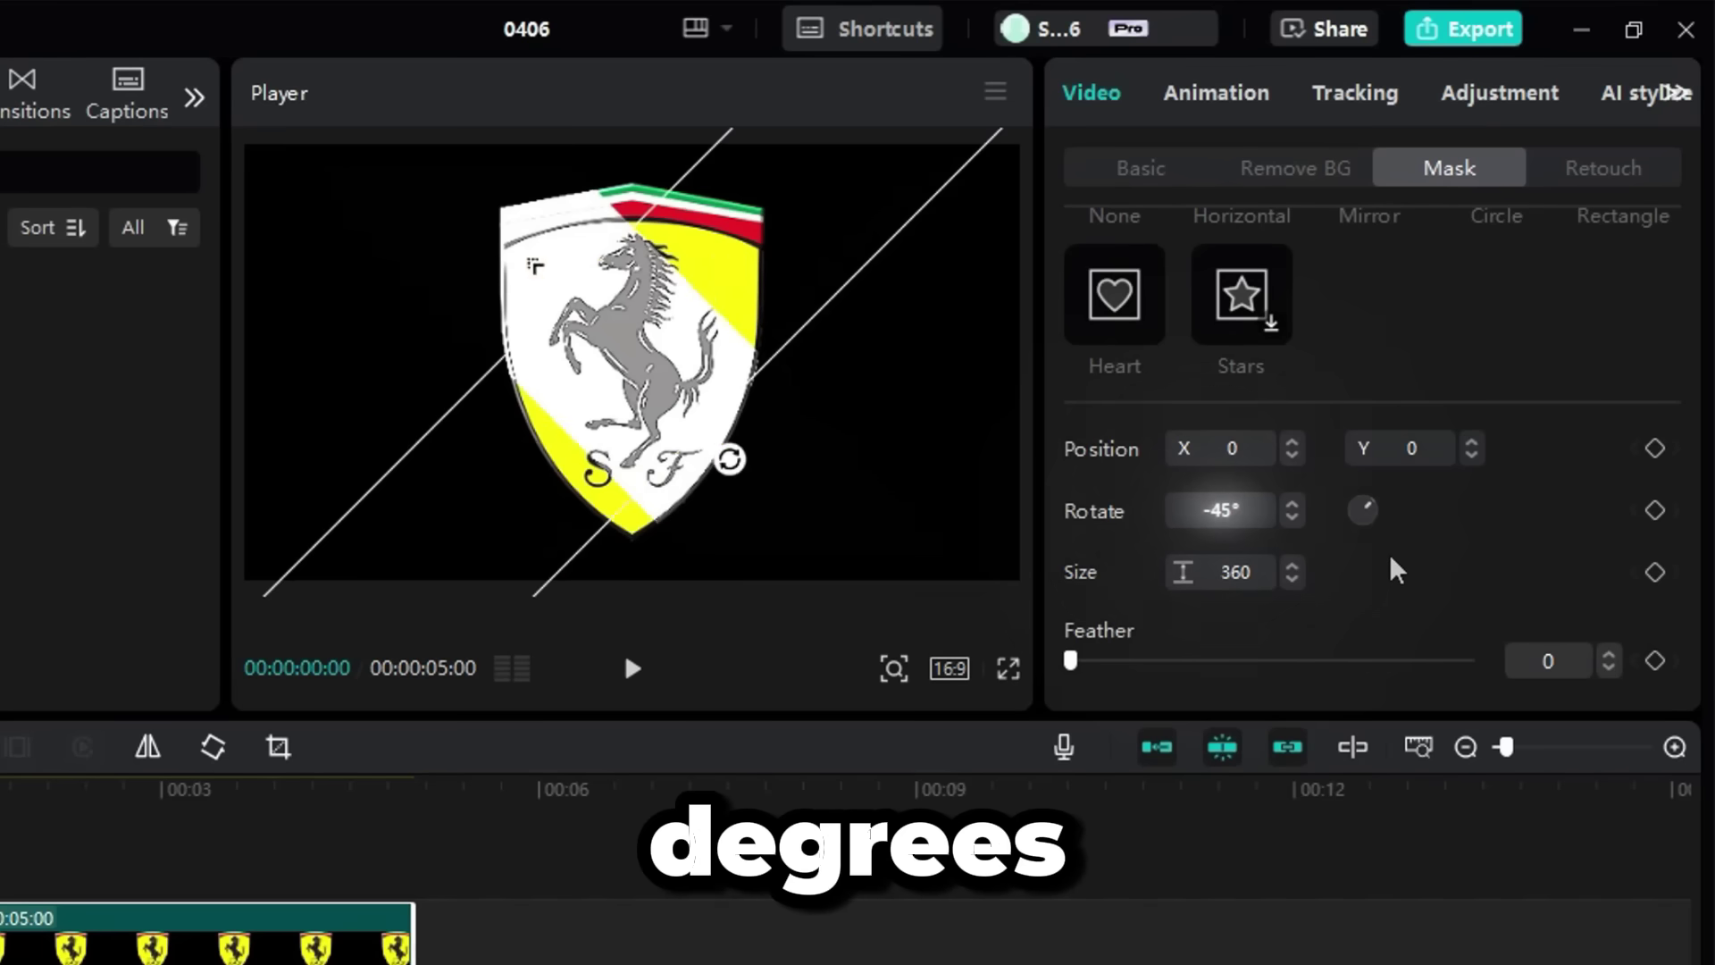
drag(662, 379, 592, 316)
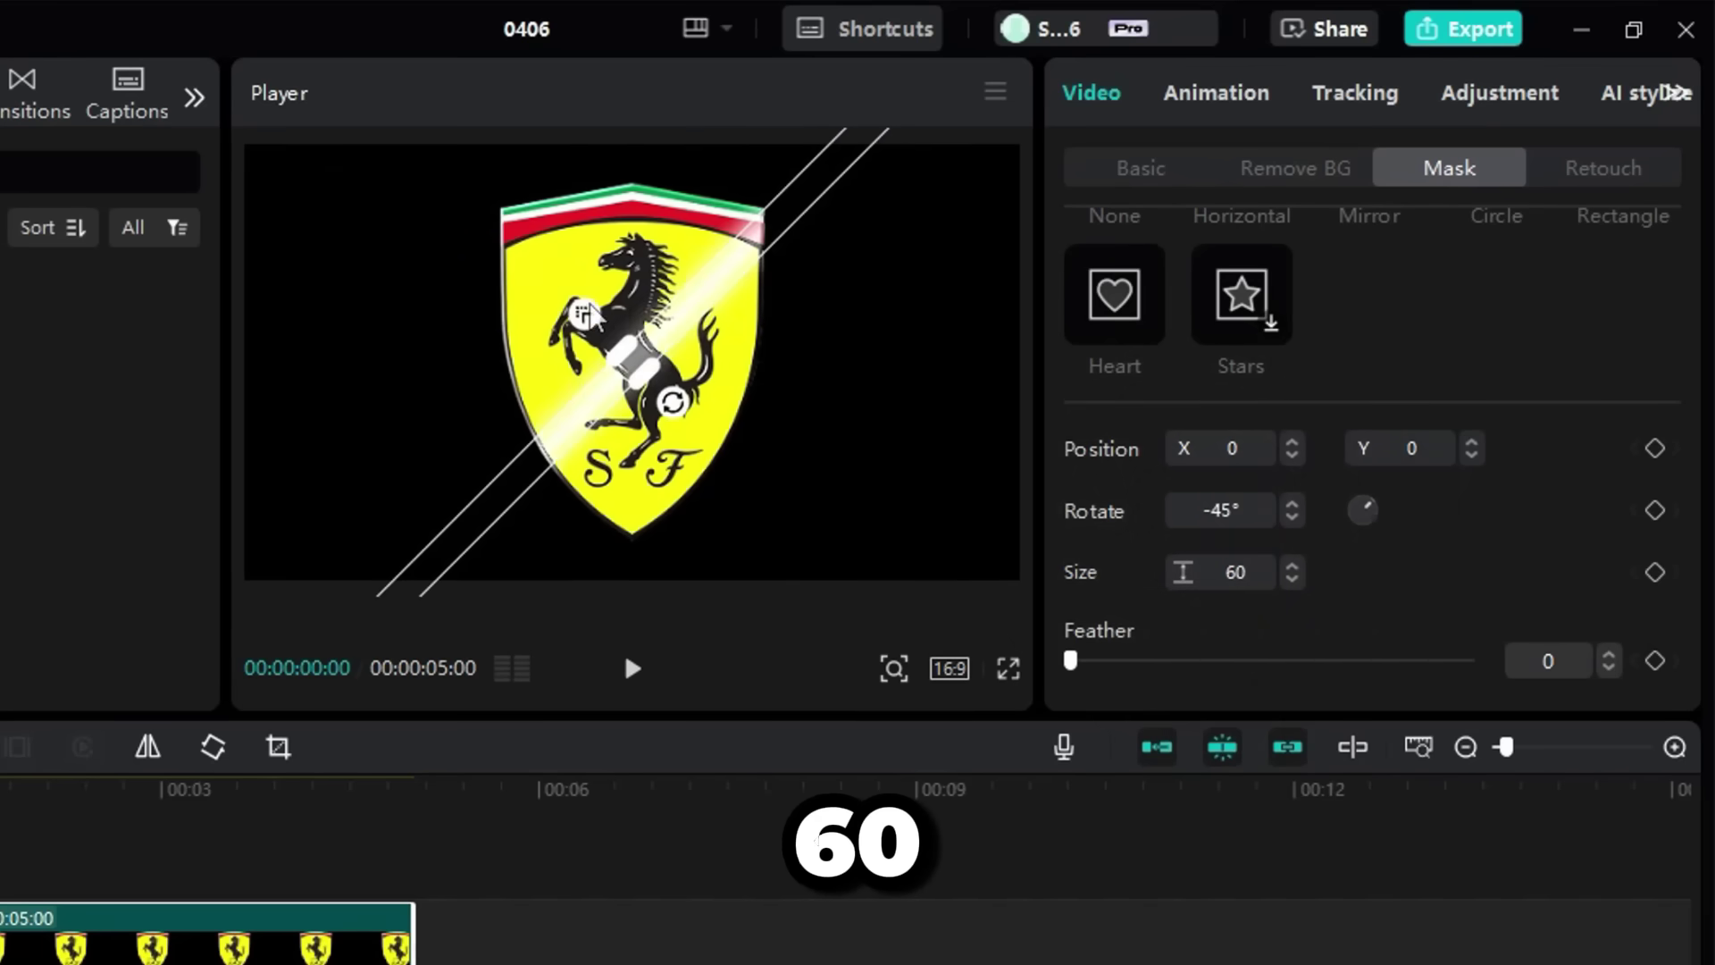
scroll(1559, 659, up, 1)
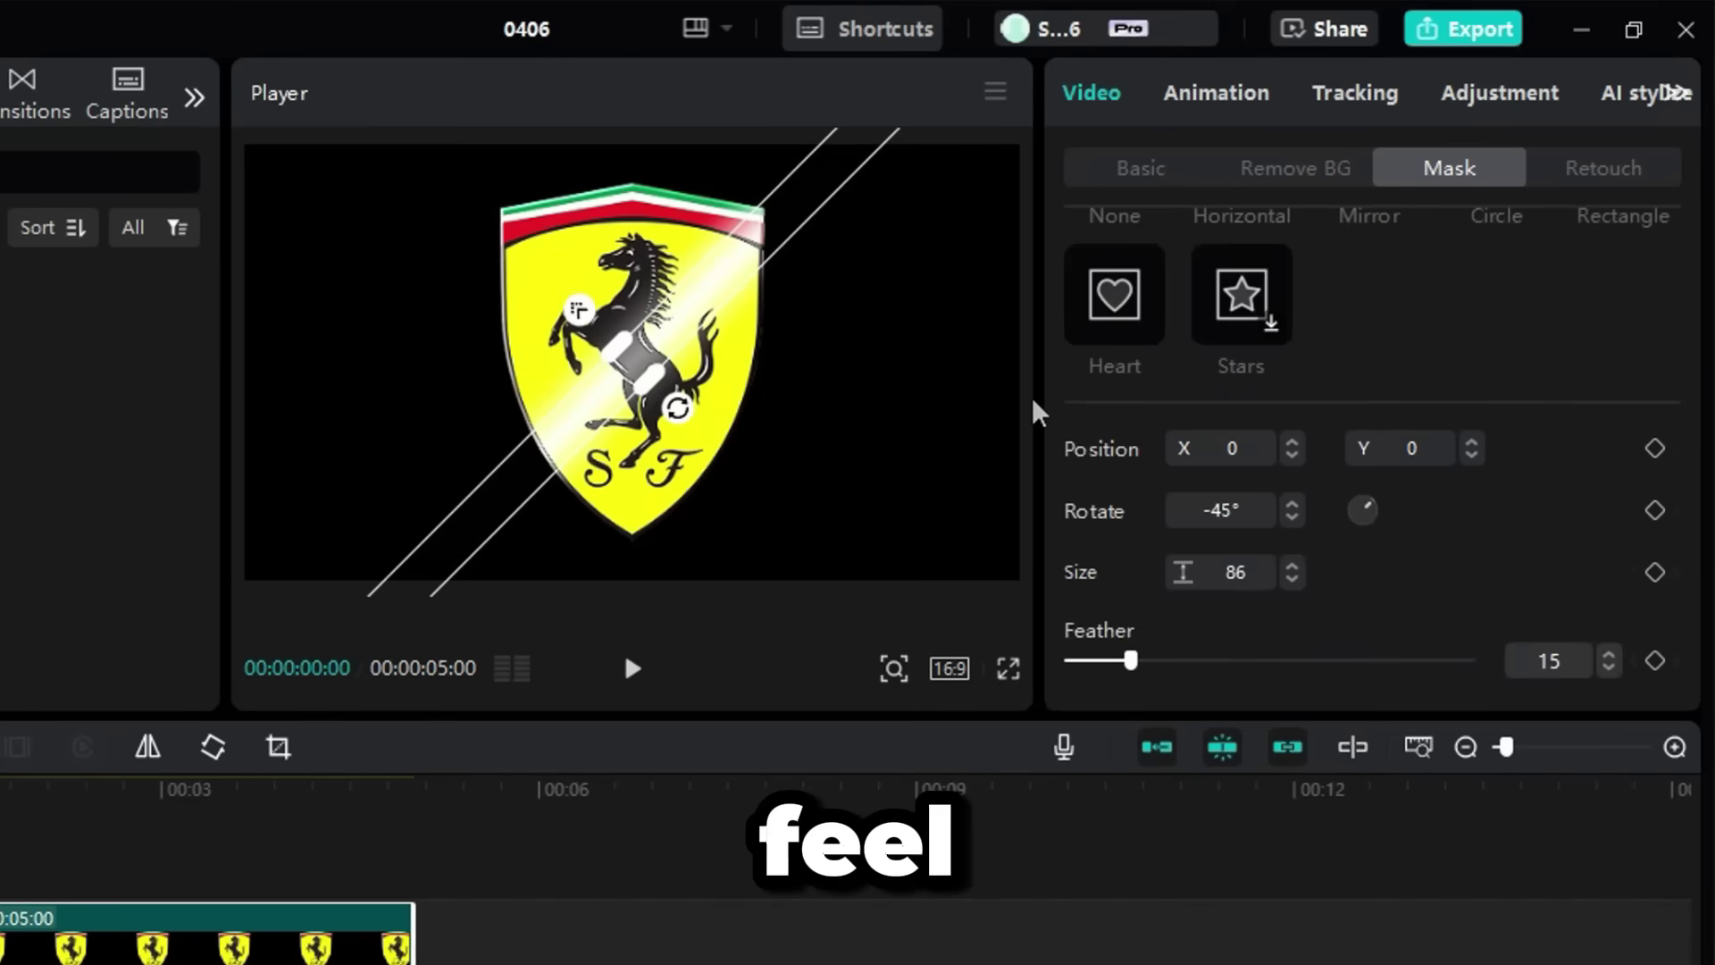
scroll(1072, 411, up, 5)
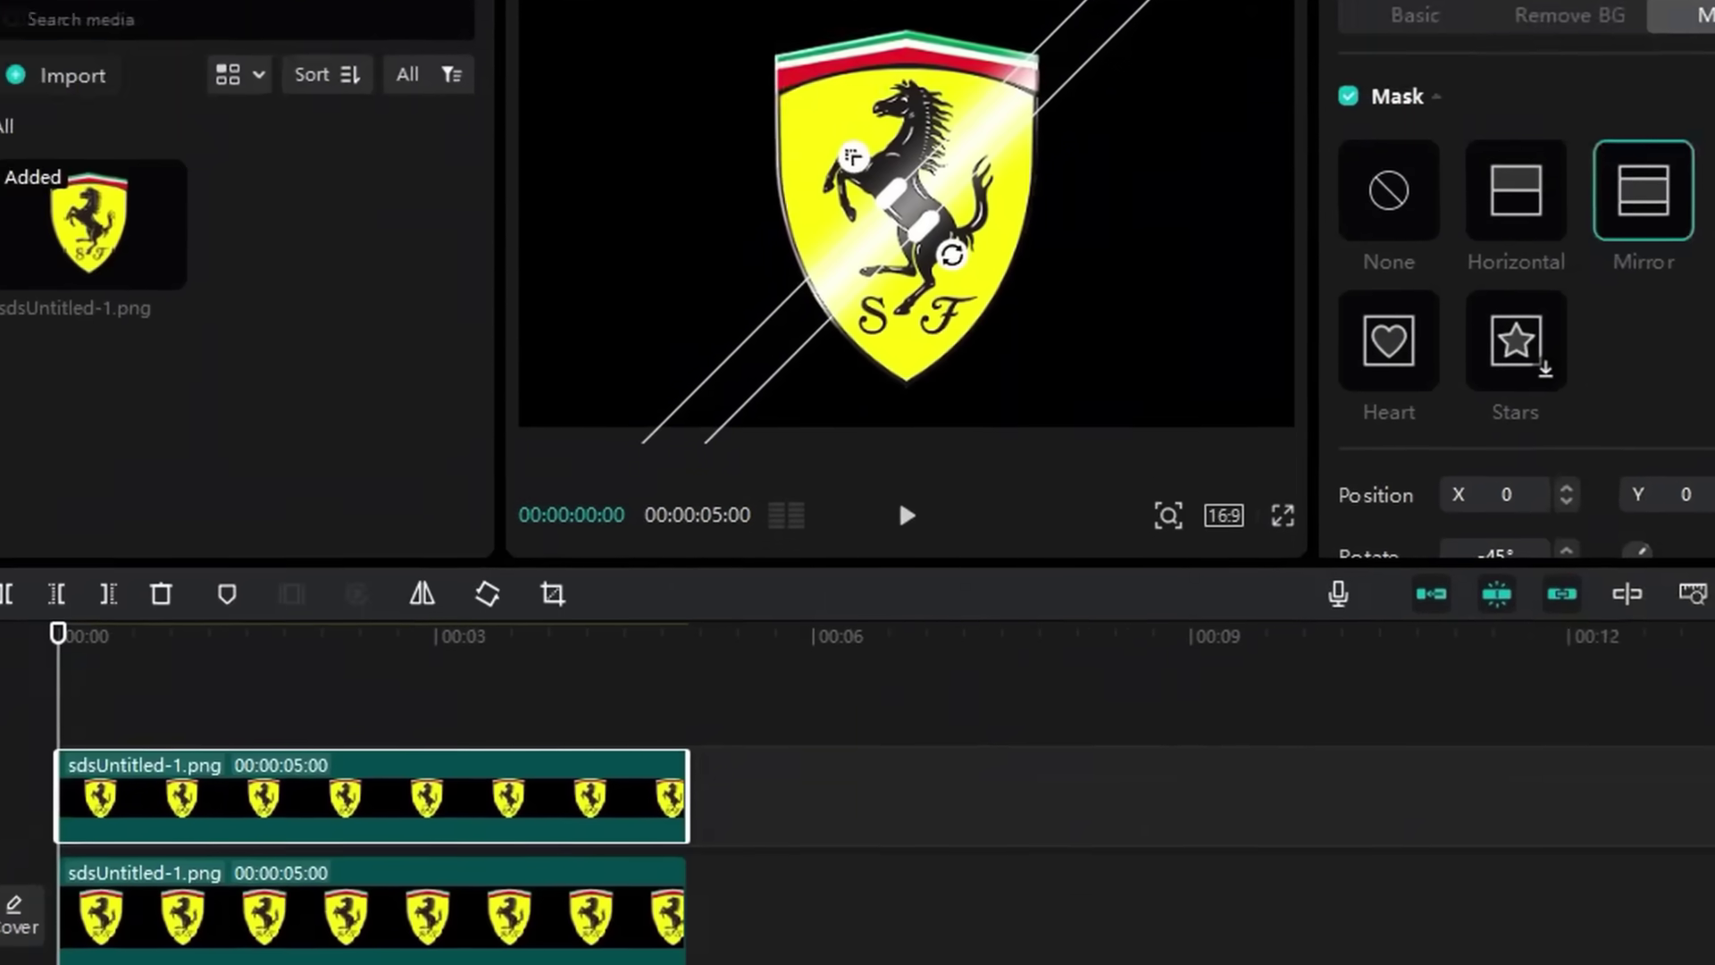
- Keyframe the shine band's position at the logo's upper-left and duplicate the logo clip
click(1655, 248)
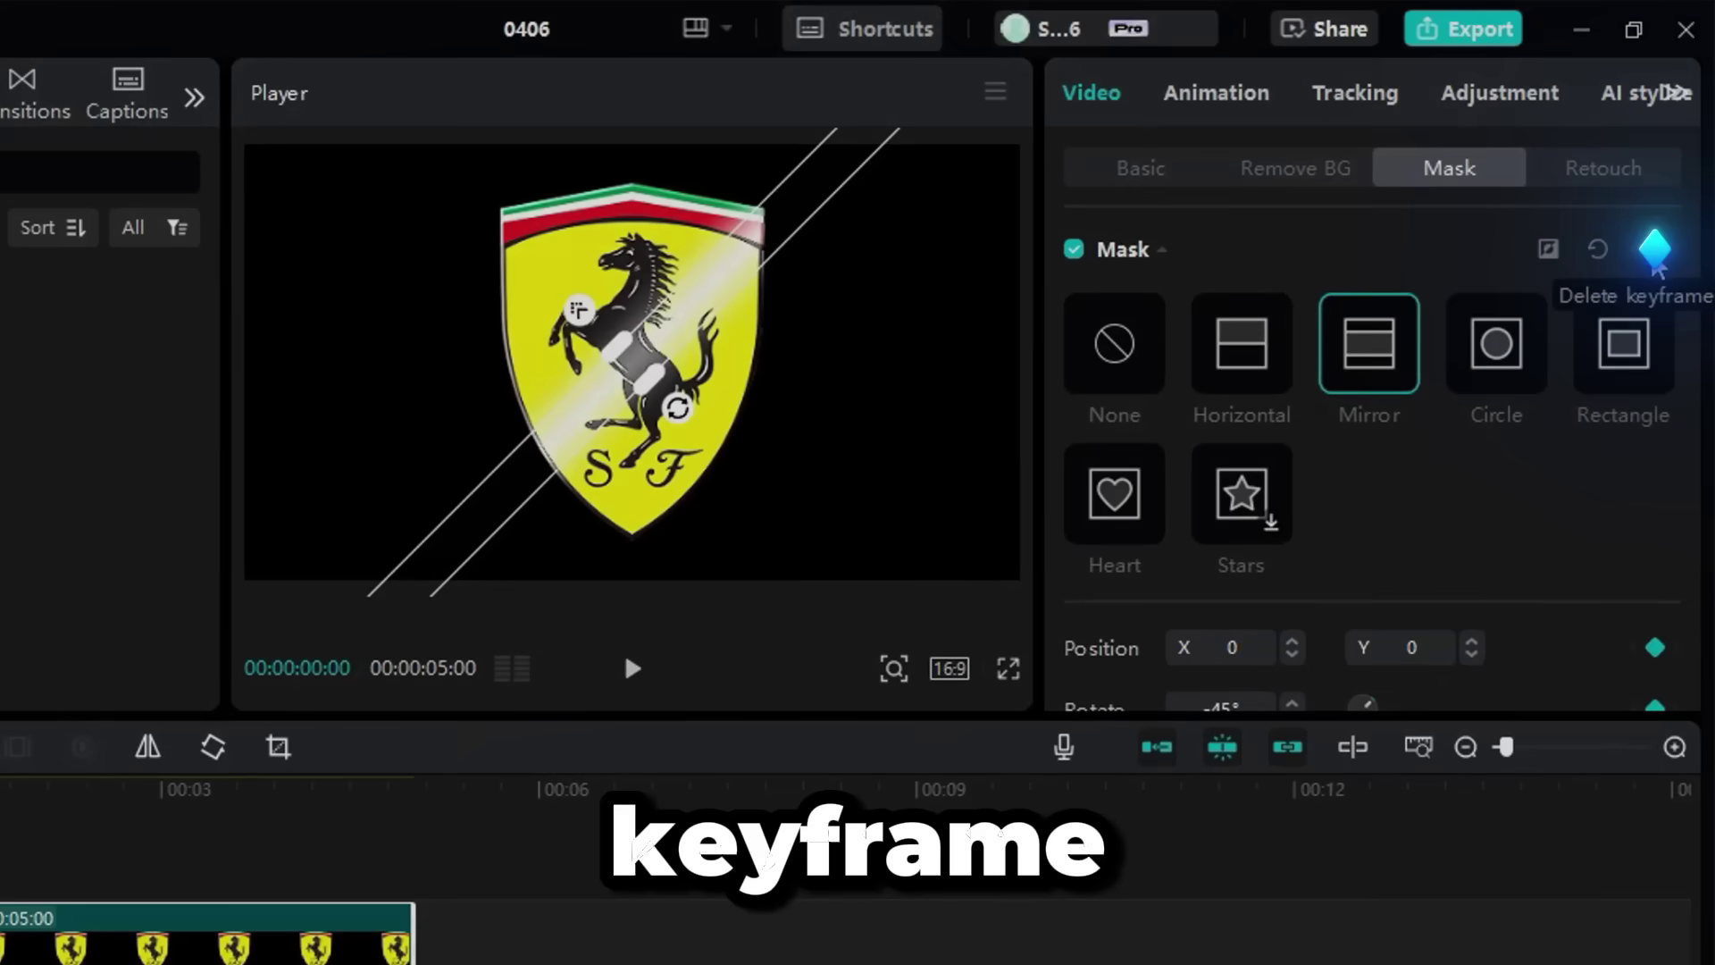
drag(590, 420, 391, 331)
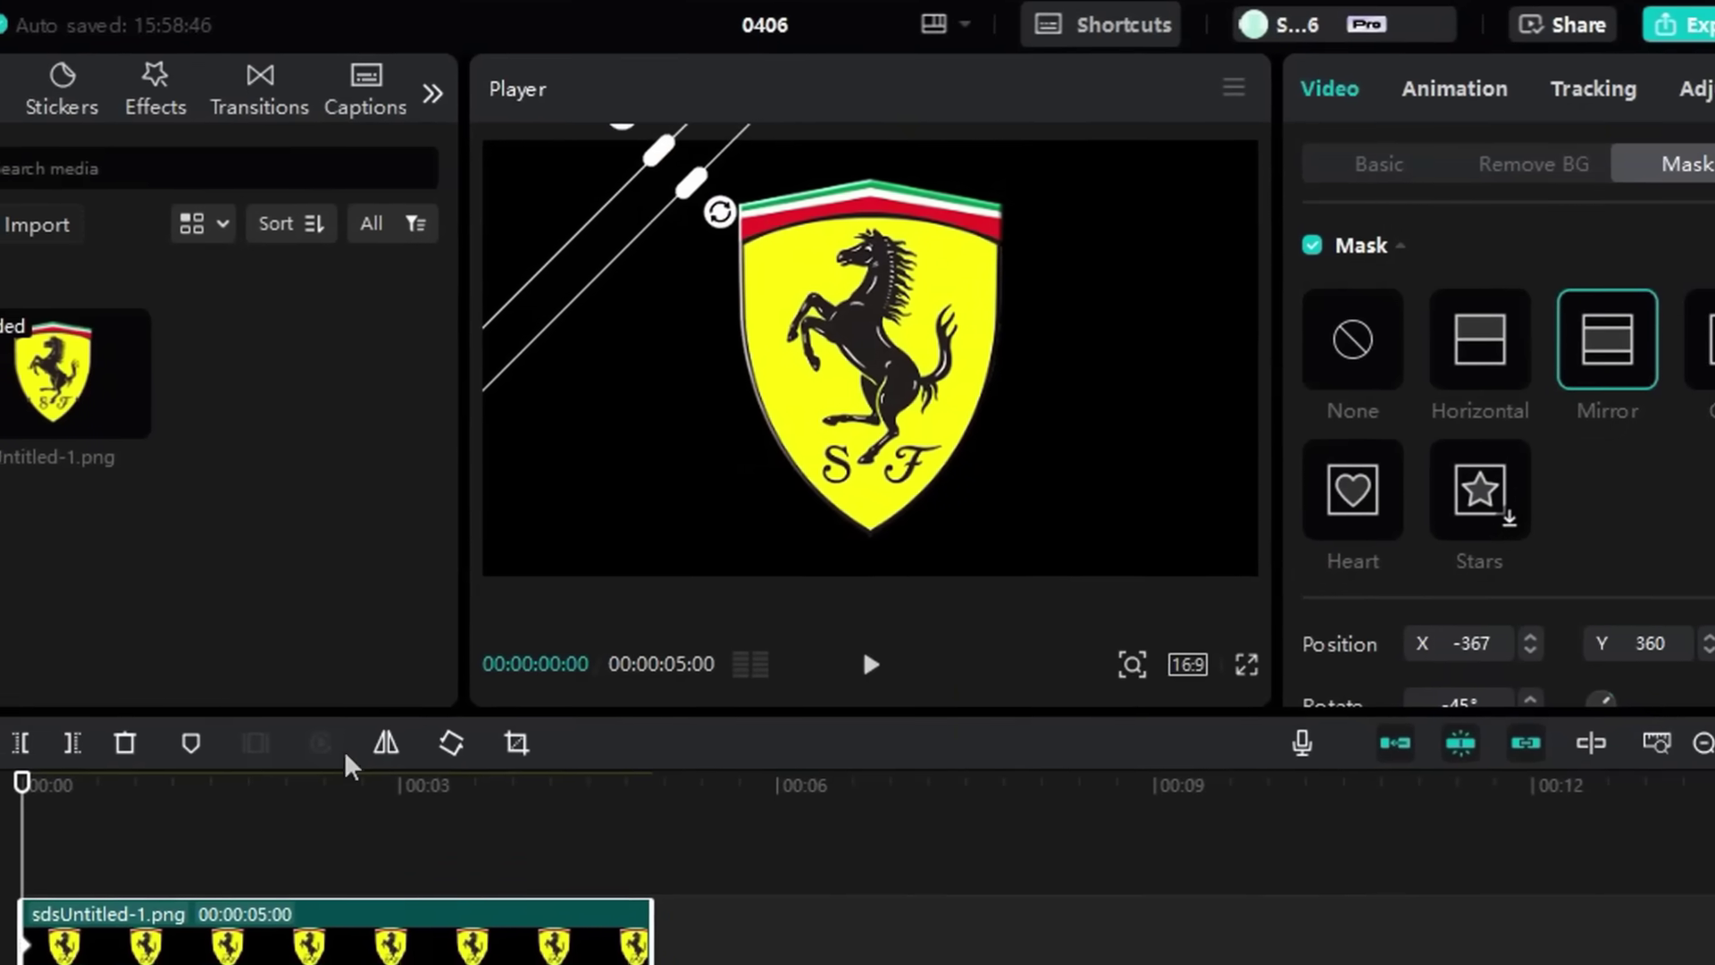
key(ctrl+c)
key(ctrl+v)
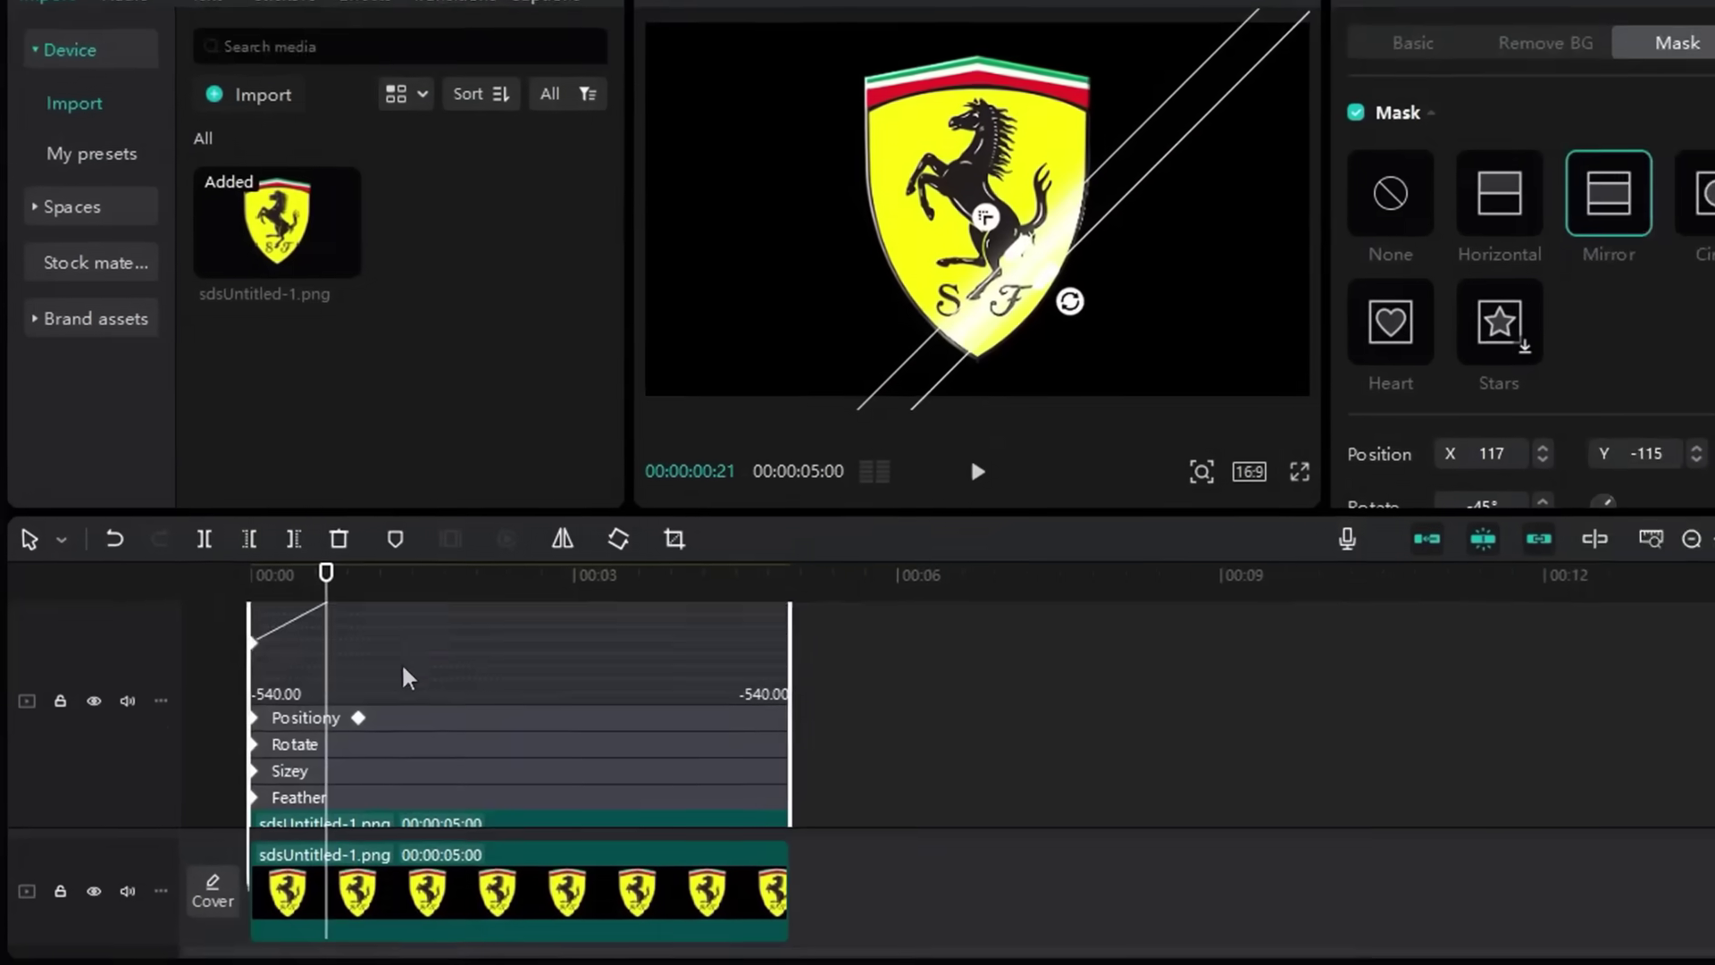
- Ease the Position x and y keyframe curves and apply Glow 2 to the logo clip
click(268, 738)
drag(321, 707, 293, 763)
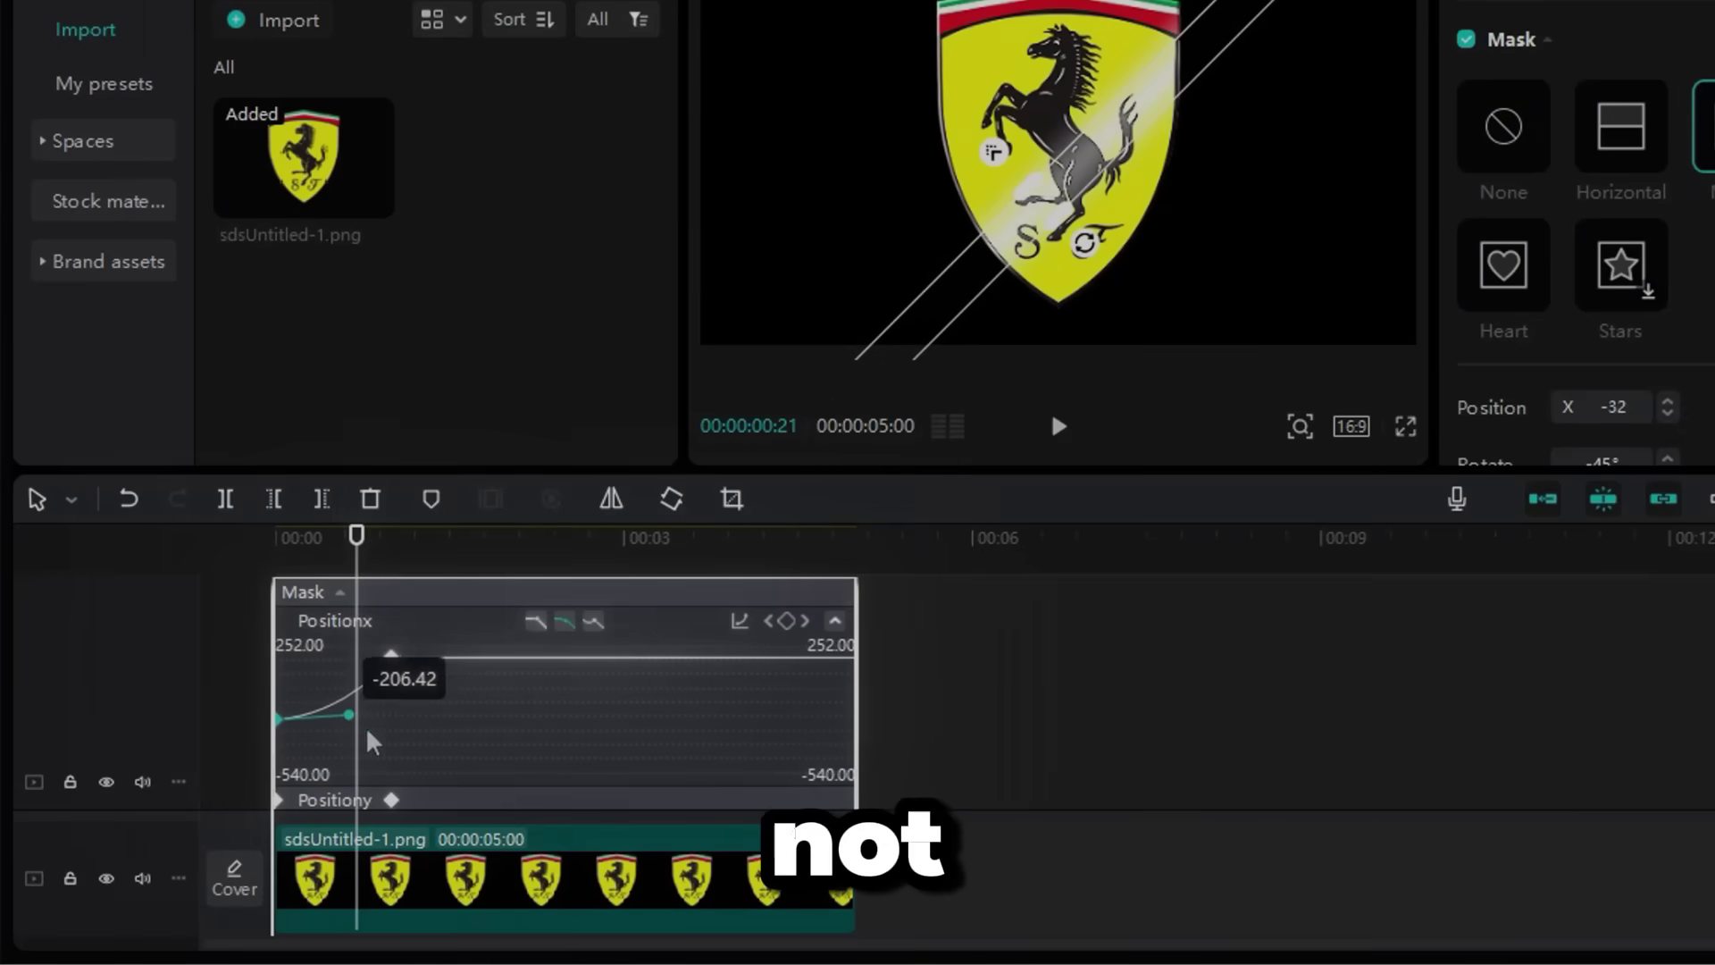
click(335, 800)
drag(295, 661, 360, 645)
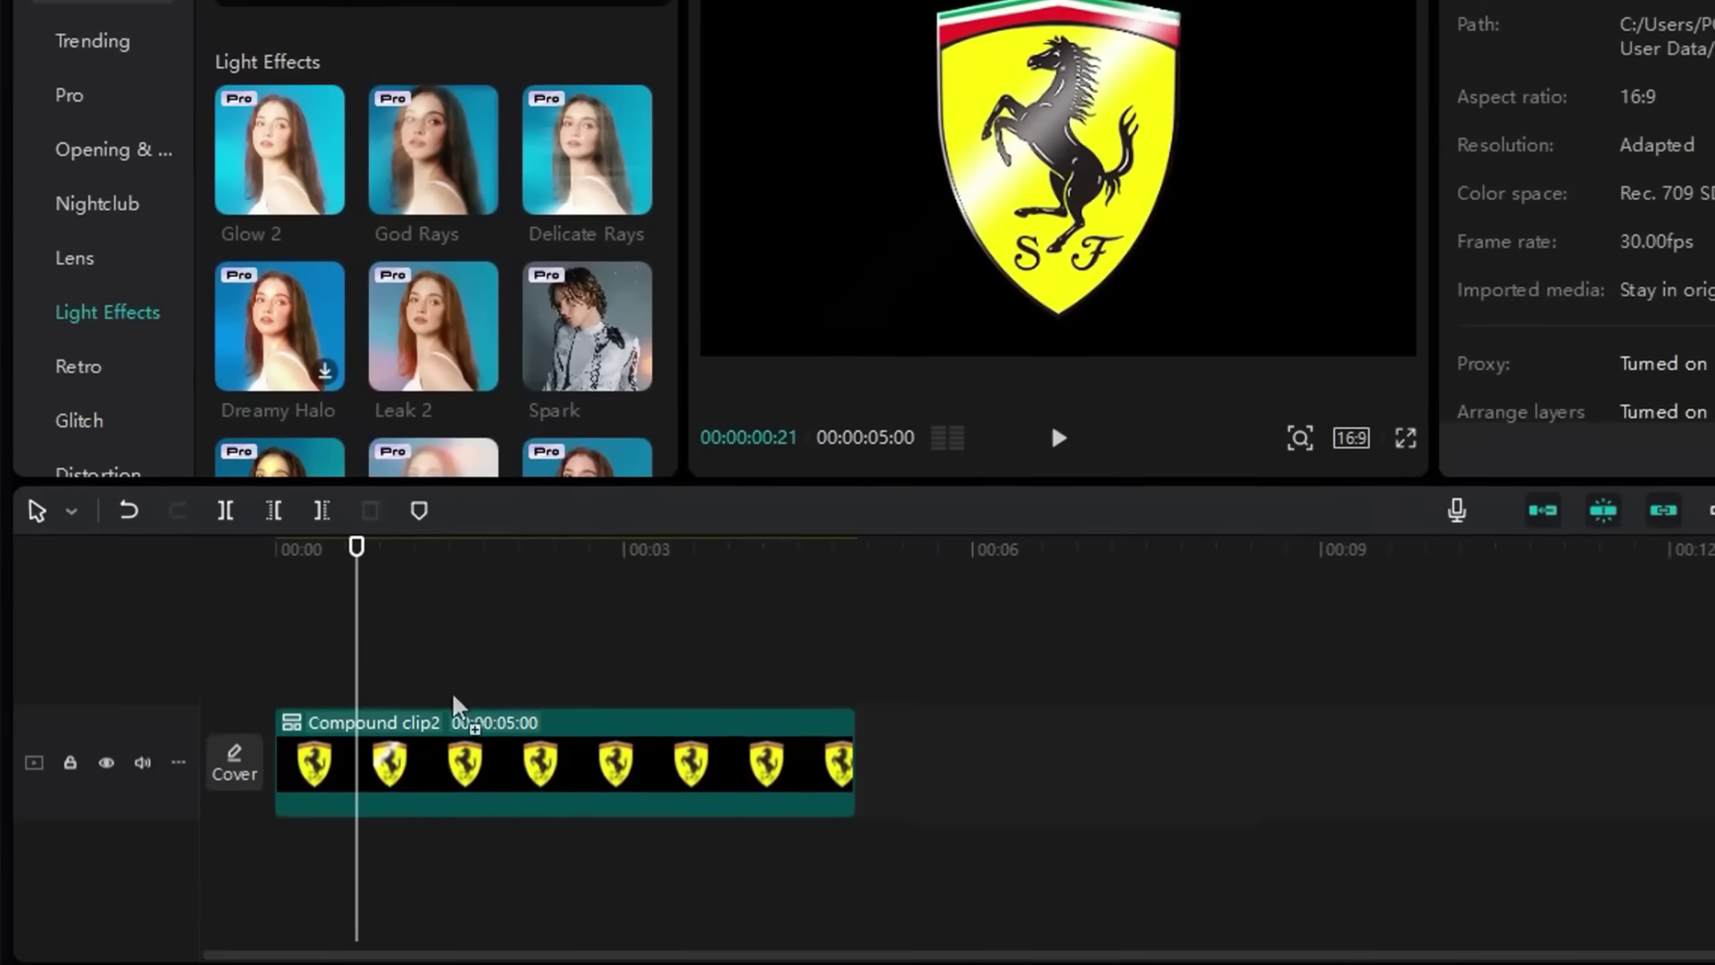
drag(307, 325, 459, 930)
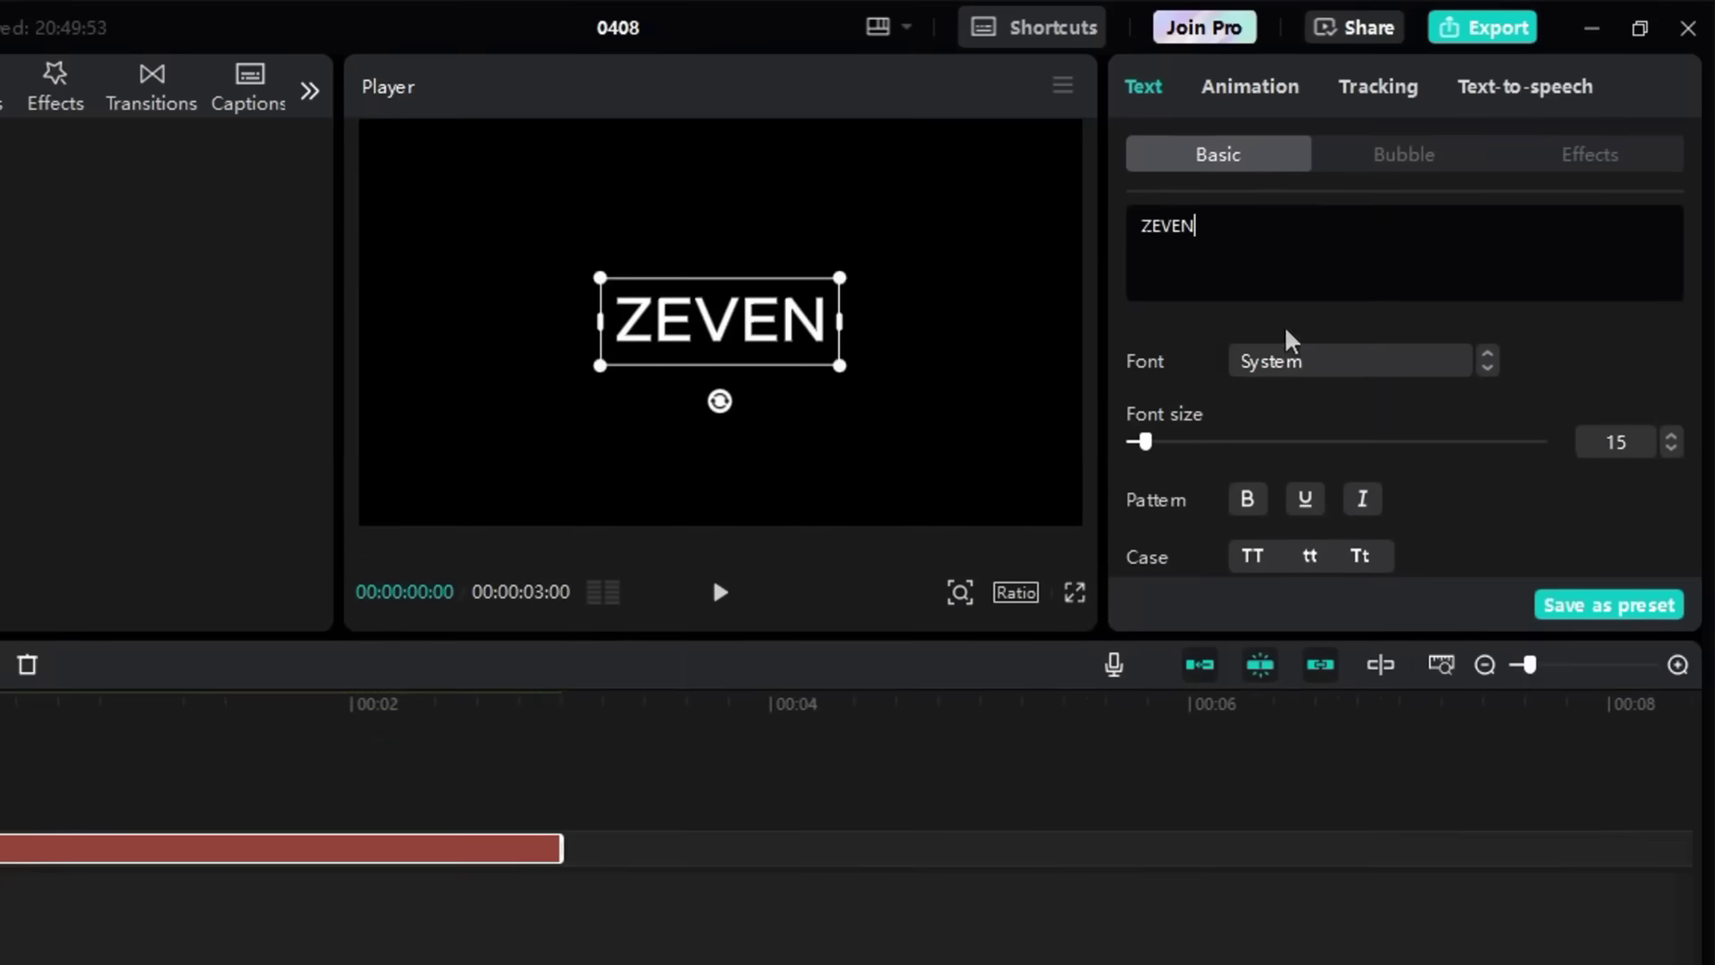
- Switch the ZEVEN title to a bold font and convert it into a compound clip
click(1582, 194)
scroll(1581, 346, down, 10)
click(1340, 515)
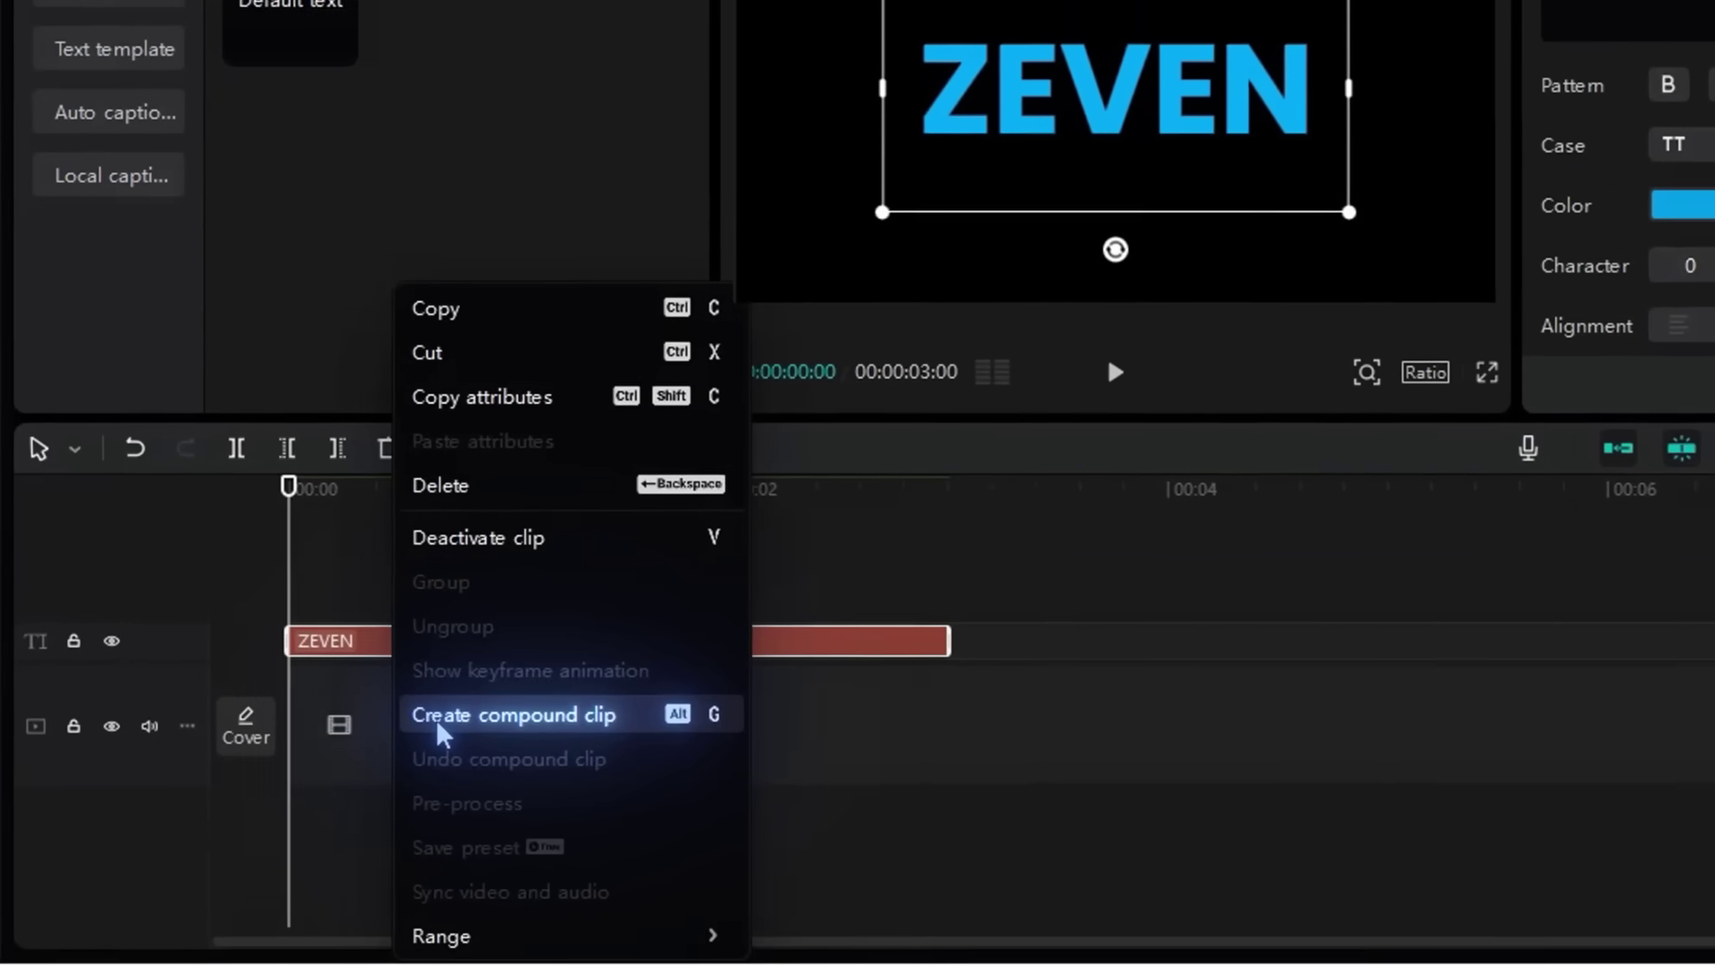
click(419, 731)
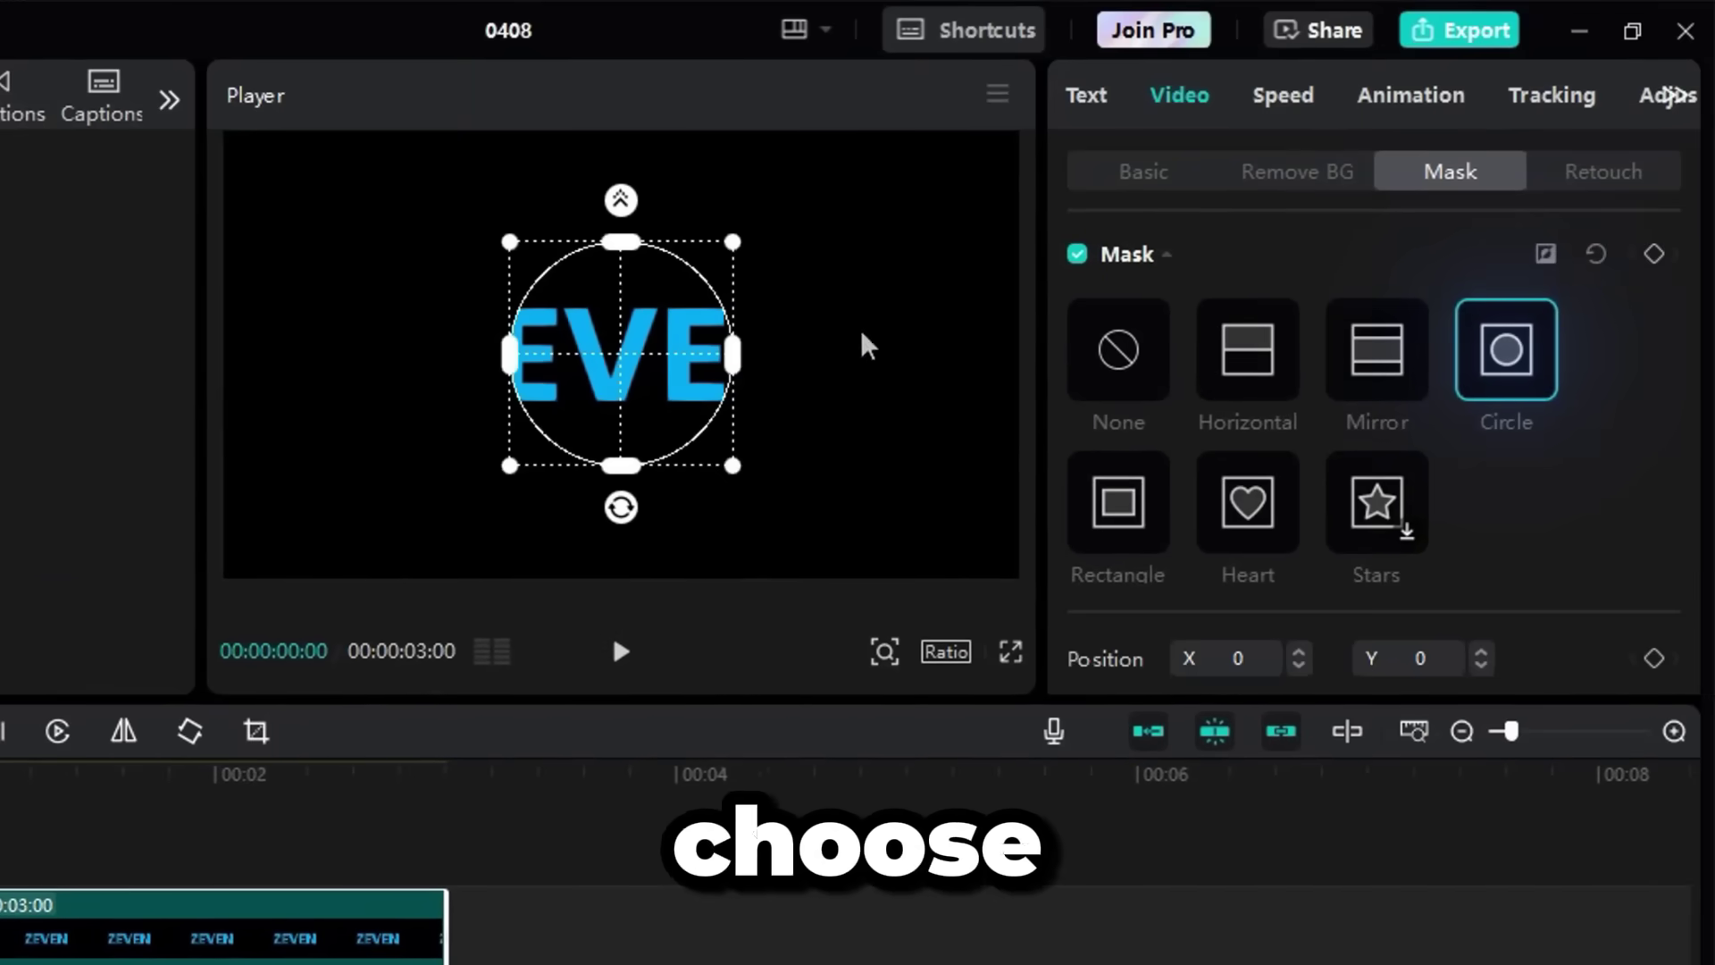
- Shrink the circle mask to surround just the V and set its feather to 15
drag(730, 247, 659, 317)
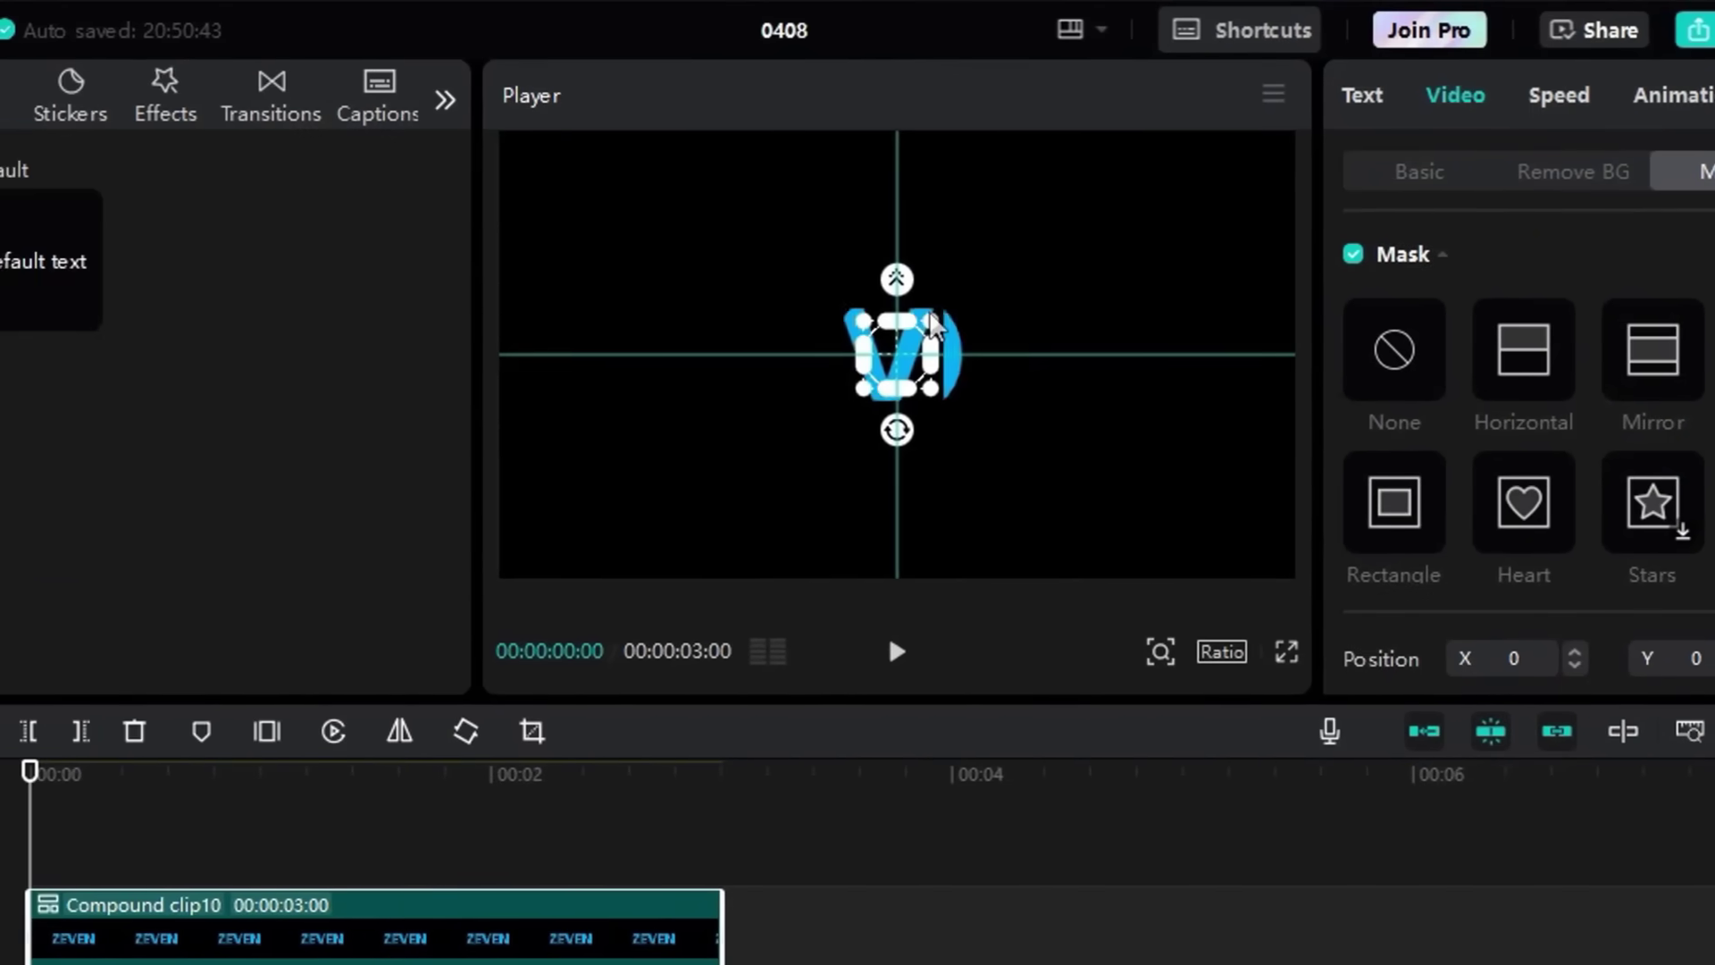
scroll(1567, 670, down, 3)
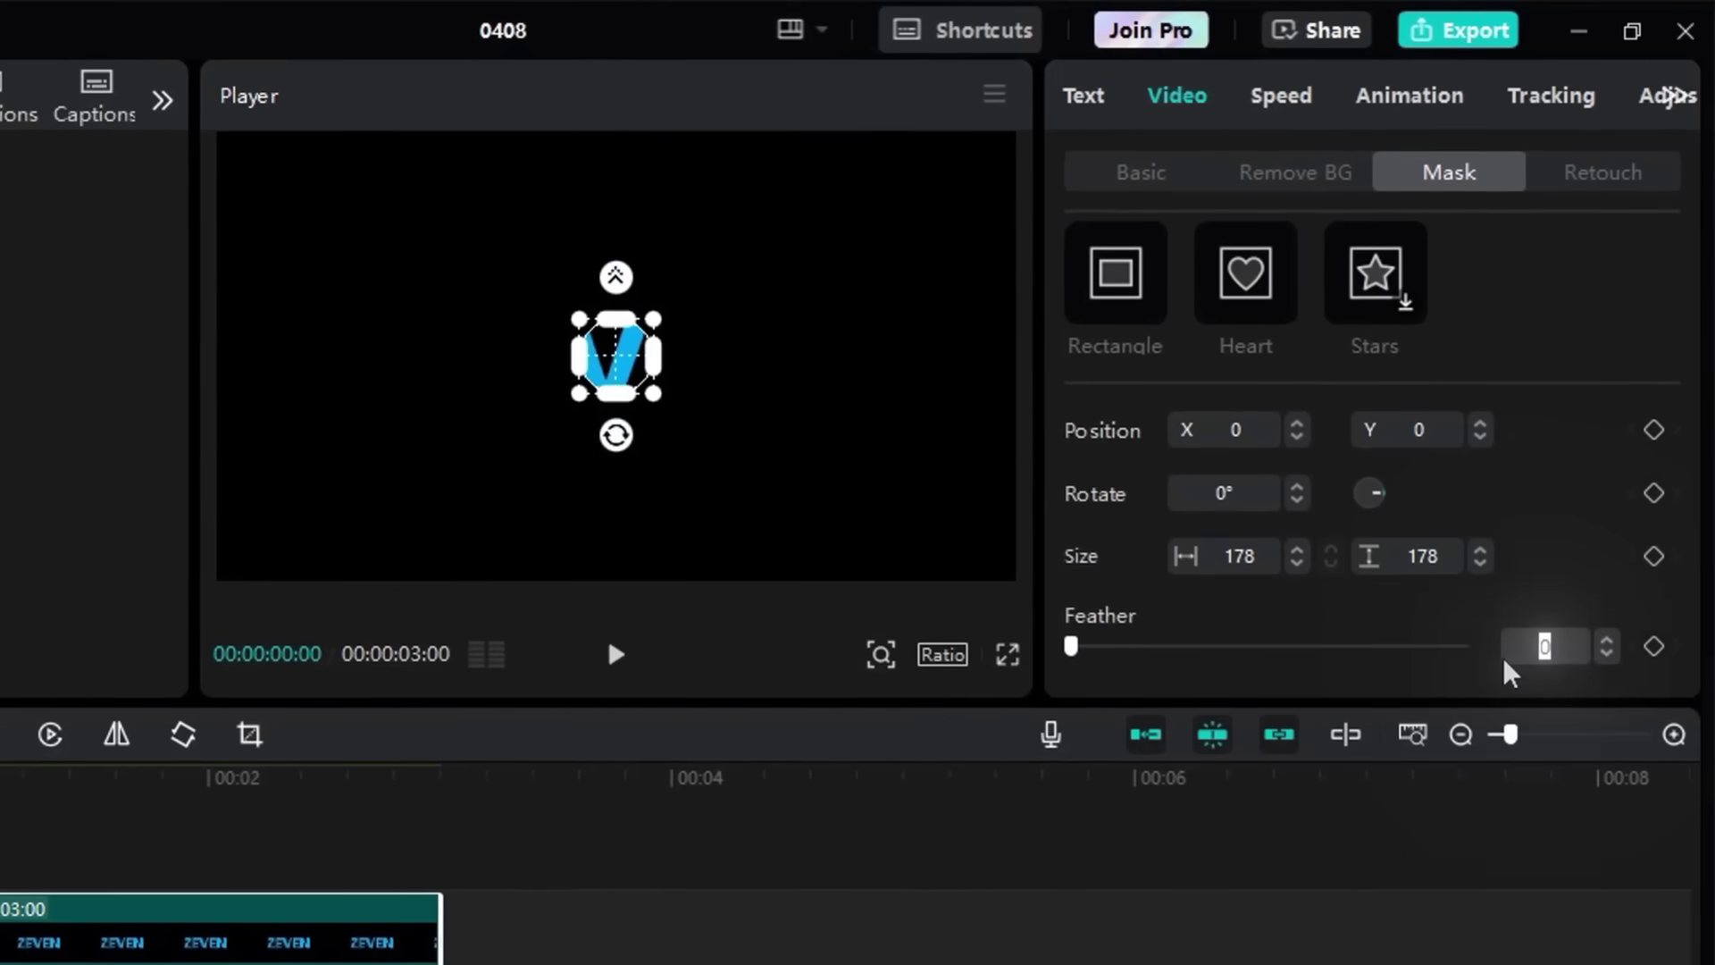
text(15)
key(Return)
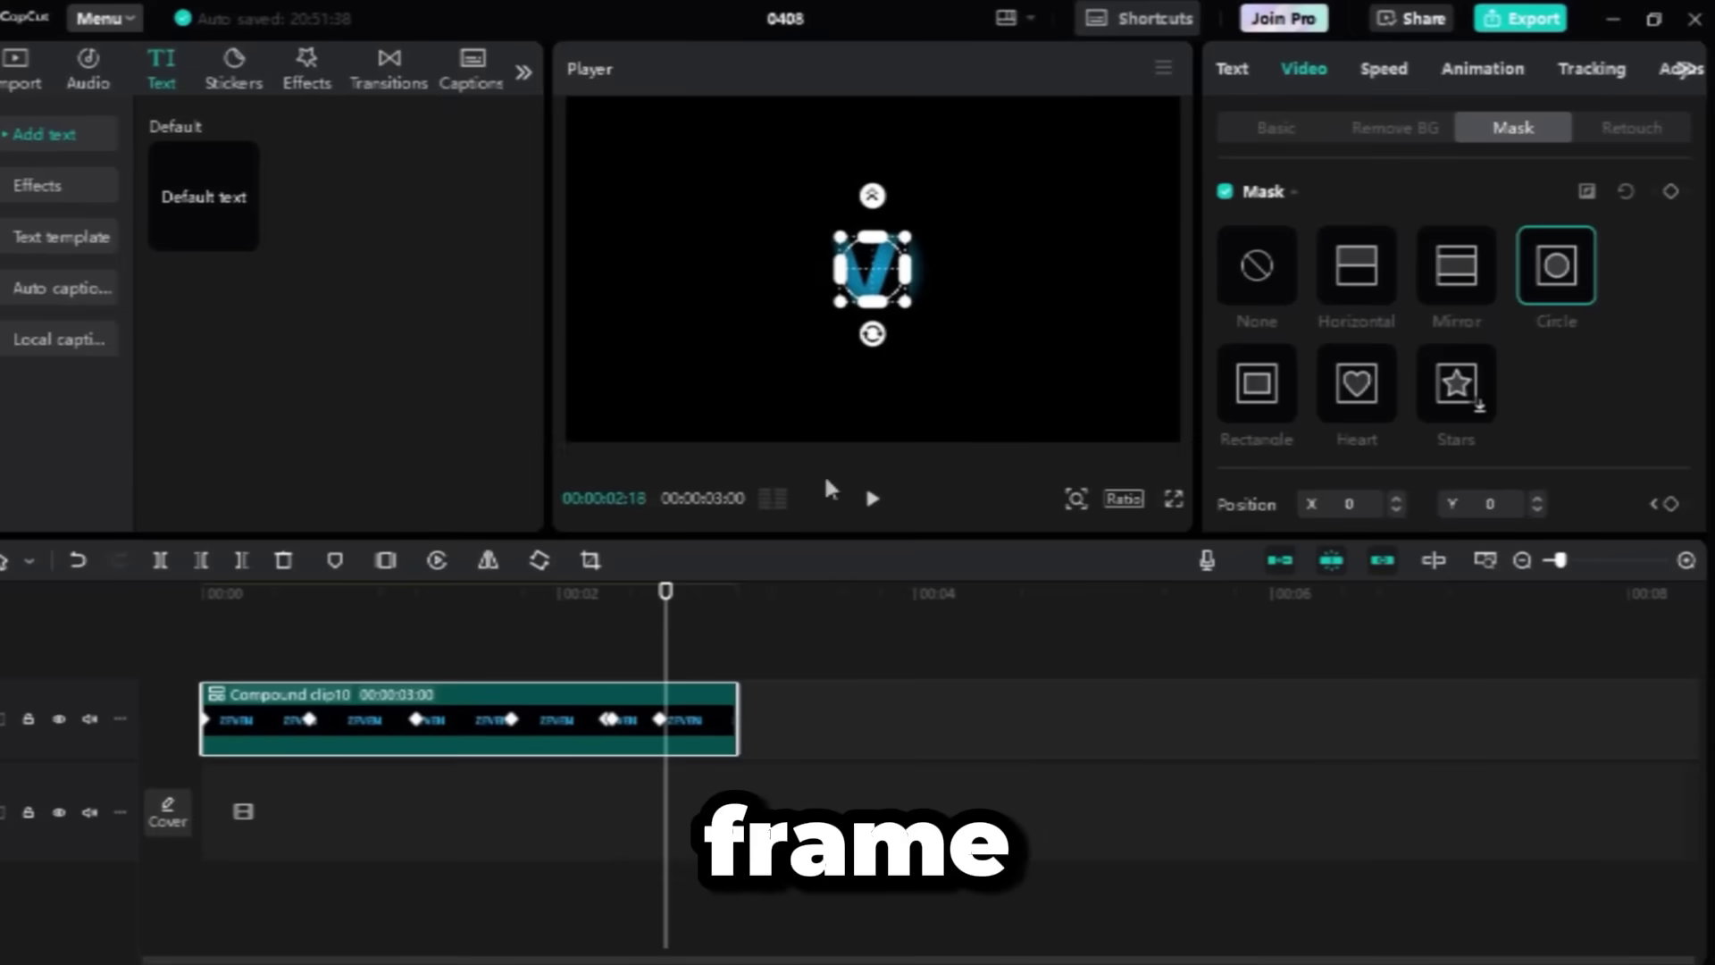
- Grow the circle mask over all of ZEVEN with Cubic Out easing, then set glow size 86
drag(902, 238, 1069, 65)
key(space)
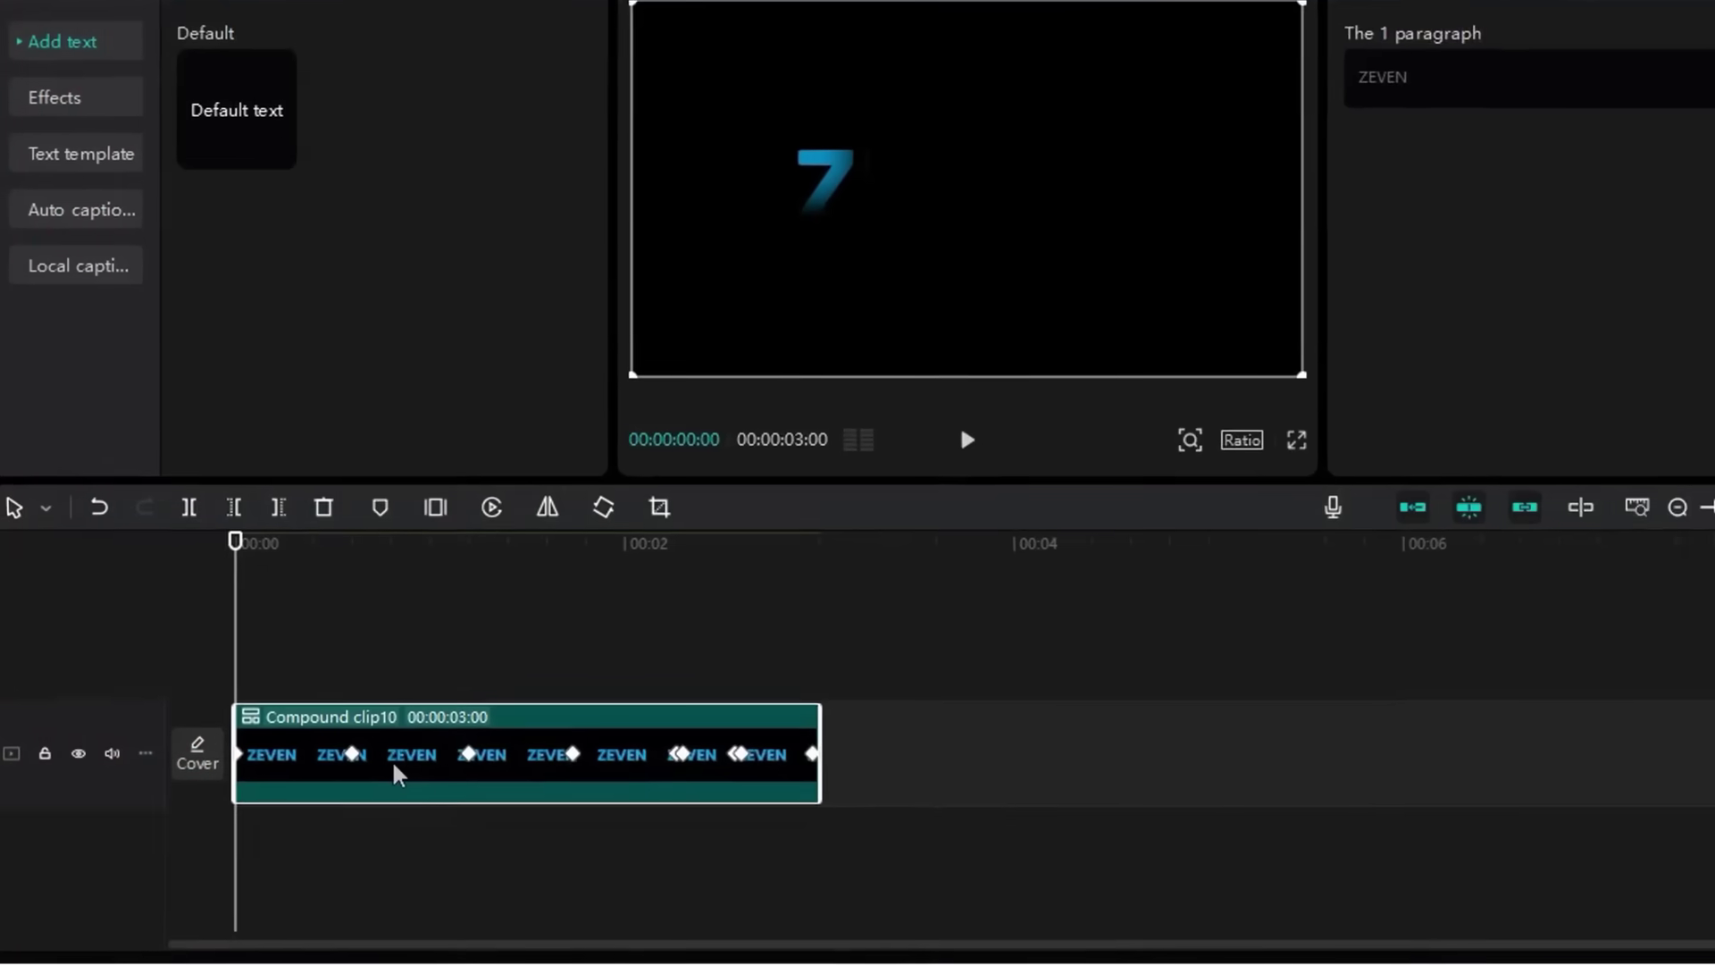
right_click(398, 770)
click(525, 847)
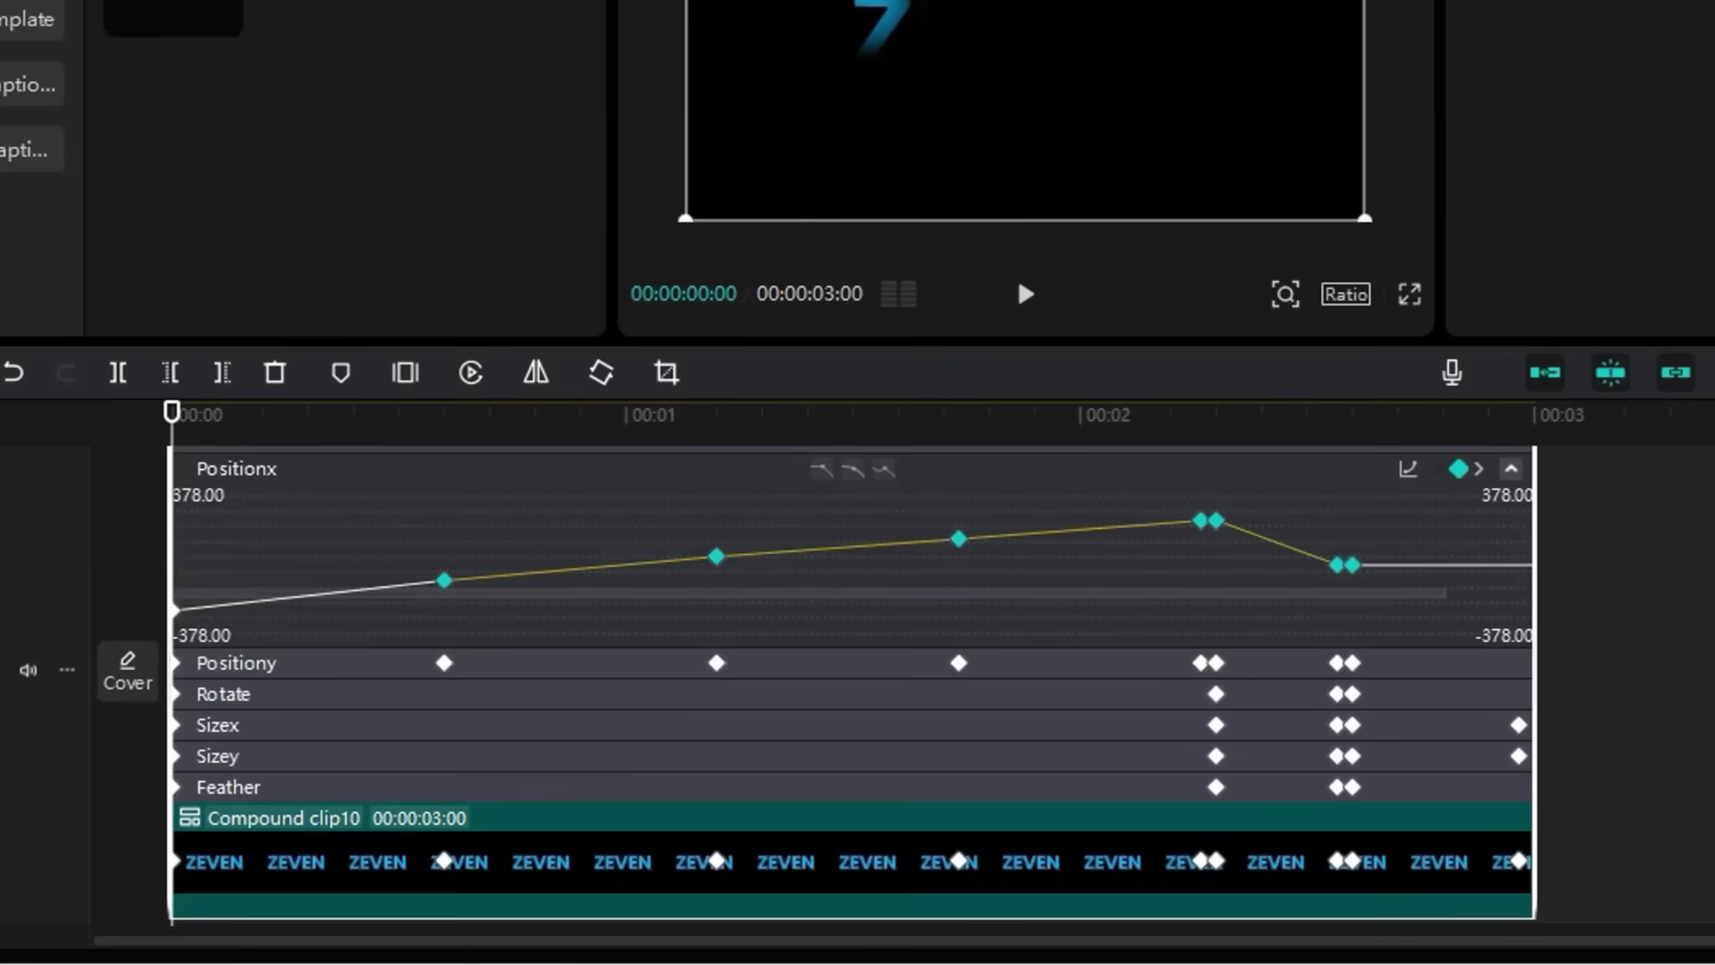
click(1408, 468)
click(1367, 728)
key(space)
click(1670, 491)
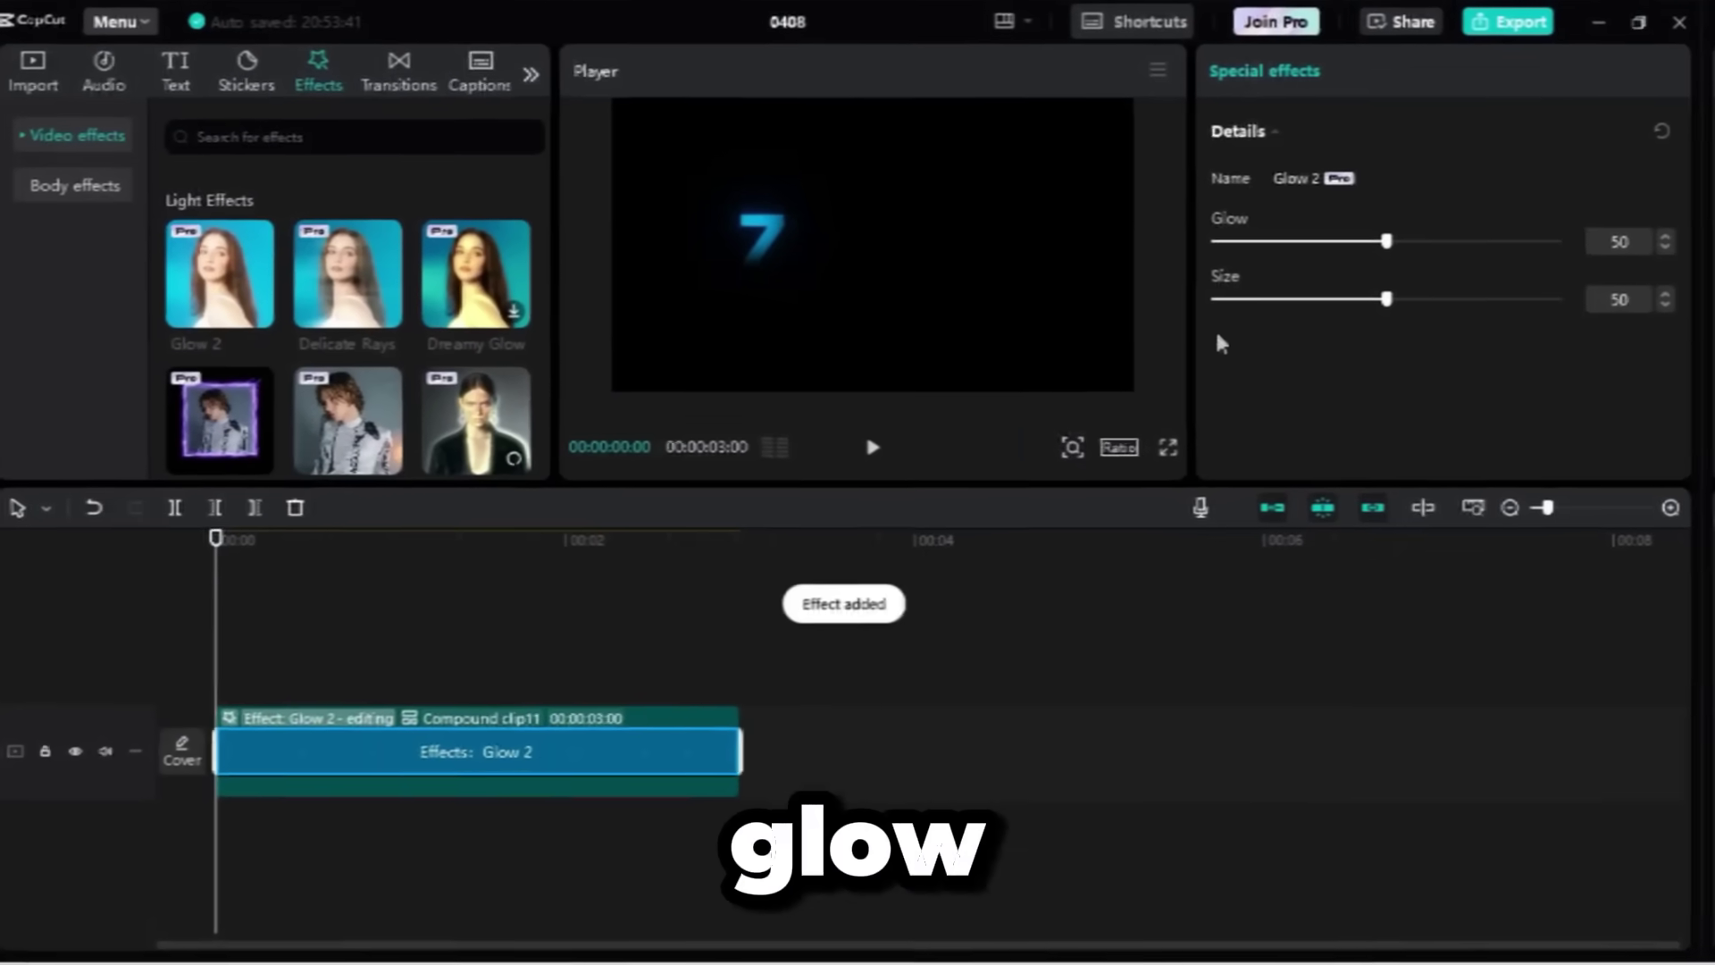
drag(1384, 288, 1533, 301)
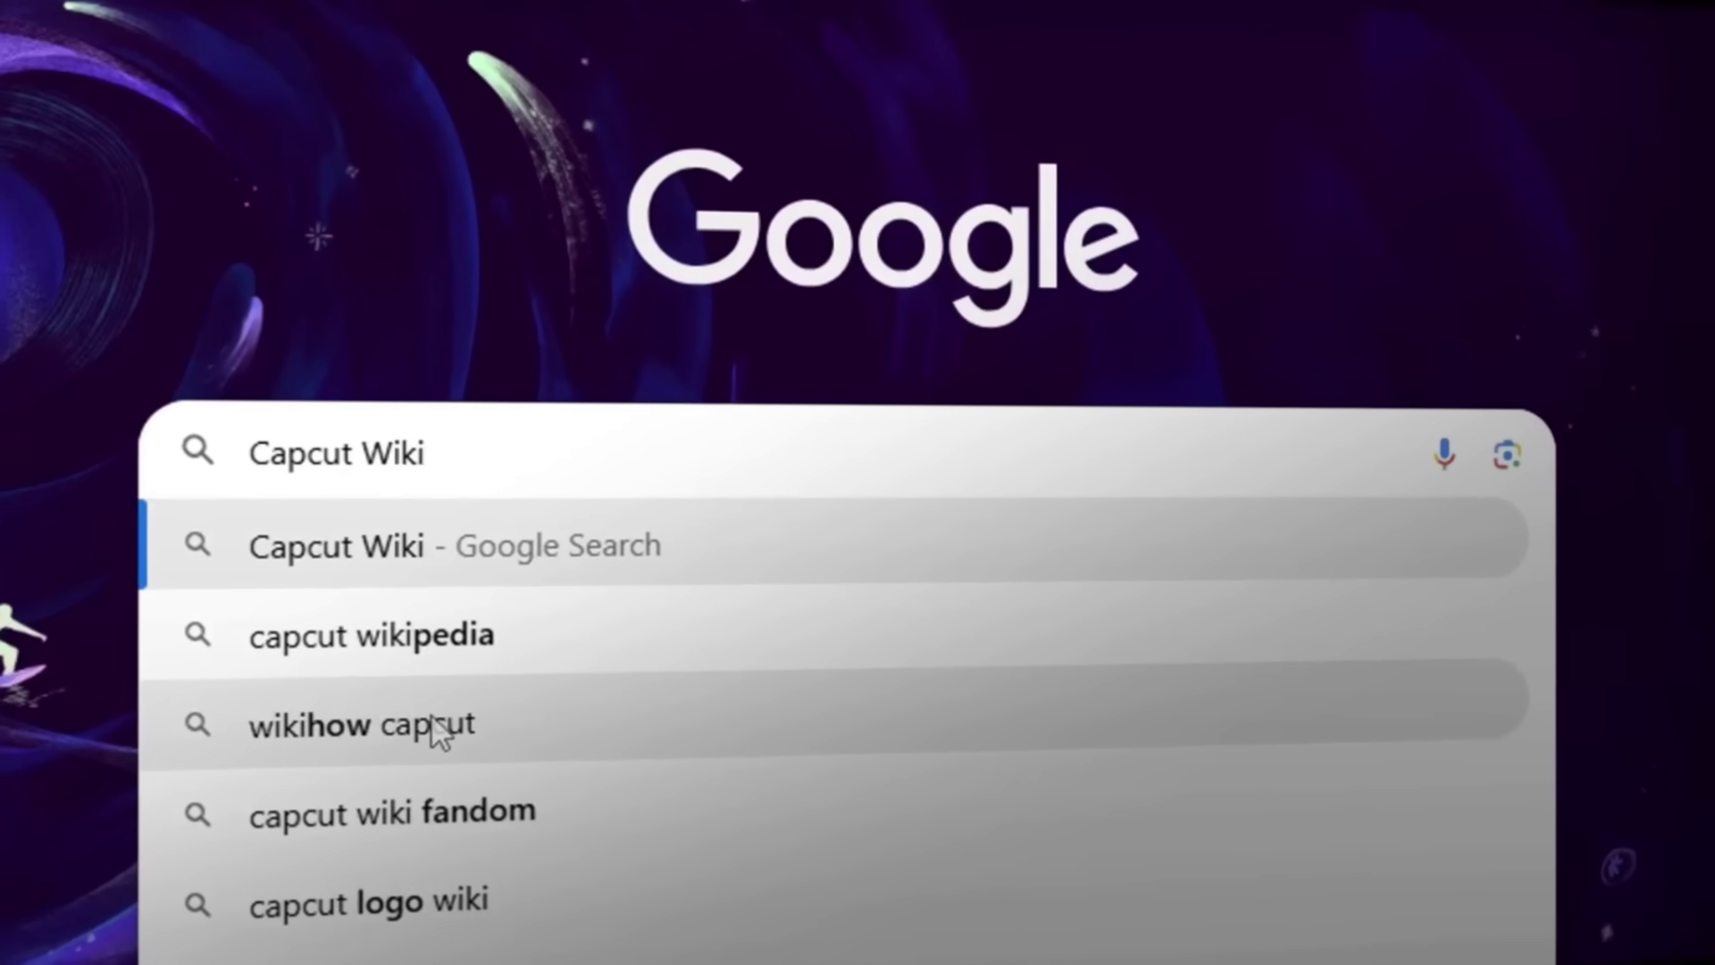
- Search Google for 'Capcut Wiki' and open the CapCut Wikipedia article
text(a)
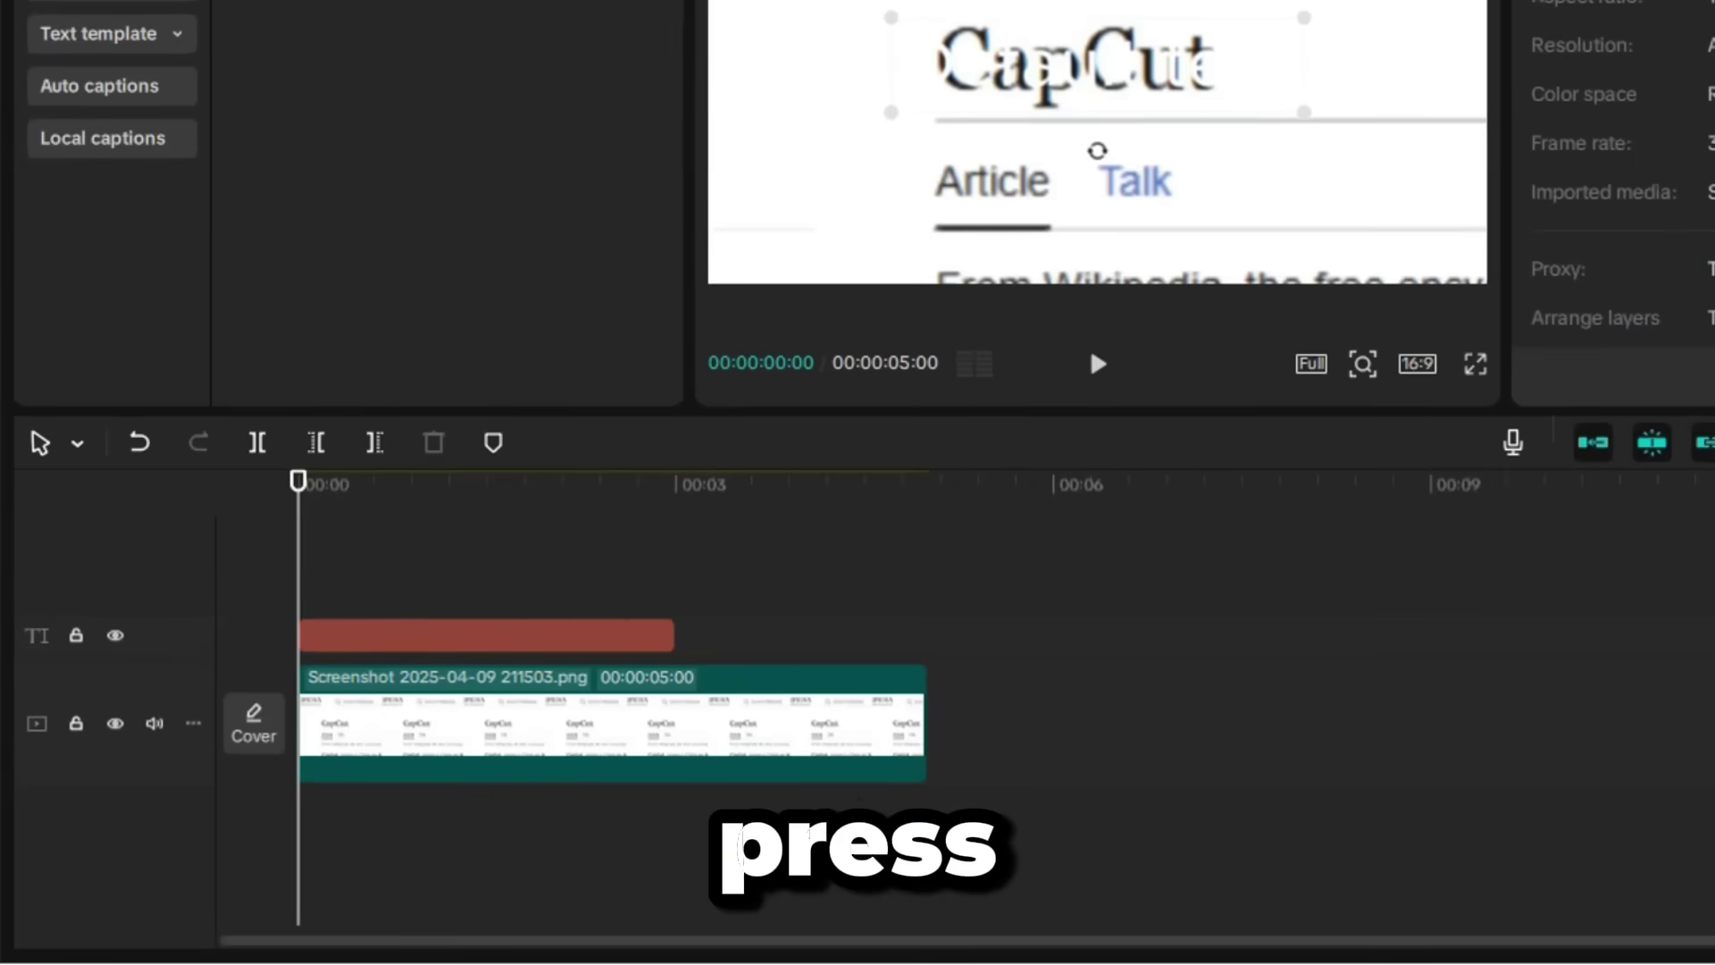
- Make the CapCut title's text background yellow at roughly 60% opacity
key(ctrl+a)
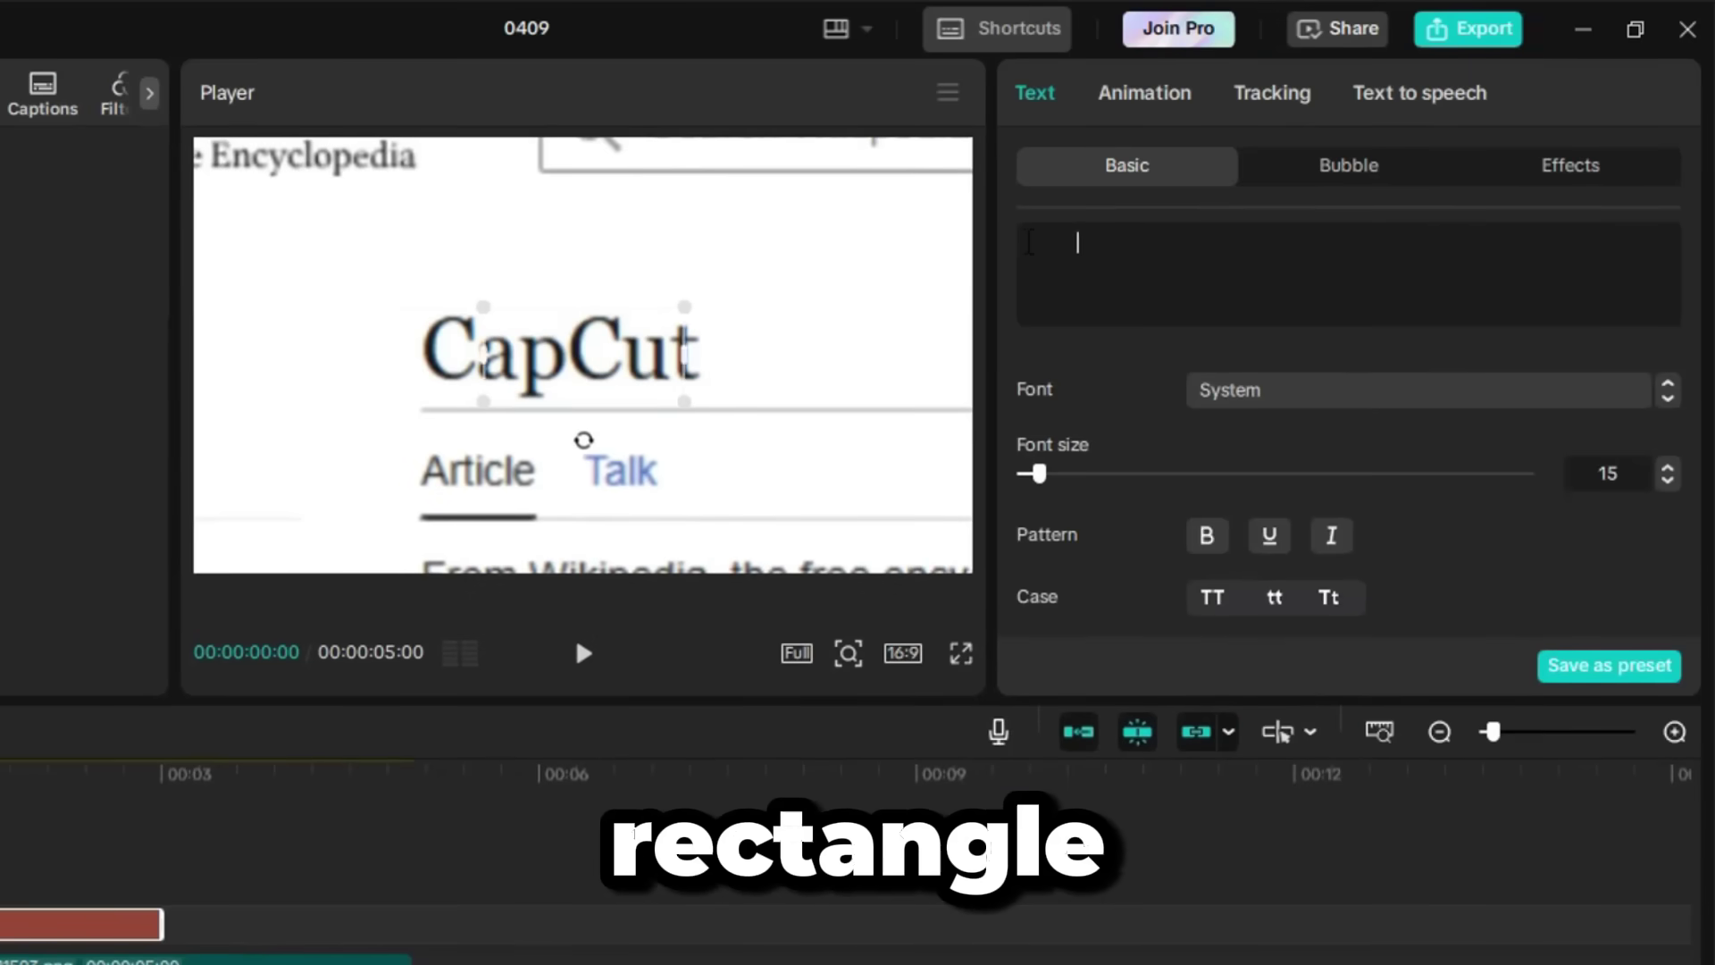
scroll(1239, 398, down, 10)
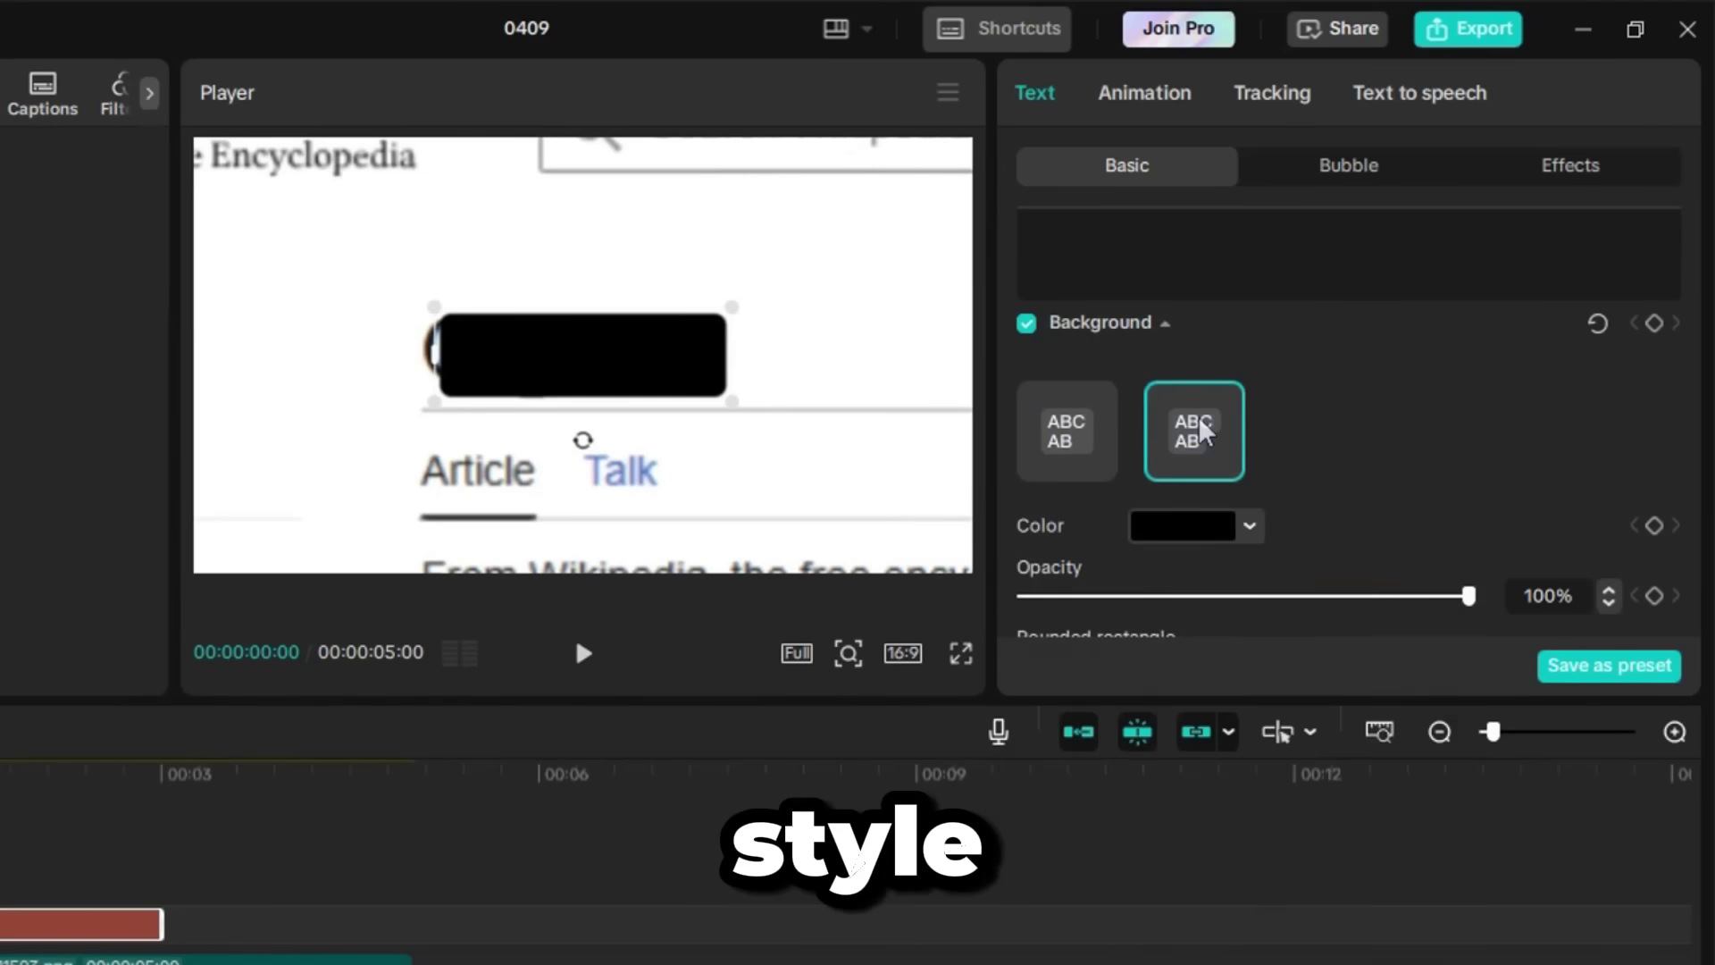
click(1249, 525)
drag(1114, 804, 1160, 806)
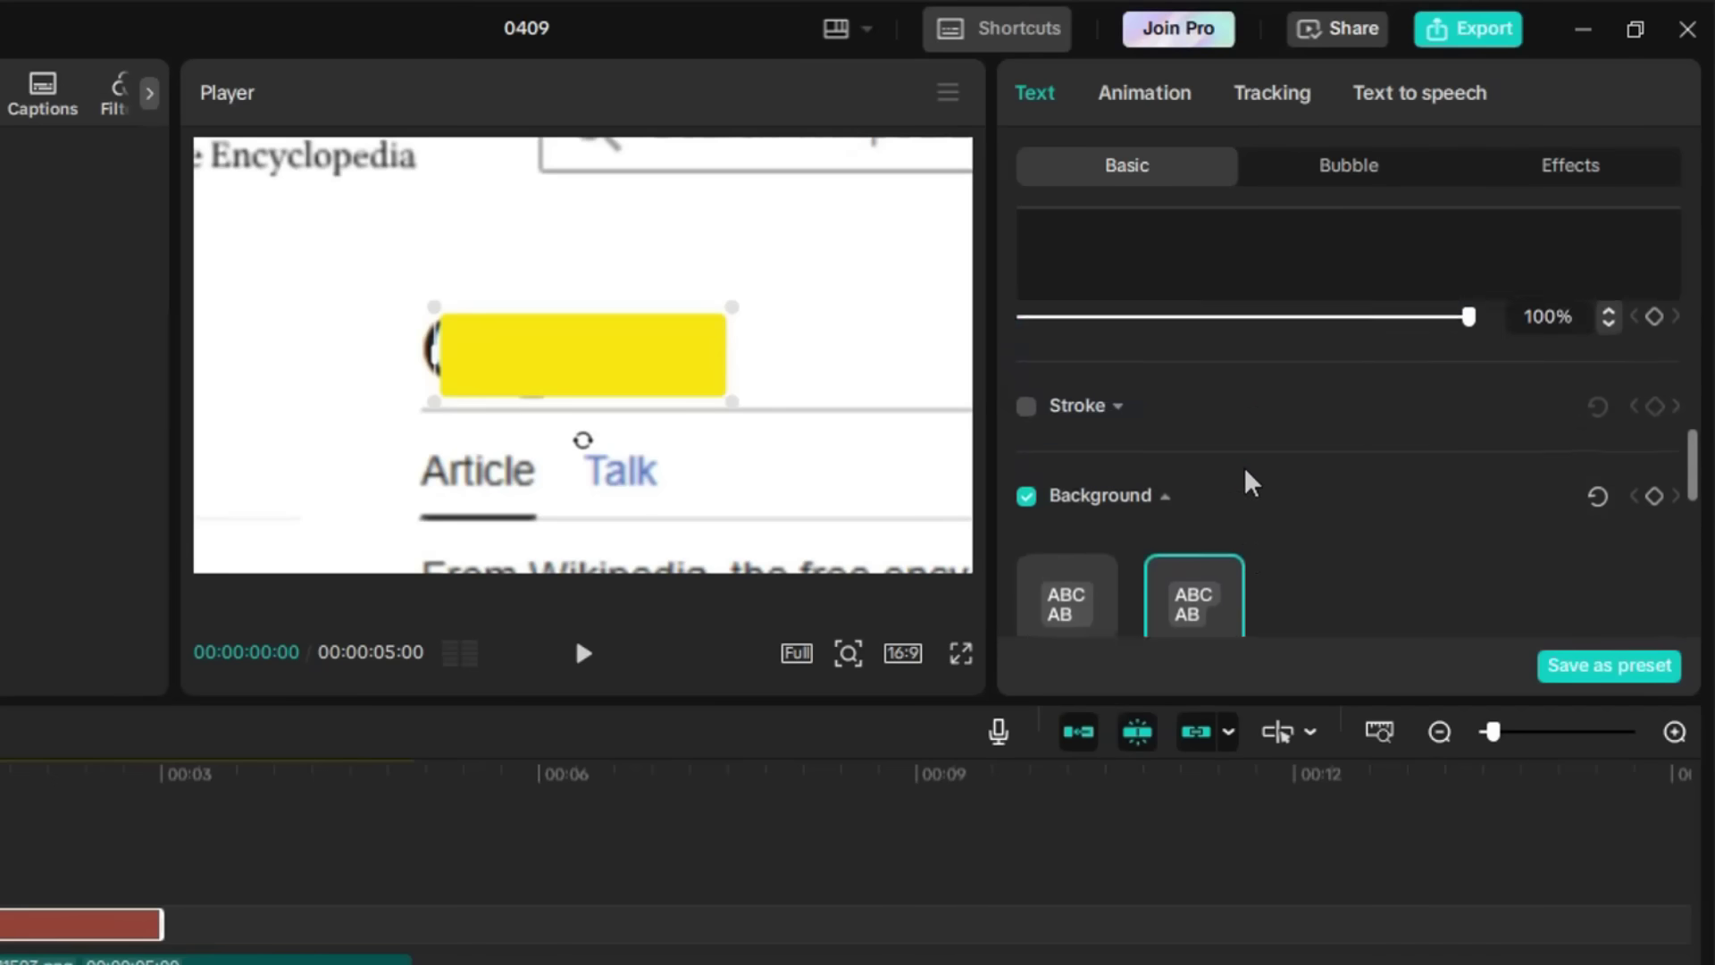
scroll(1244, 487, up, 3)
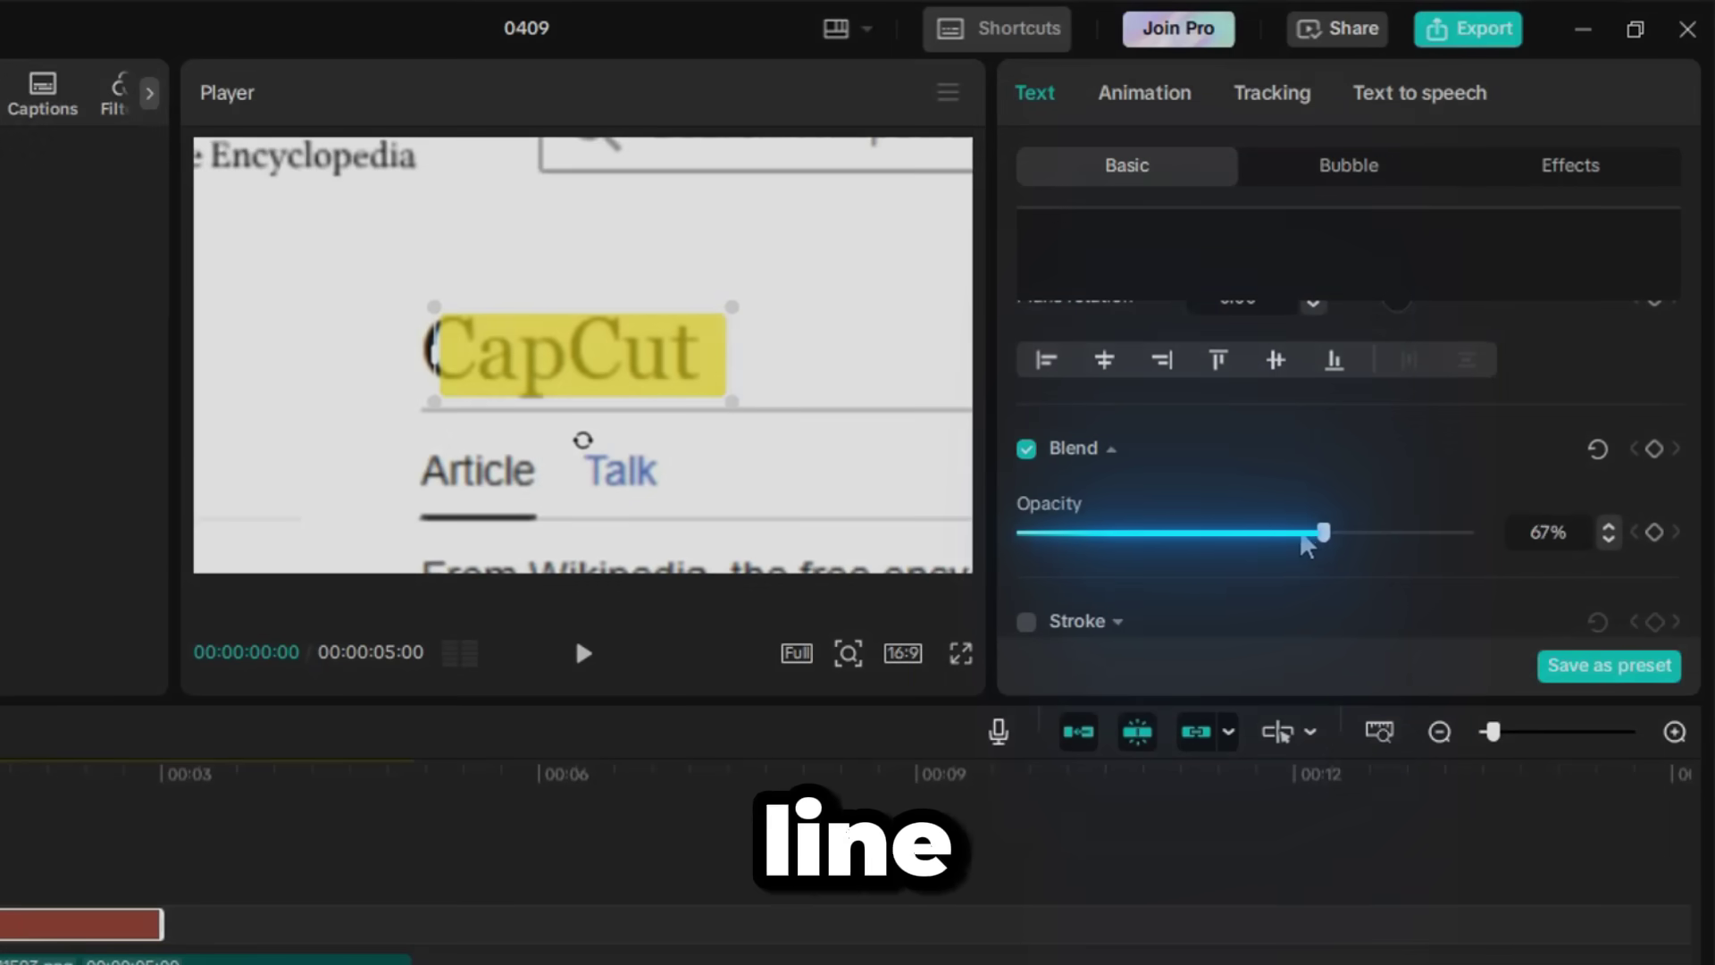
drag(1293, 536, 1289, 536)
click(579, 391)
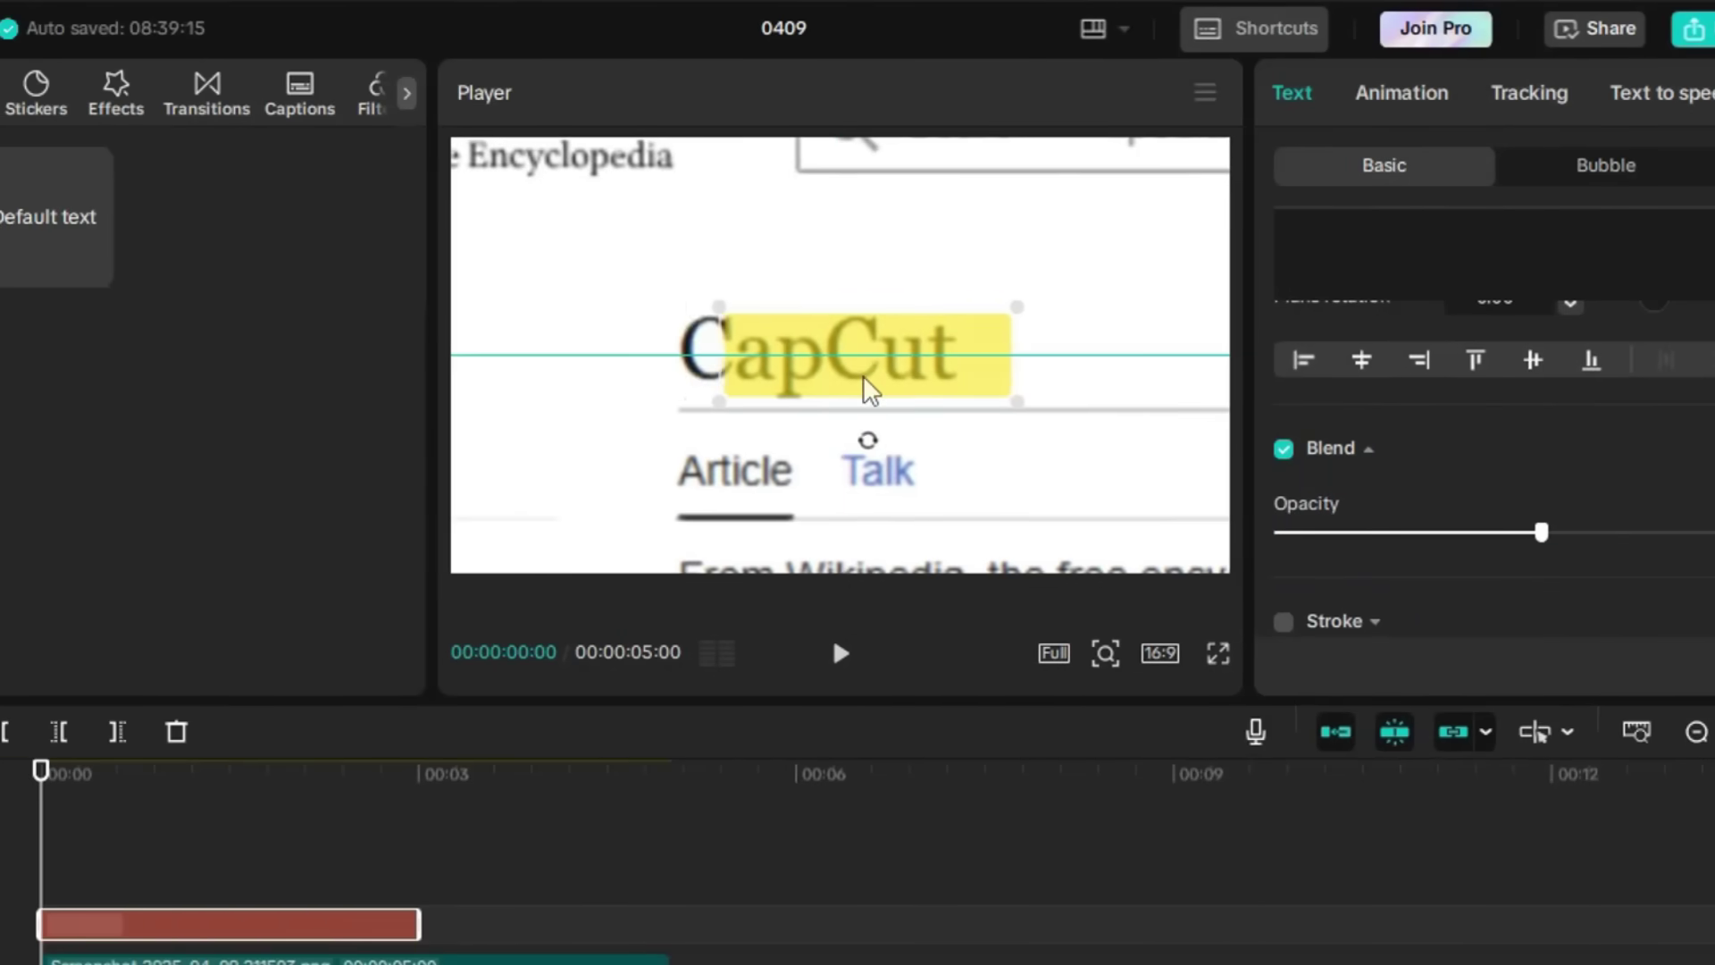
click(865, 467)
- Nudge the Wikipedia screenshot into place and scale it up to 195%
drag(866, 467, 889, 487)
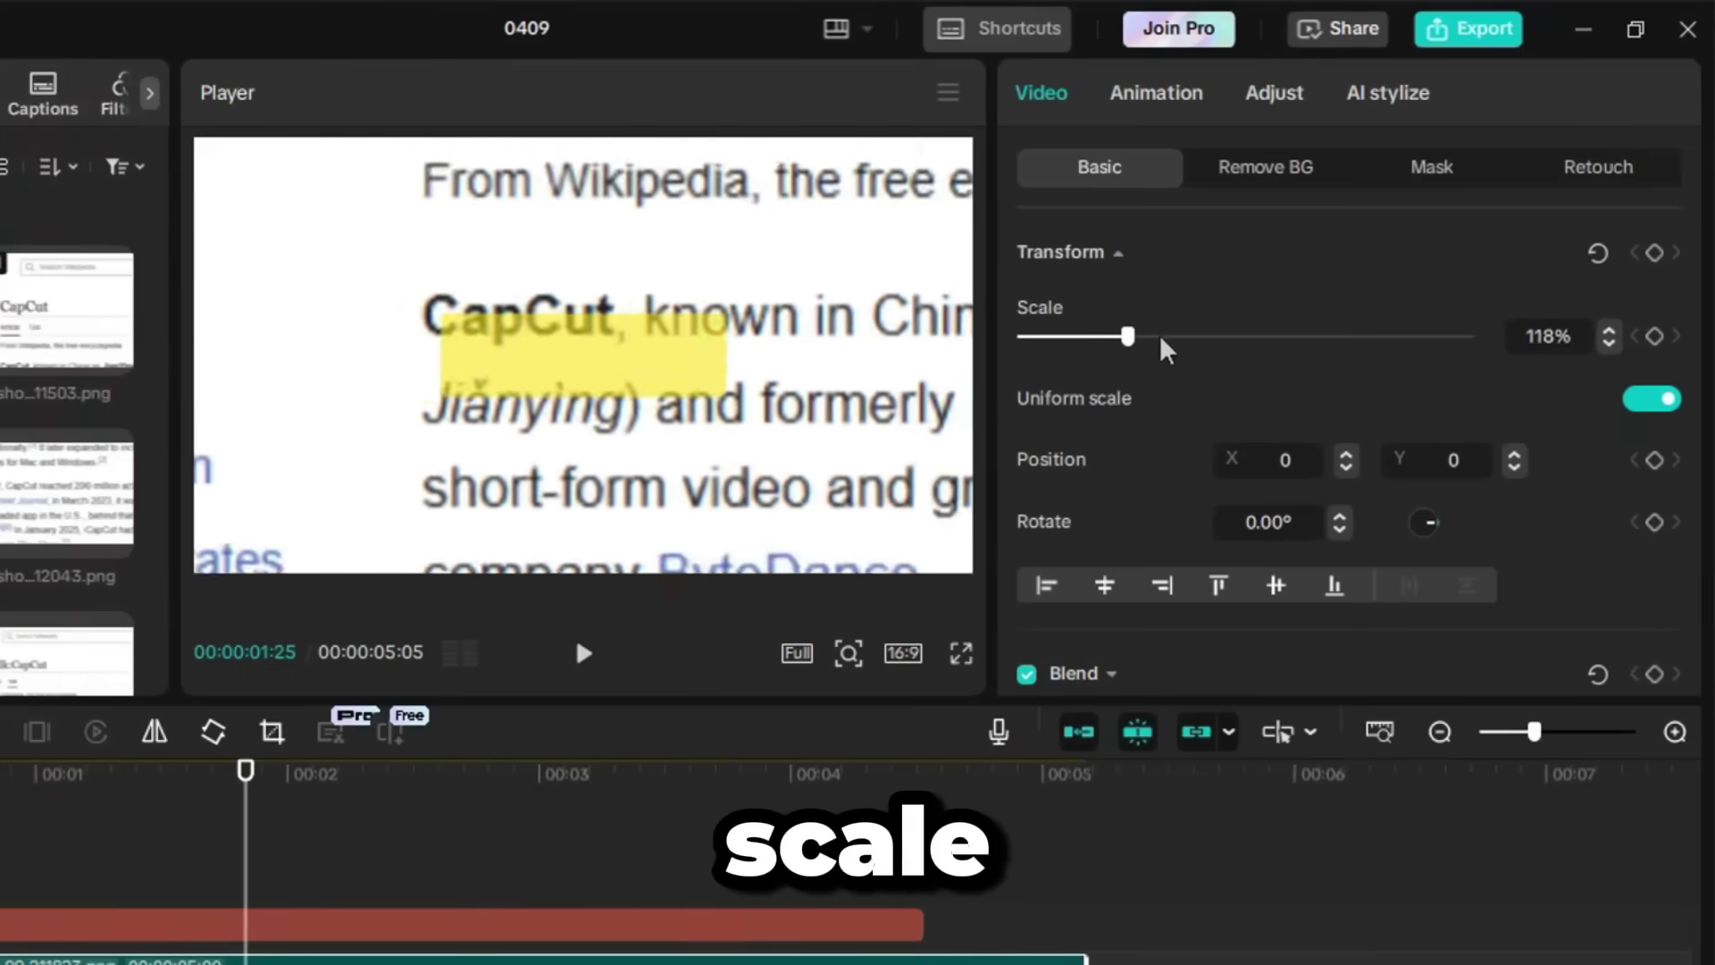
drag(1152, 336, 1196, 336)
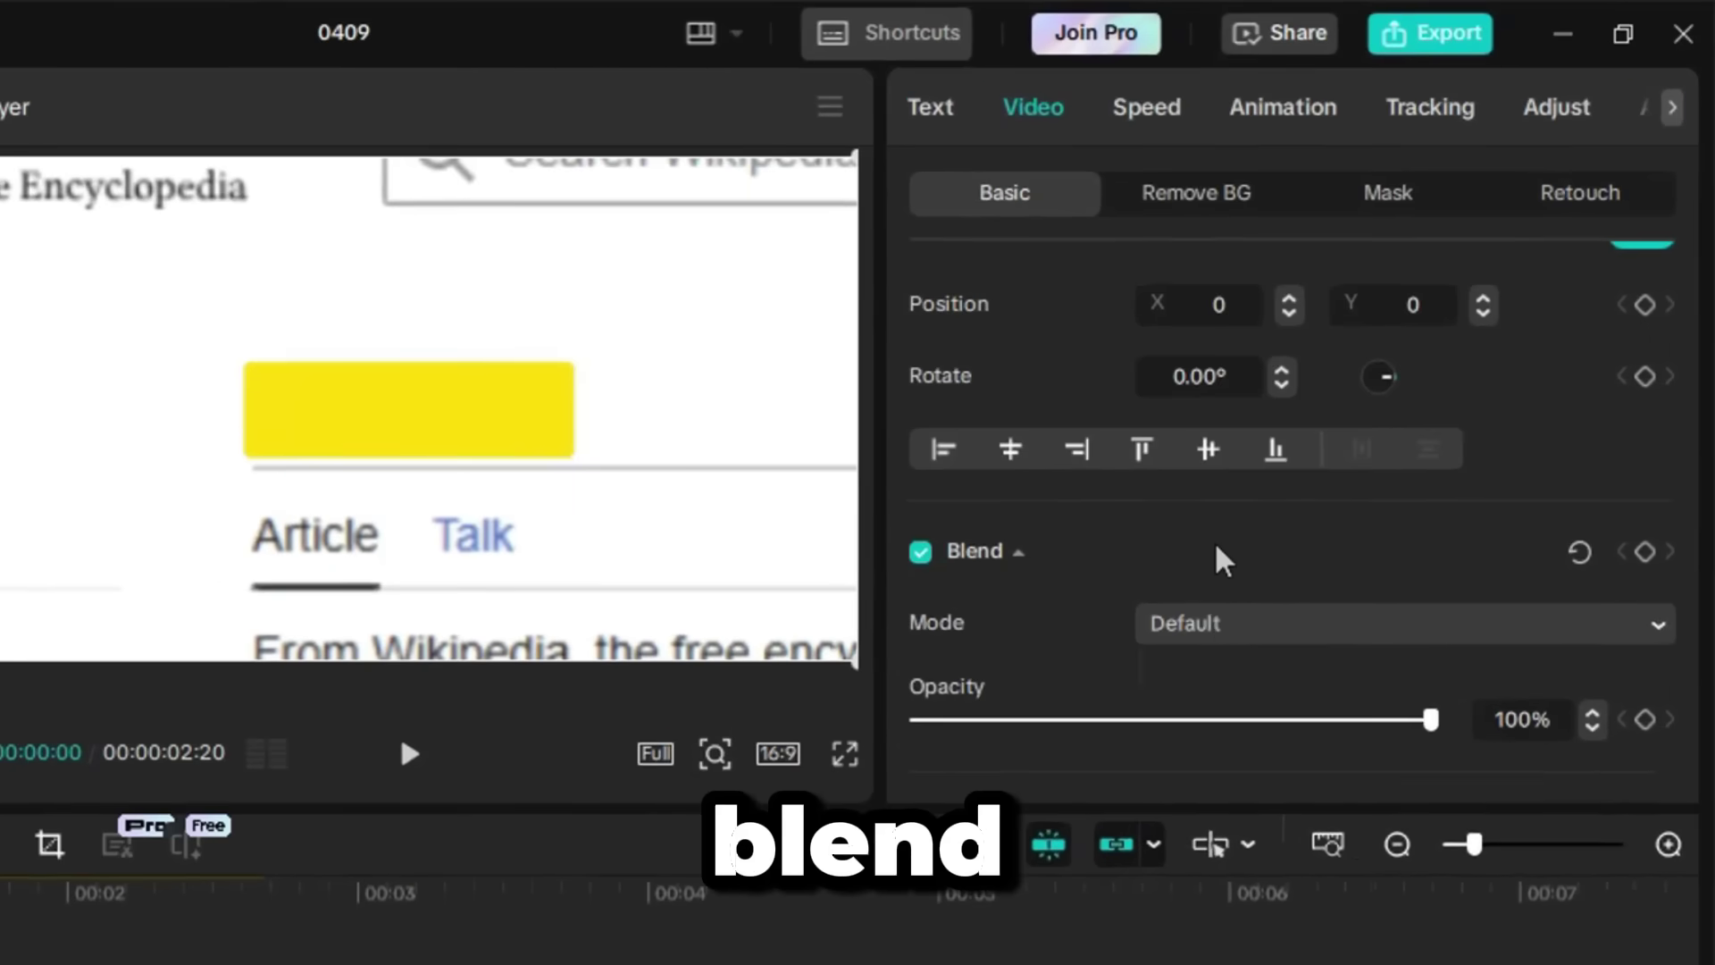
- Set the yellow highlight's blend mode to Multiply and add a Split mask
click(1217, 620)
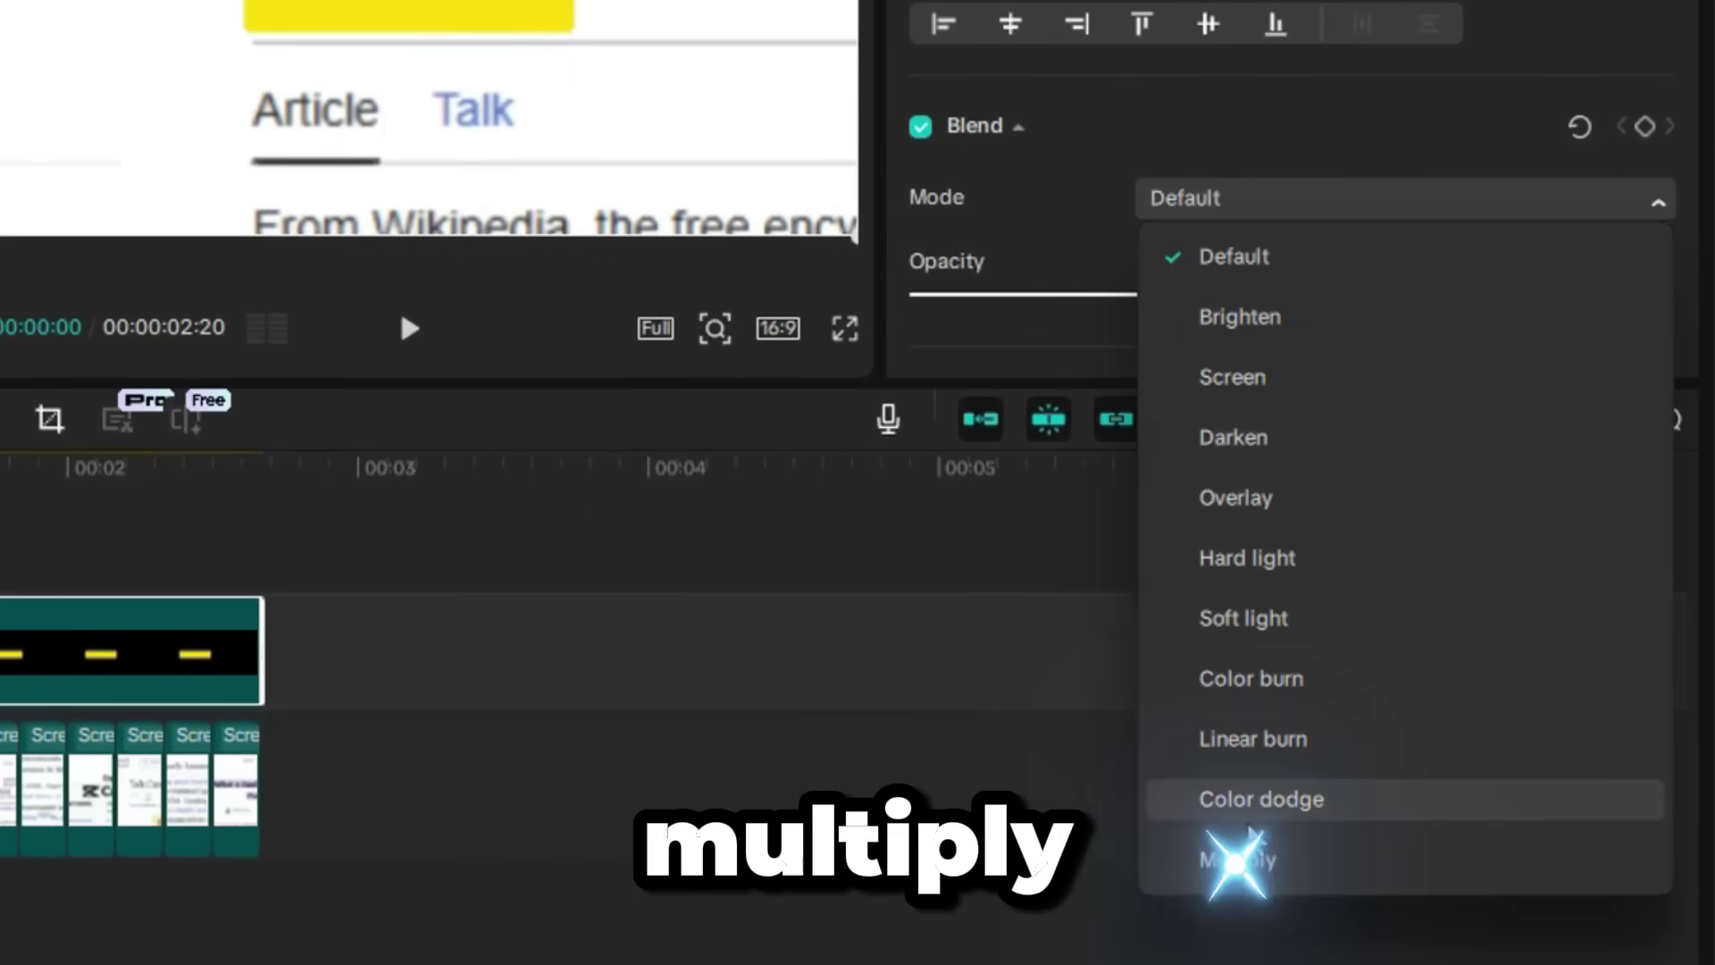
click(1251, 844)
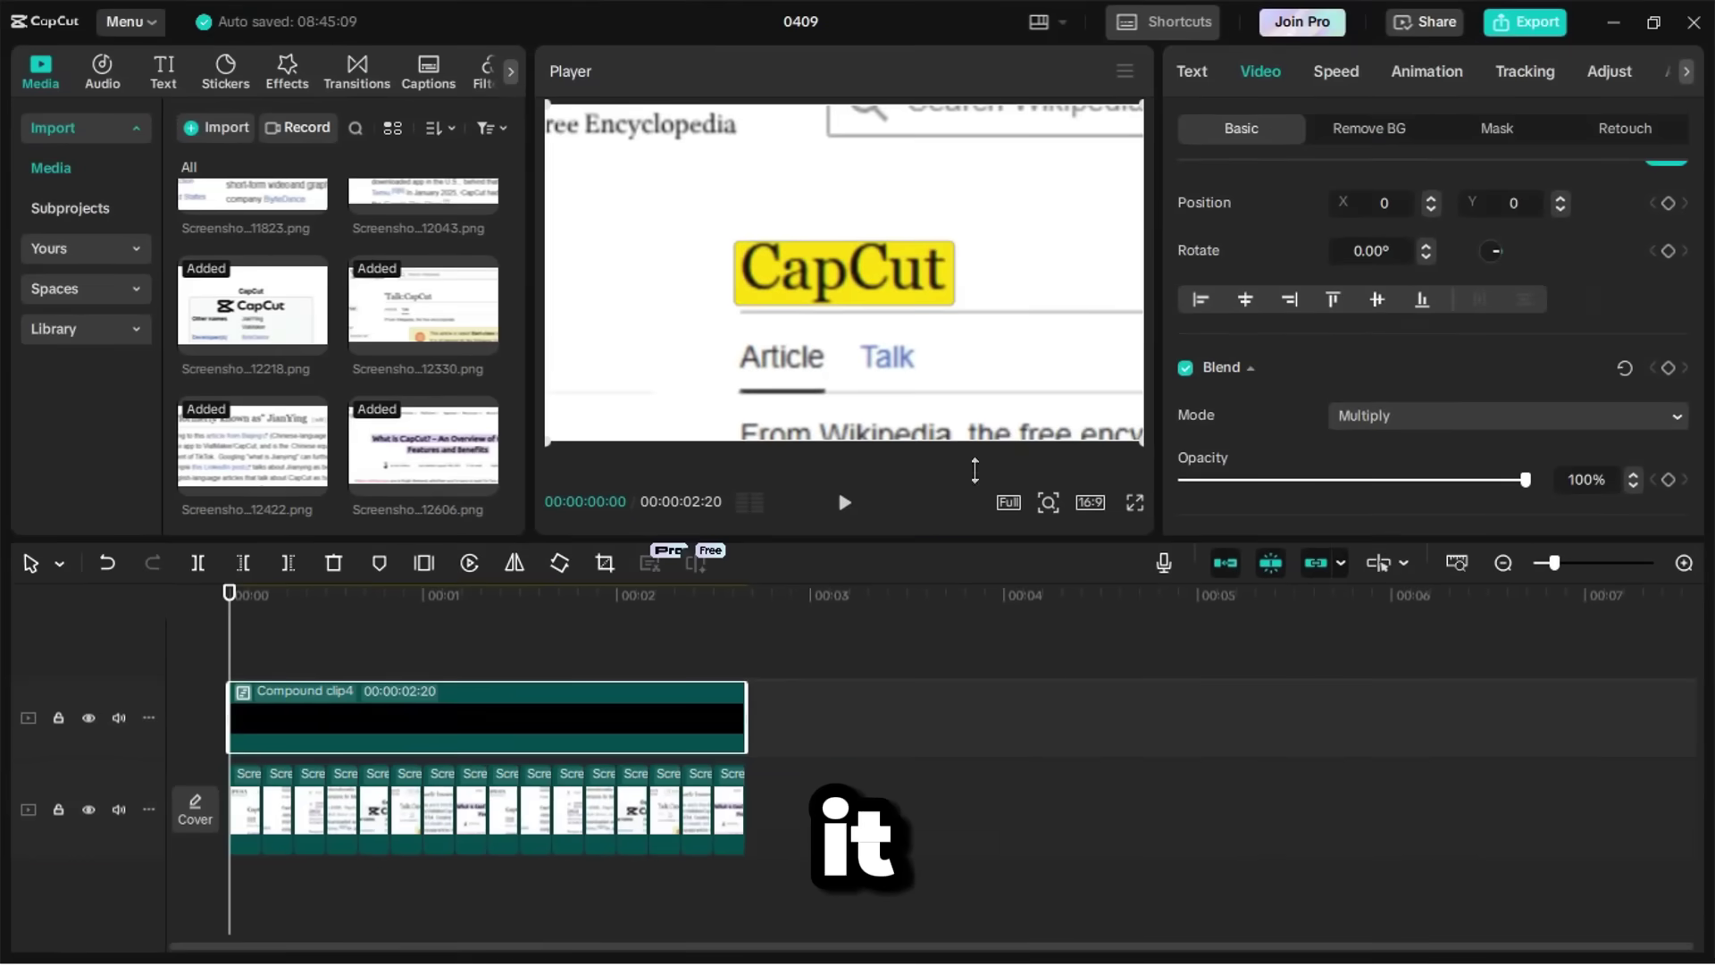
click(1496, 126)
click(1205, 235)
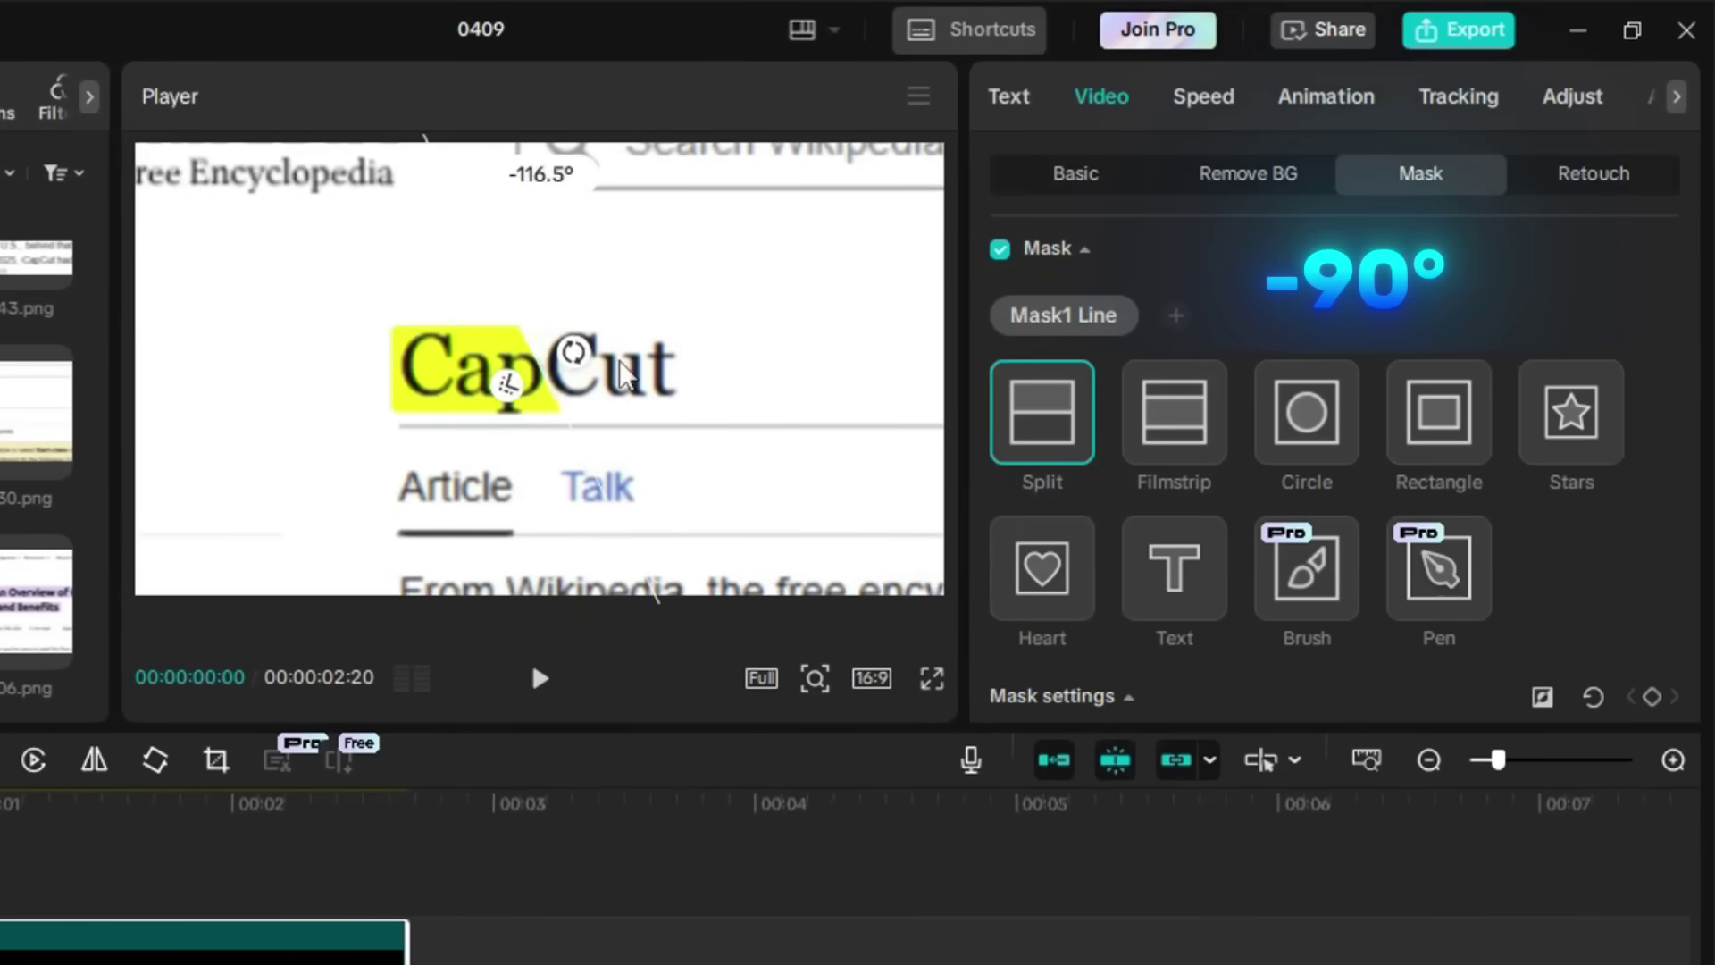
- Rotate the split mask to -90° and keyframe it sweeping left to right across the word
drag(628, 414, 424, 447)
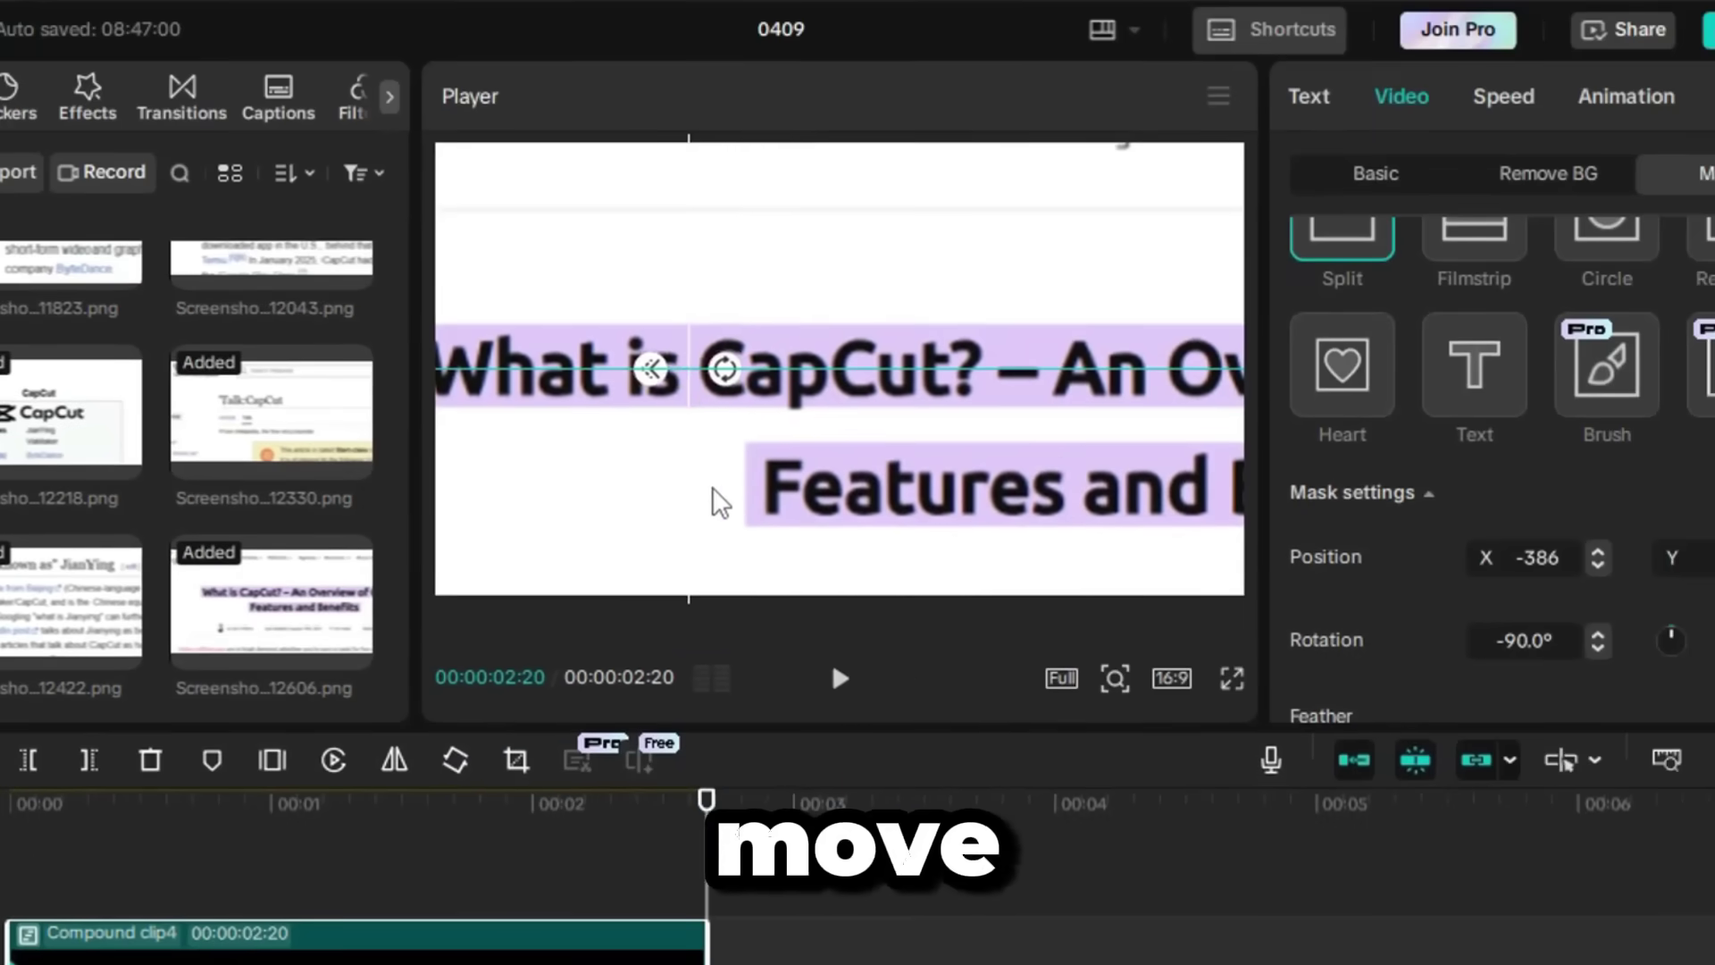
drag(720, 503, 1021, 503)
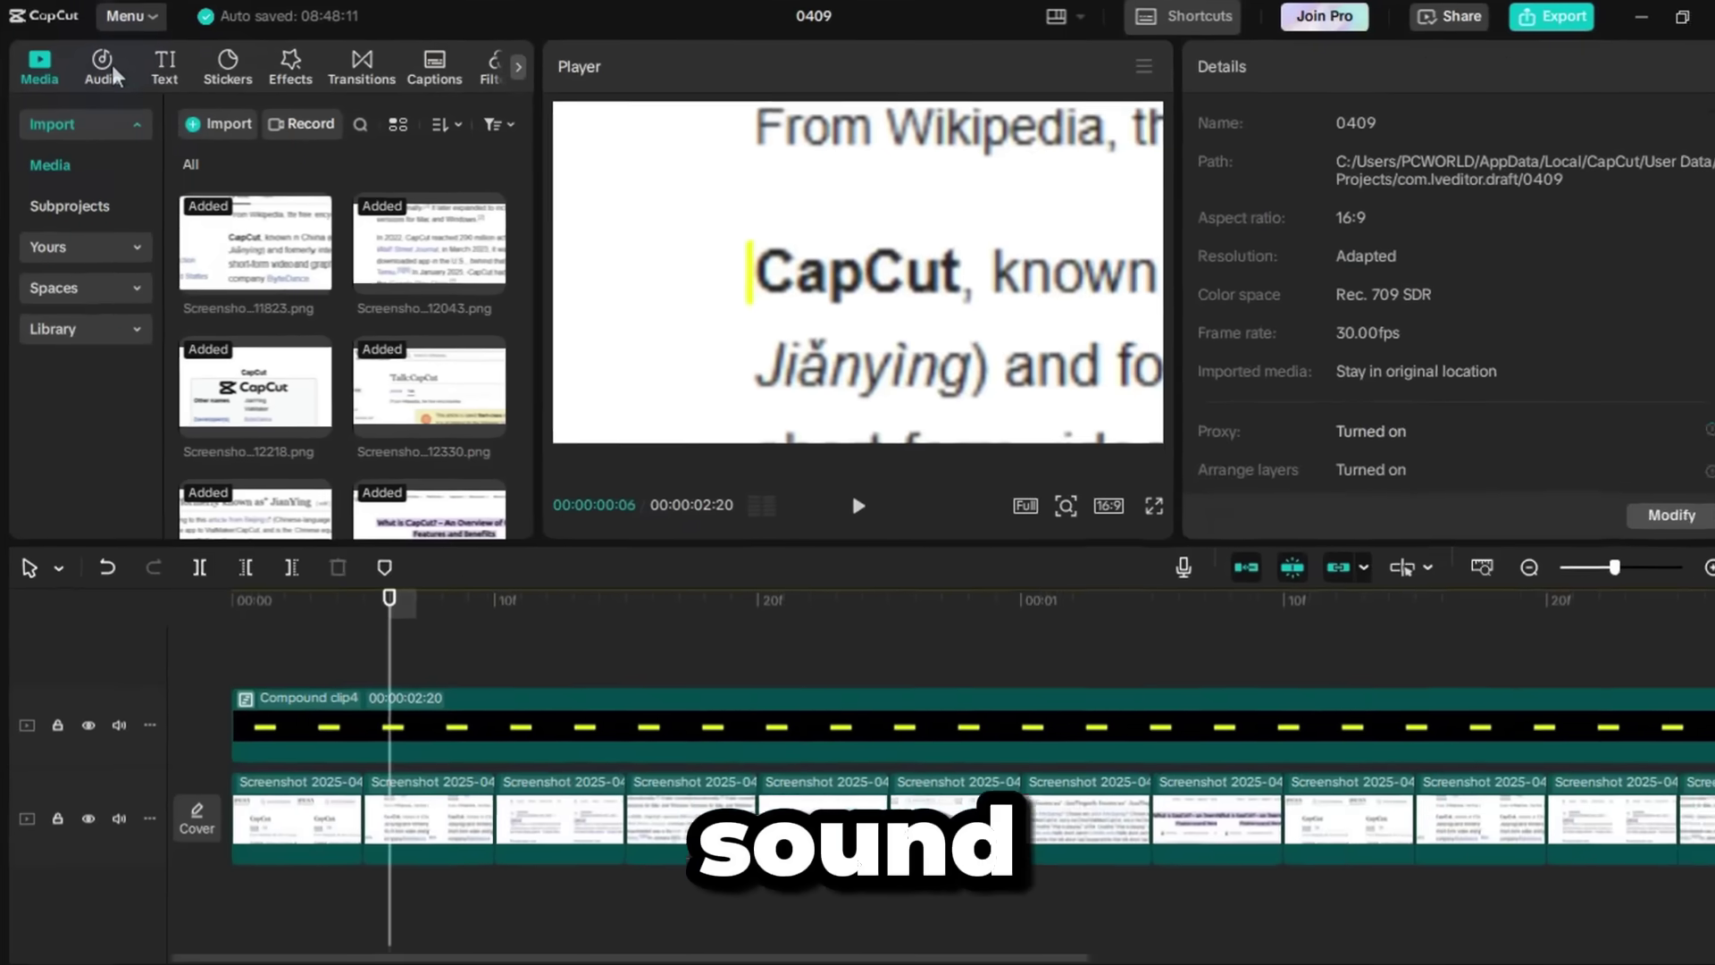
click(113, 74)
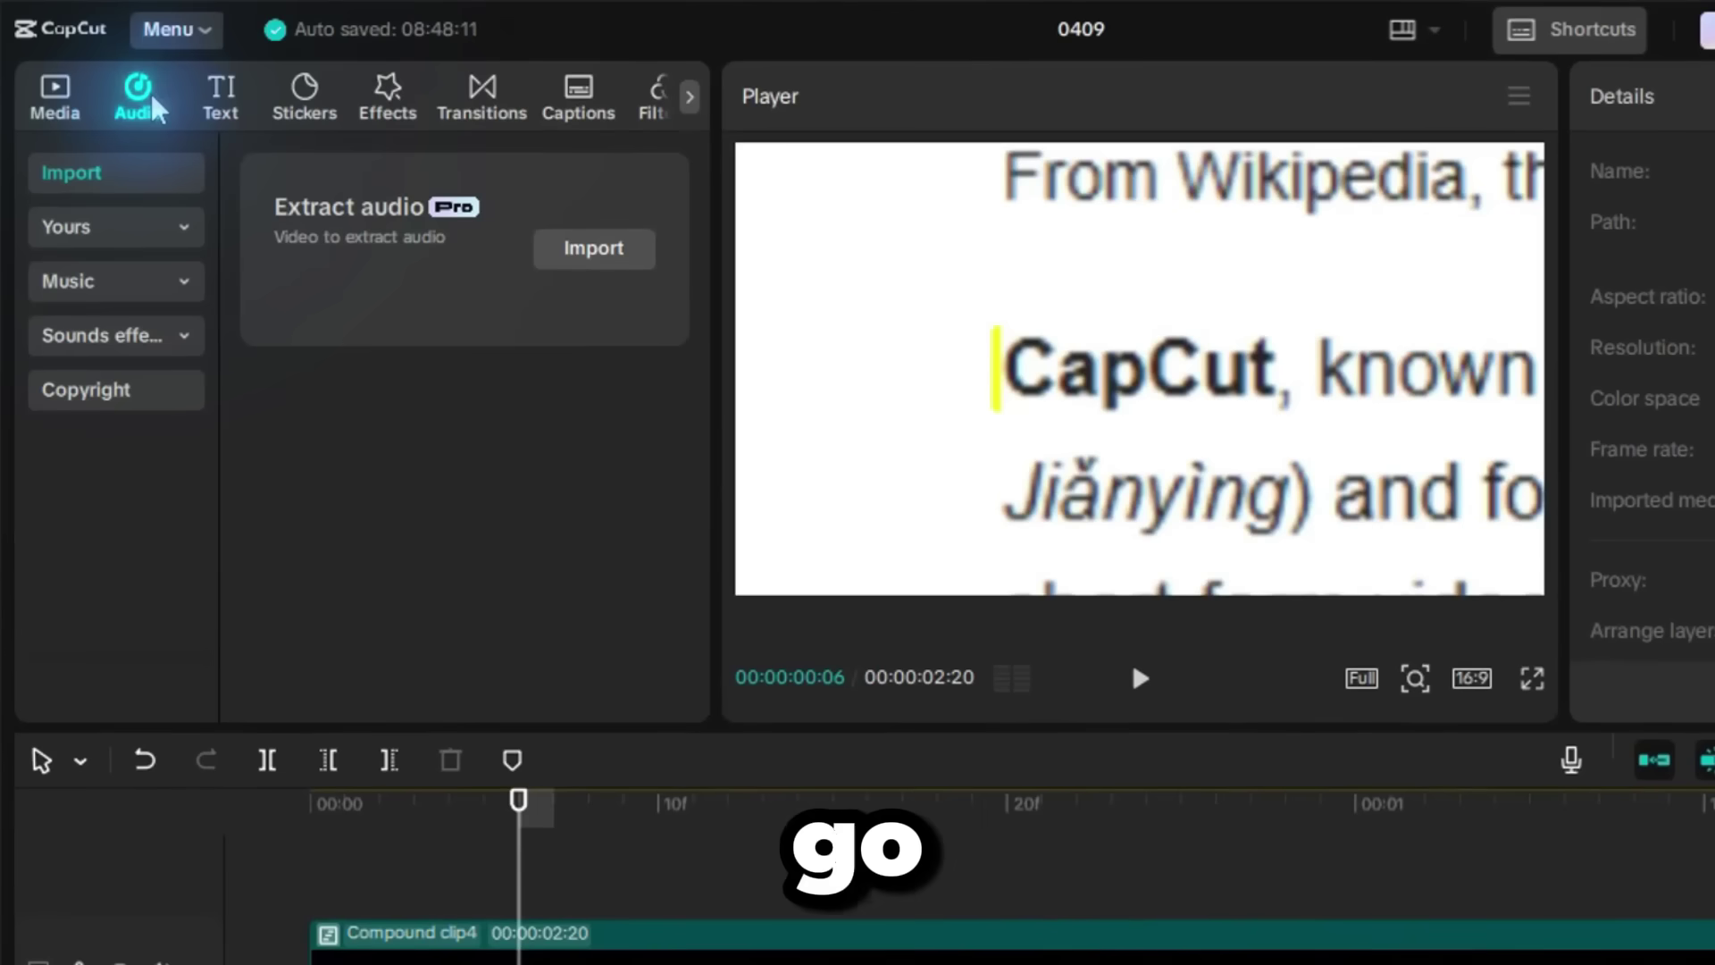
- Place the Switch sound "Tick" effect on the timeline and paste copies at later cuts
click(100, 348)
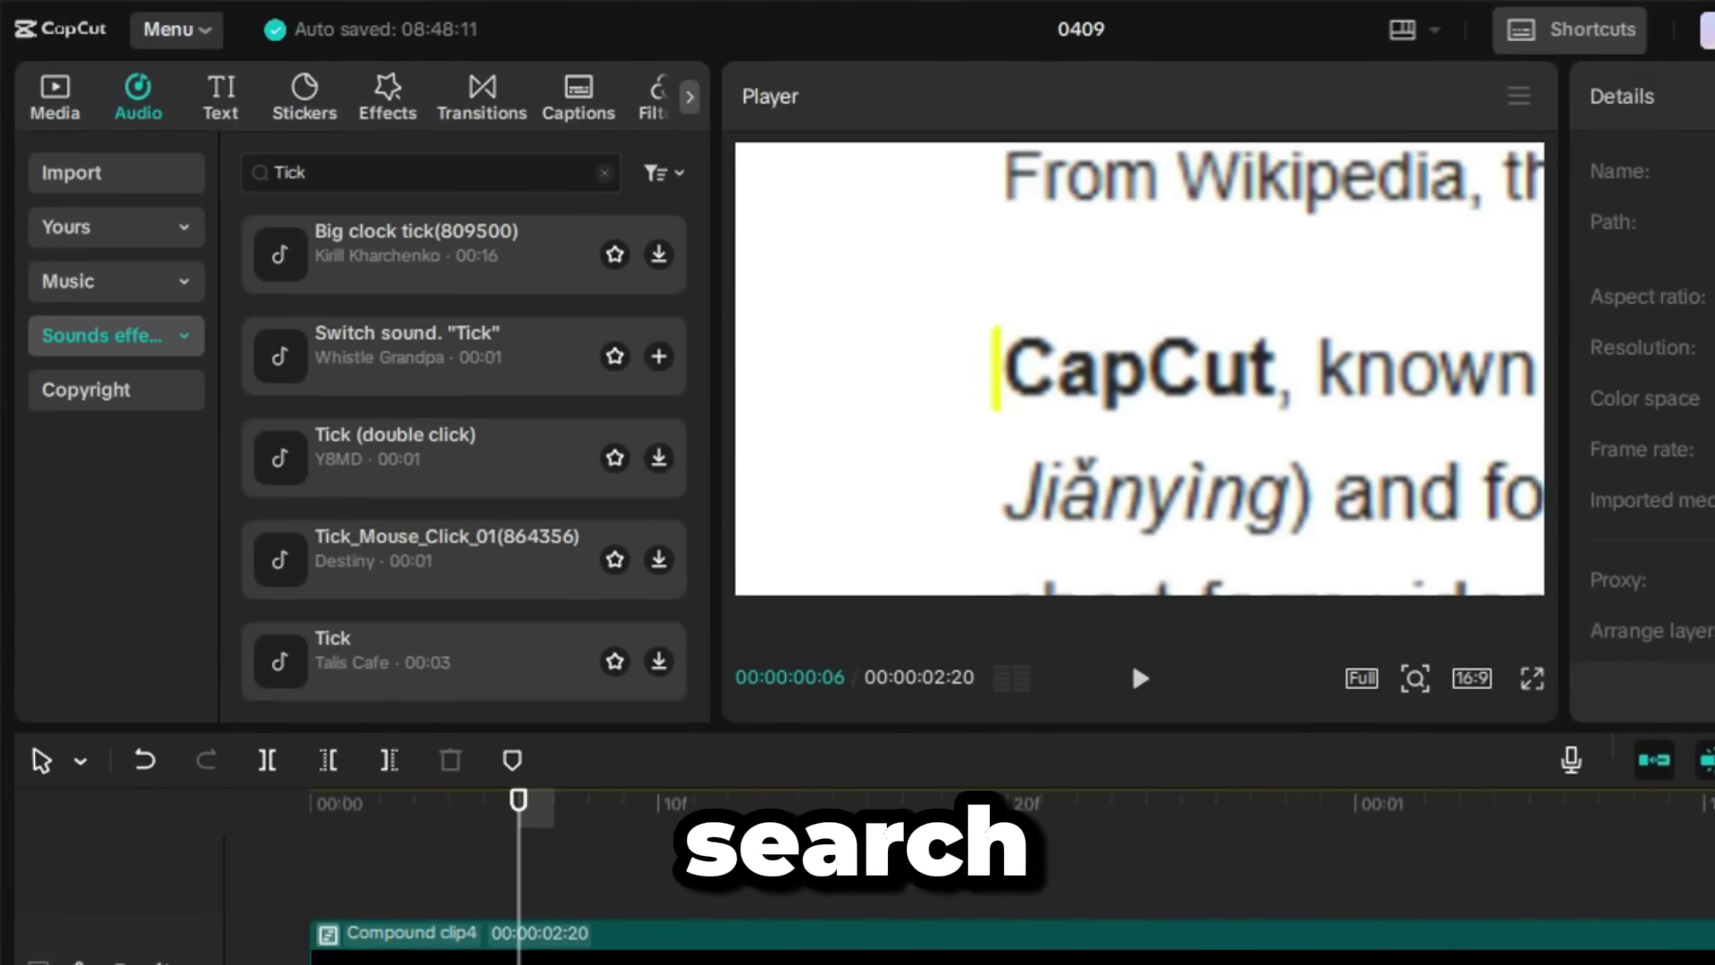
drag(465, 356, 696, 964)
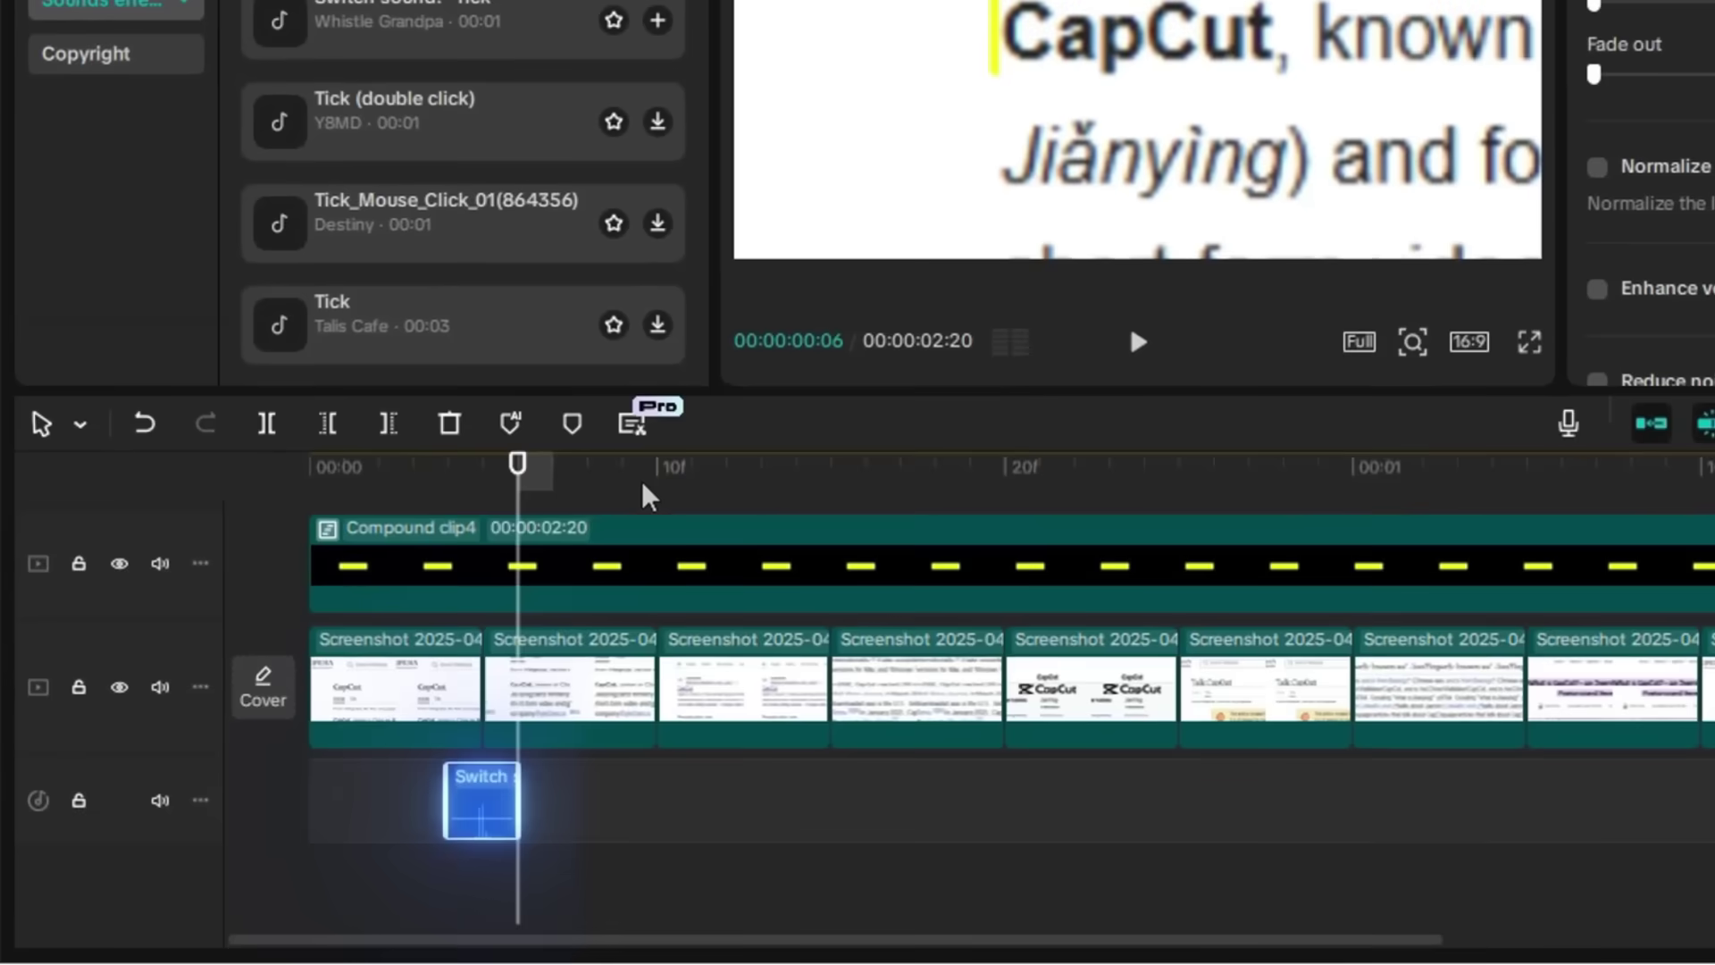
key(ctrl+v)
key(ctrl+v)
key(ctrl+v)
key(ctrl+v)
key(ctrl+v)
key(ctrl+v)
key(ctrl+v)
key(ctrl+v)
key(ctrl+v)
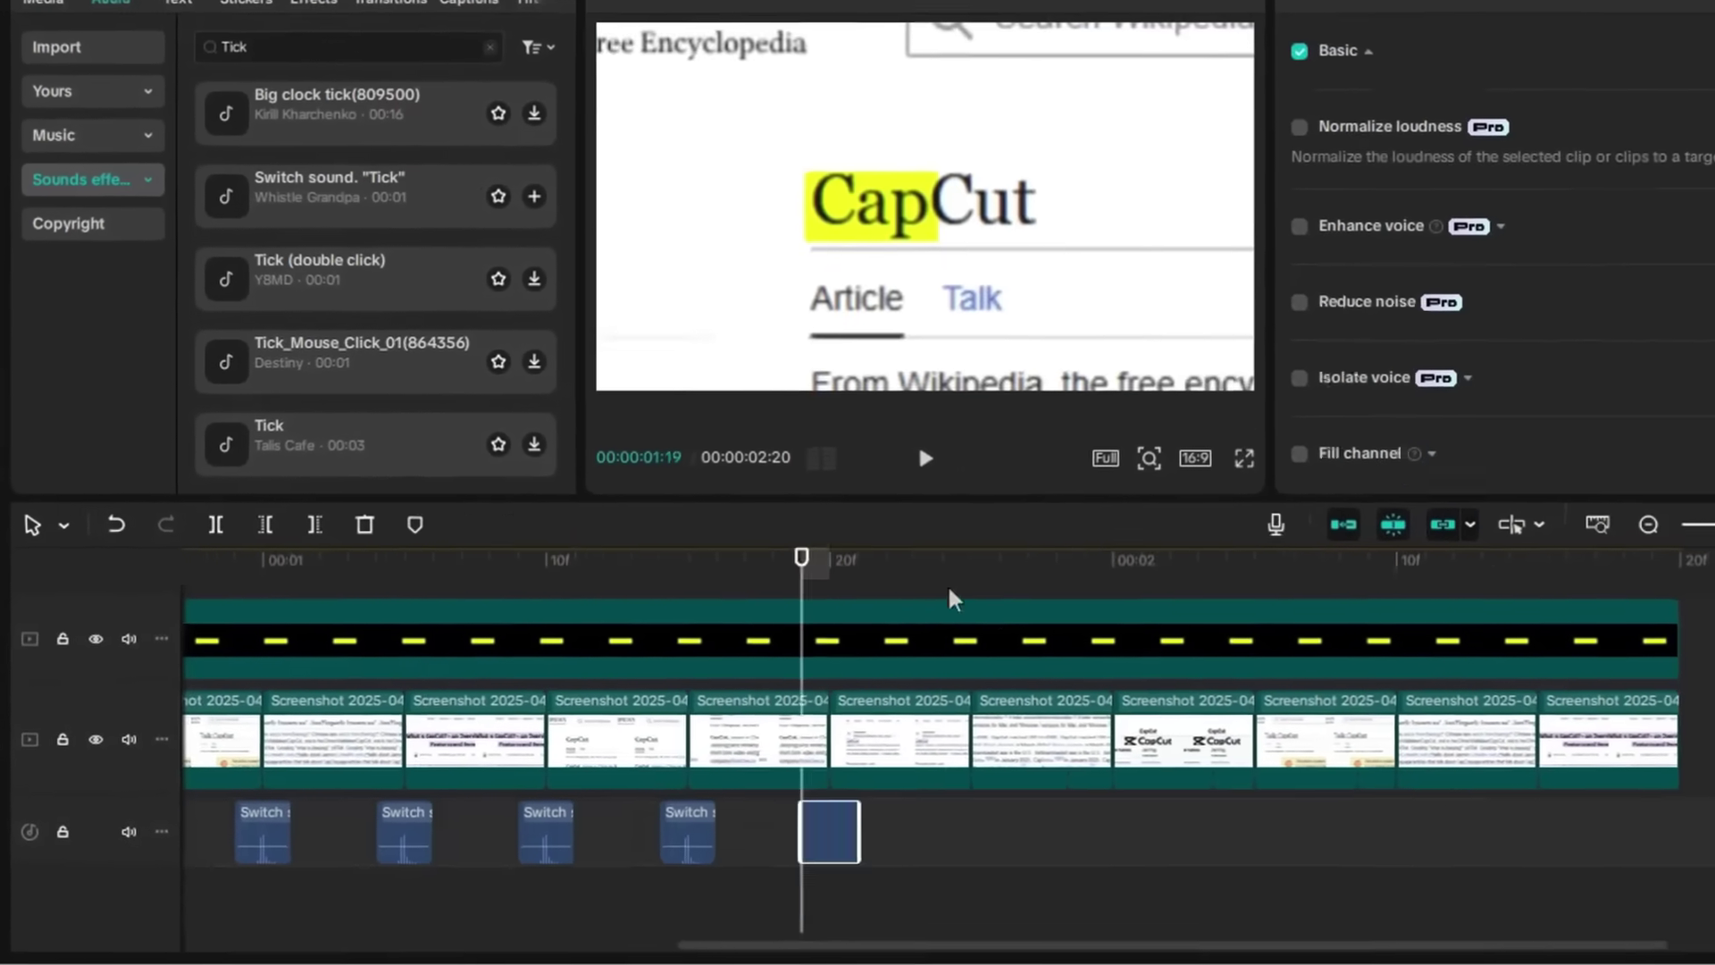
key(ctrl+v)
key(ctrl+v)
key(ctrl+v)
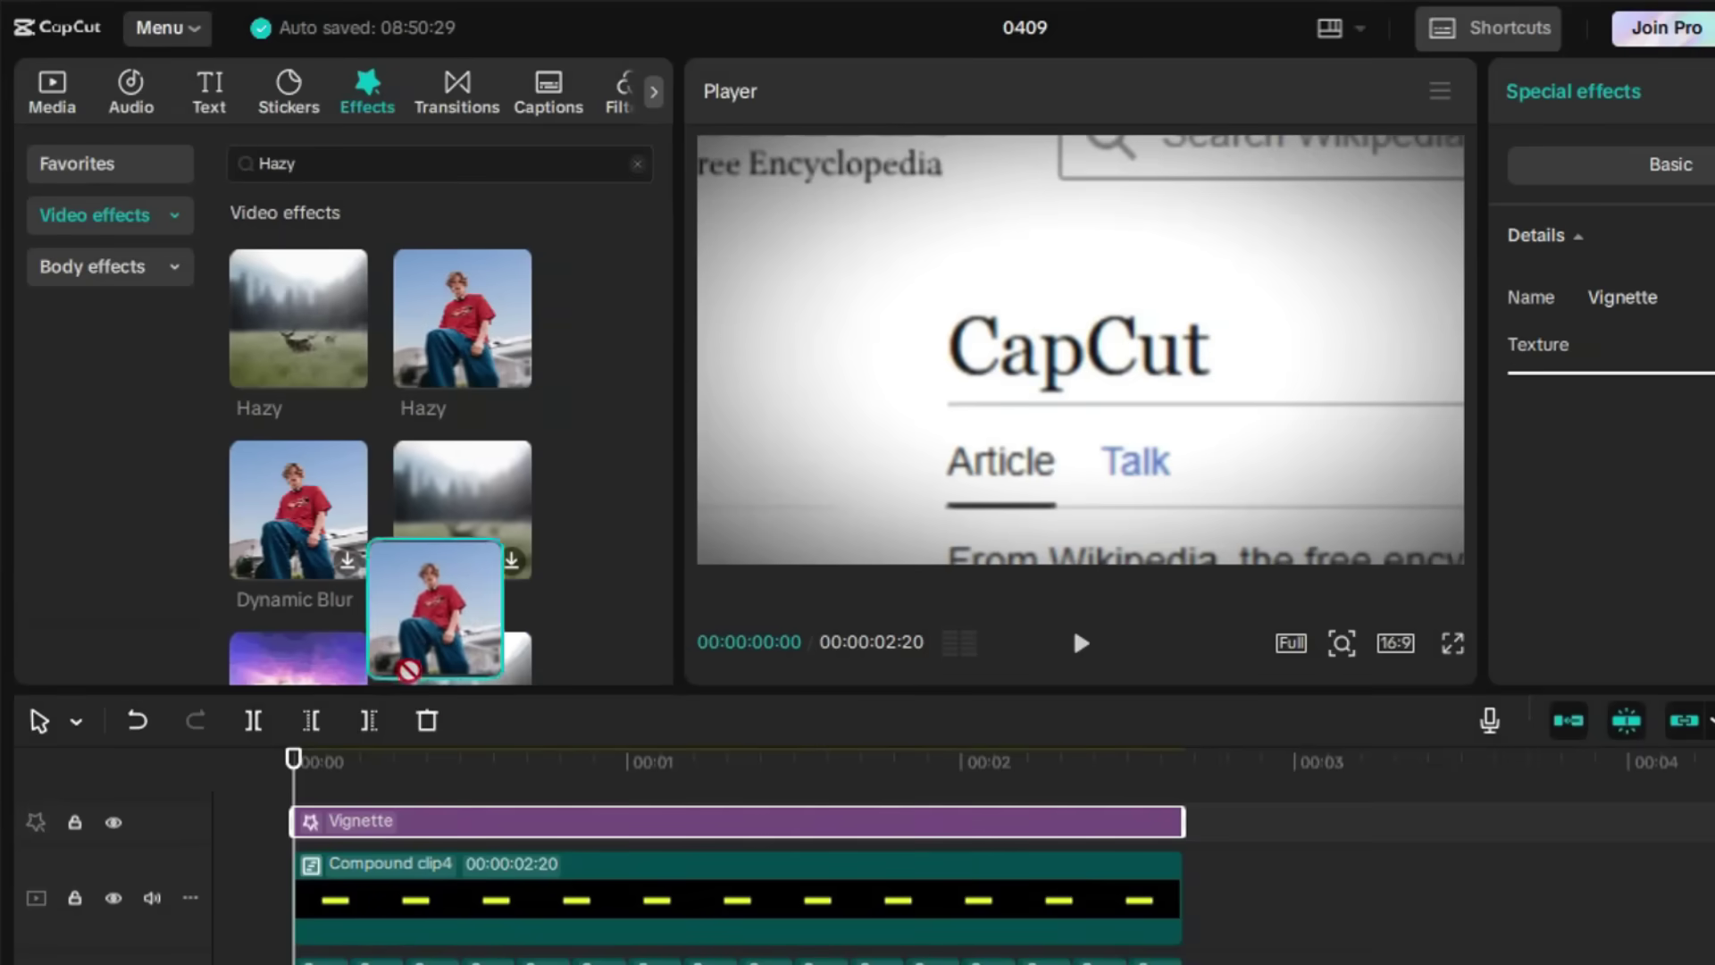
- Add Hazy and Chromatic Quirk effects, trim Chromatic Quirk to end at 02:20, then add Wide Angle
drag(409, 668, 491, 793)
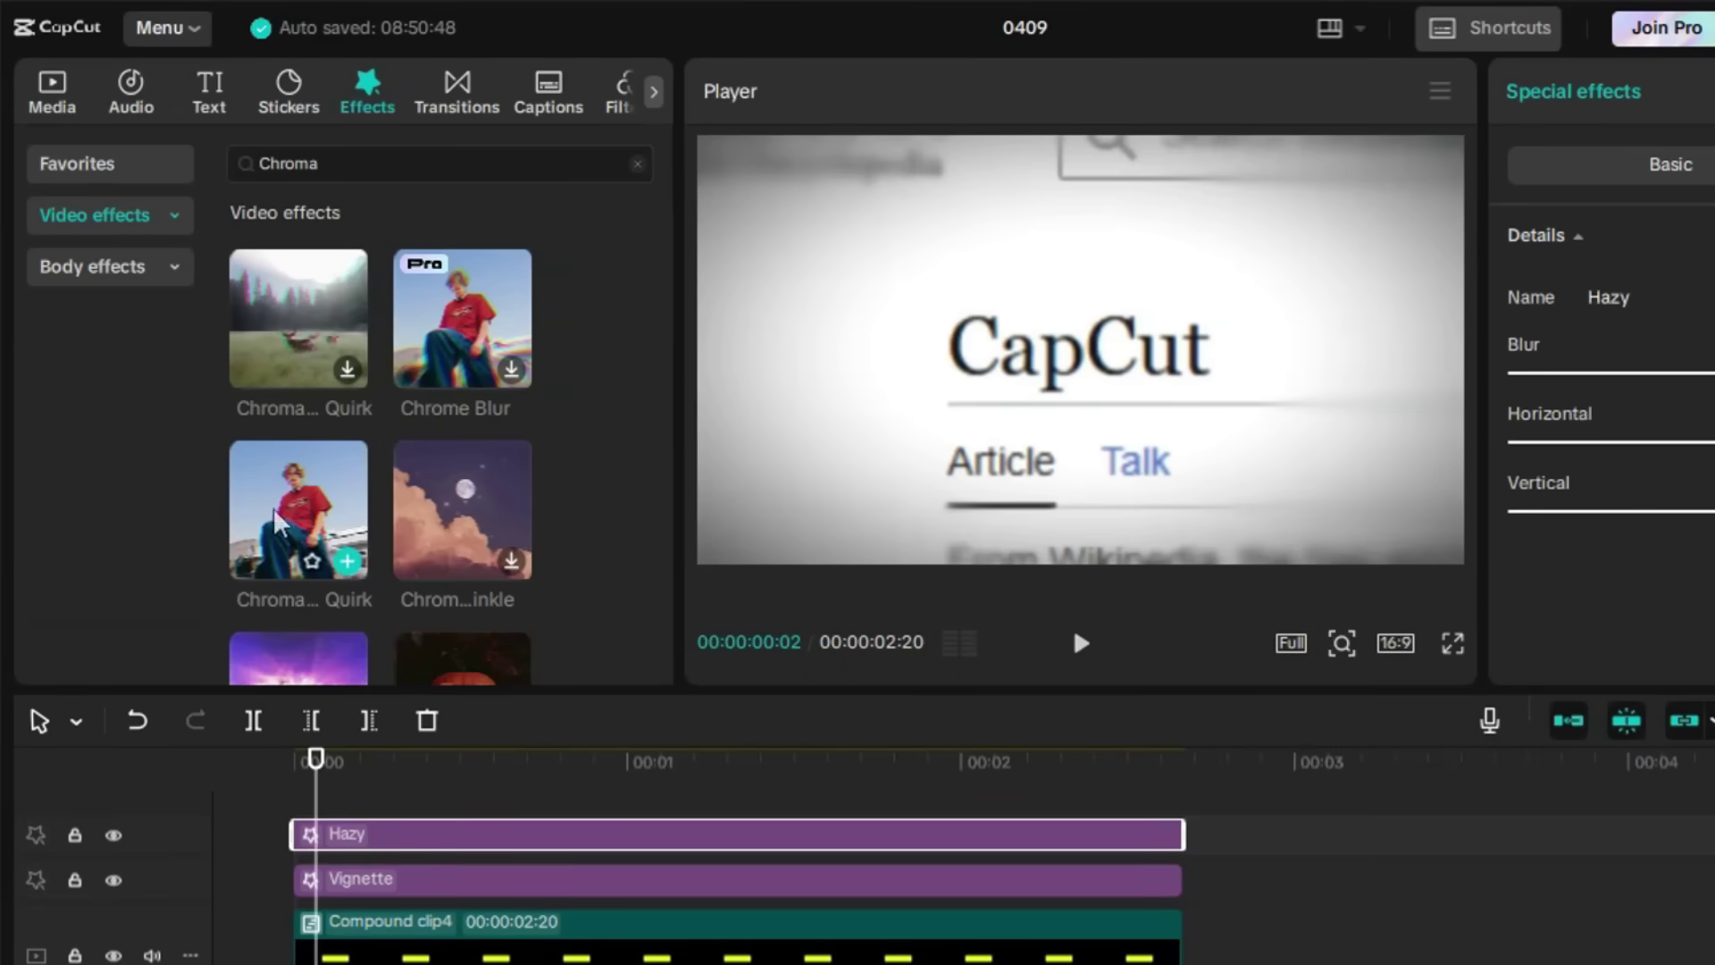
drag(277, 519, 307, 804)
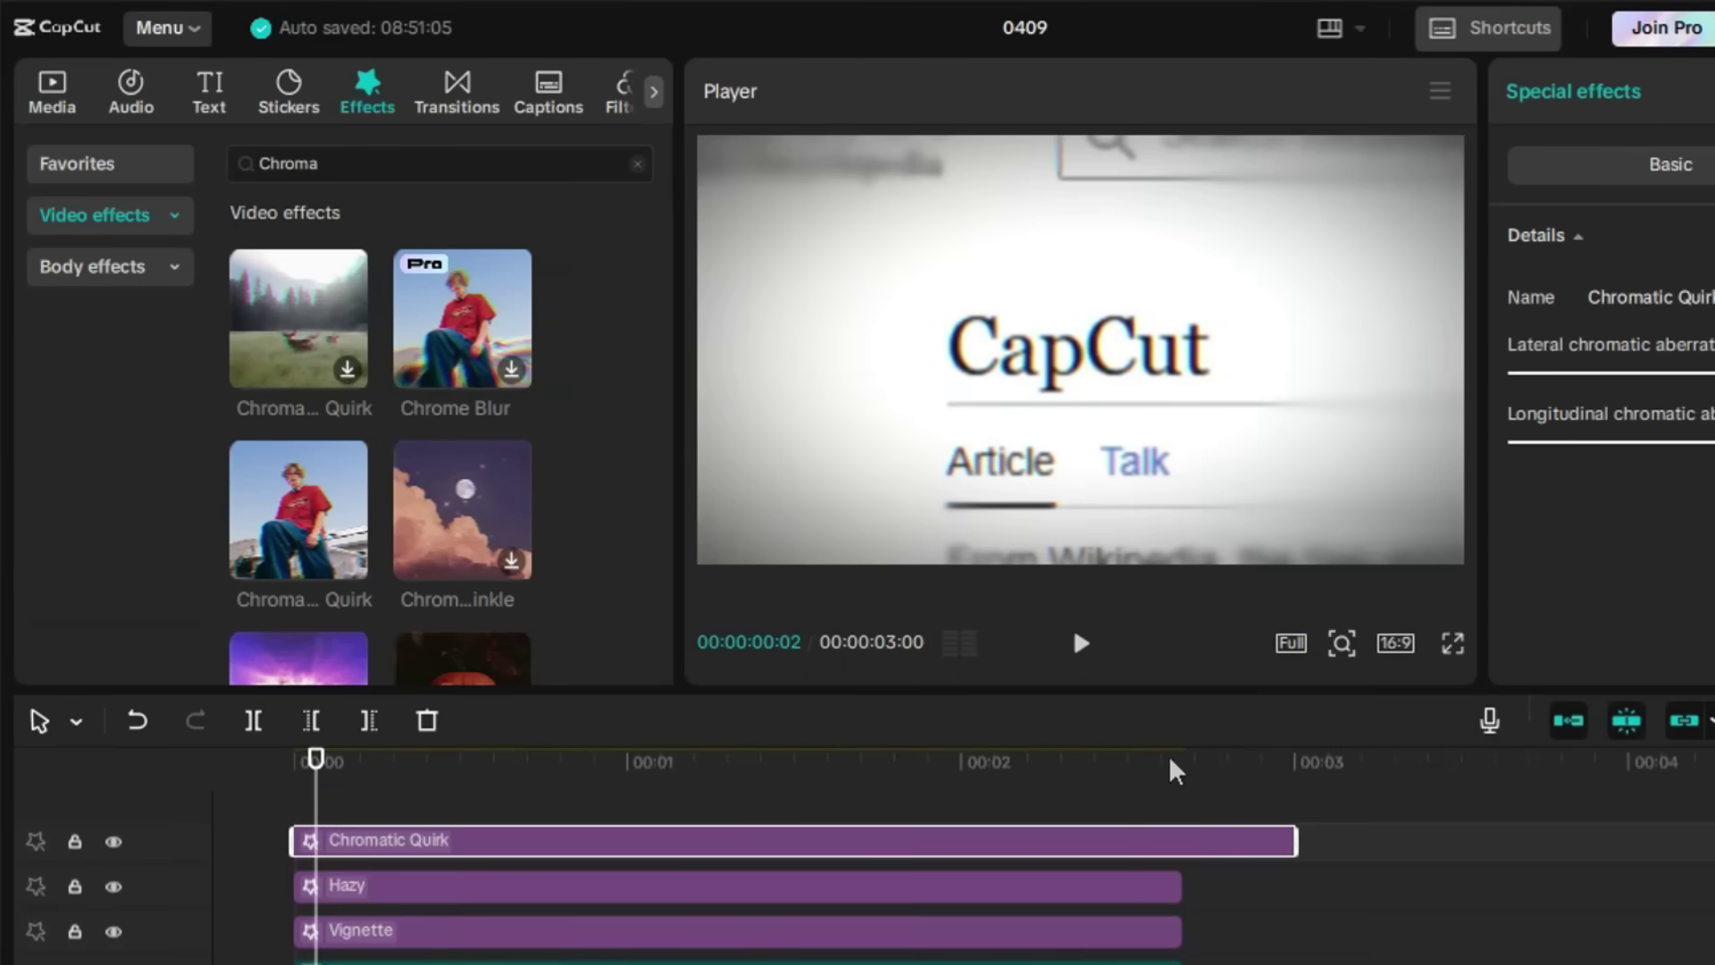
click(1171, 762)
click(369, 720)
click(362, 761)
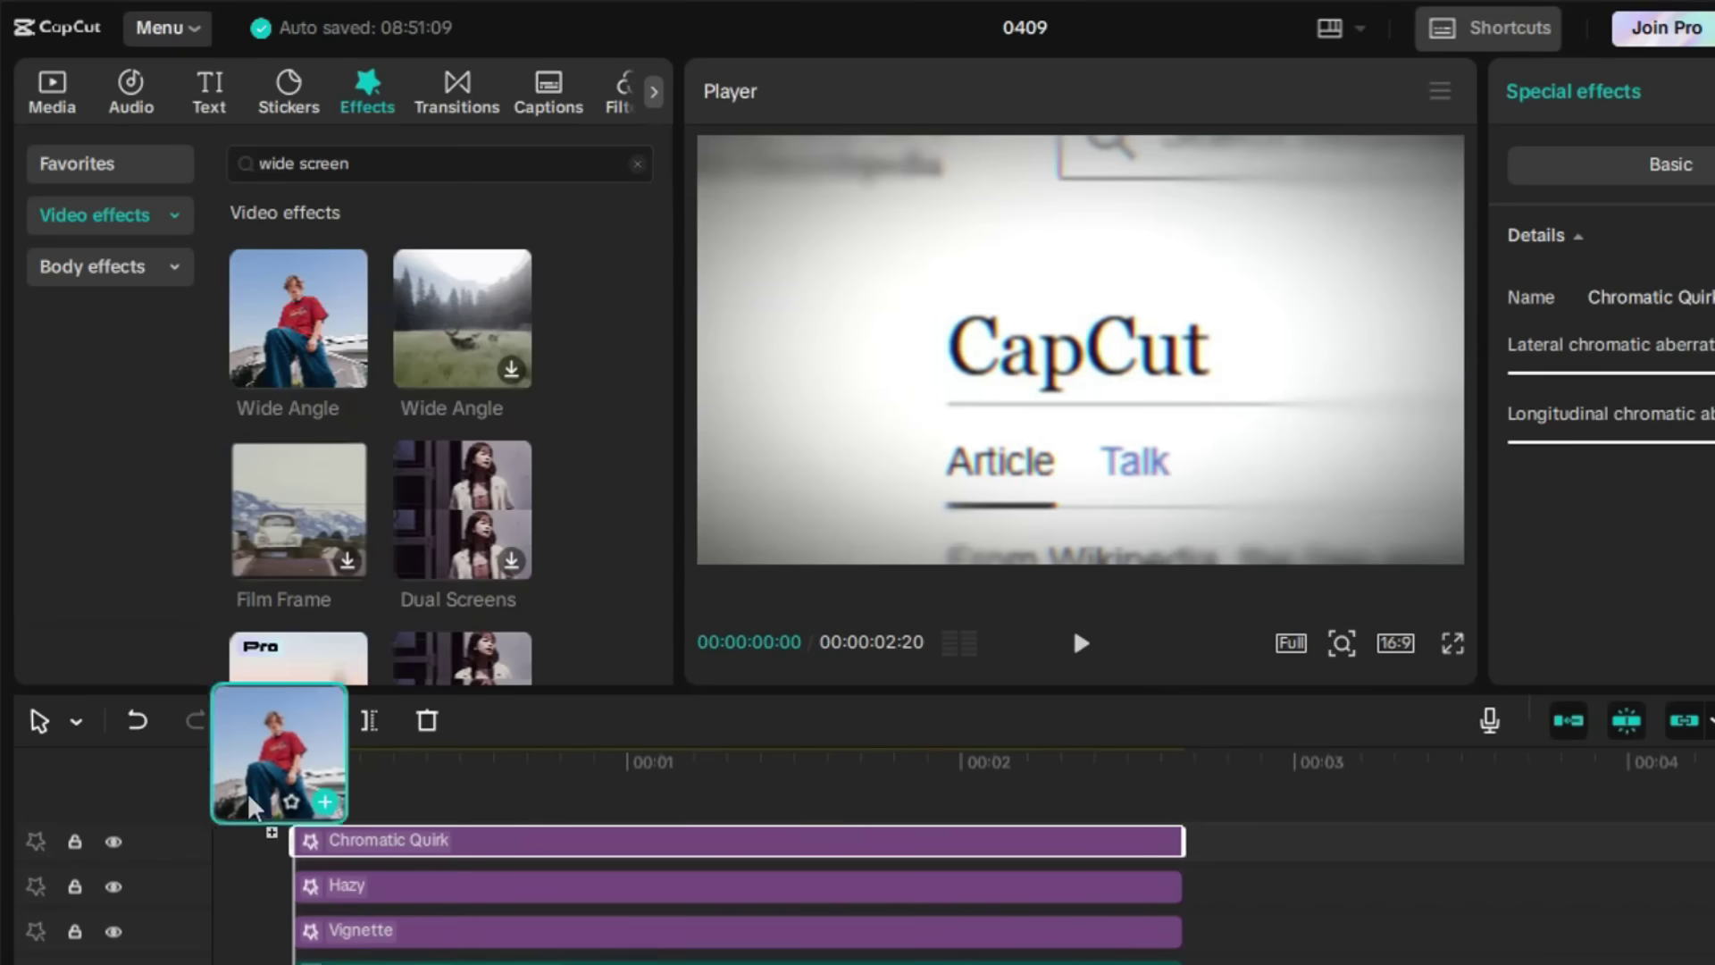
drag(256, 797, 308, 838)
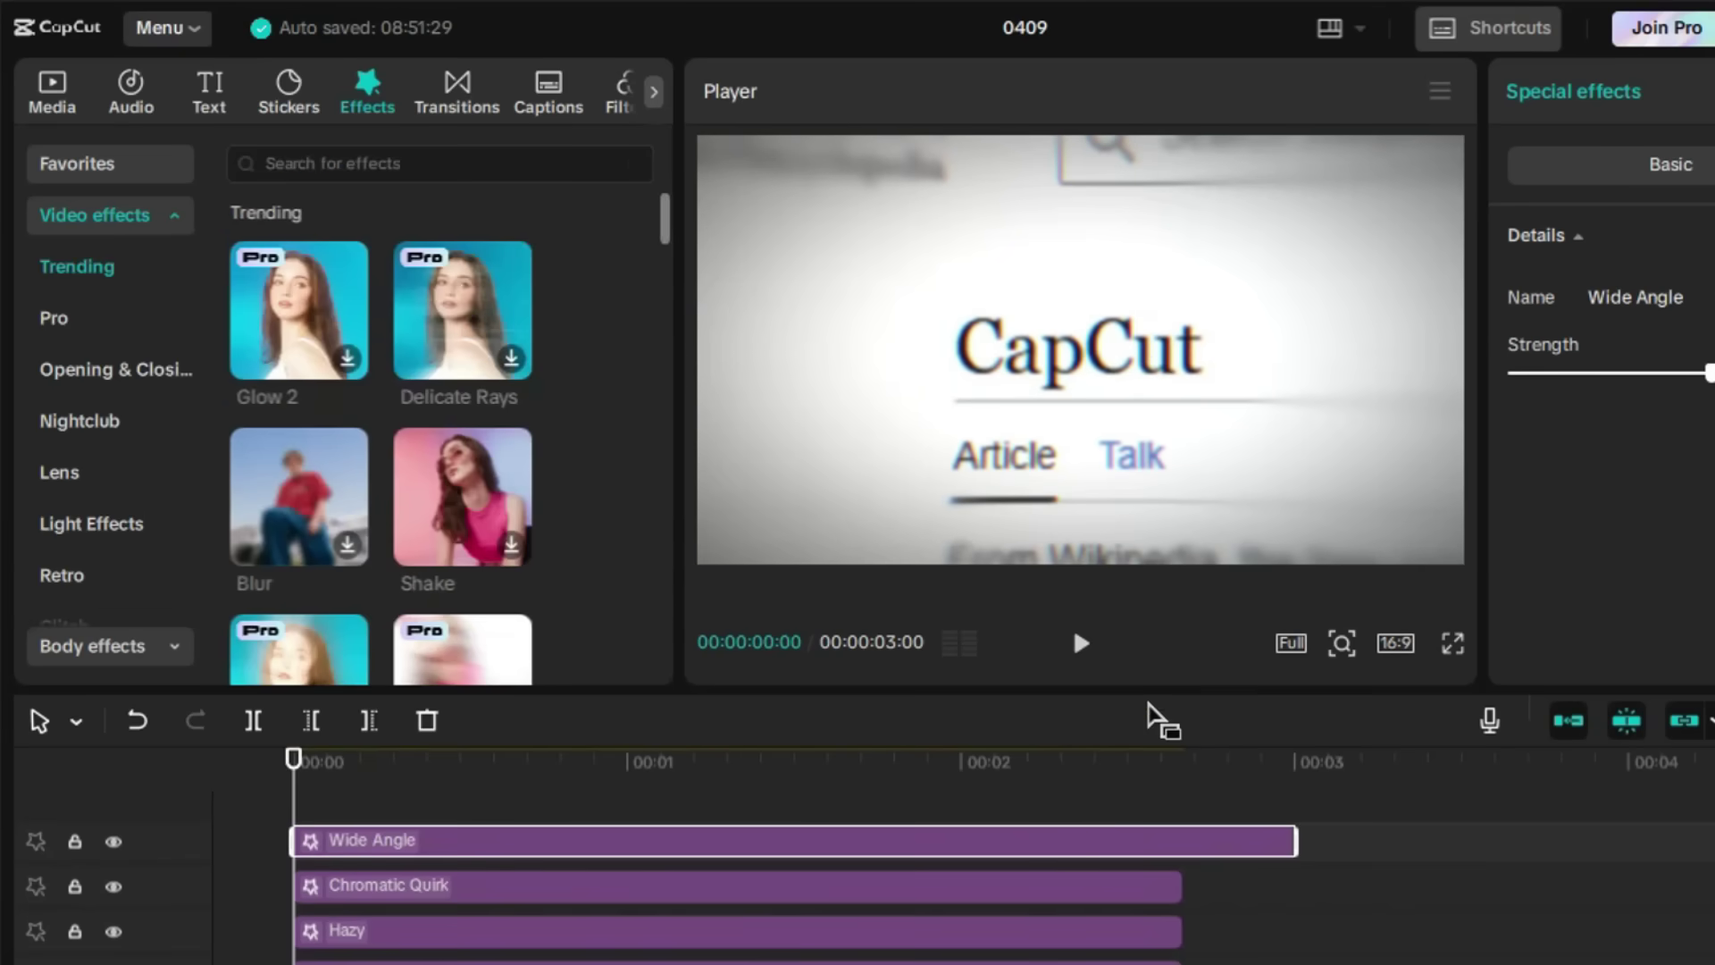
click(1181, 767)
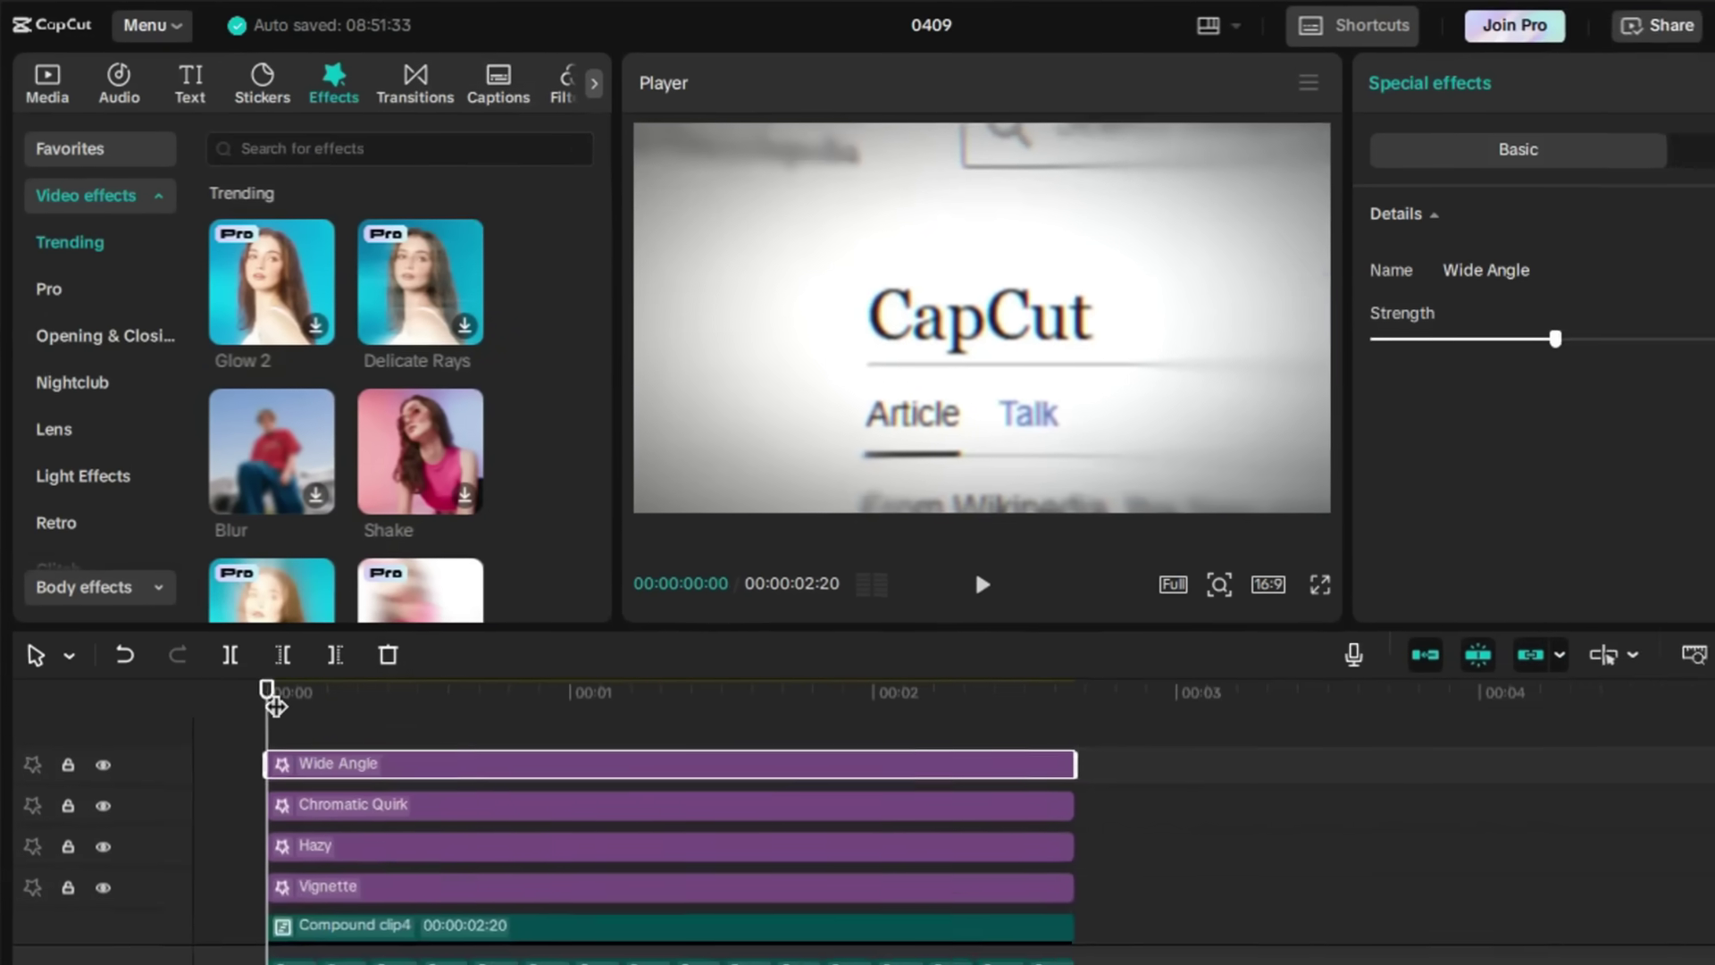
- Select every clip on the timeline and merge them into one compound clip
click(965, 741)
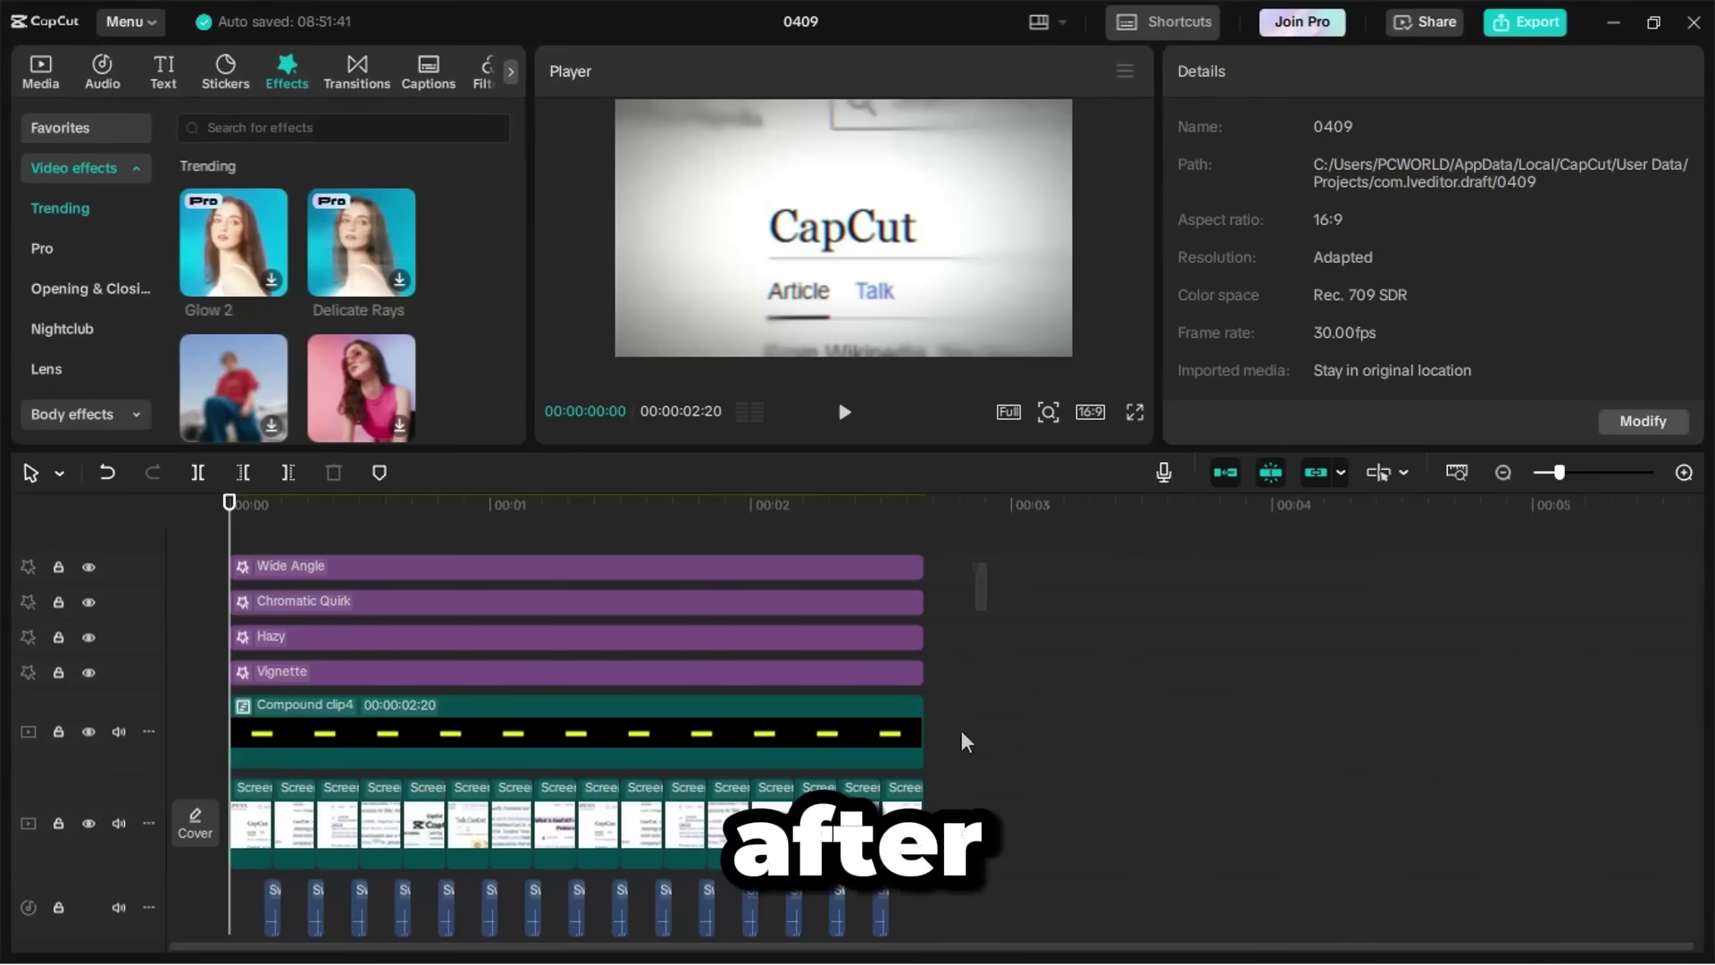
key(ctrl+a)
right_click(520, 705)
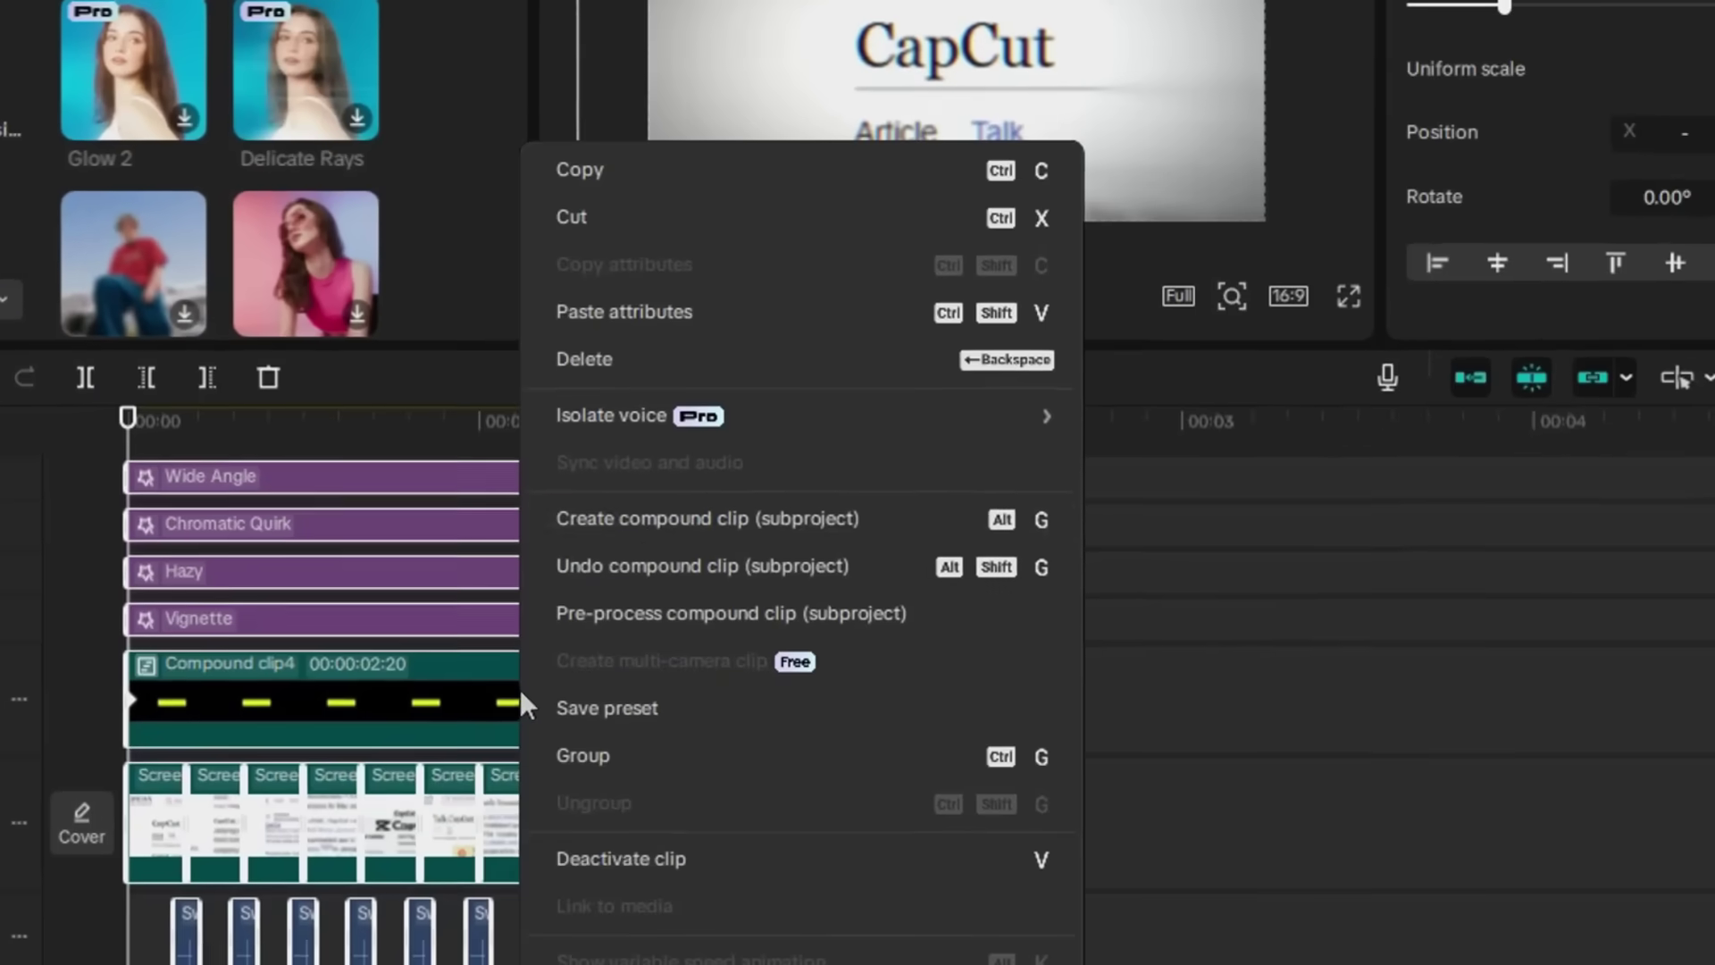
click(606, 590)
- Enable motion blur on the compound clip and check its processing progress
scroll(1425, 66, down, 5)
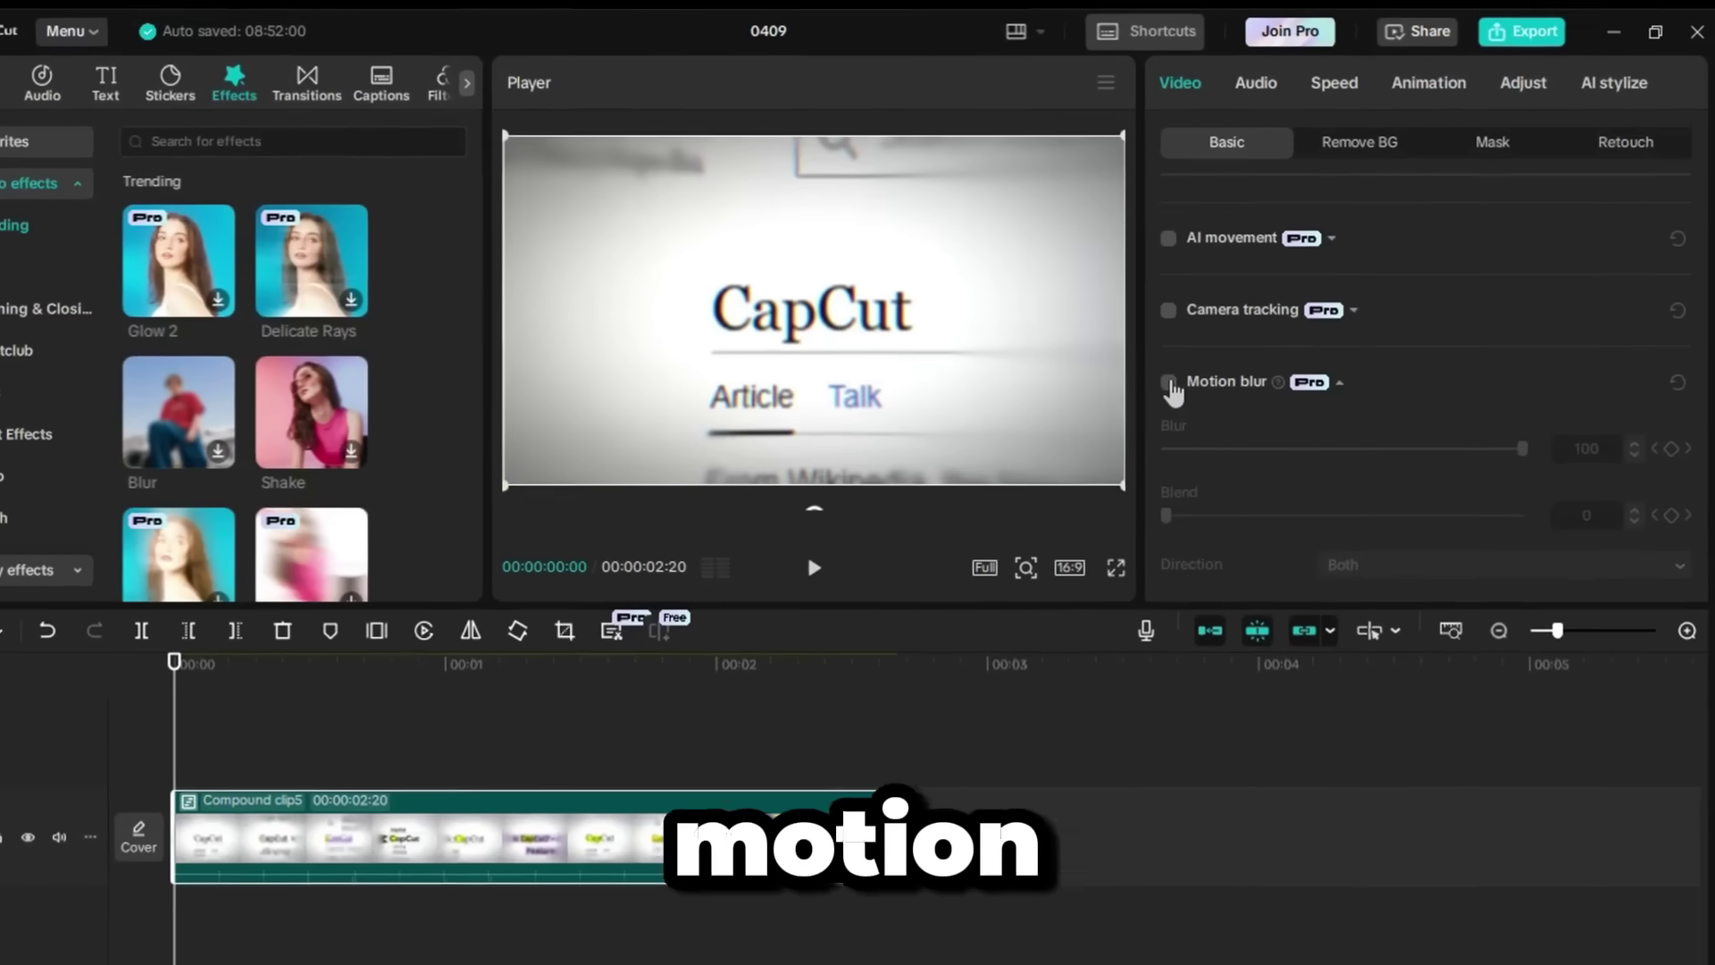
click(1168, 382)
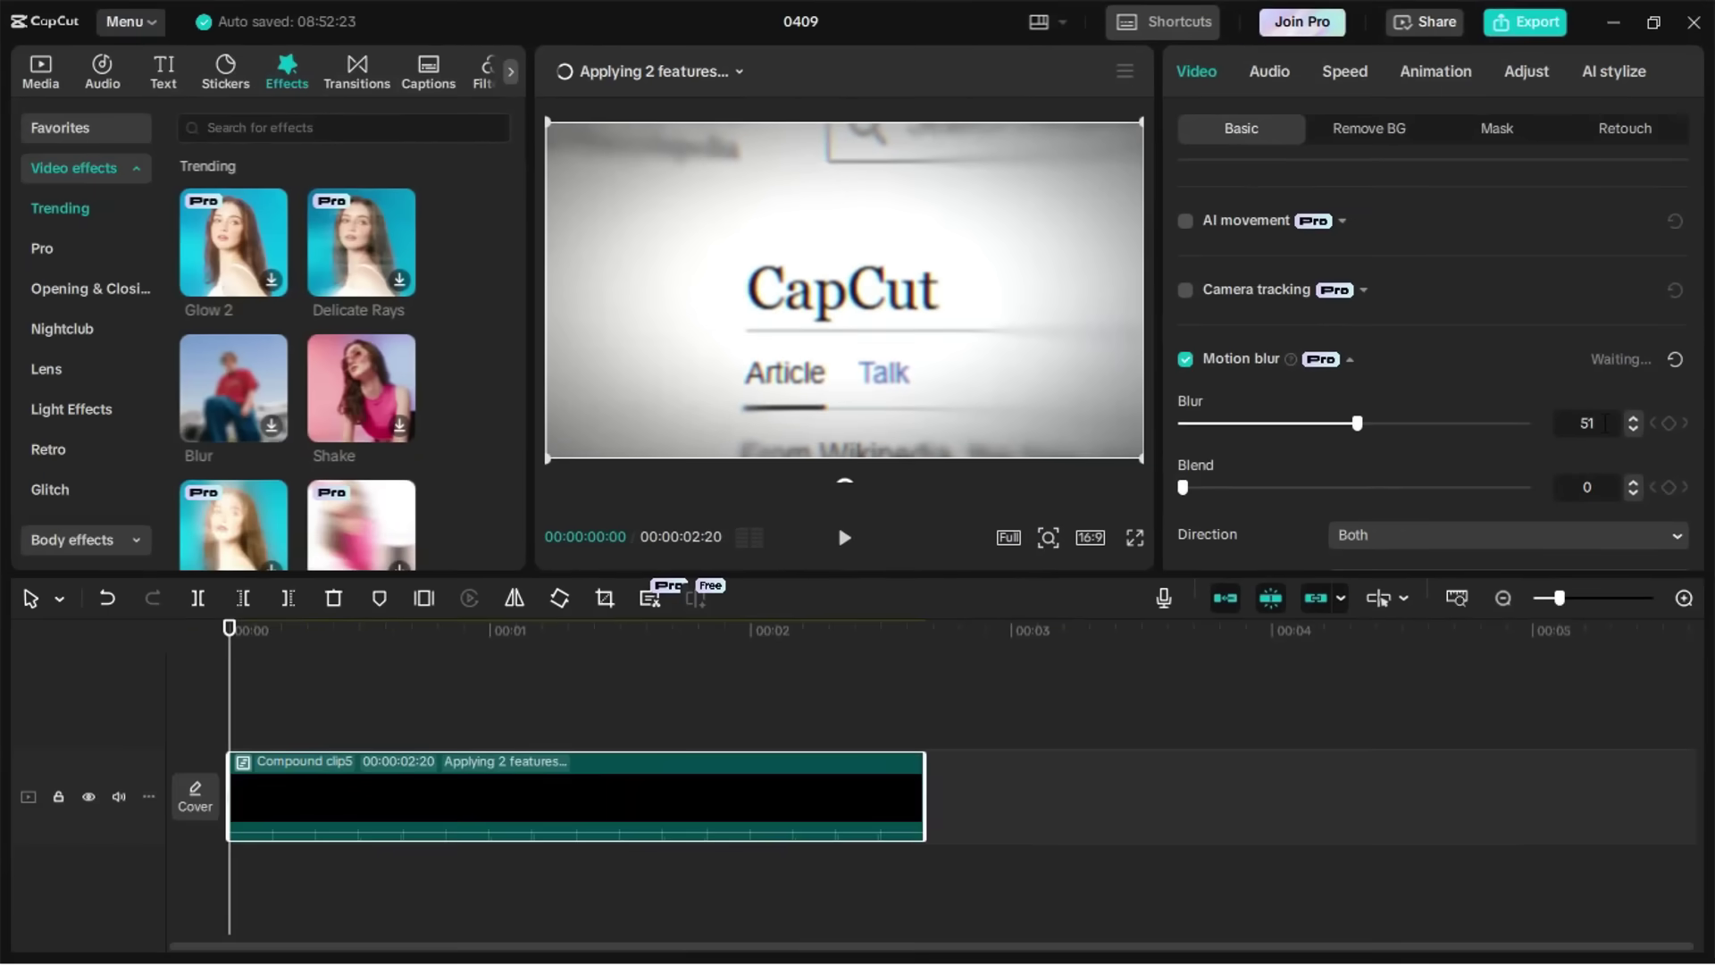
click(445, 93)
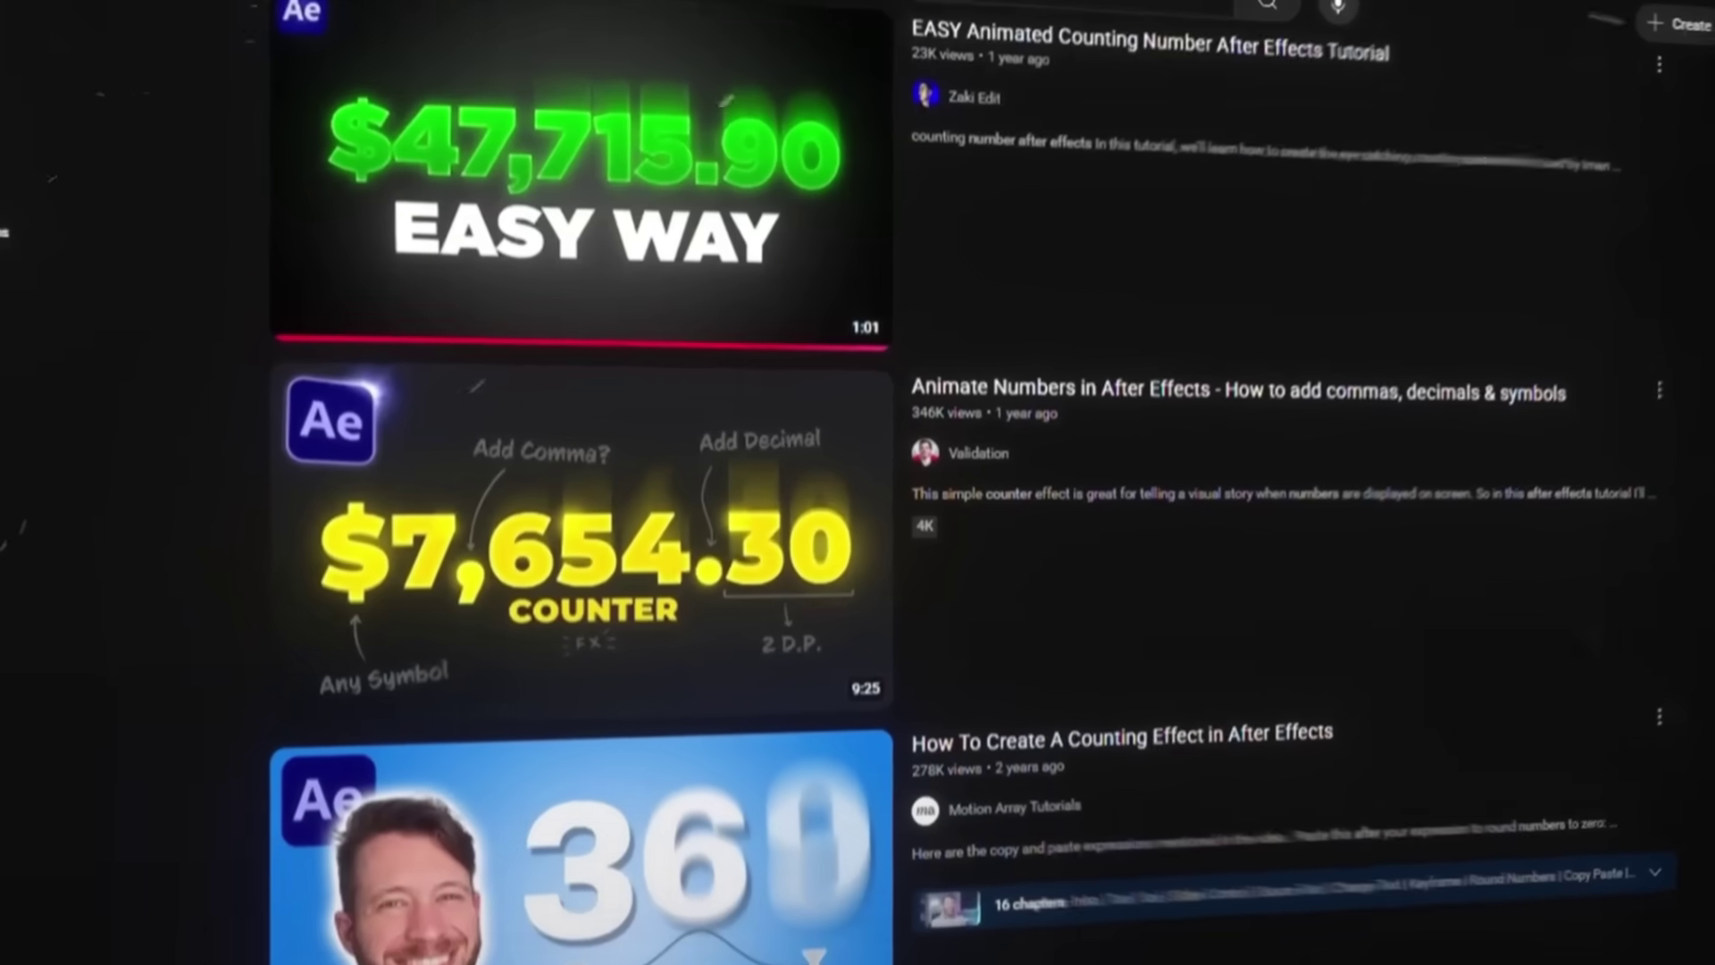
scroll(1091, 371, down, 3)
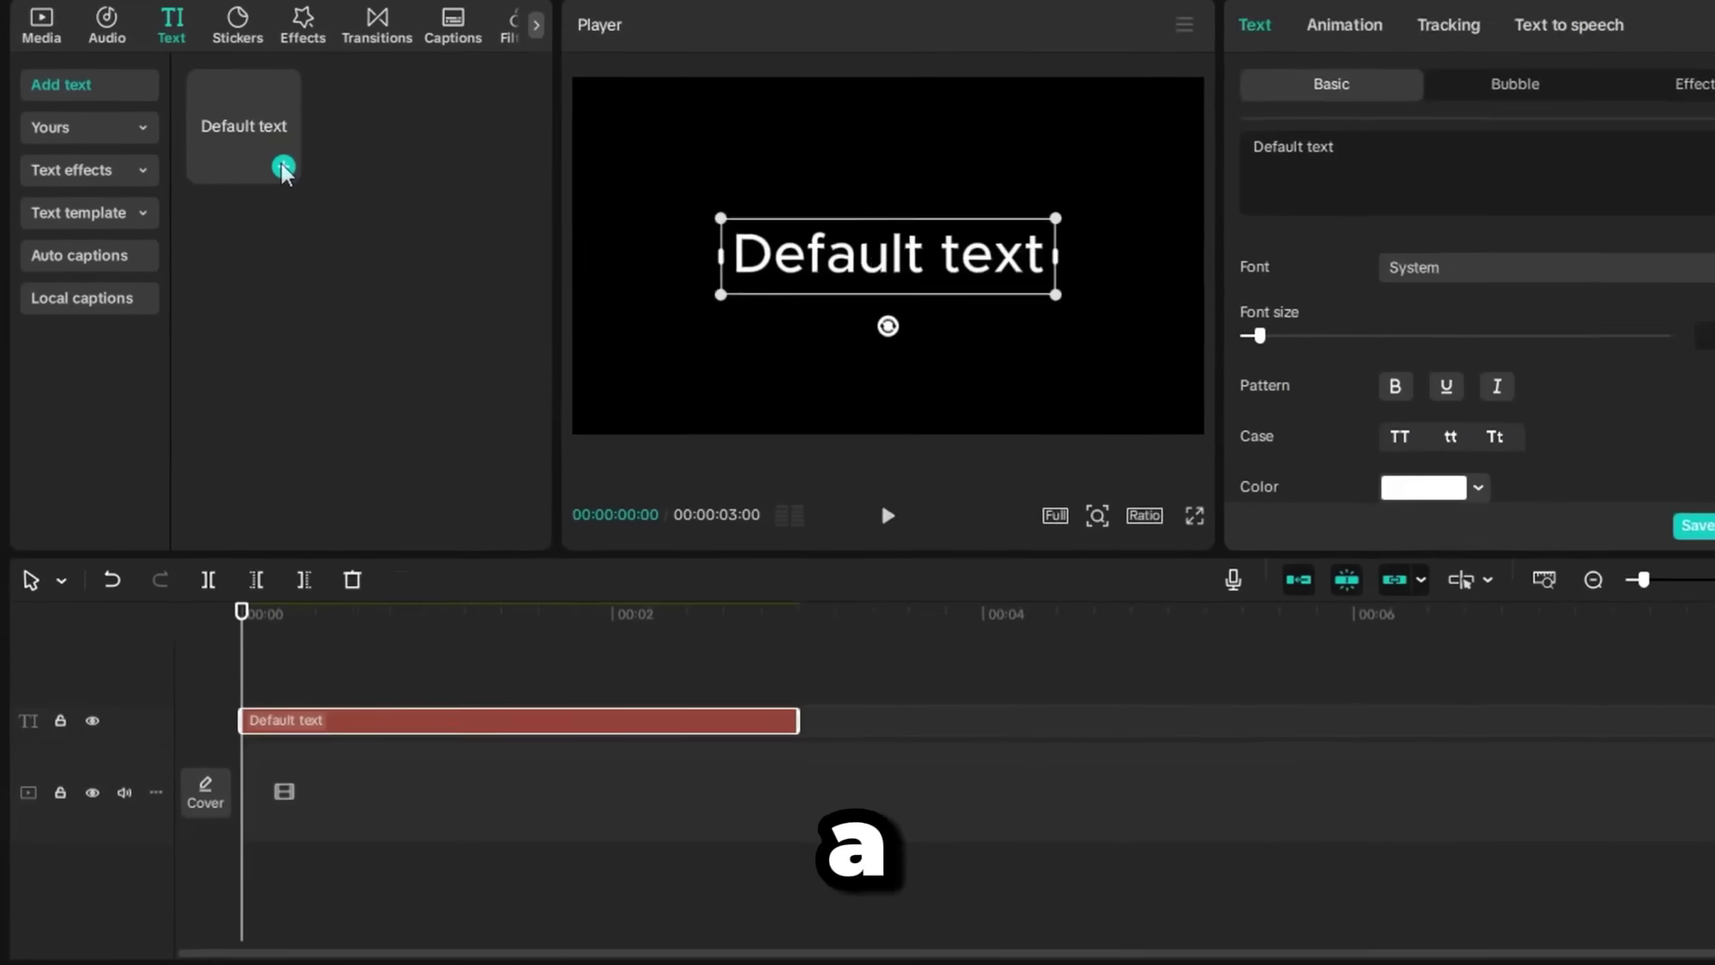
- Add two more text layers and type the digits on separate lines in one of them
click(268, 207)
click(324, 55)
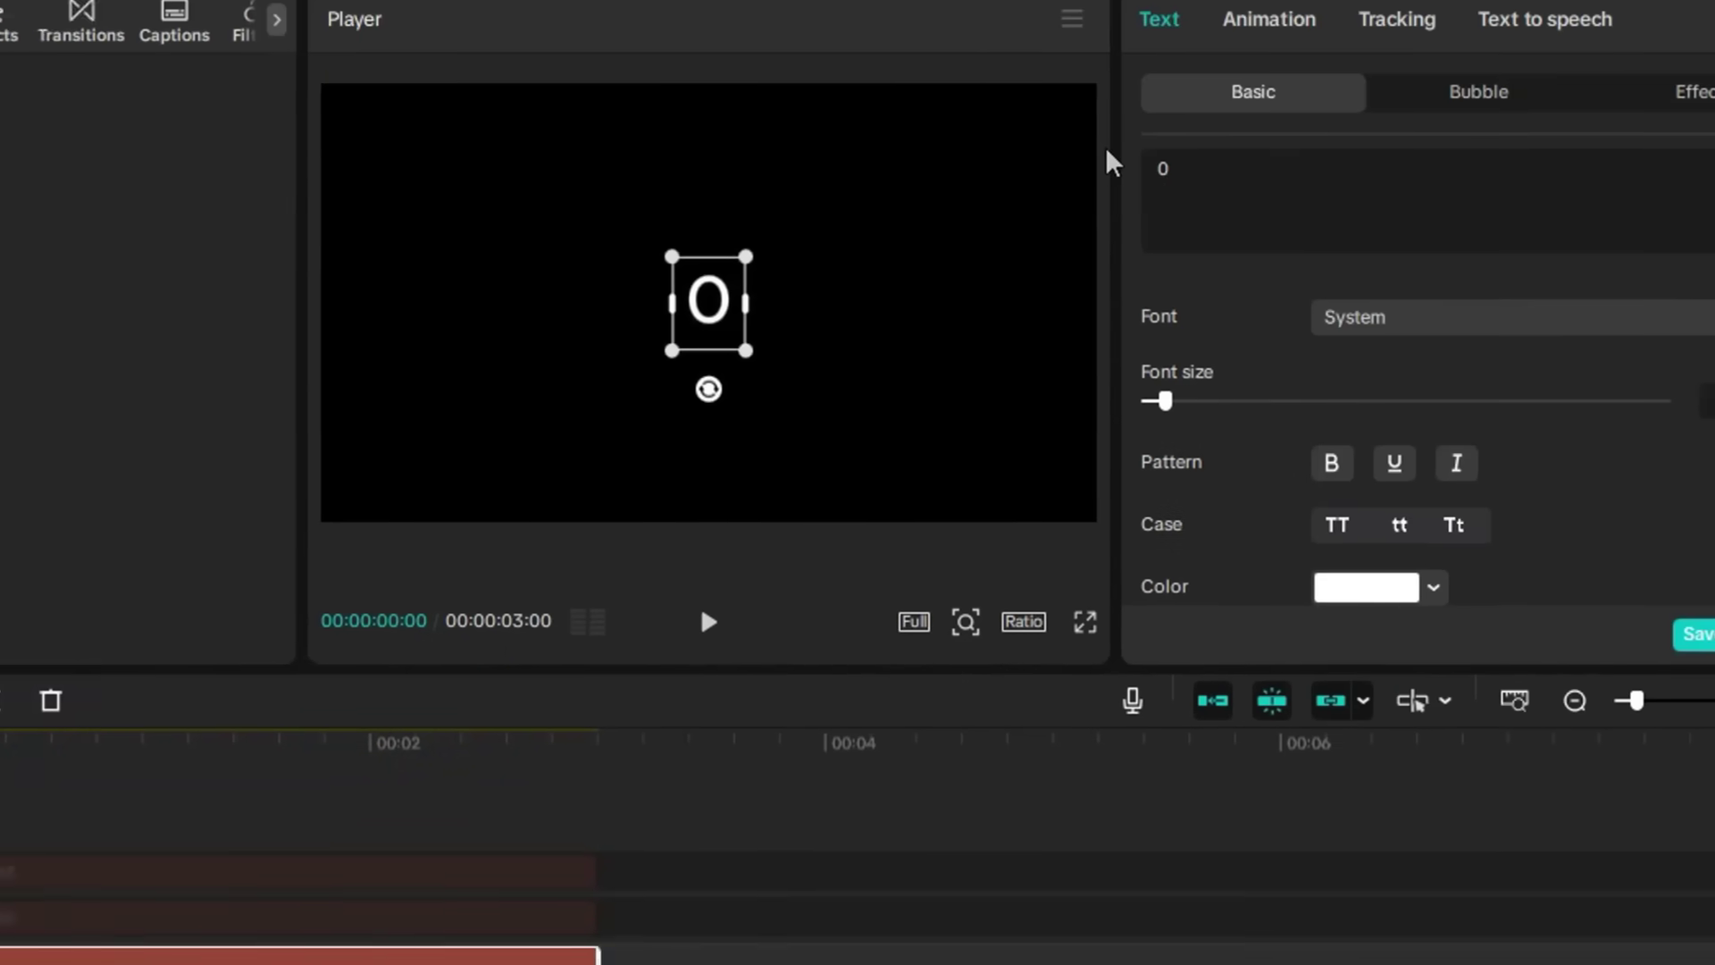
key(Return)
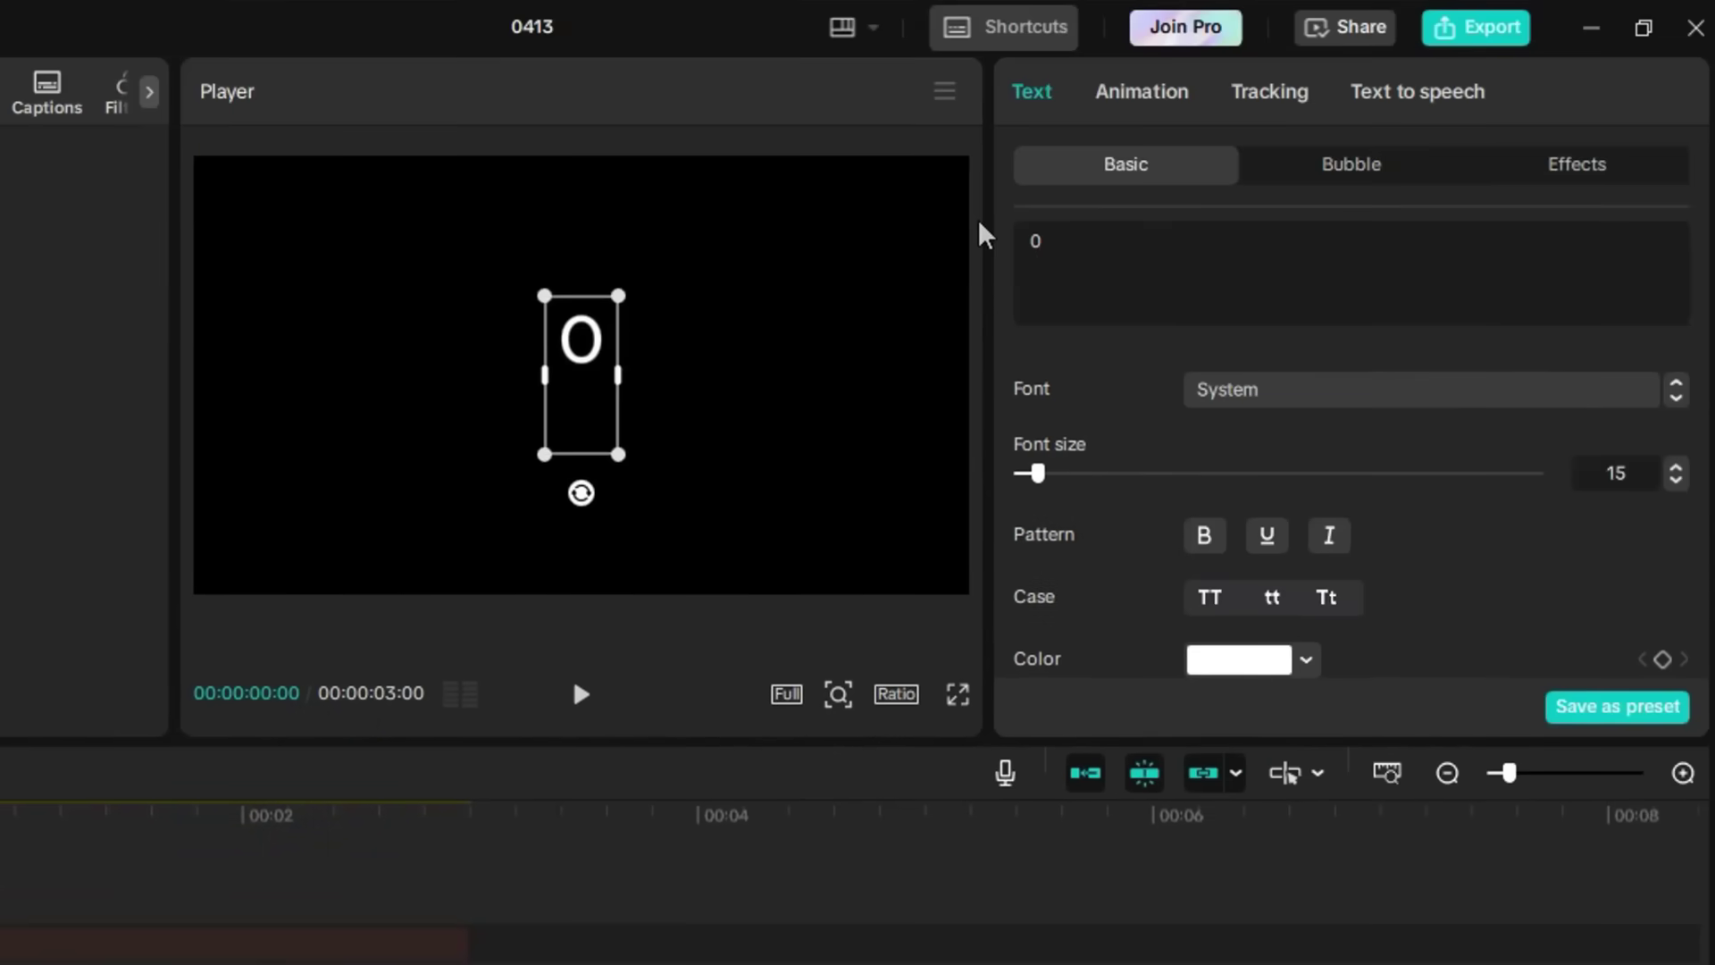
key(Return)
text(3)
key(Return)
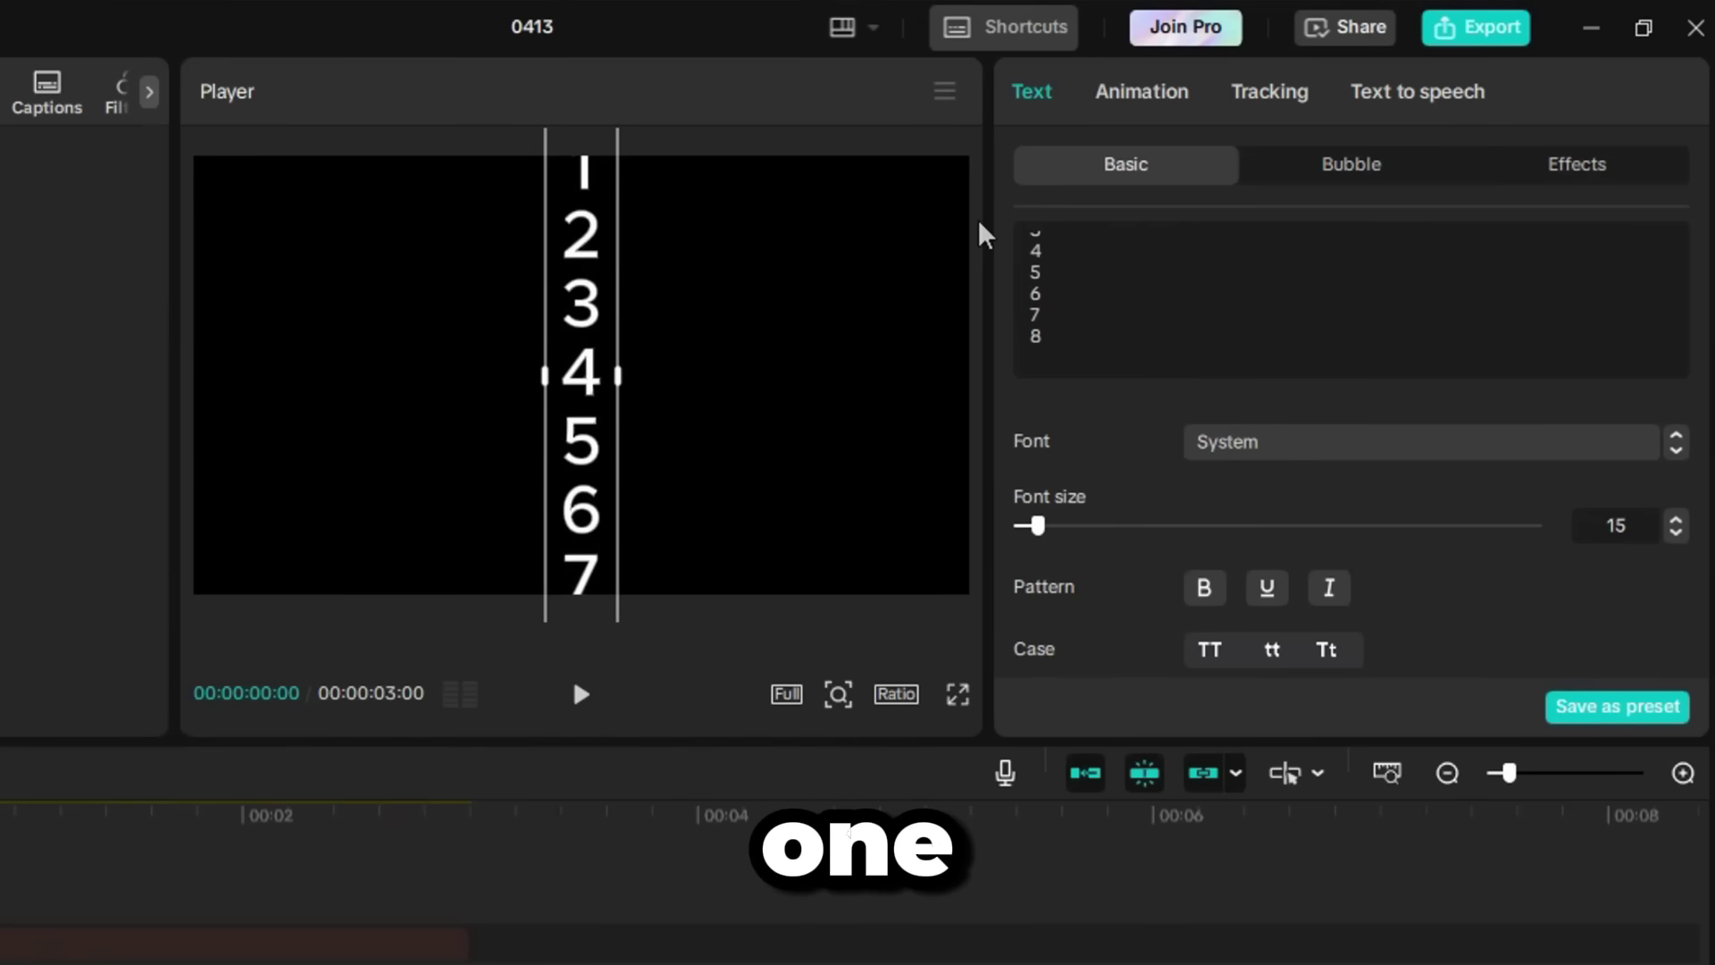
- Keyframe the digit column's position and move it to Y -1355
scroll(1548, 522, down, 5)
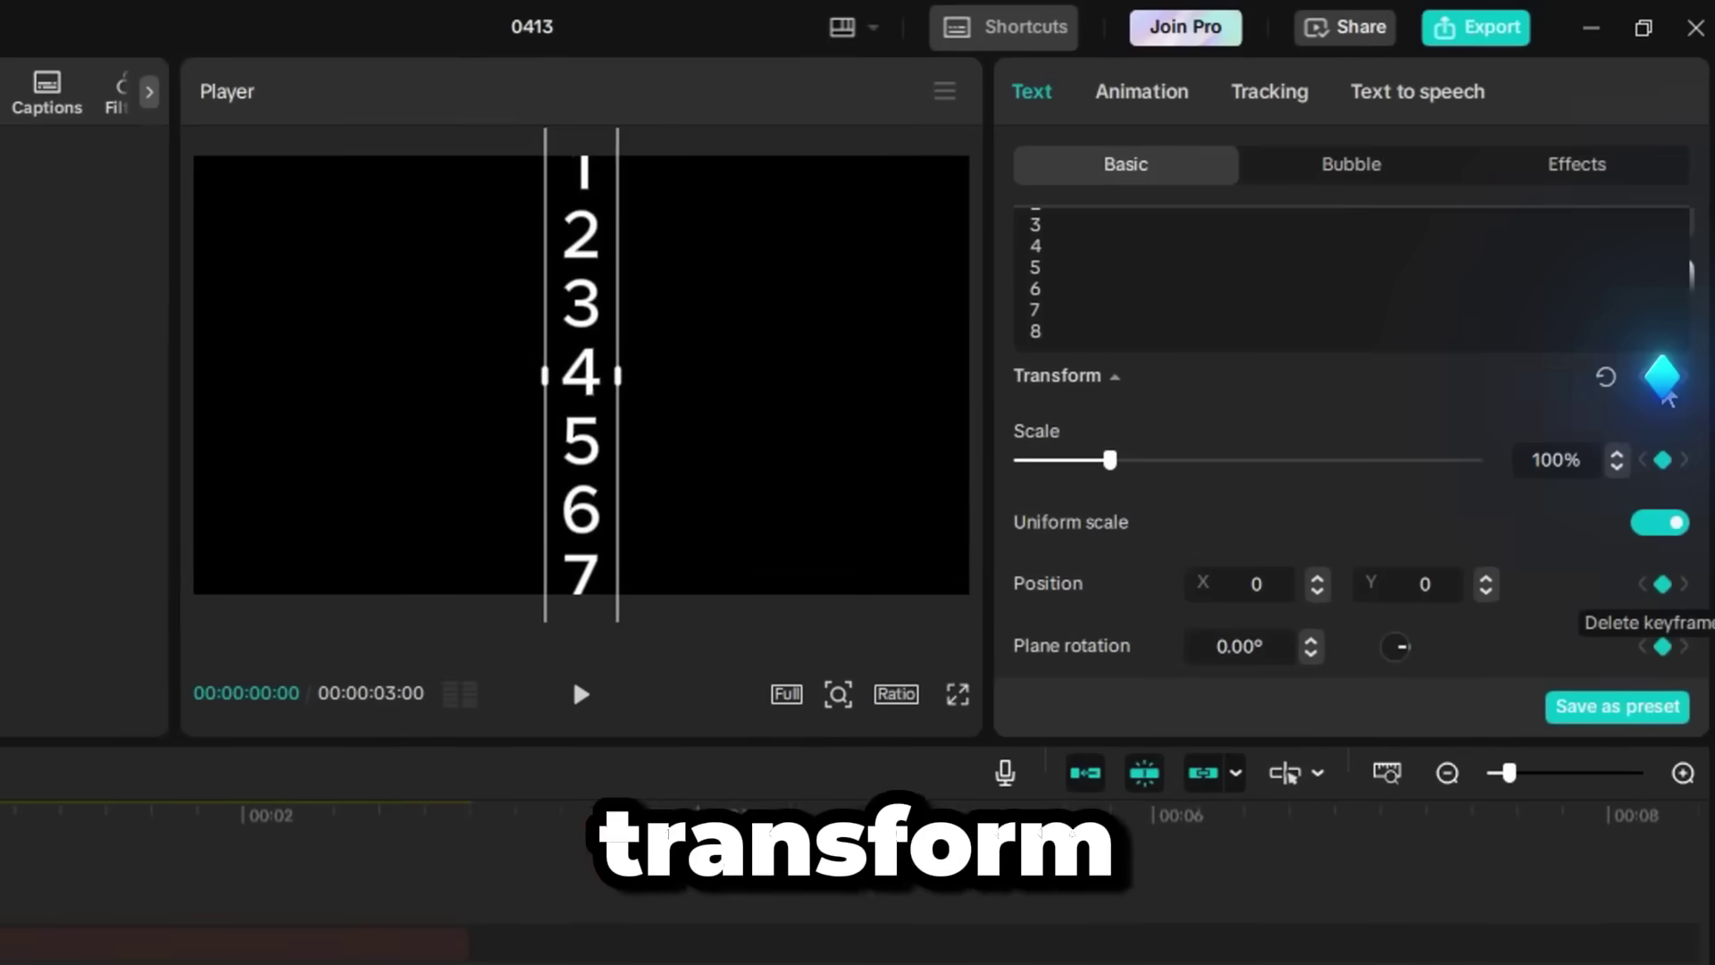
drag(585, 321, 588, 576)
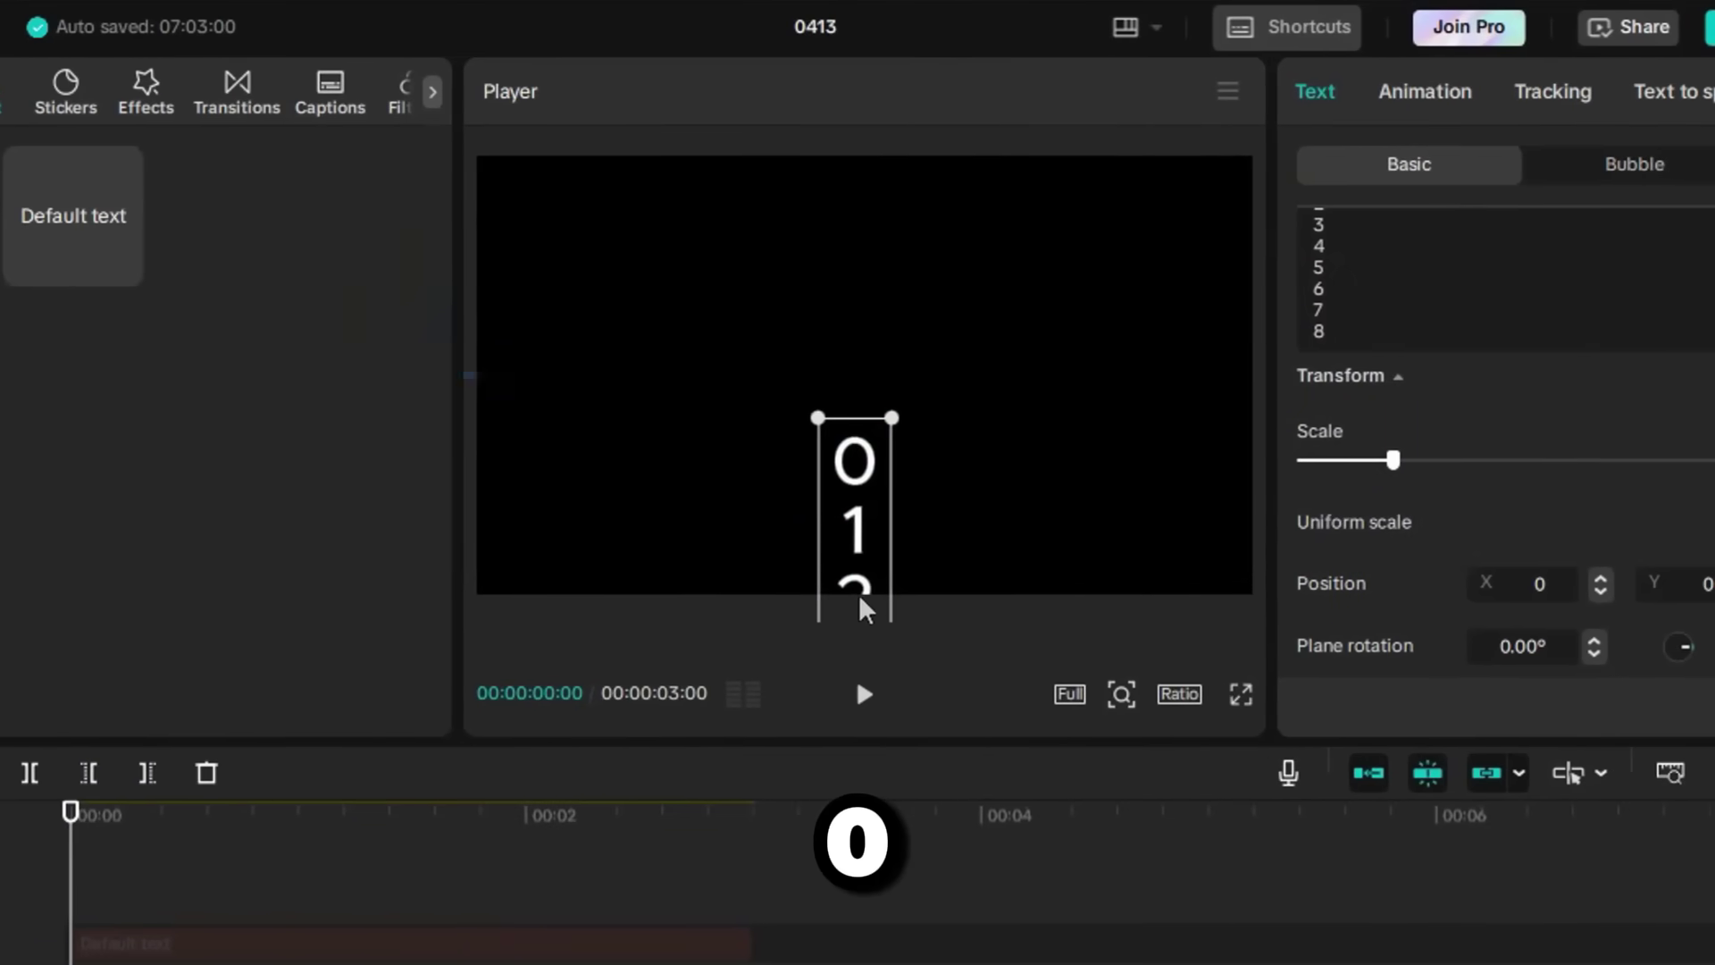
drag(871, 577, 866, 497)
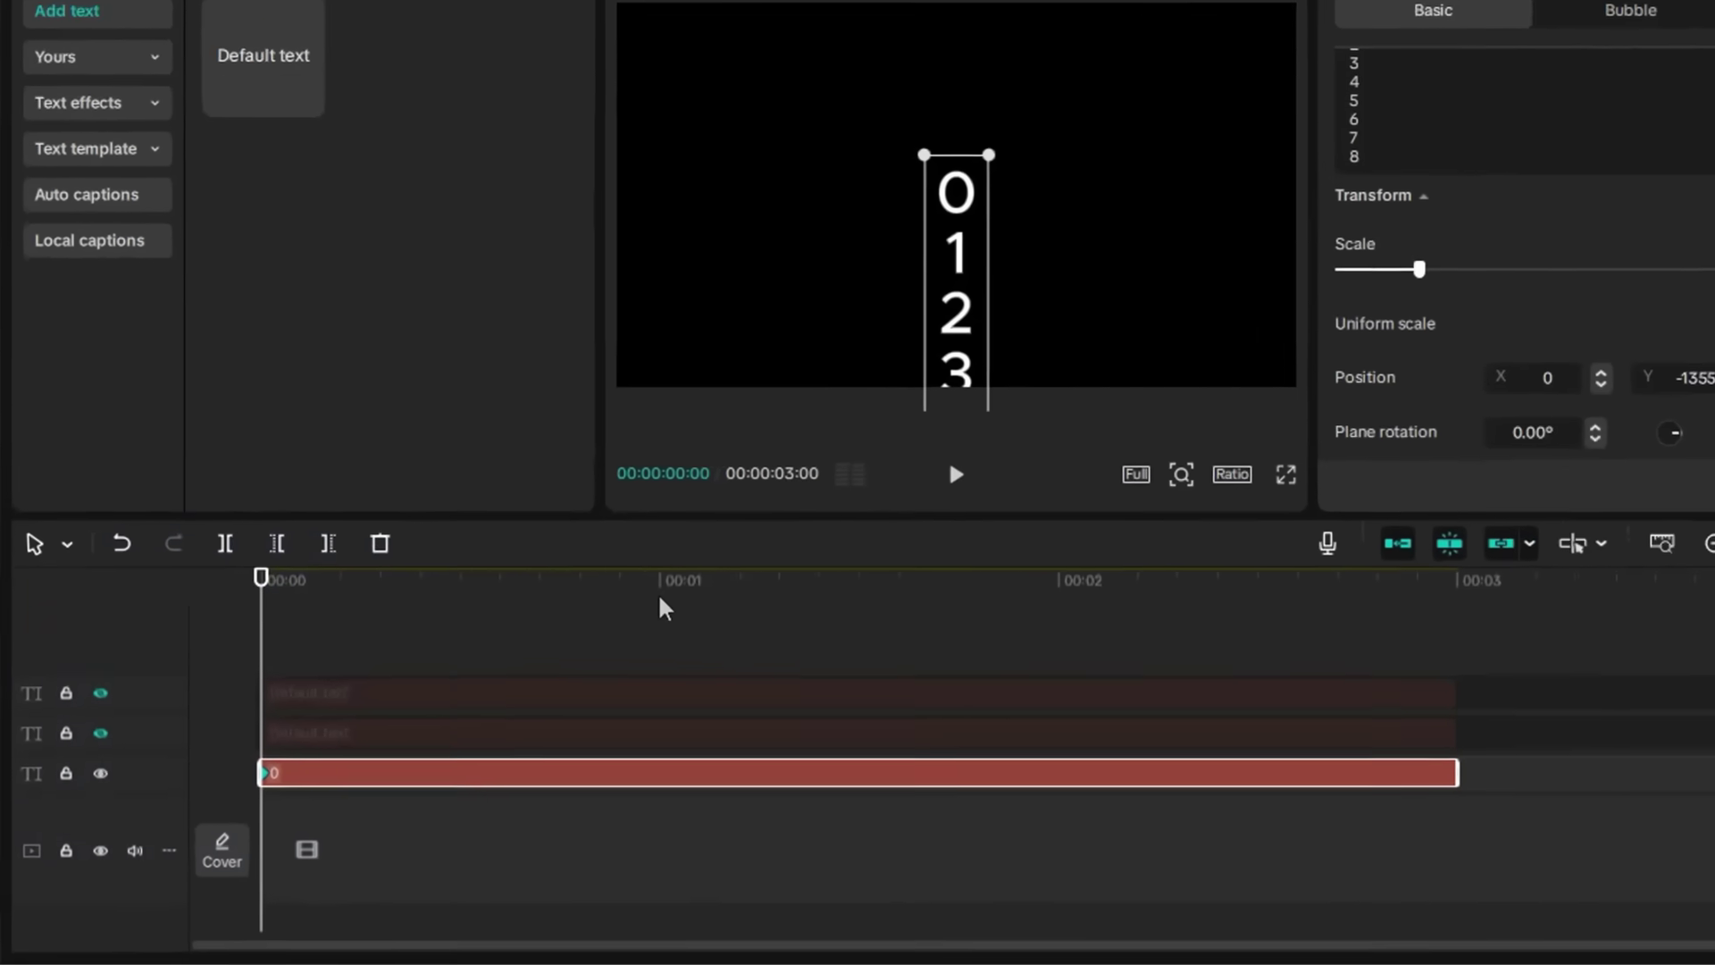
- Keyframe the three digit columns from 00:01 at X -250, 0 and 250, then play back
click(662, 582)
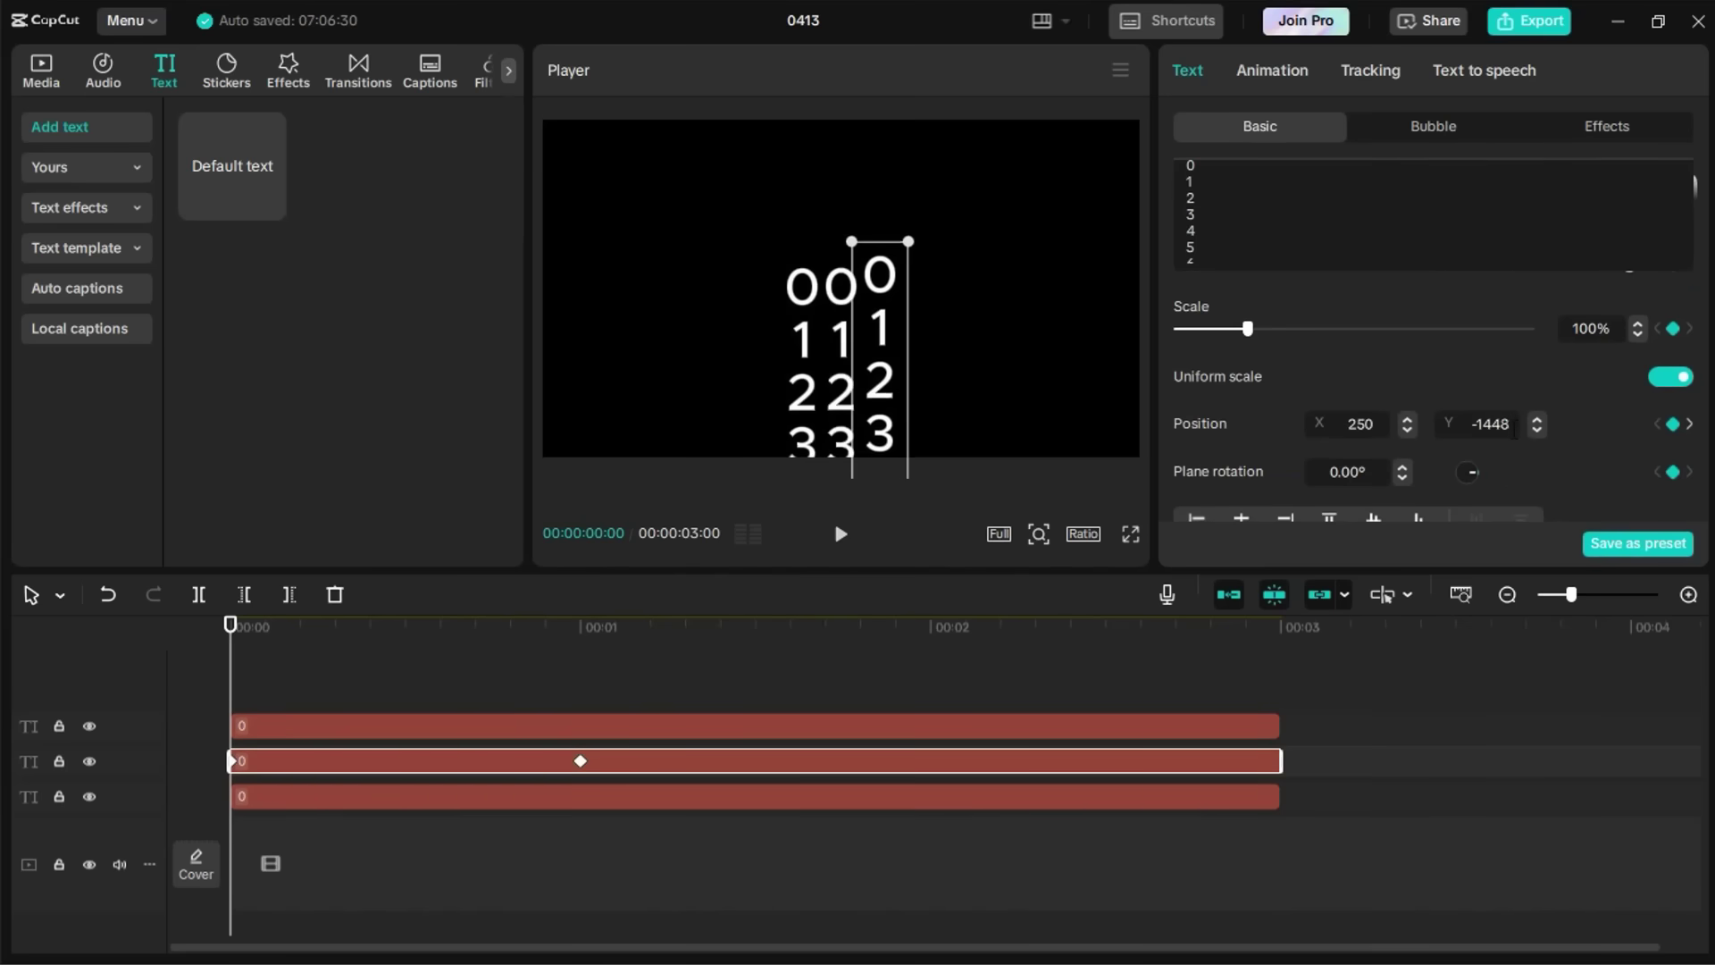
click(198, 704)
key(space)
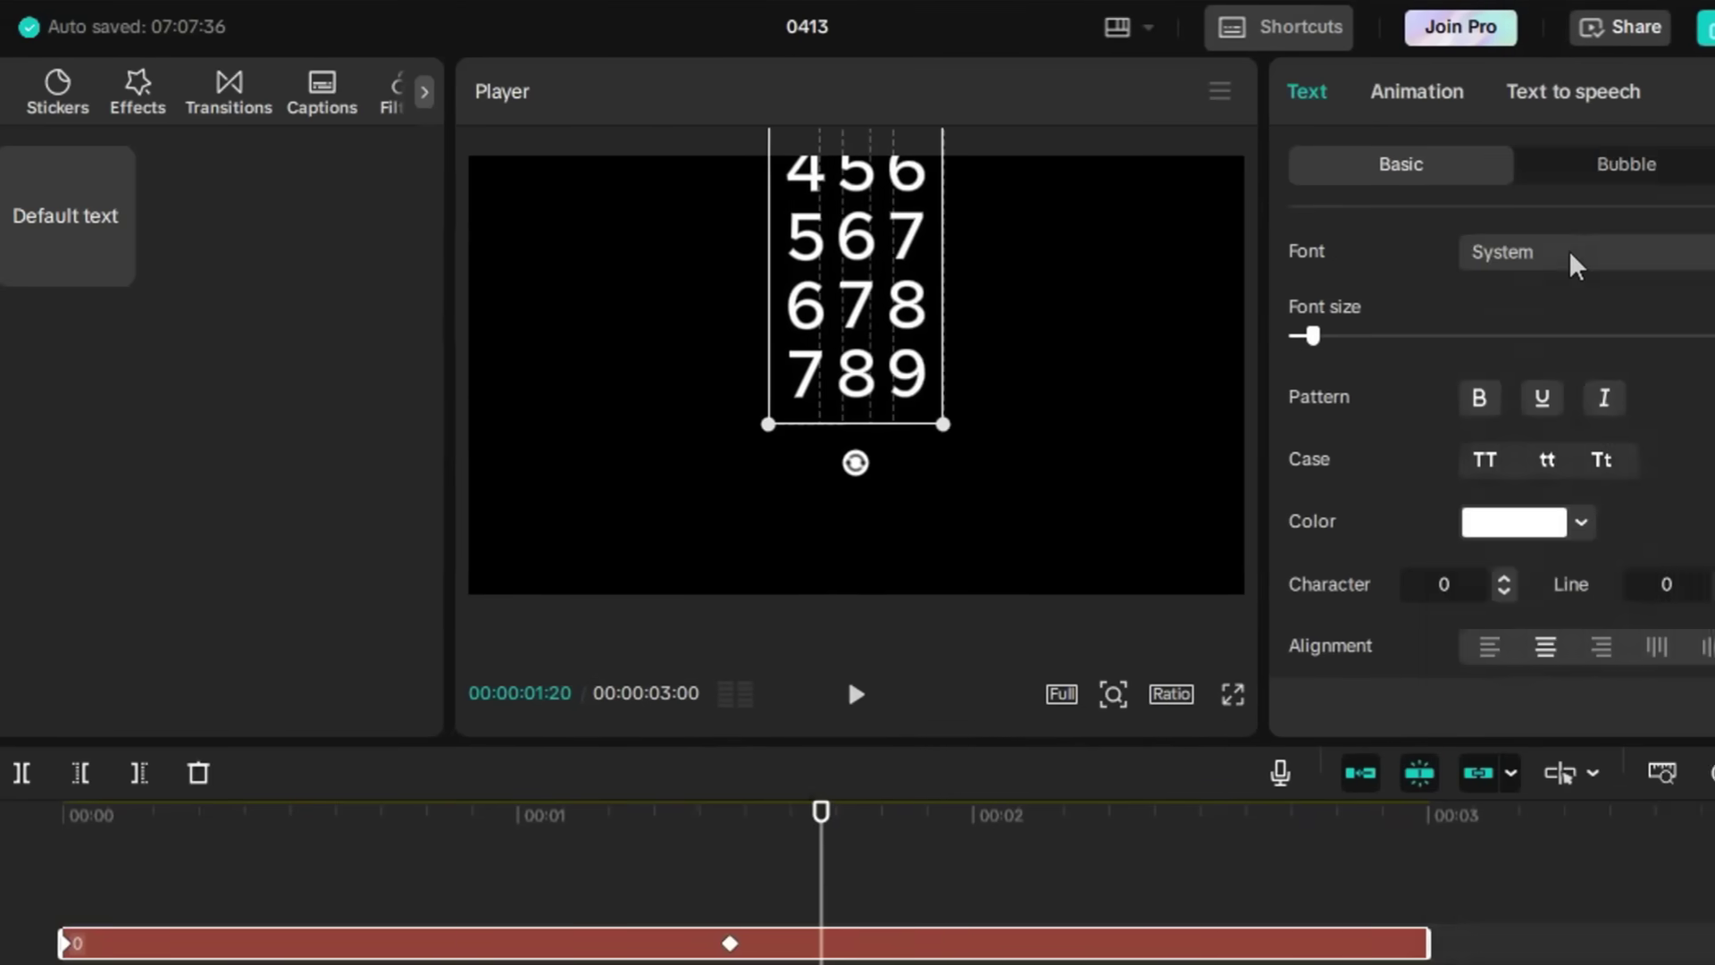
- Set the digit columns in Rubik and merge them into one compound clip
click(1570, 256)
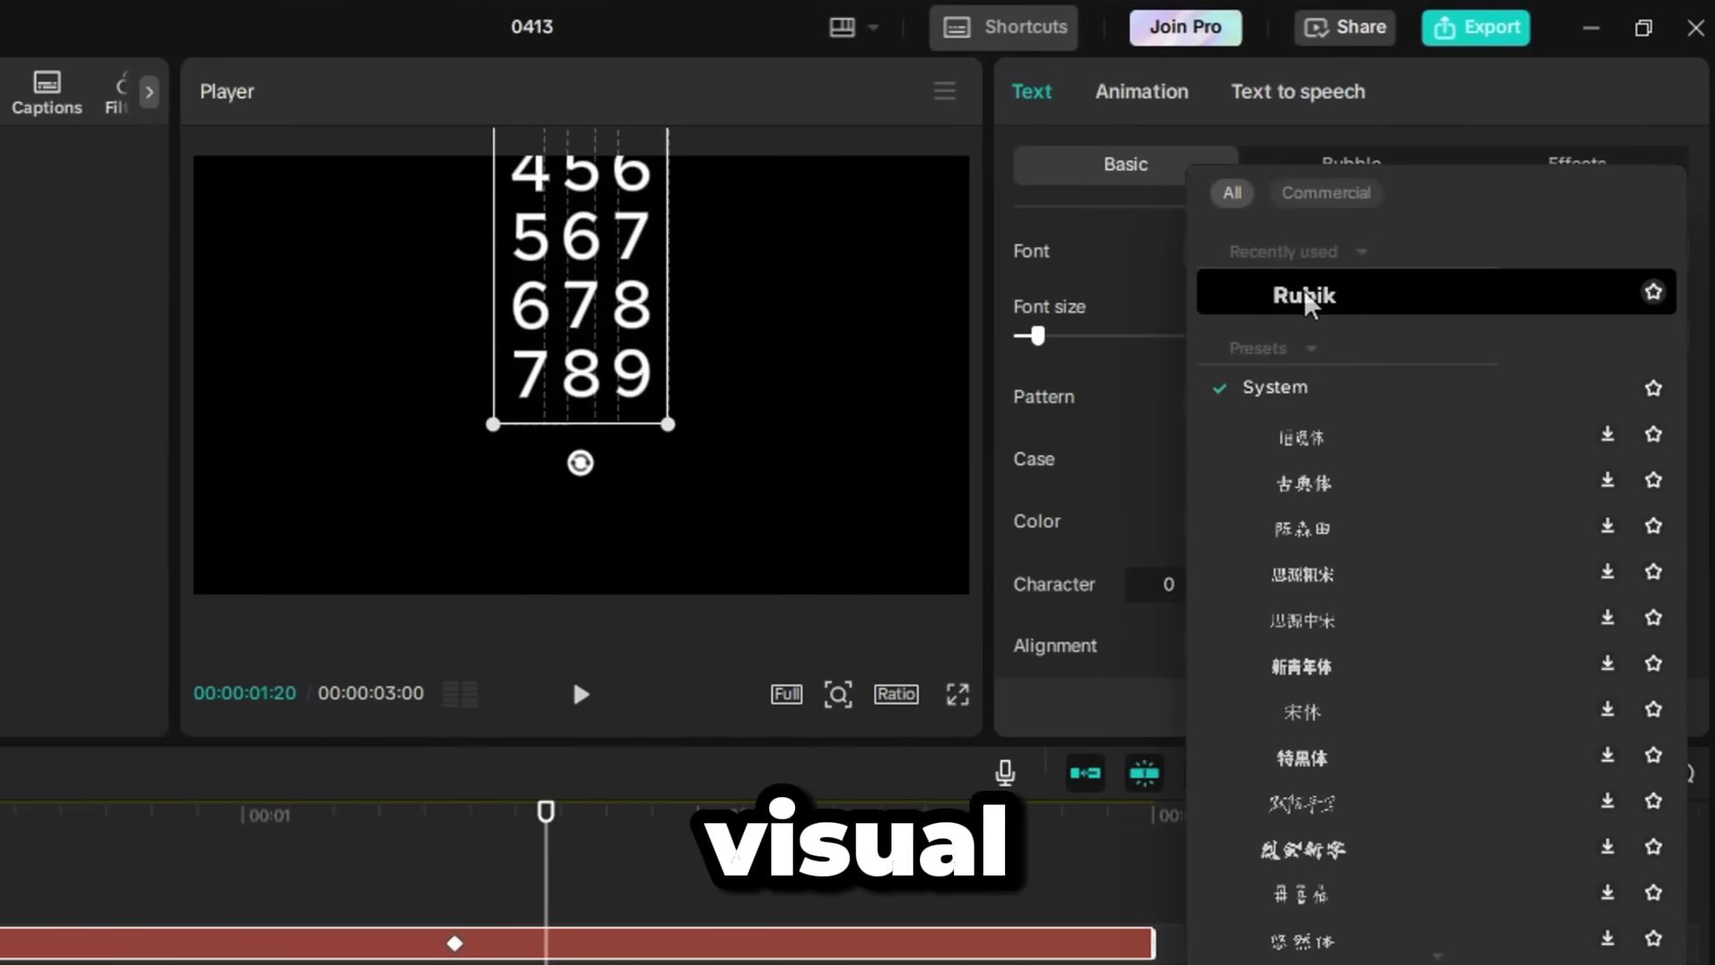
click(1307, 300)
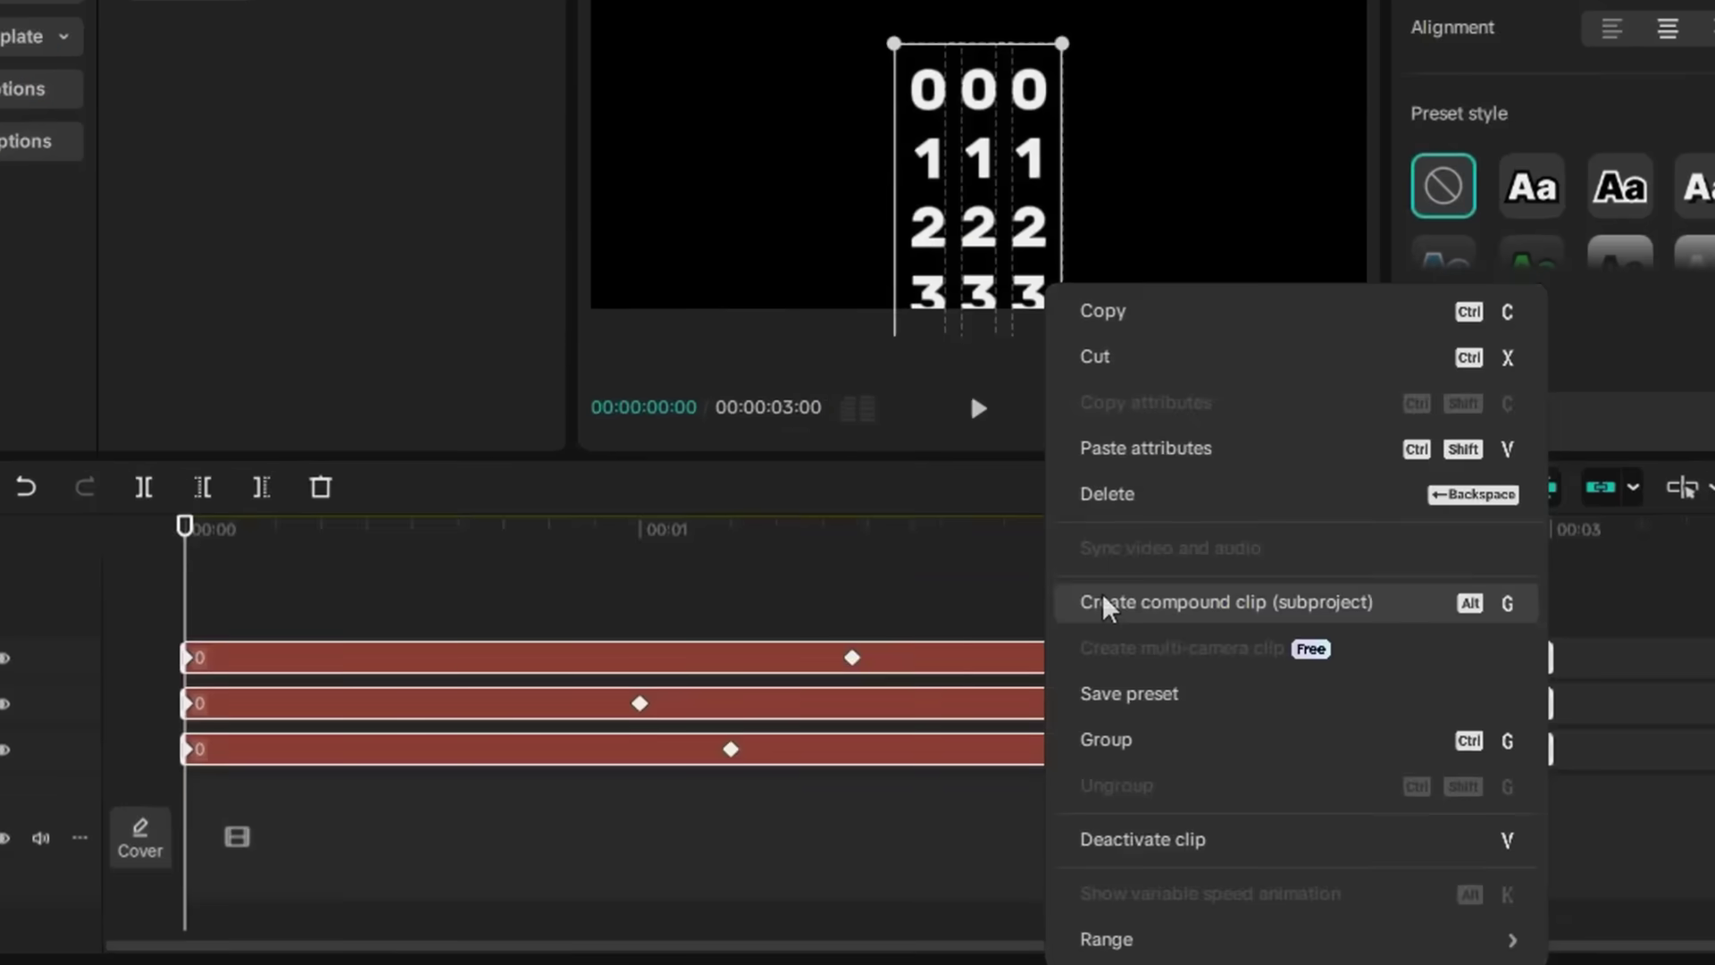
click(1104, 605)
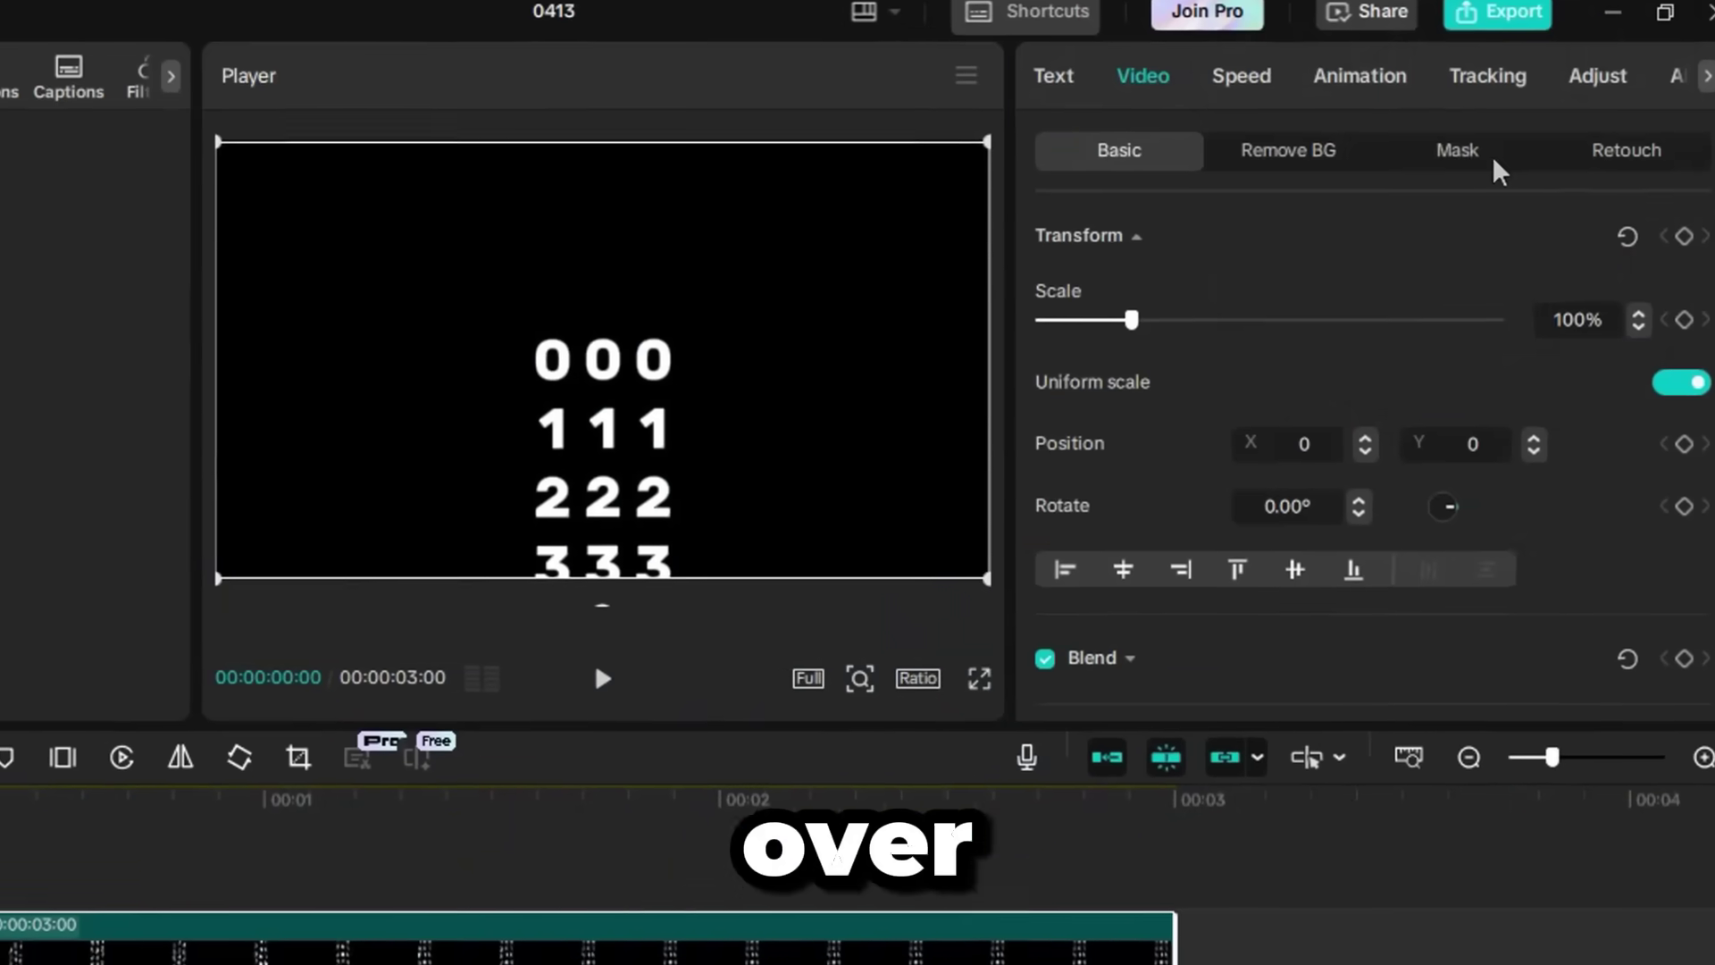
- Mask the compound clip to a single row with feather 30 and add motion blur 20
click(1432, 170)
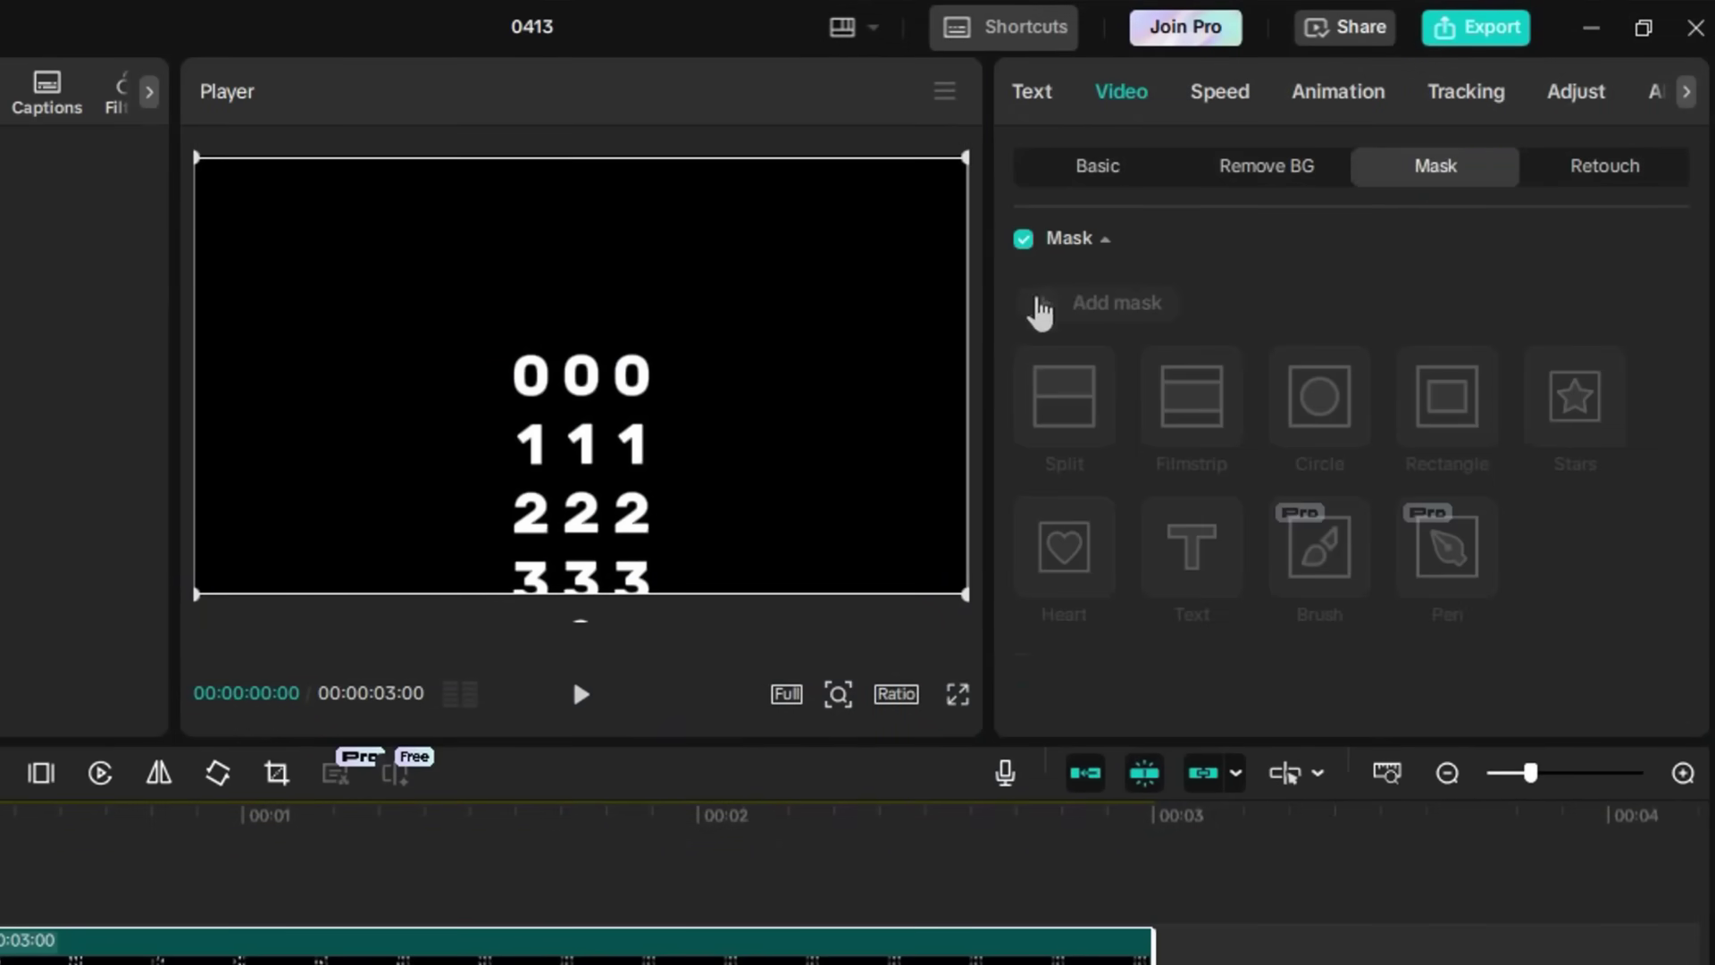
click(1438, 407)
drag(580, 266, 583, 338)
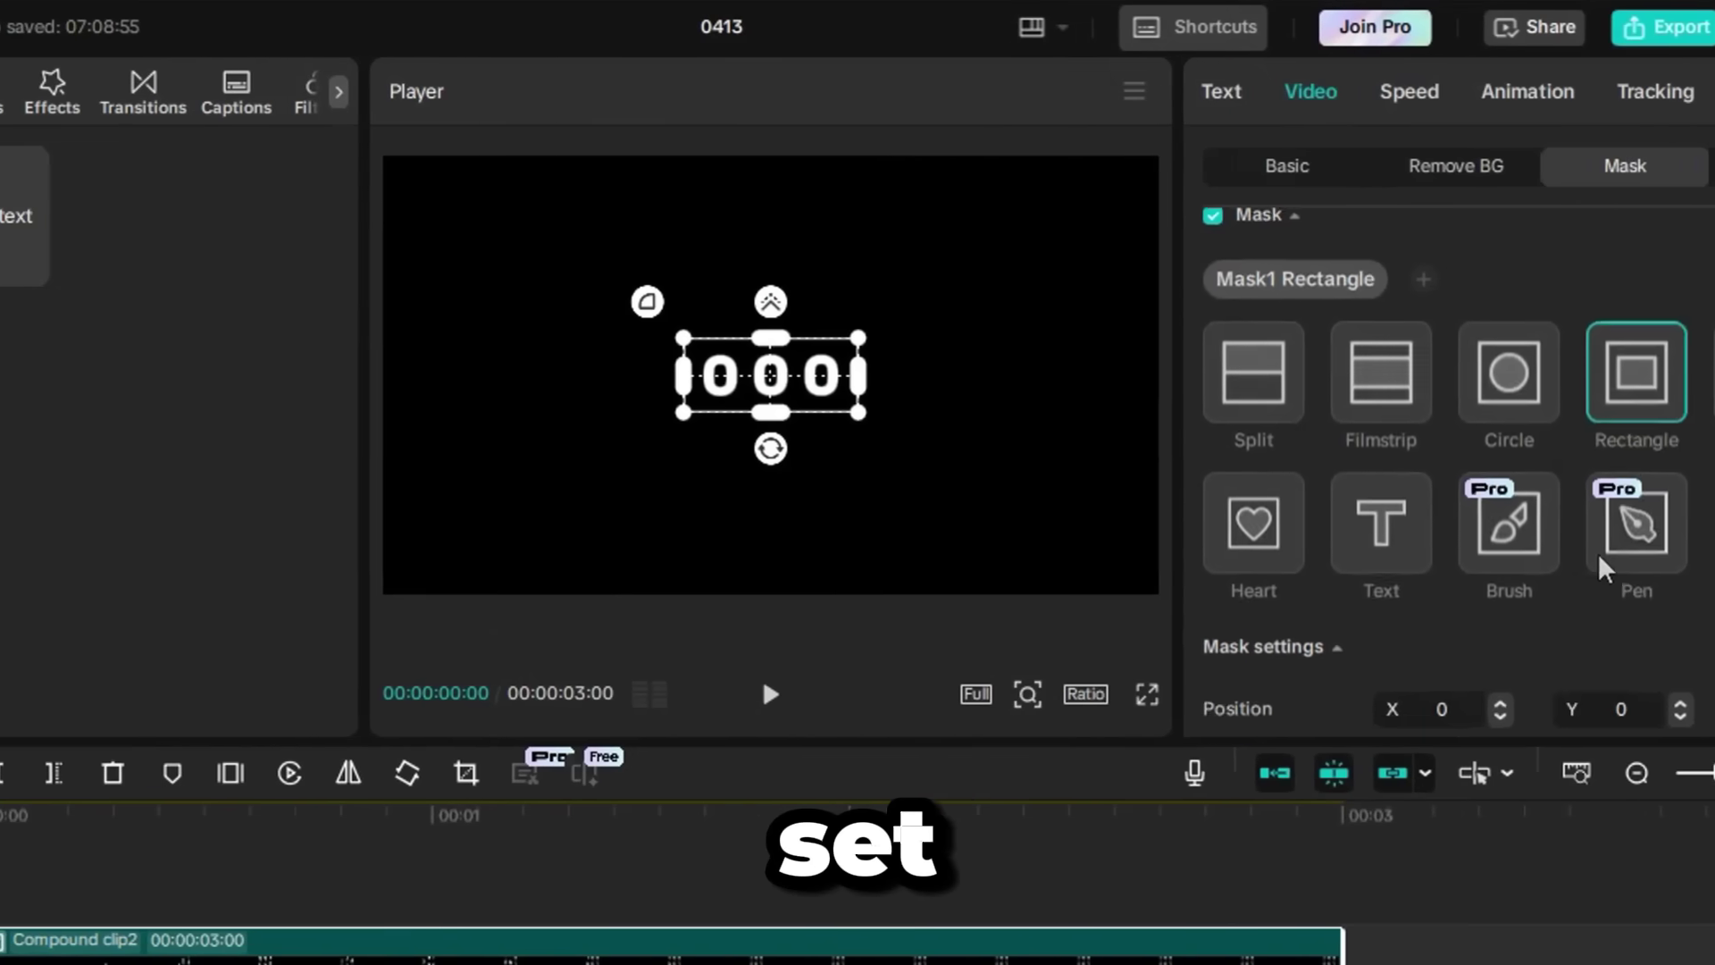
scroll(1693, 571, down, 5)
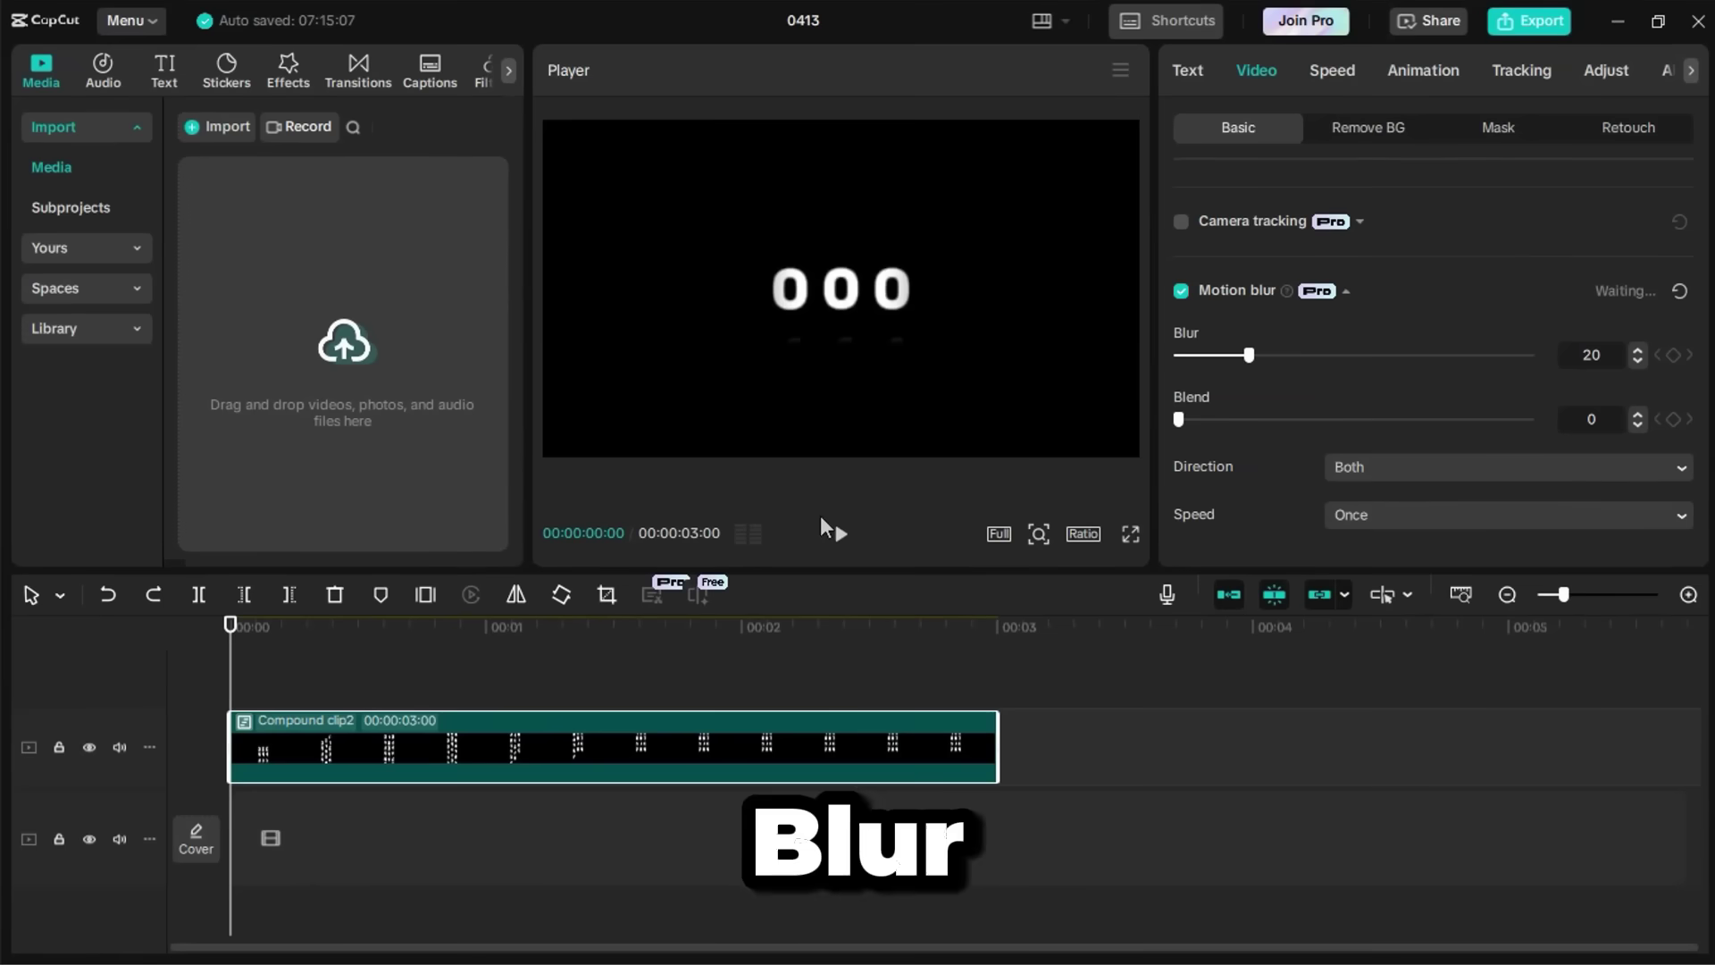
- Preview the rolling-digit counter animation in the player
click(839, 534)
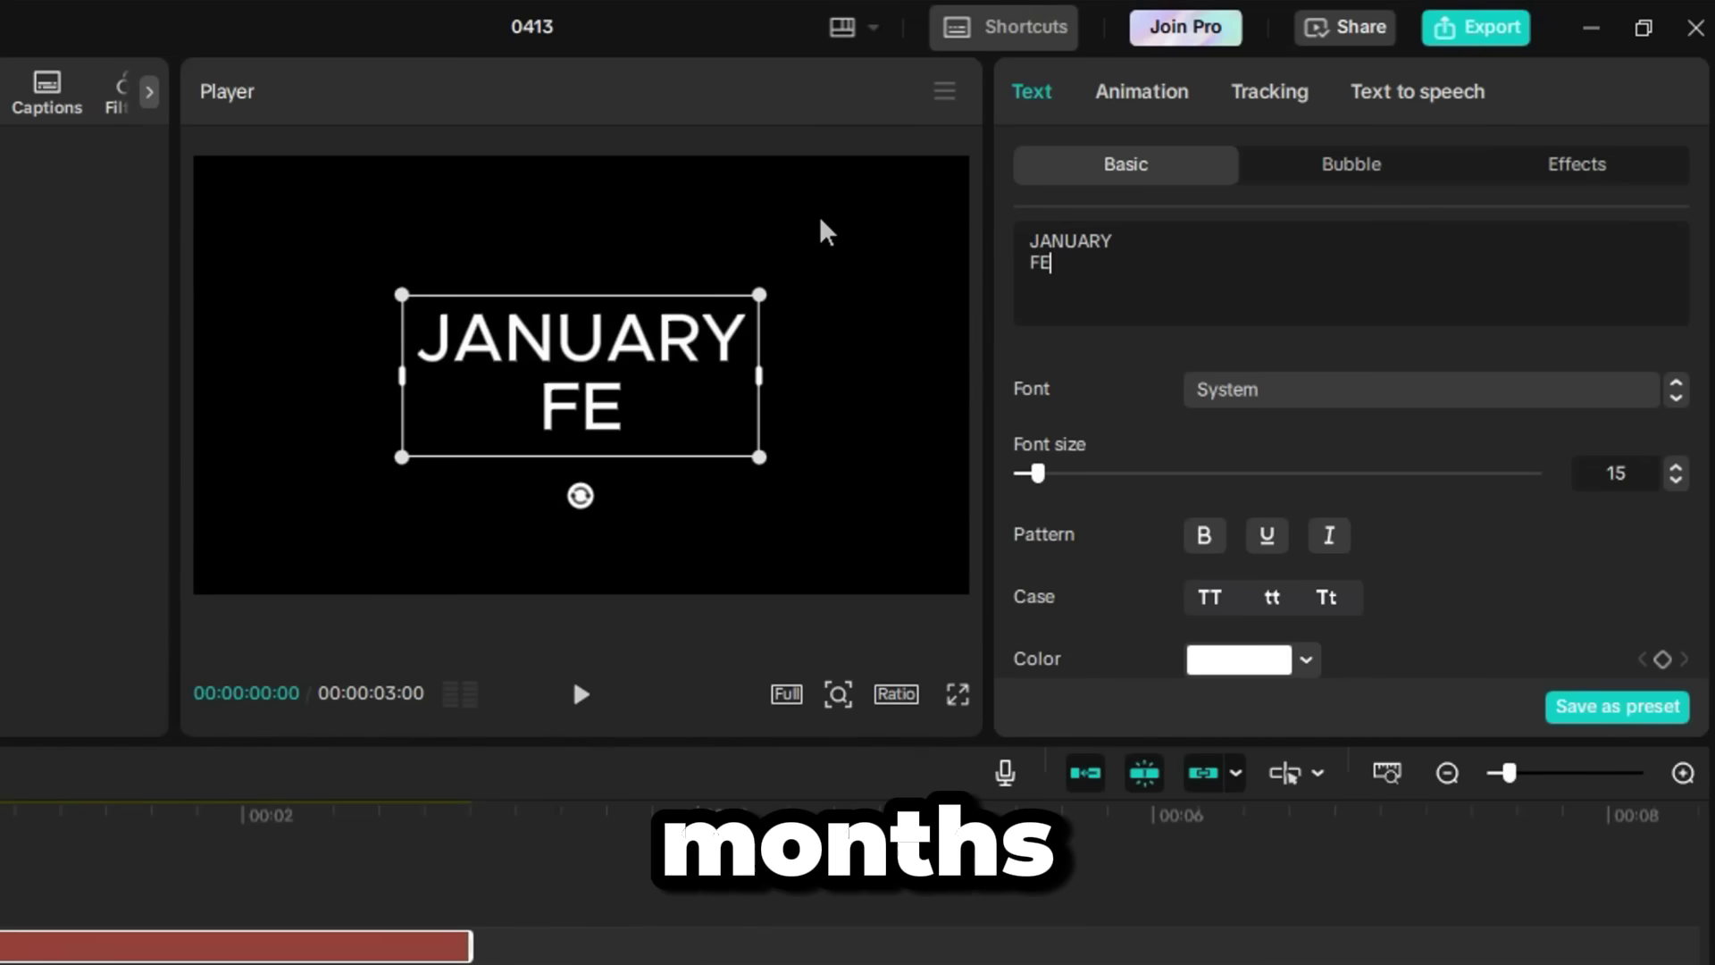
- Type MARCH through DECEMBER, set the month list in Rubik bold and centre it in frame
text(MARCH APRIL MAY JUNE JULY)
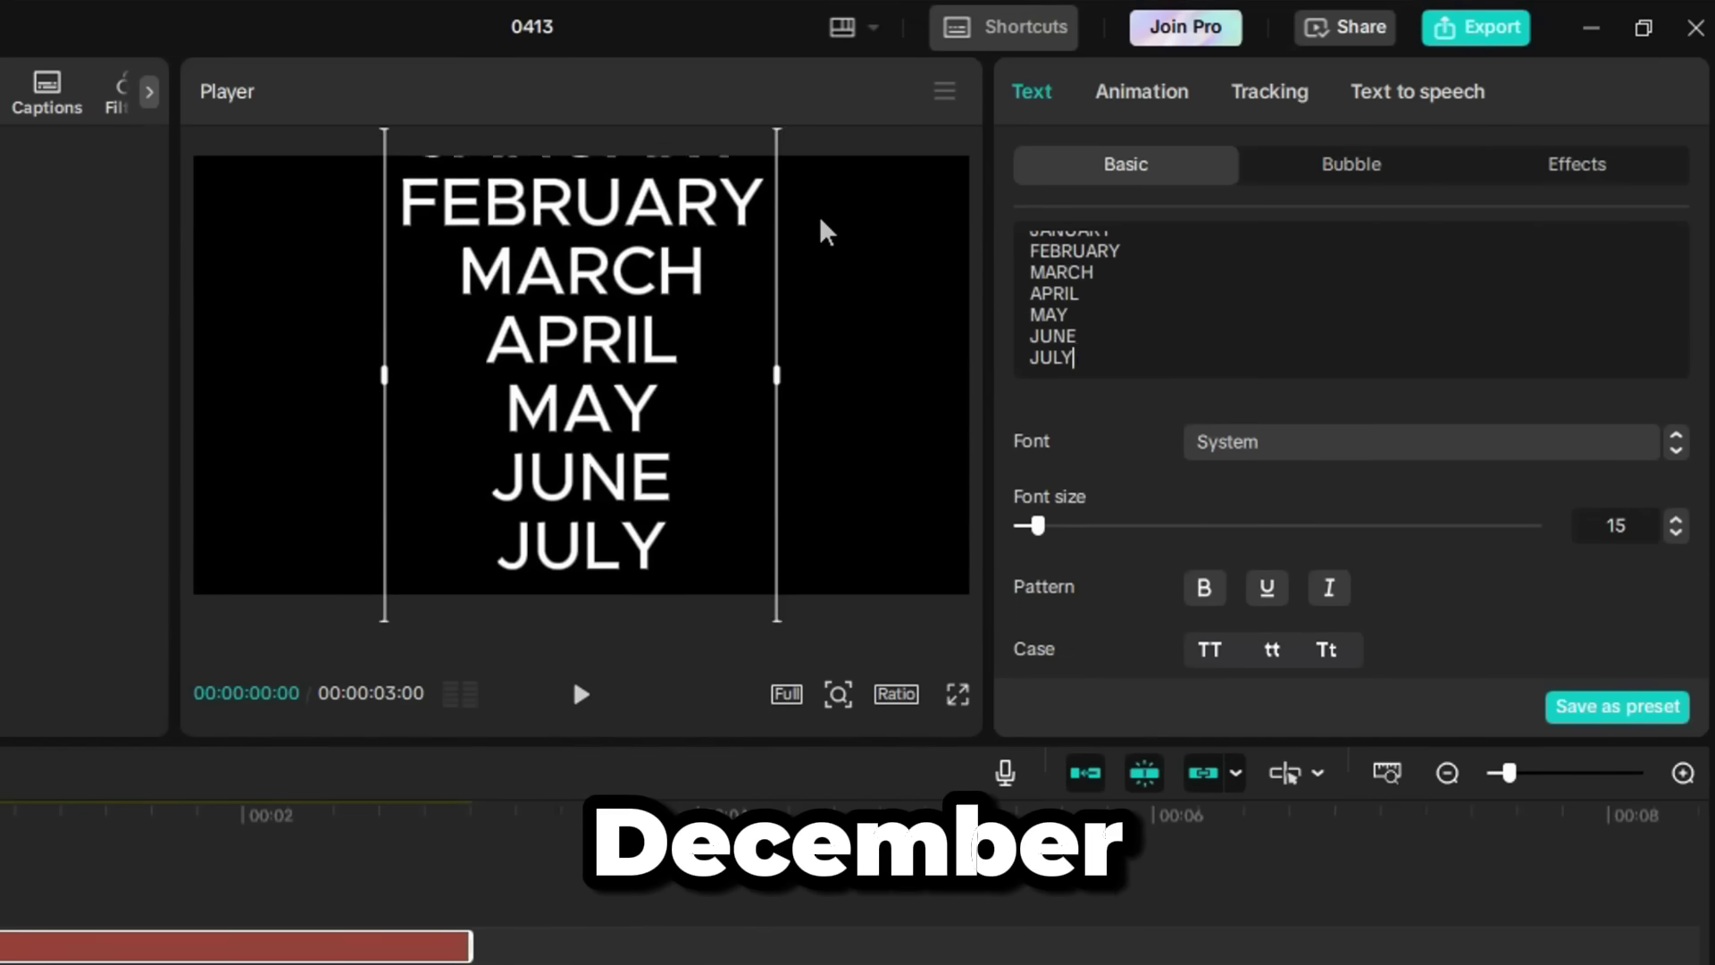
text( AUGUST SEPTEMBER OCTOMBER NOVEMBER DECEMBER)
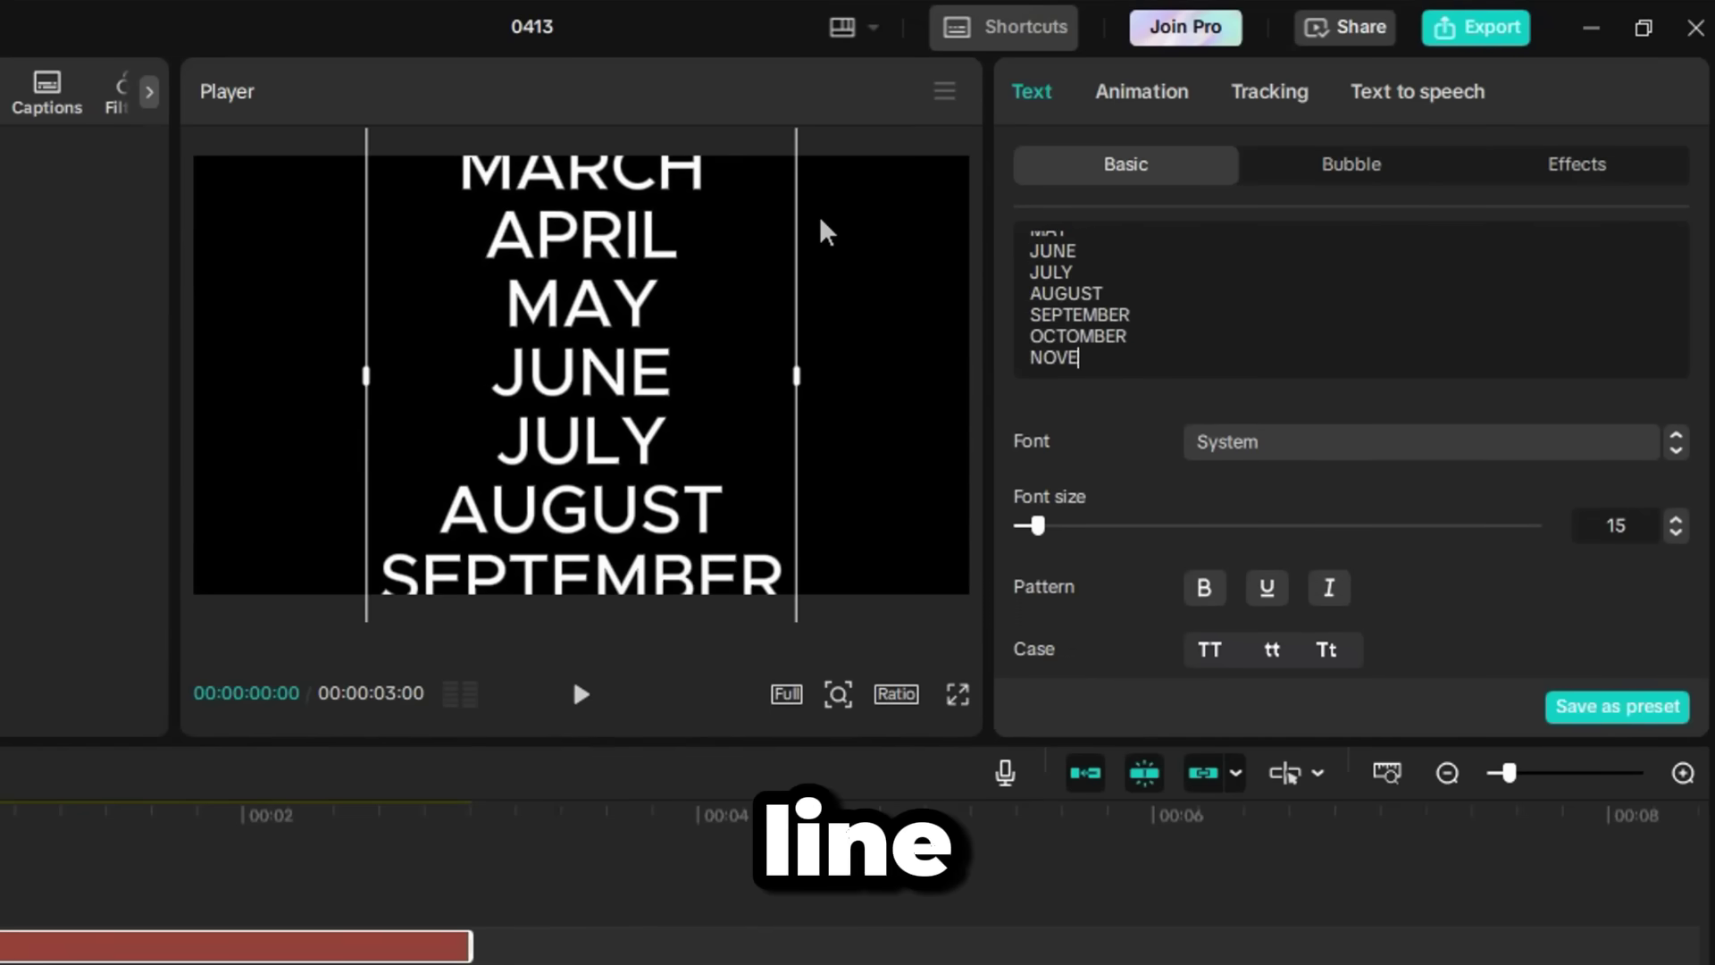
click(1322, 442)
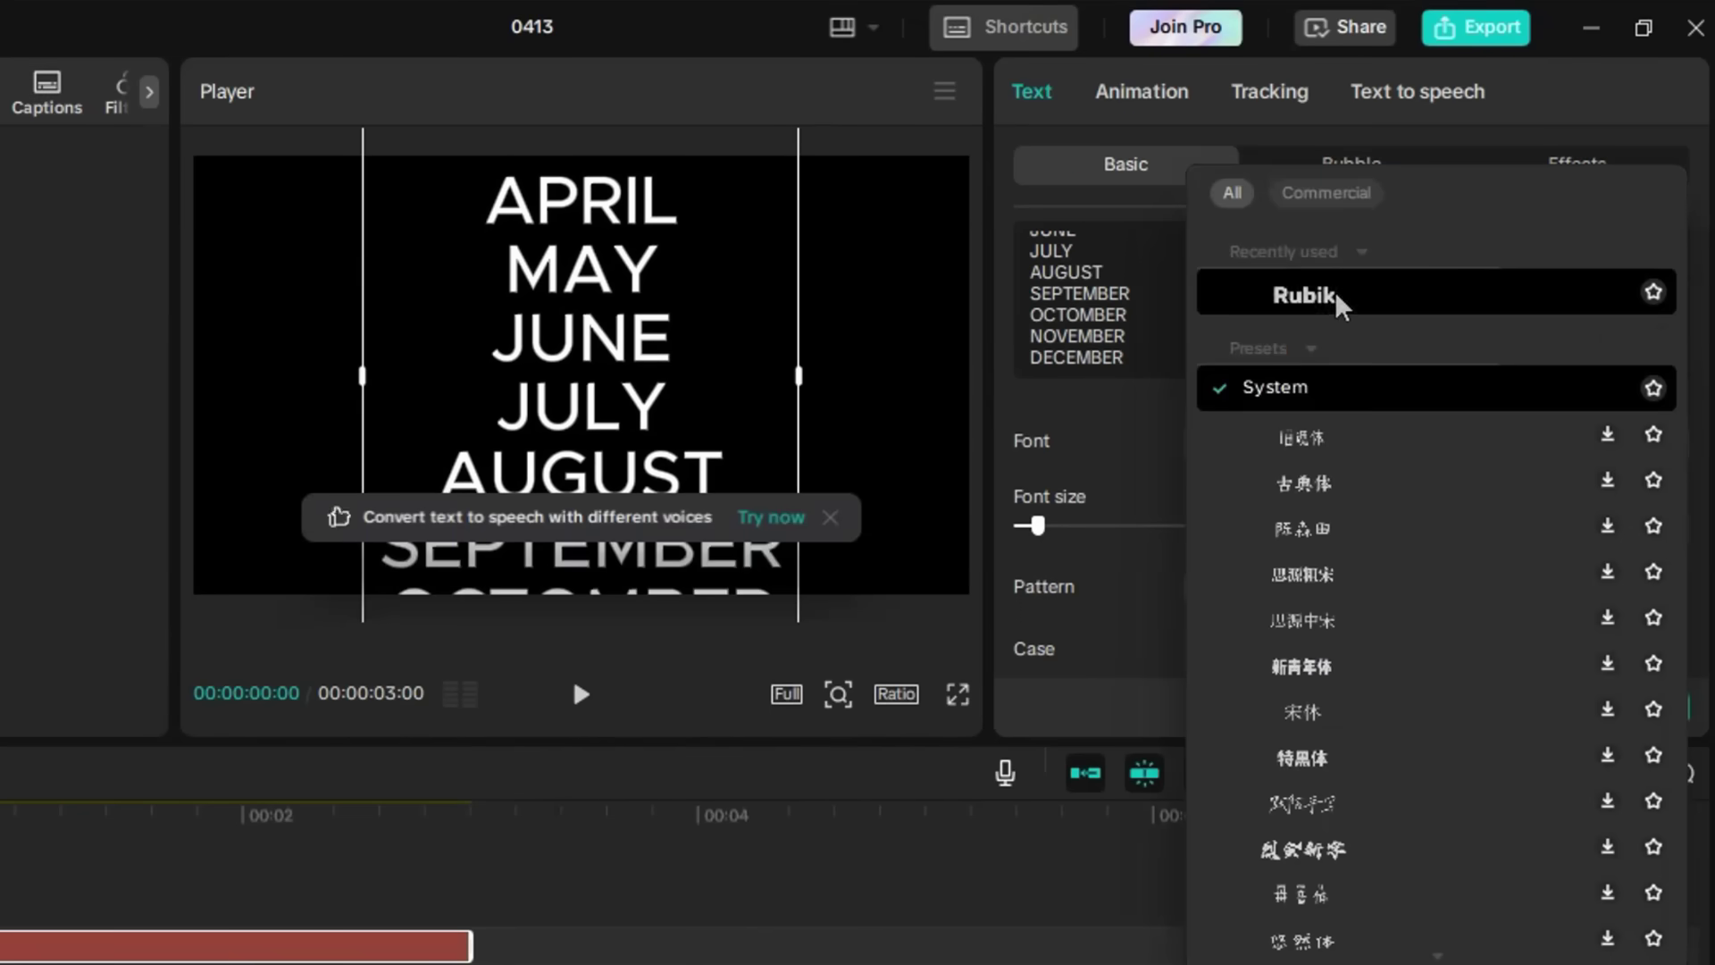
click(1340, 303)
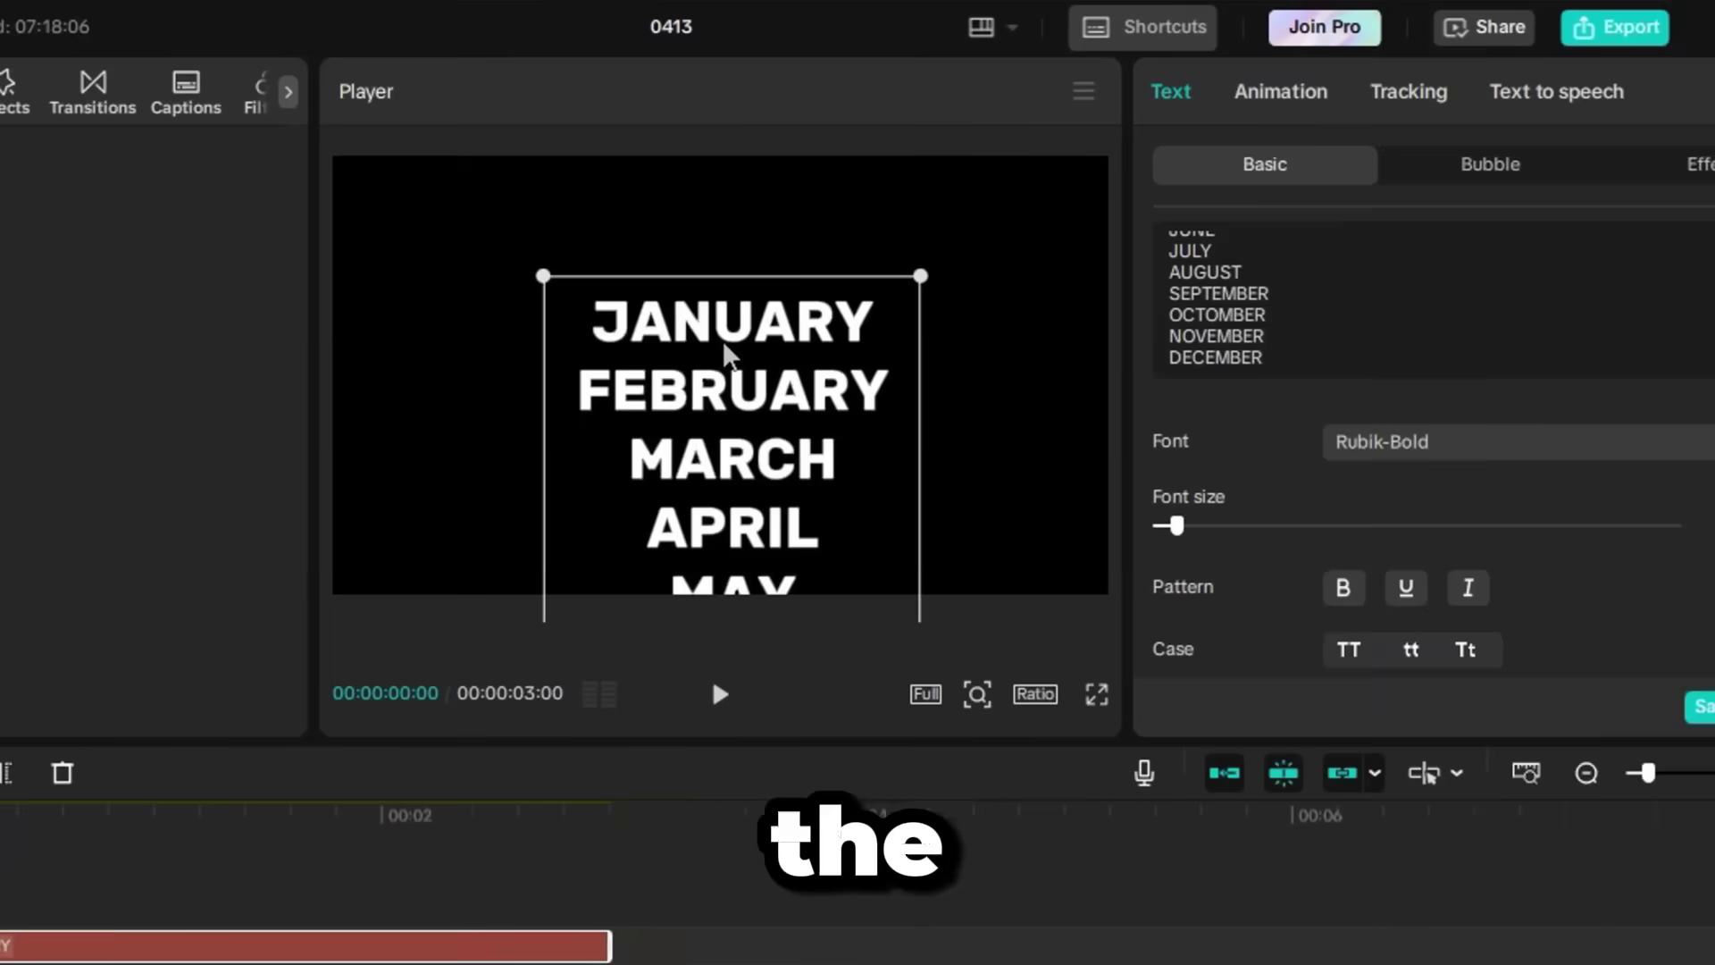
drag(728, 353, 715, 406)
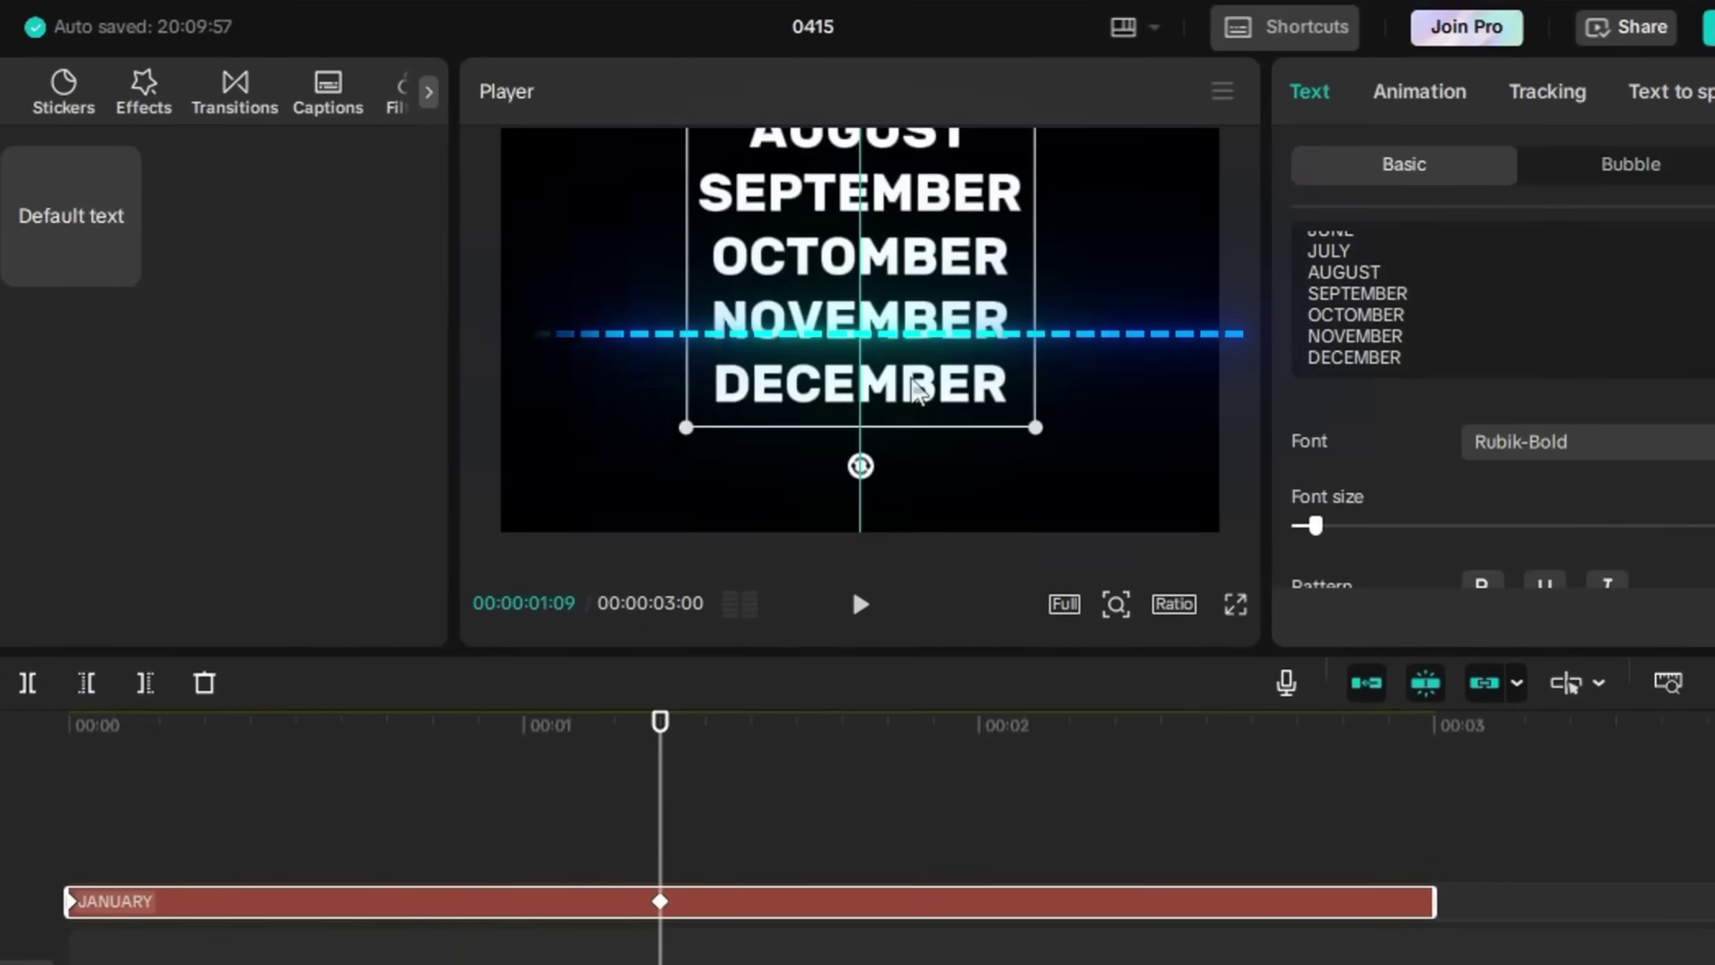
- Keyframe the month list up to DECEMBER, ease its Y-position curve, and make it a compound clip
drag(919, 383, 917, 338)
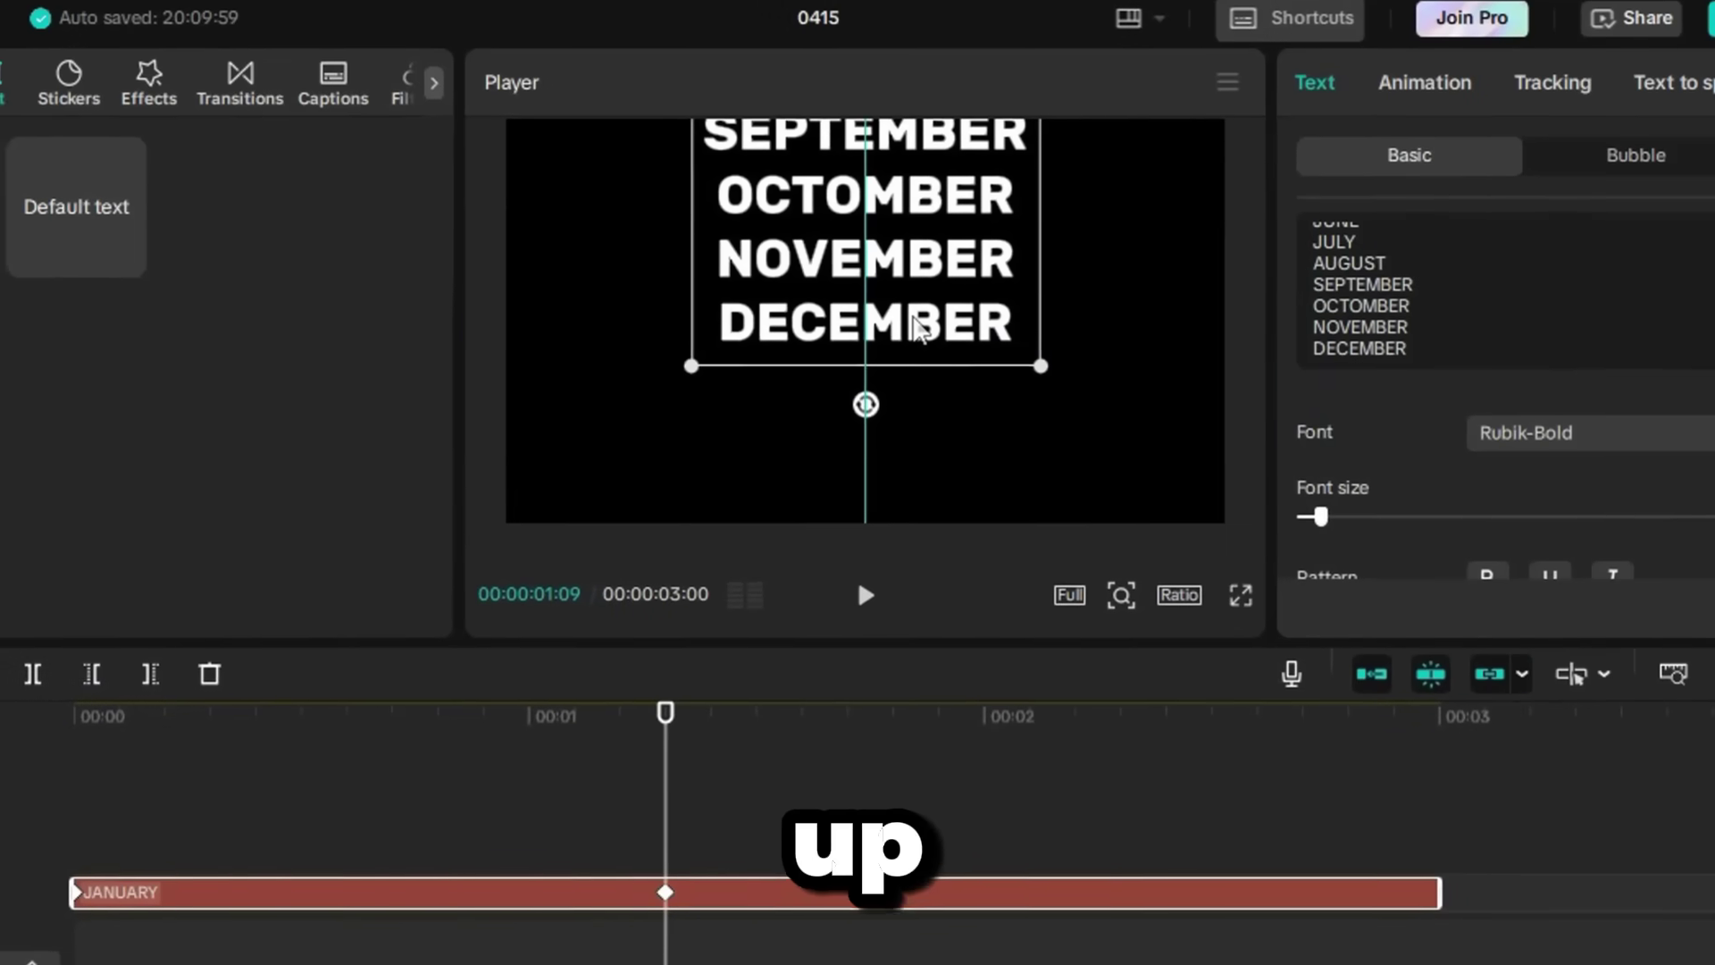
right_click(452, 624)
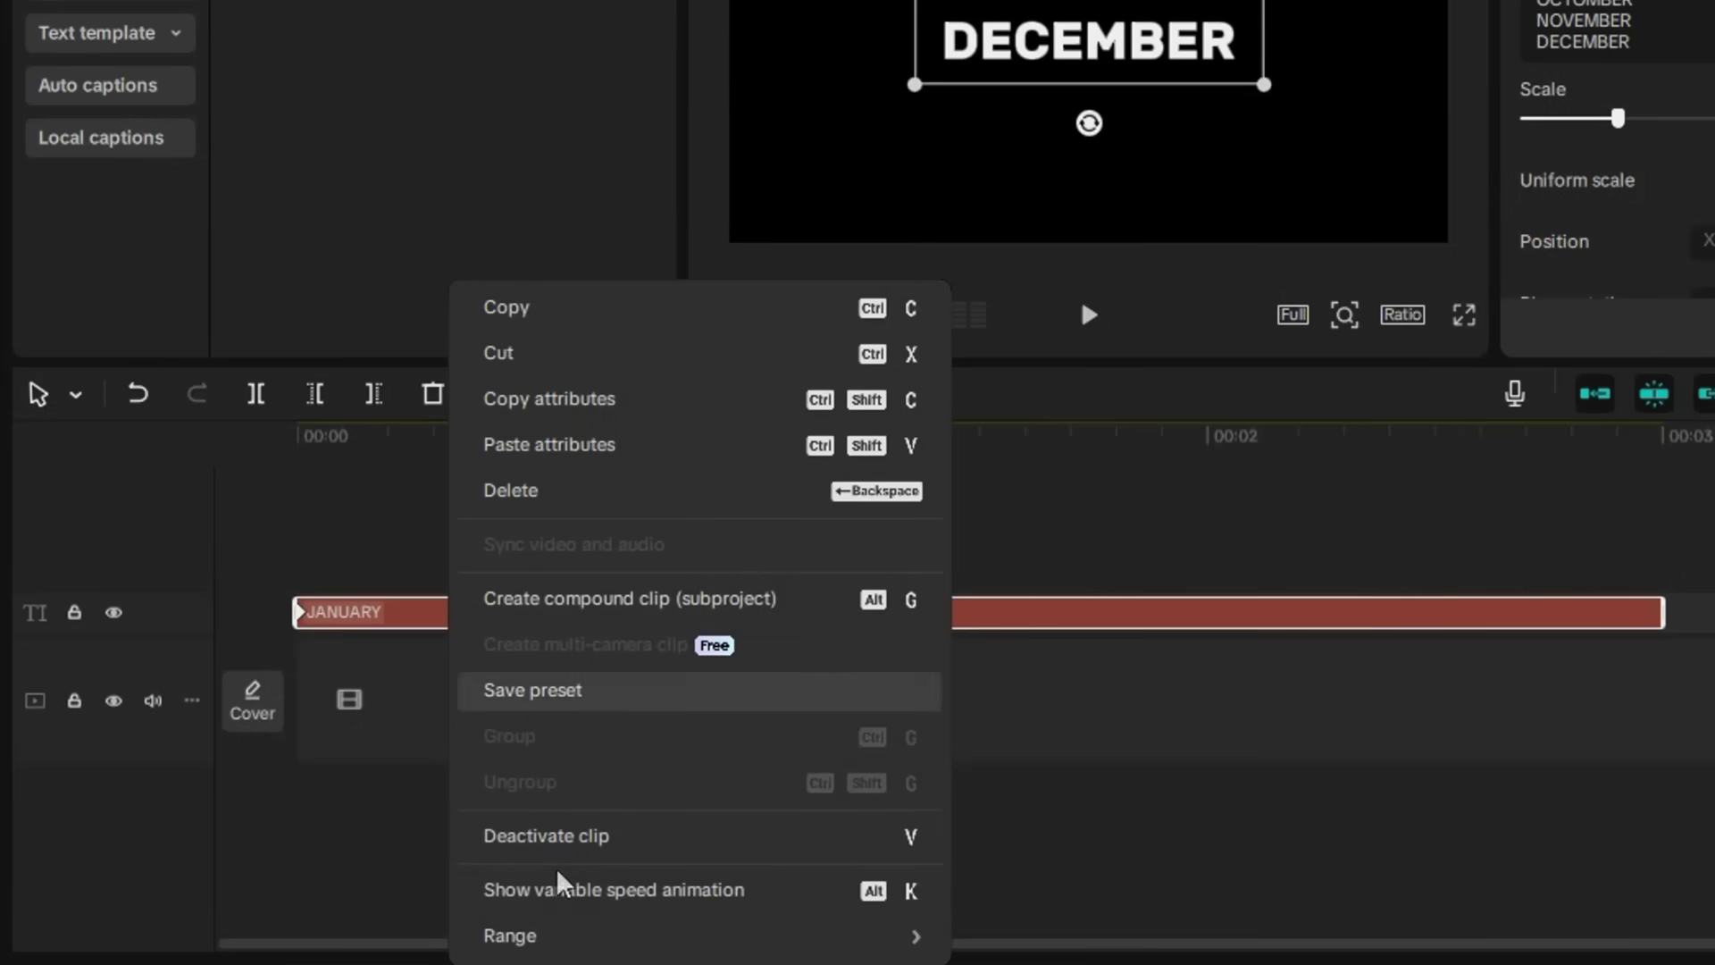
click(785, 907)
click(613, 712)
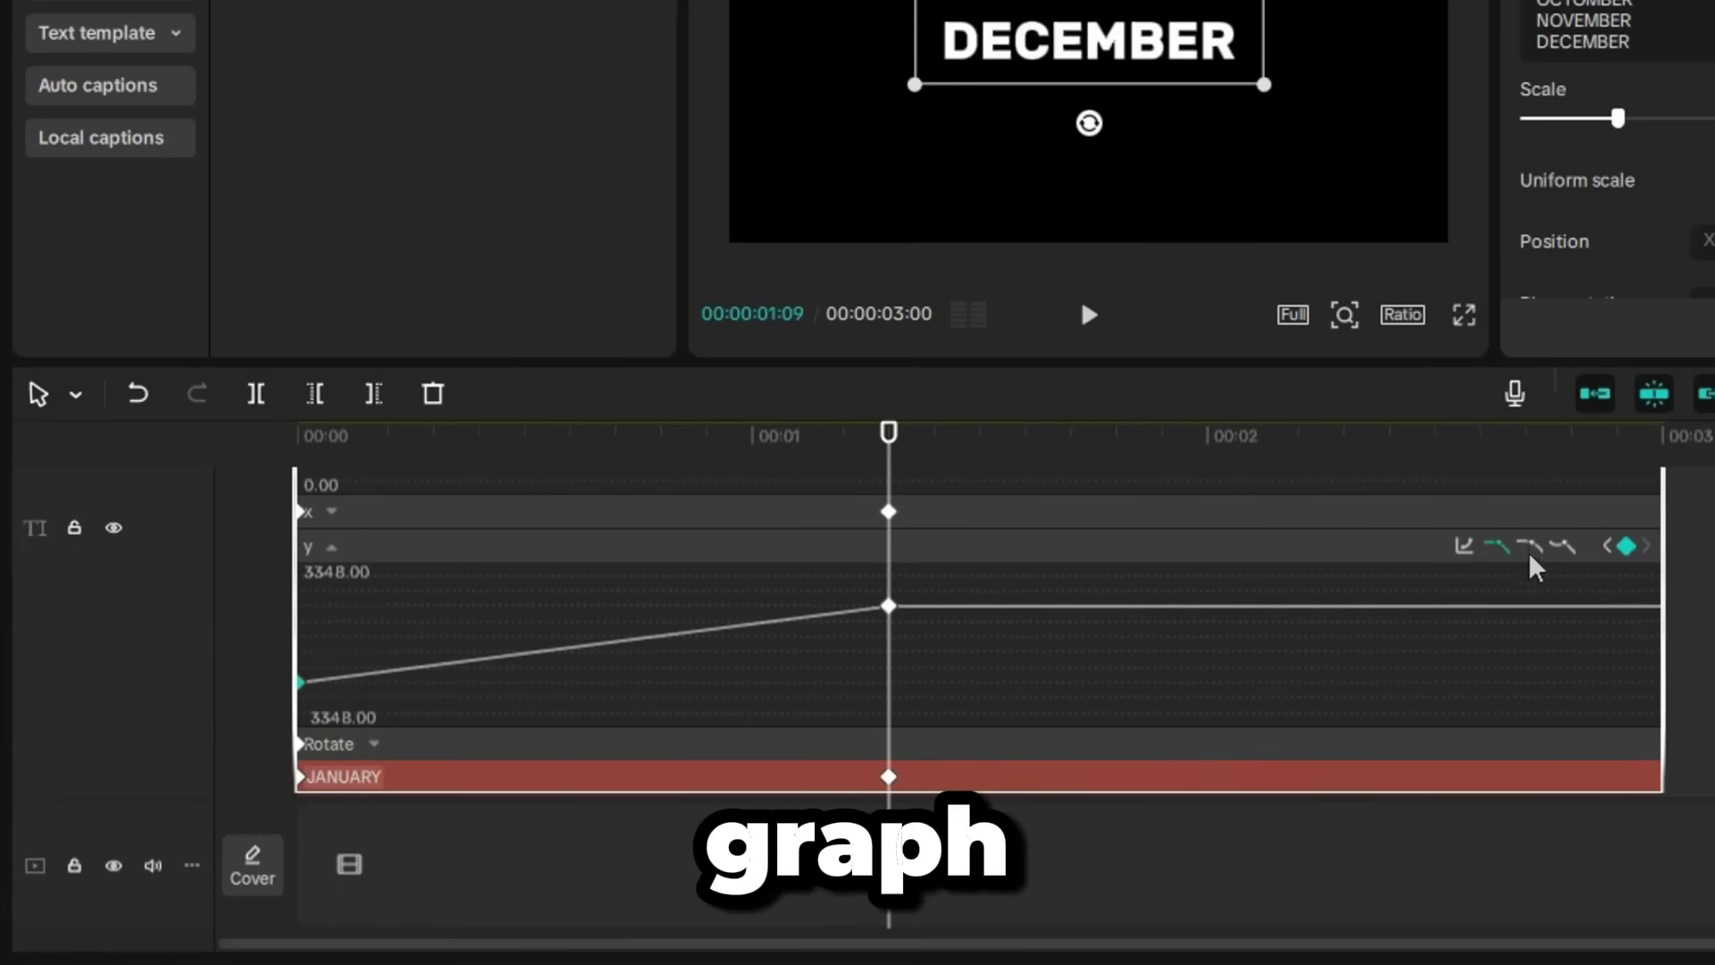
click(1529, 546)
right_click(969, 735)
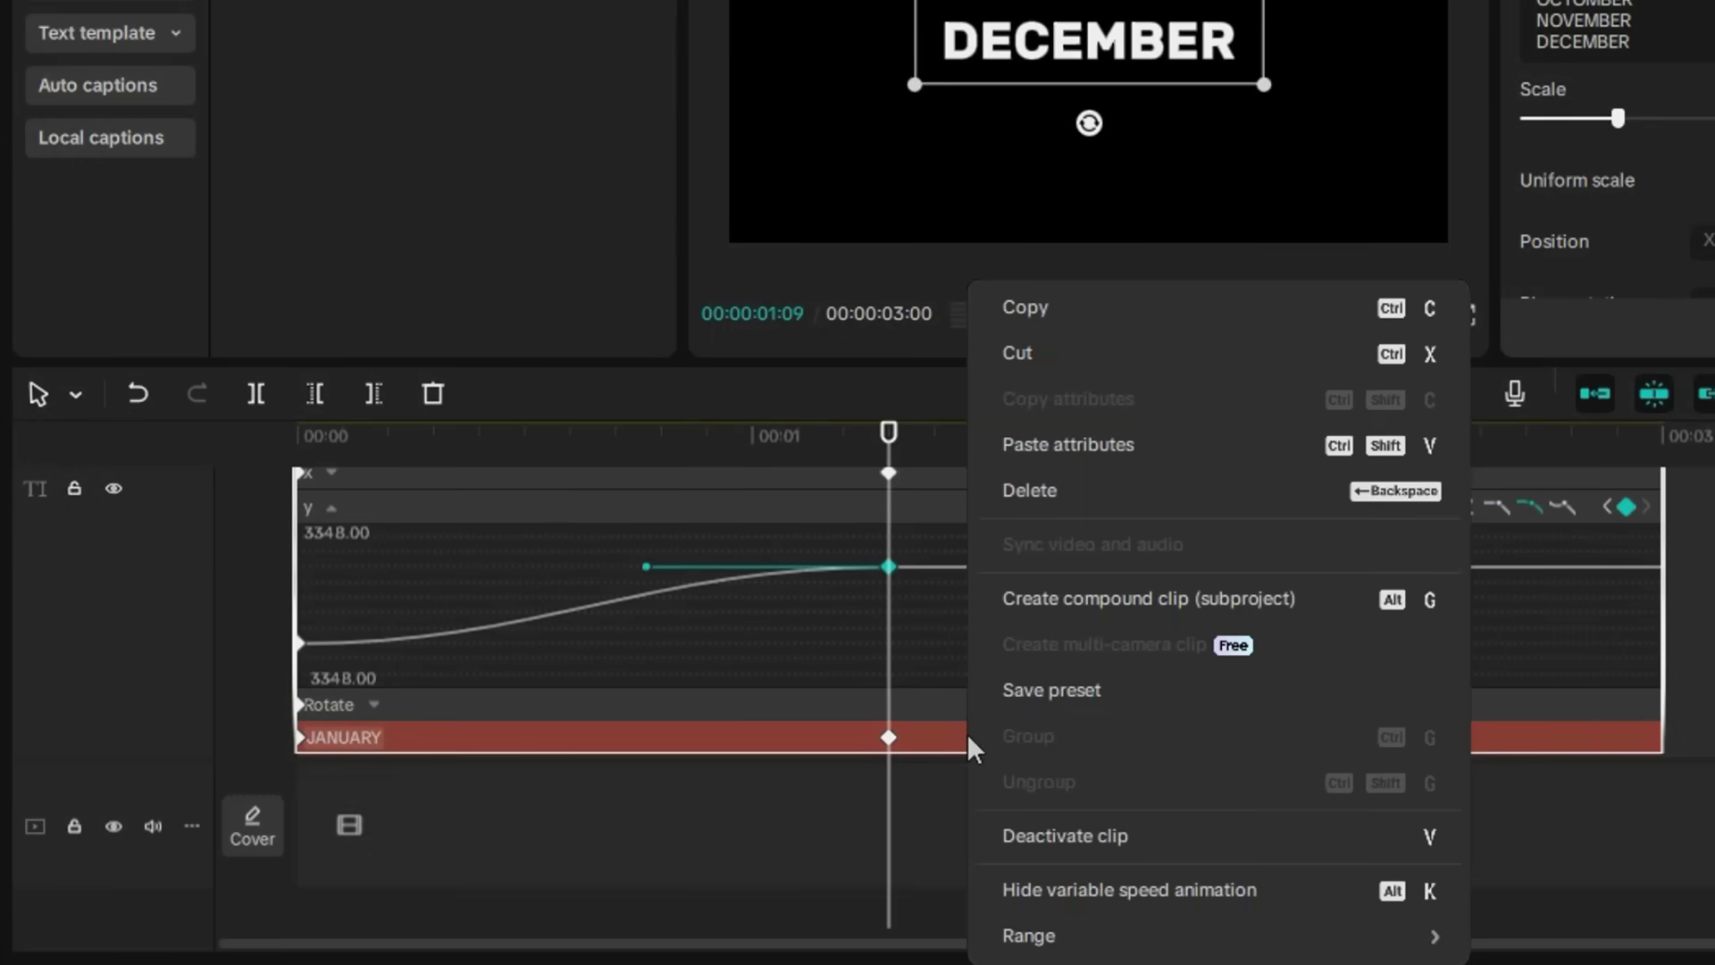
click(1015, 606)
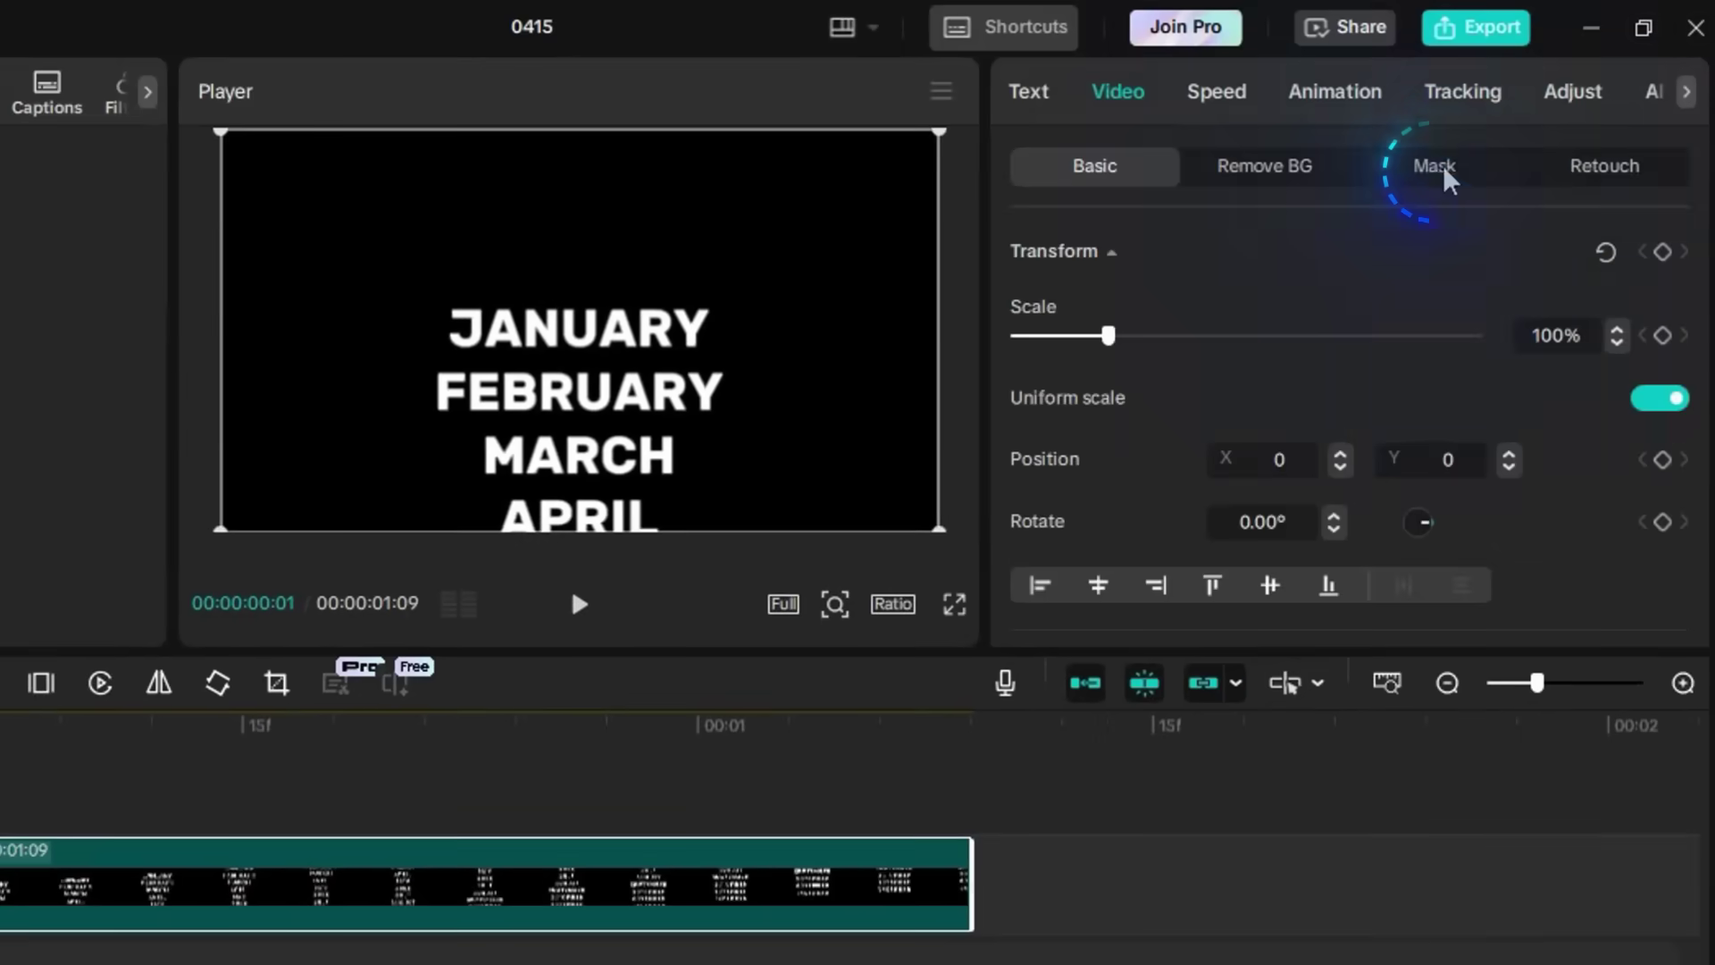
- Add a rectangle mask to the month roll, shrunk to one line, with feather 30
click(1435, 166)
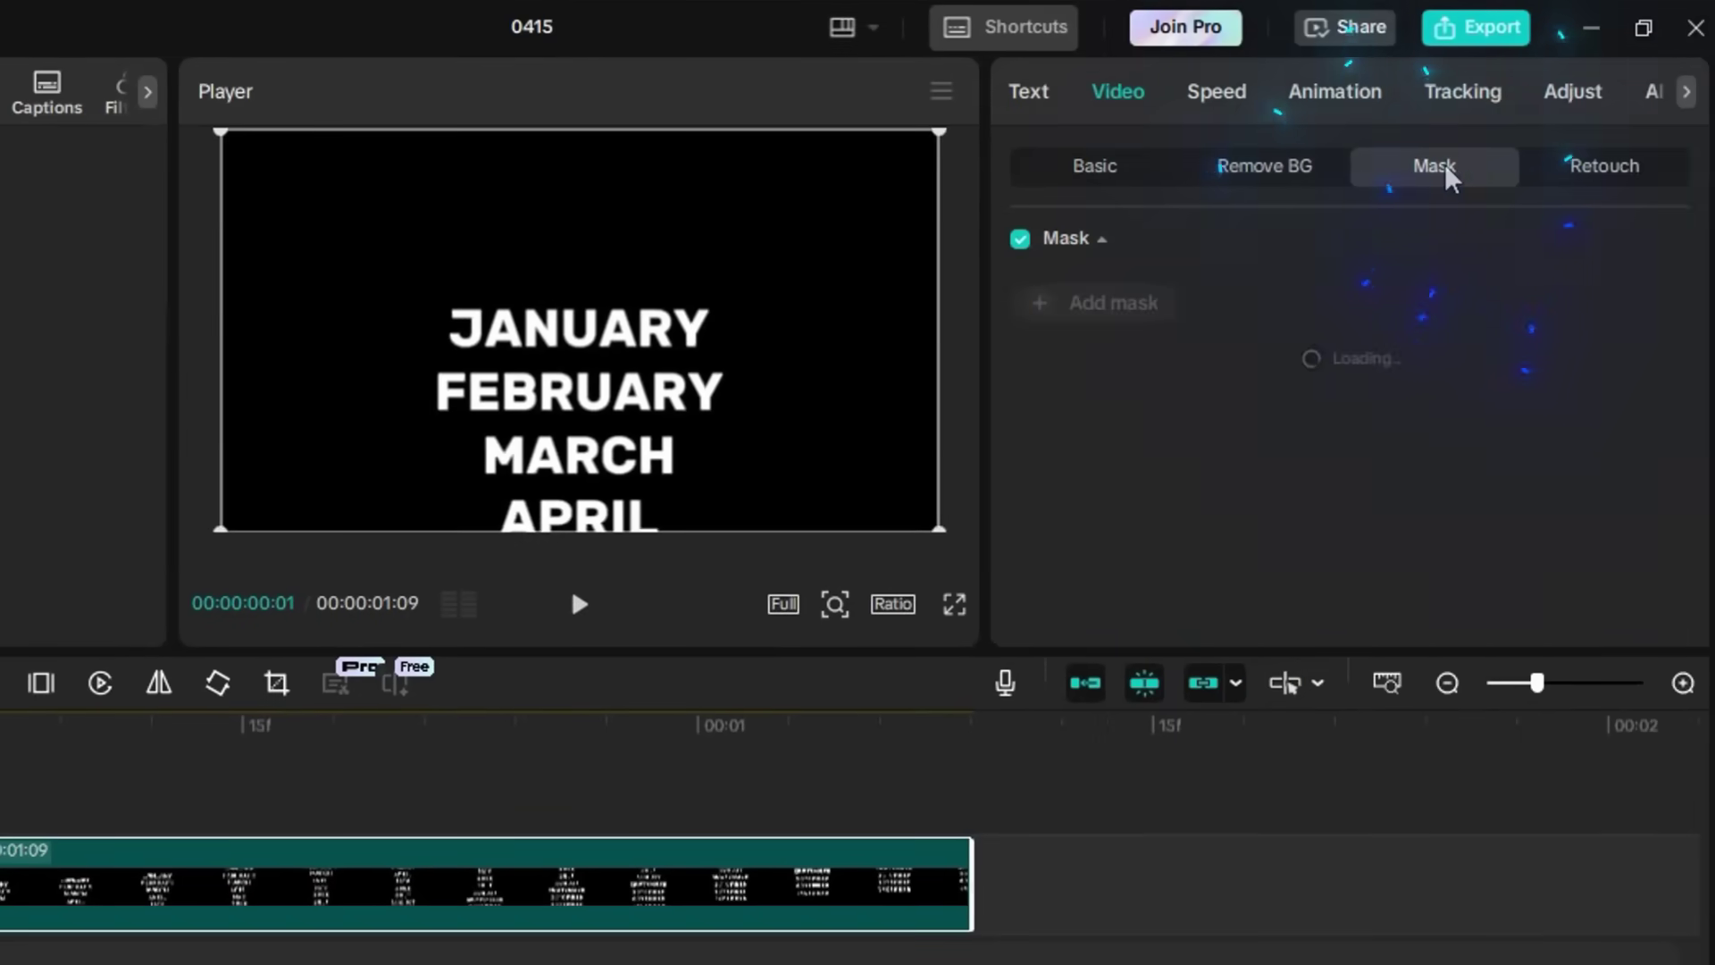
click(1444, 396)
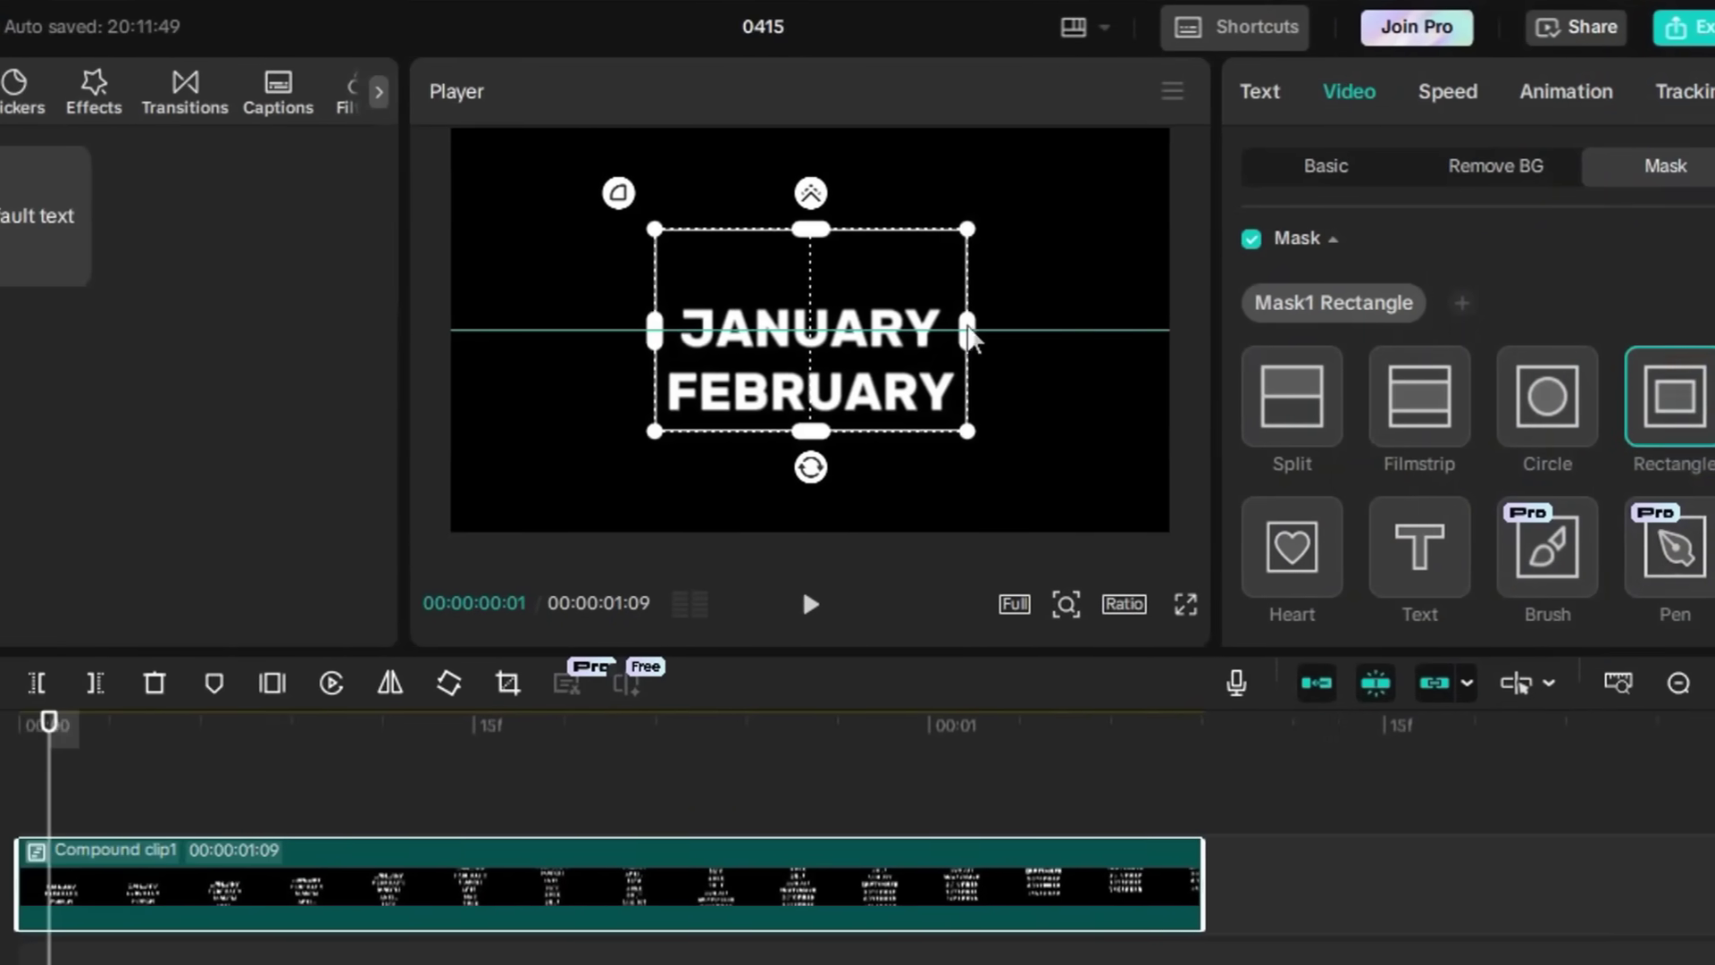
drag(579, 229, 579, 290)
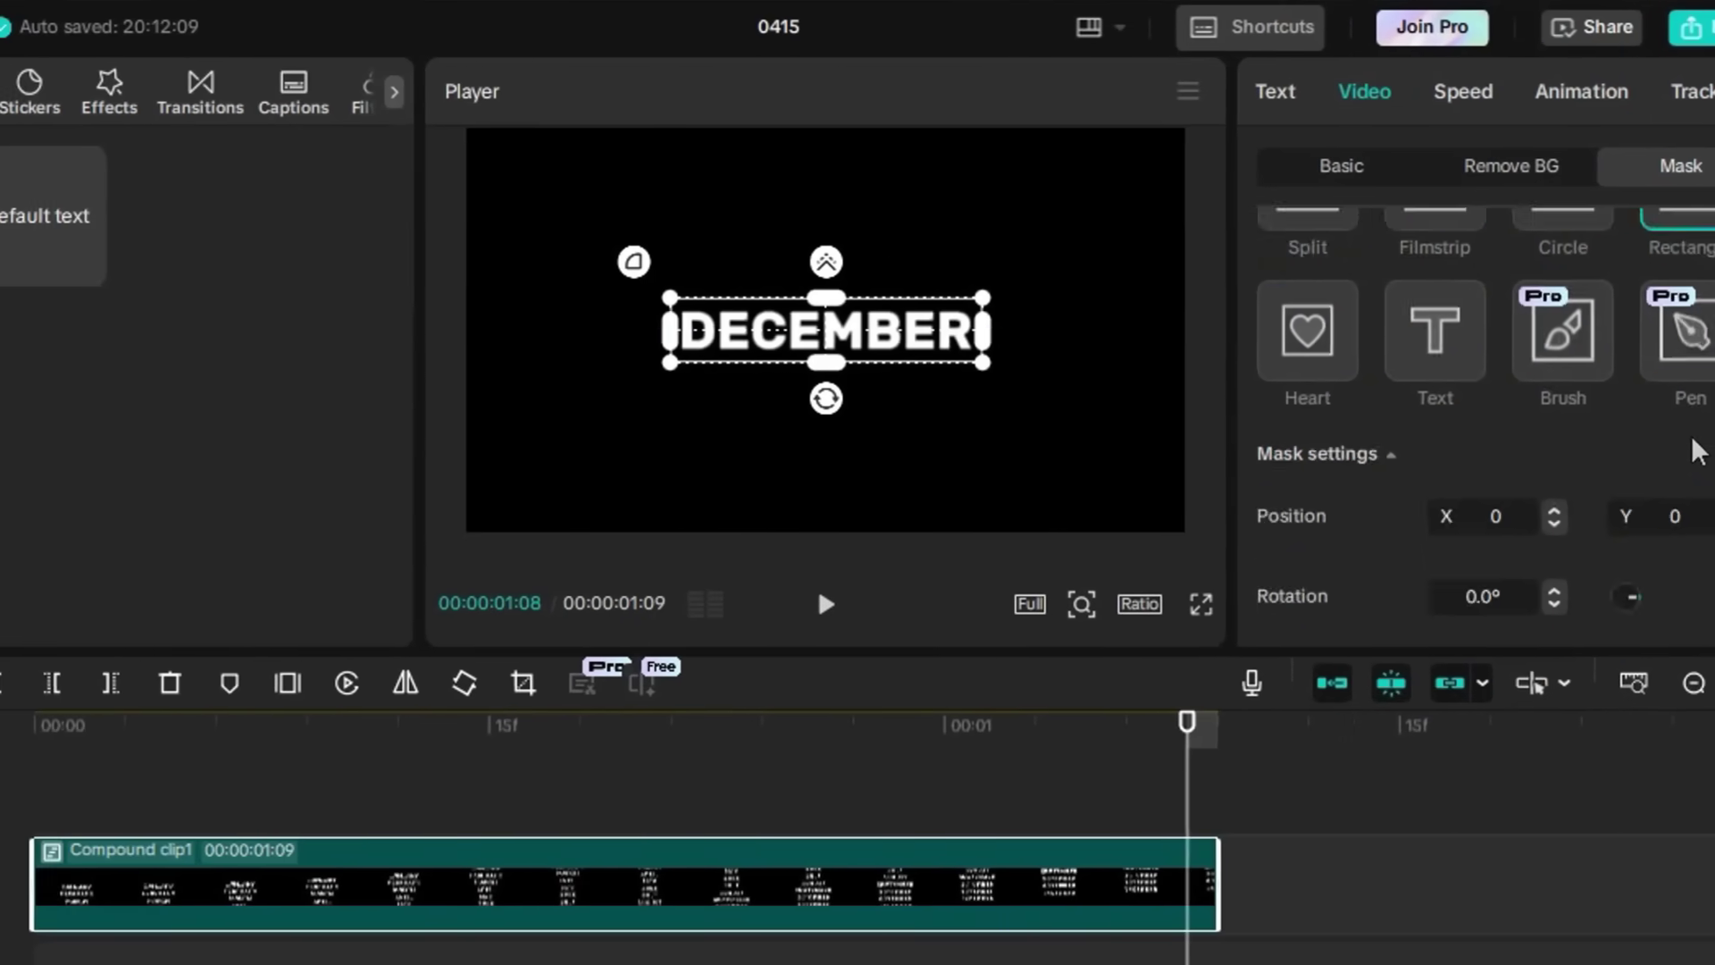
scroll(1470, 456, down, 5)
click(1582, 319)
text(30)
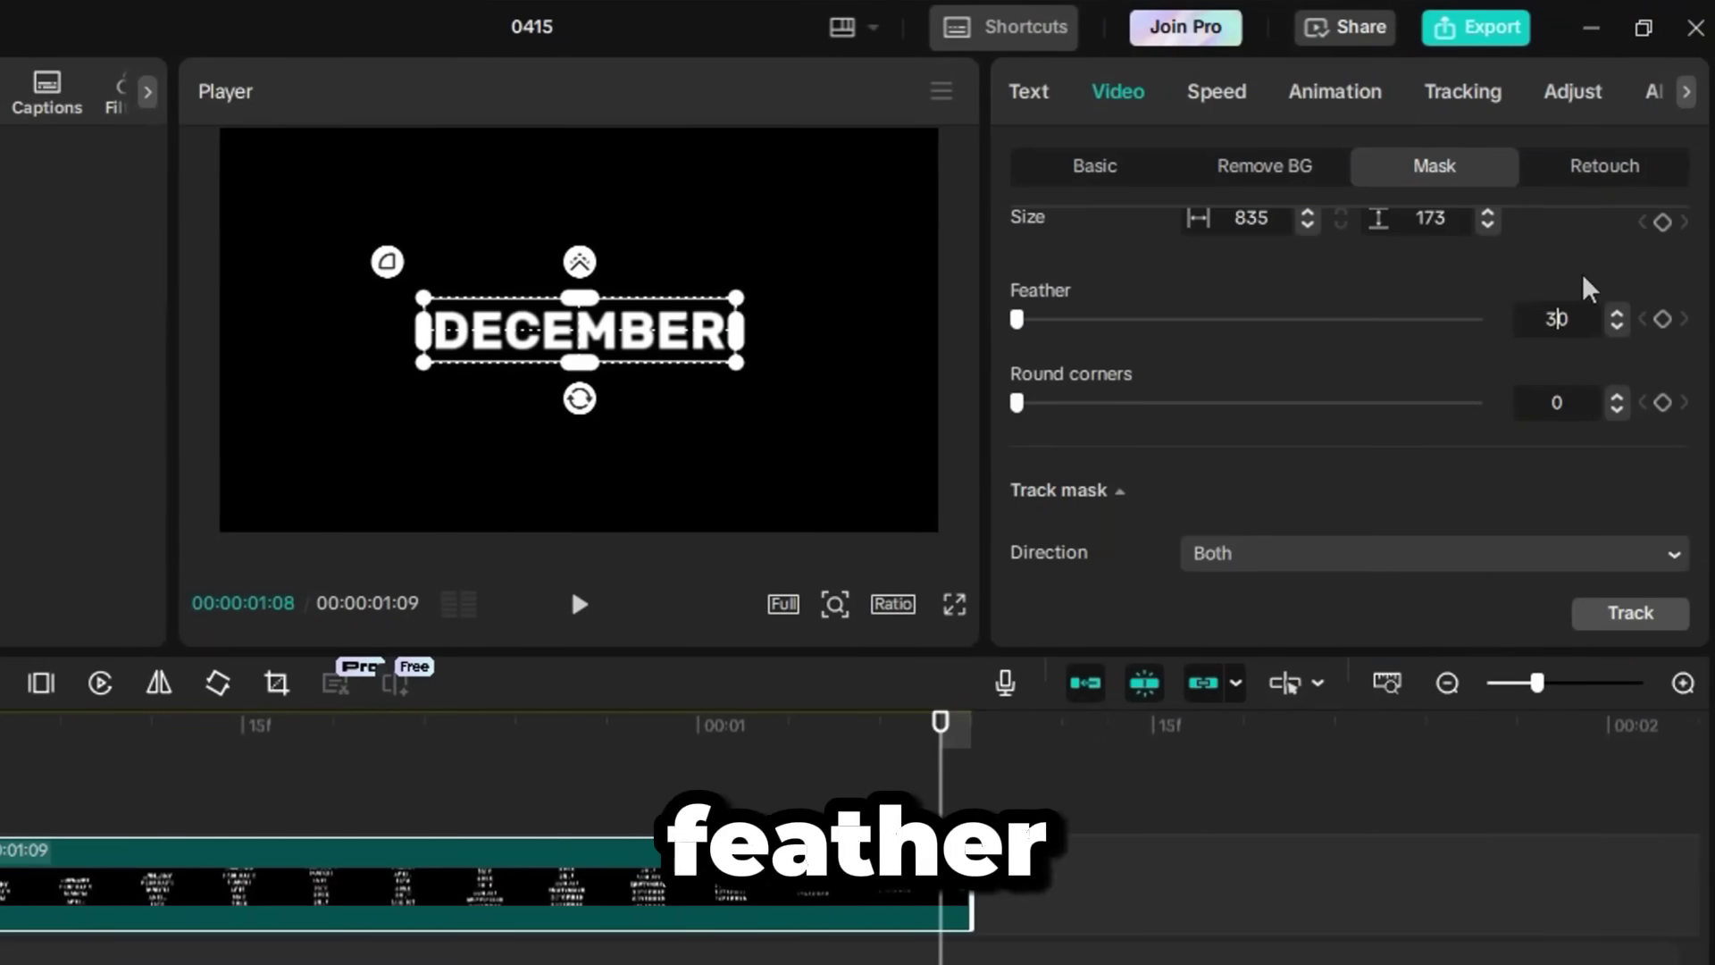
- Enable motion blur on the month roll with blur set to 100
click(1094, 167)
scroll(1171, 402, down, 10)
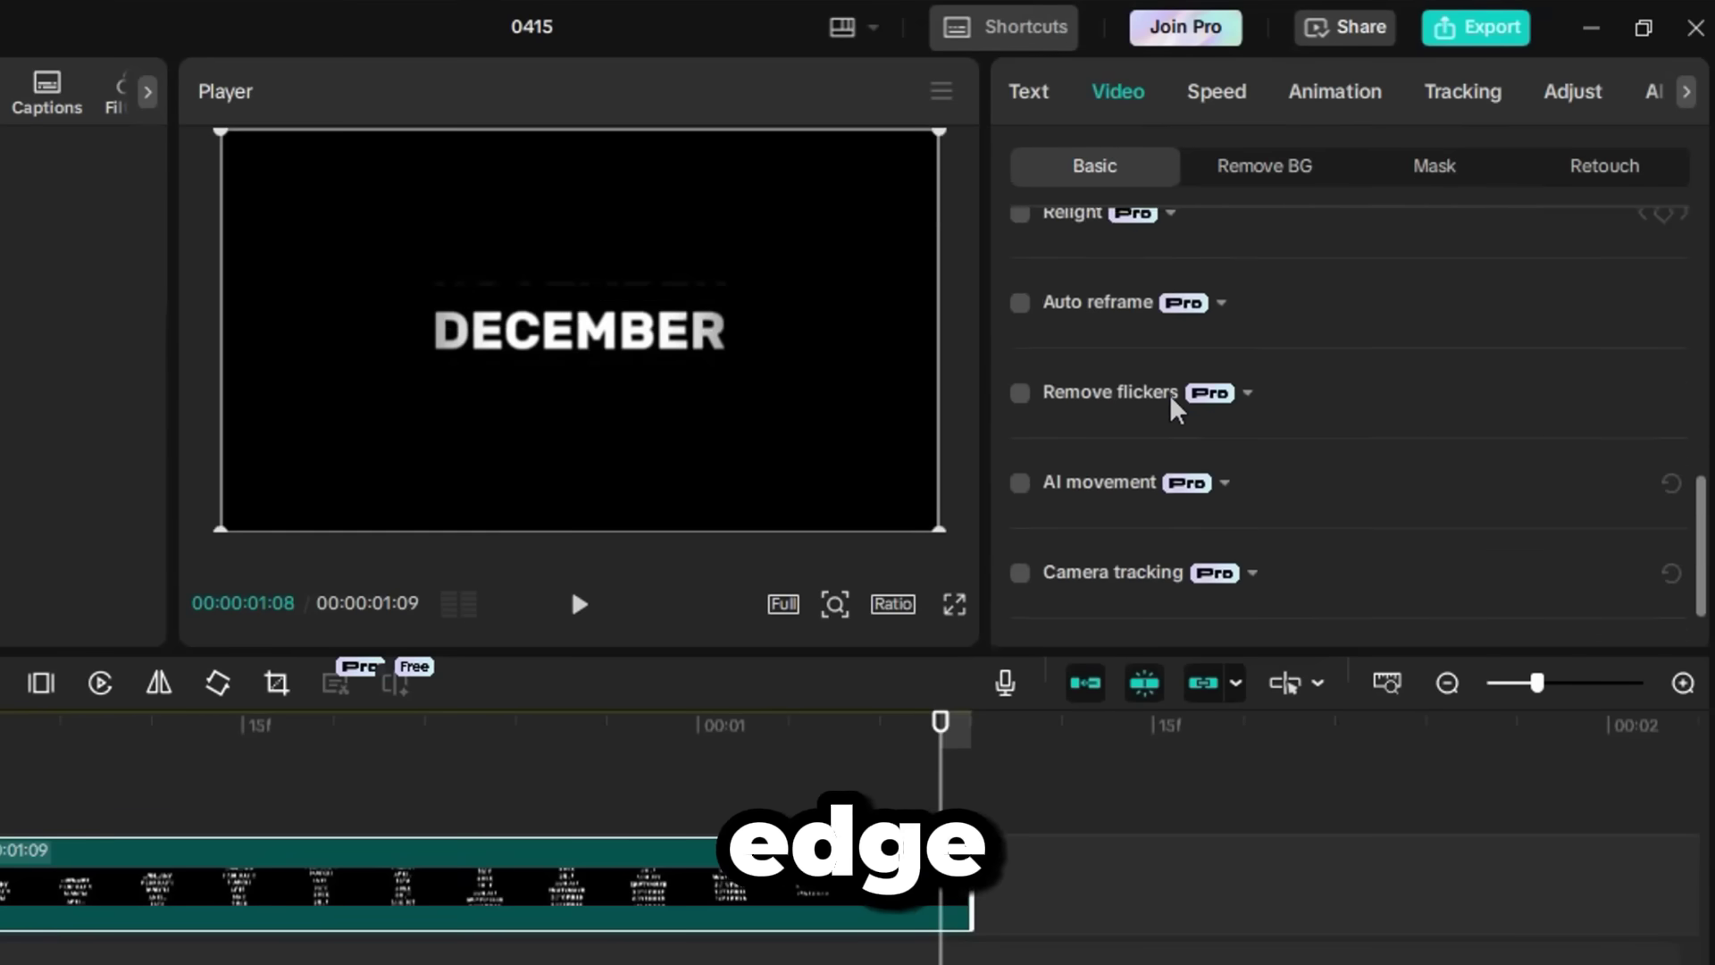
click(1020, 579)
scroll(1236, 396, down, 5)
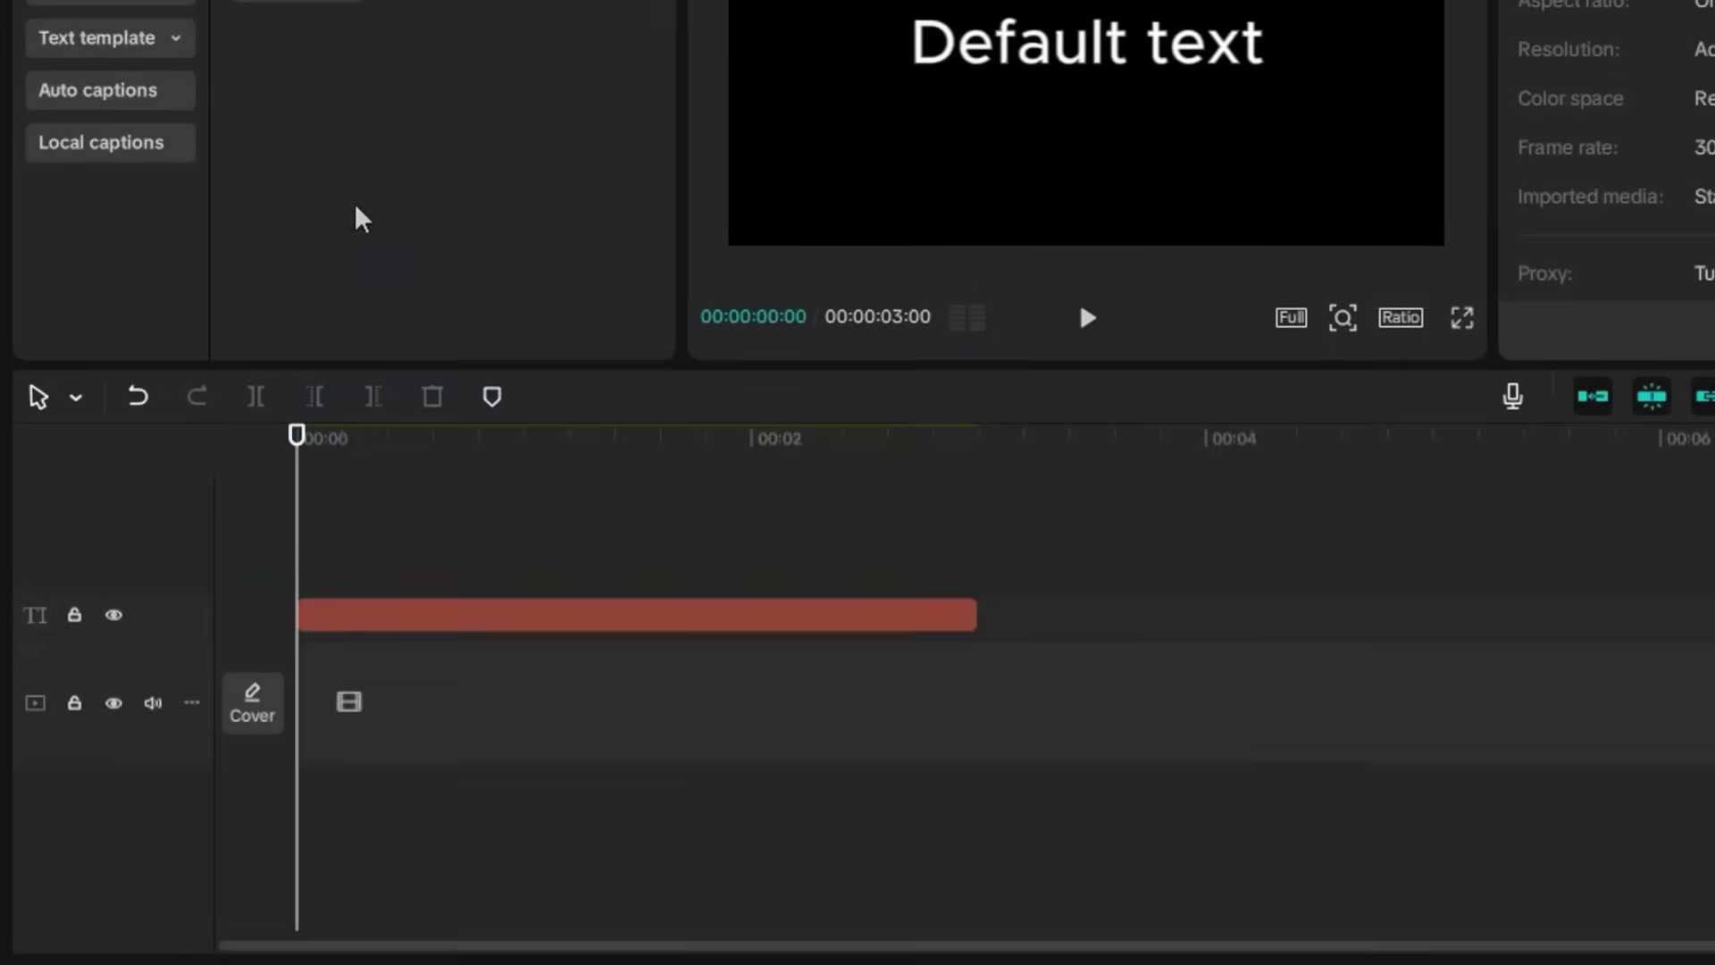
- Add a text layer reading 'O', enlarged into a ring, in Red Hat Display Regular
click(475, 880)
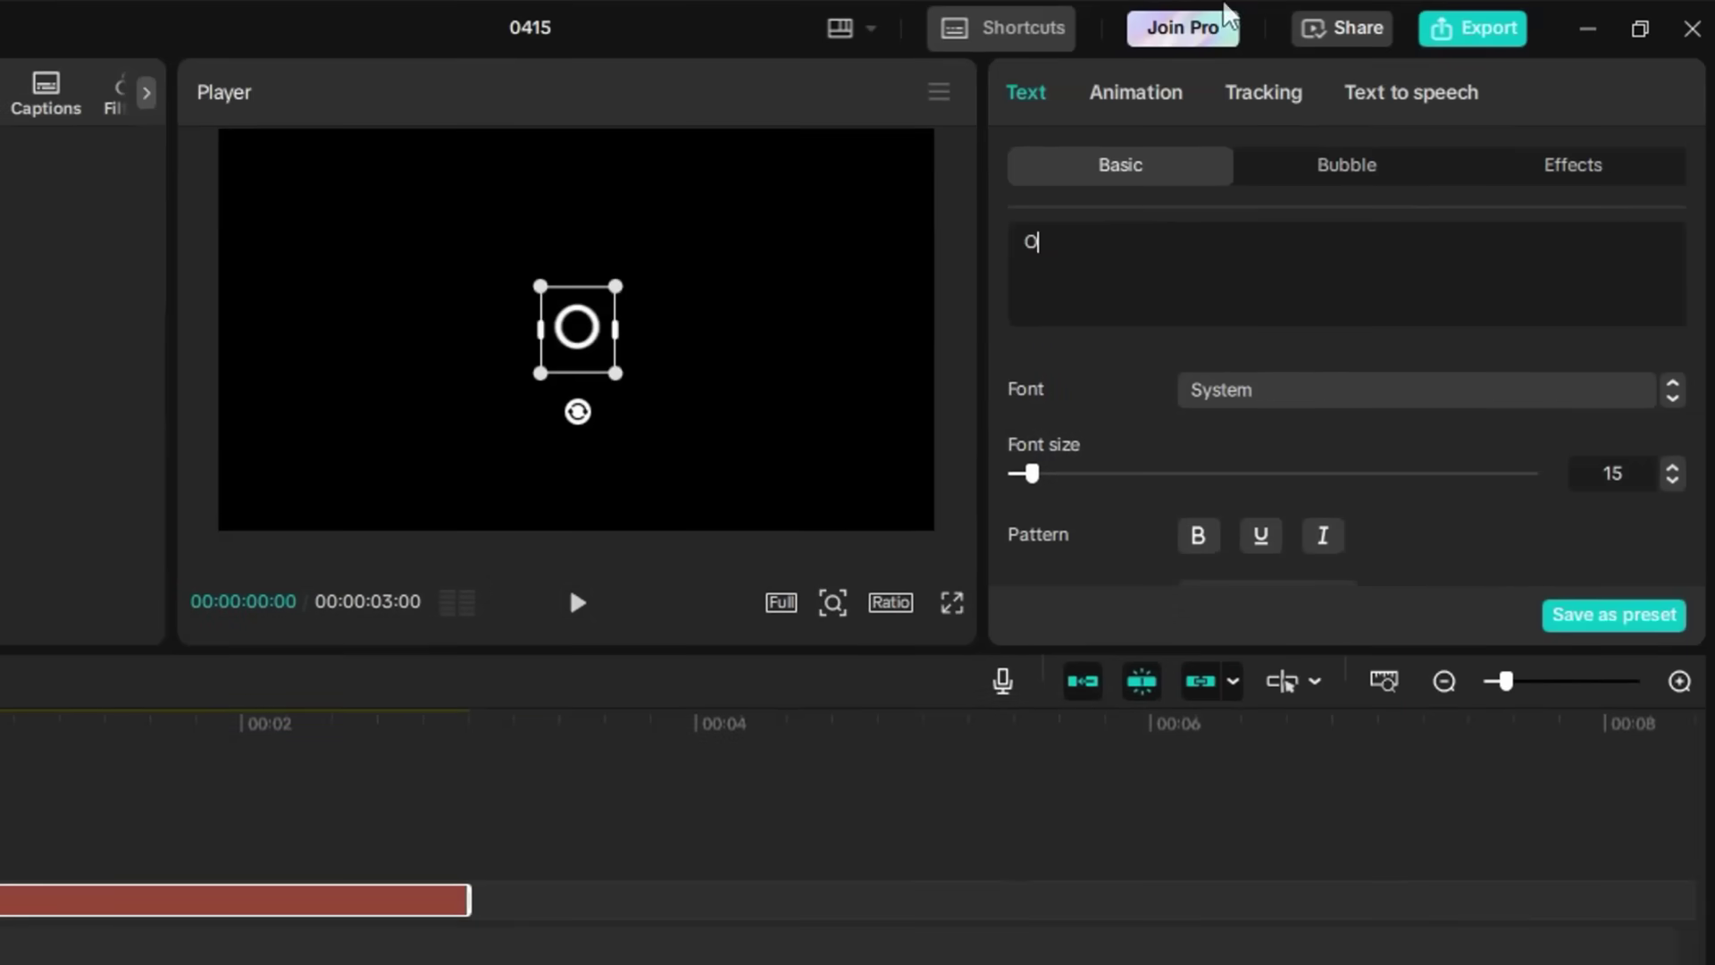
drag(622, 280, 715, 174)
click(1295, 390)
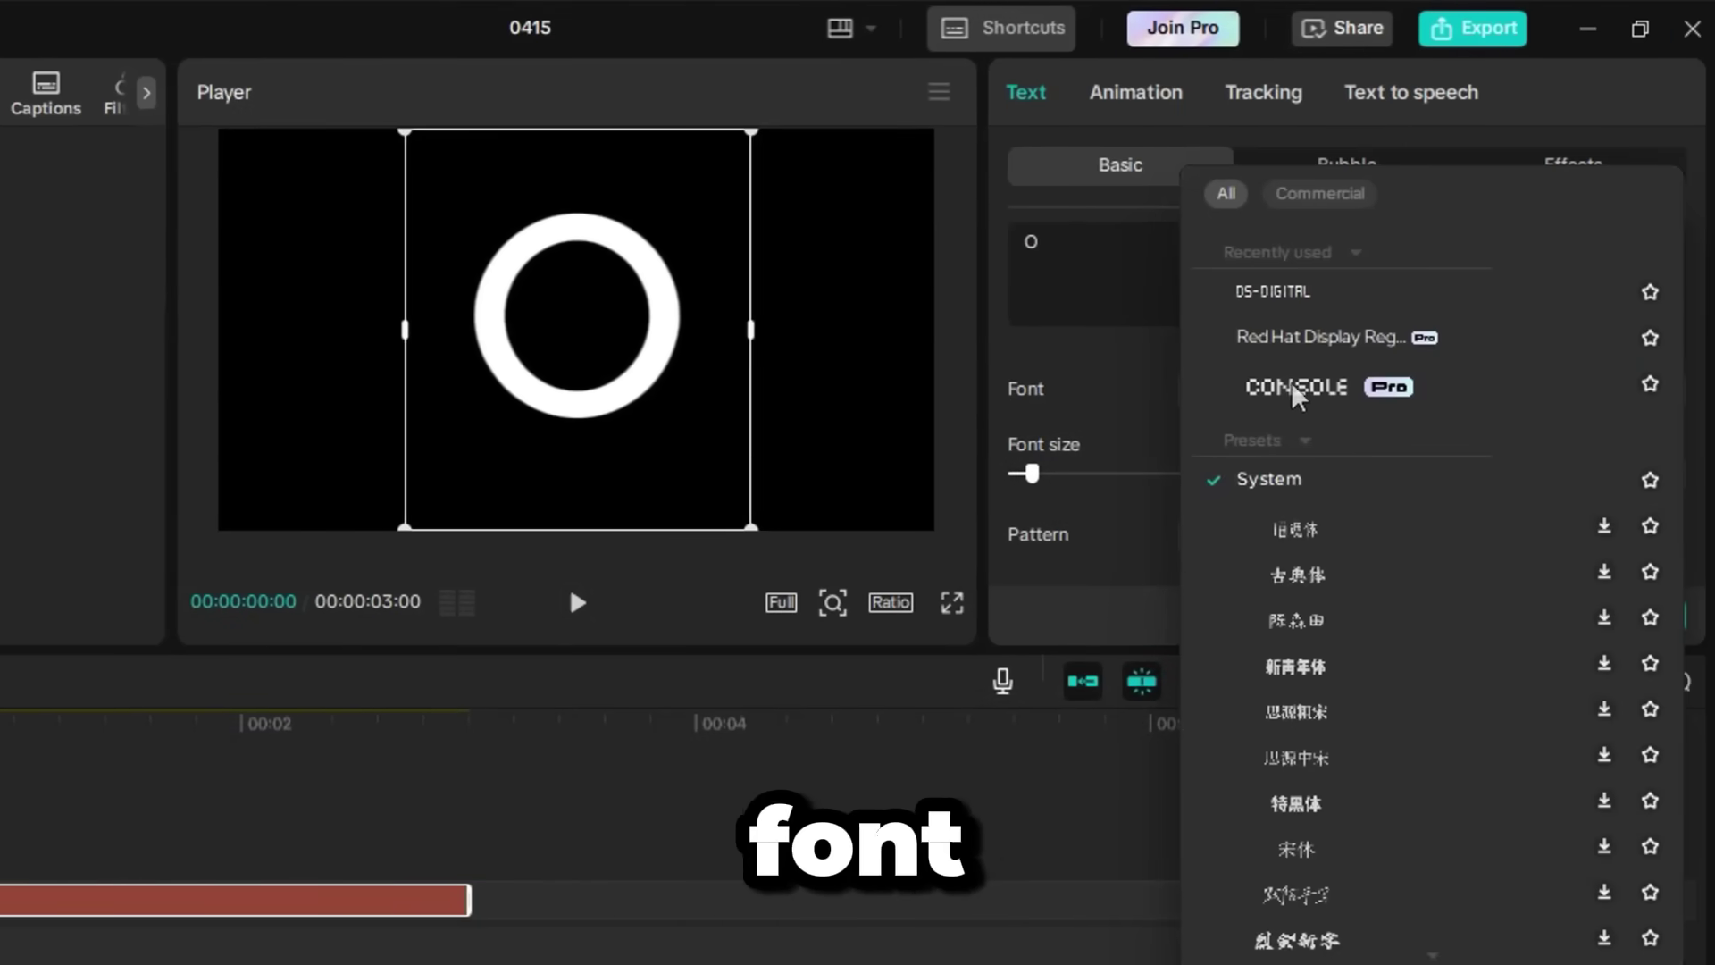
key(Escape)
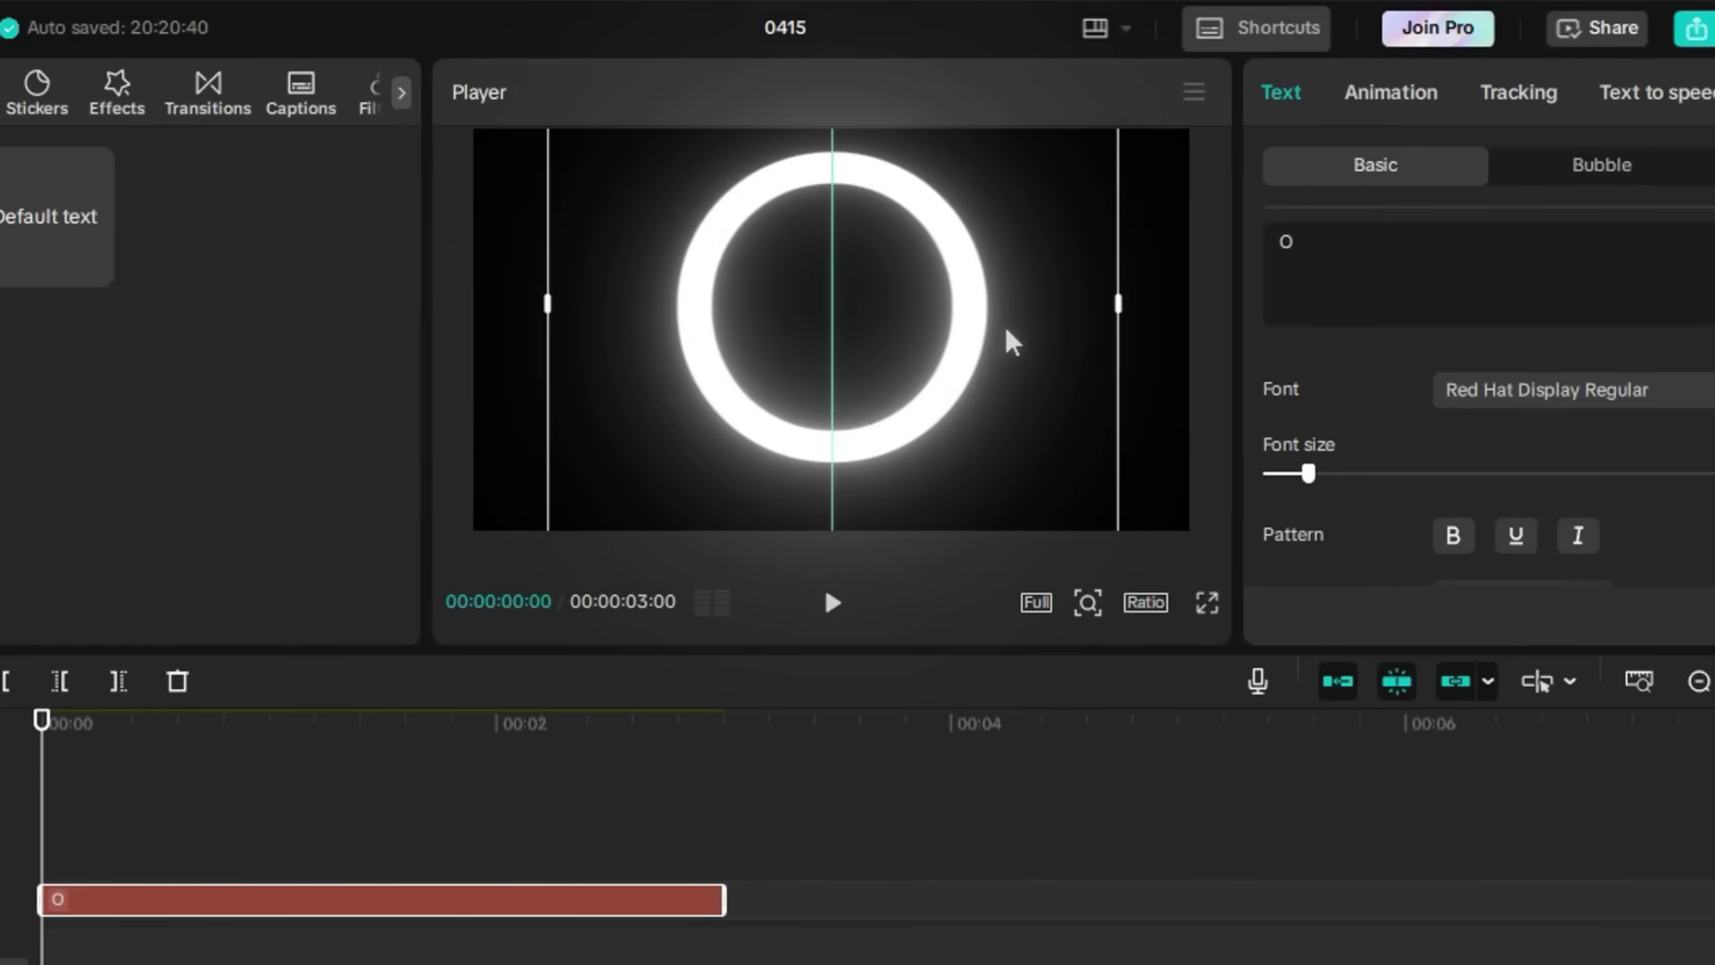
scroll(1509, 476, down, 3)
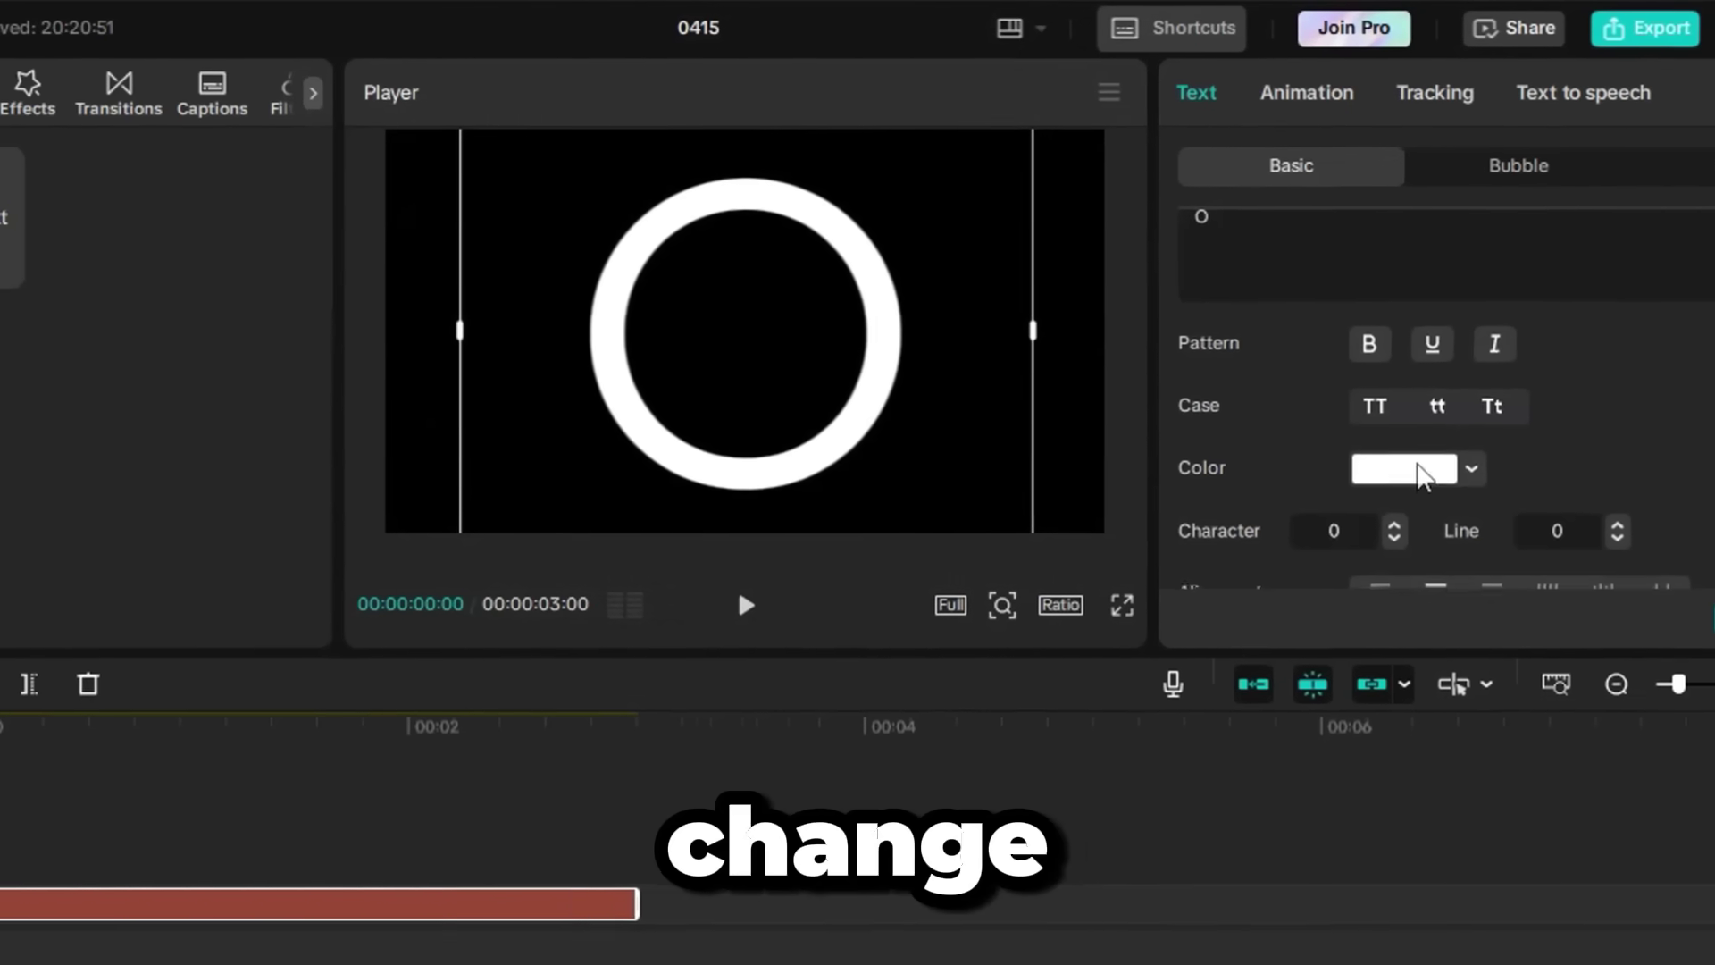
click(1475, 470)
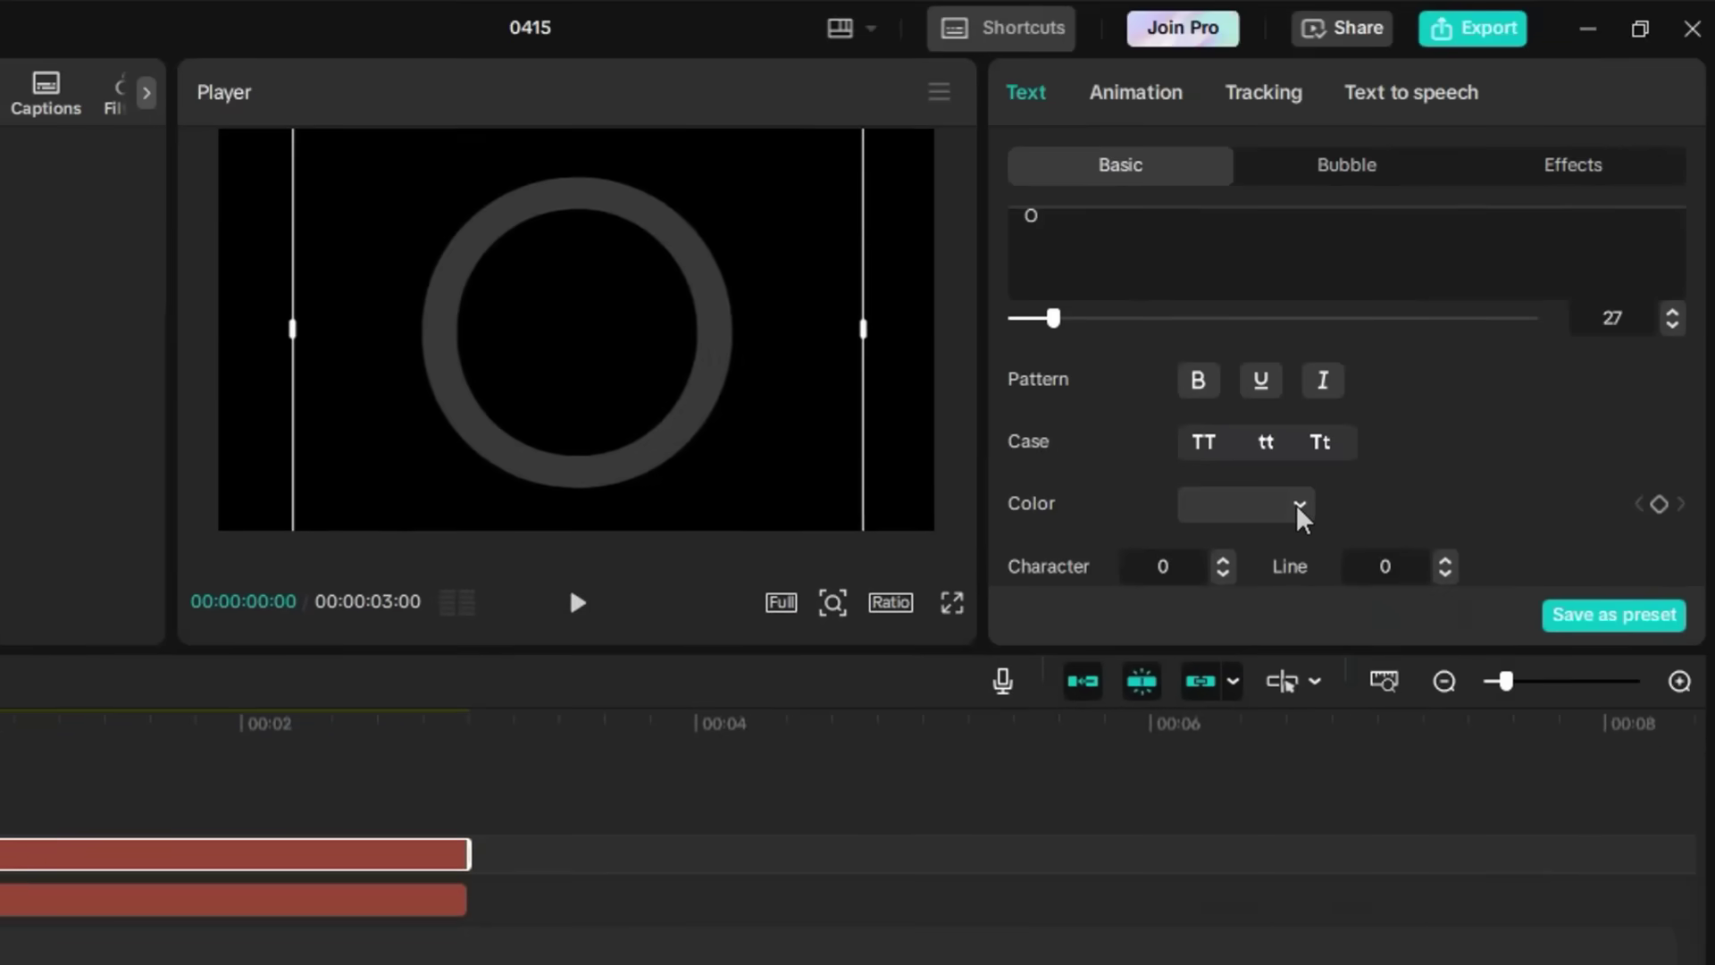
- Shift the duplicated O ring's colour to blue with the hue slider
click(1714, 230)
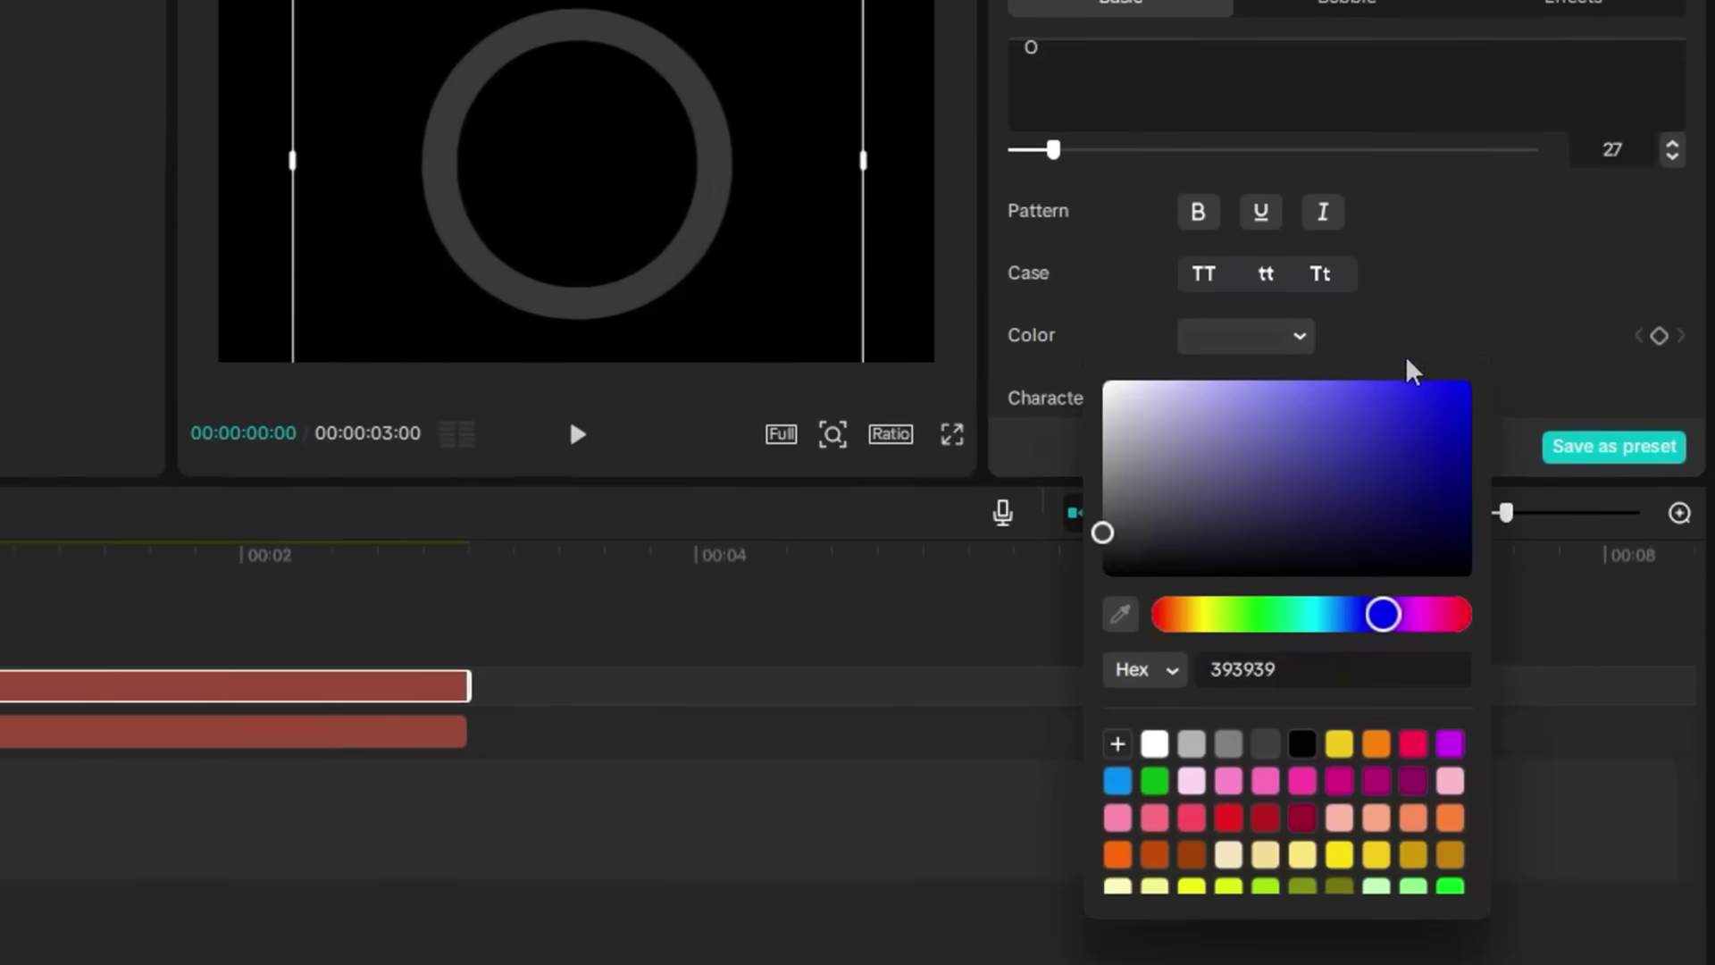
drag(1379, 499, 1367, 502)
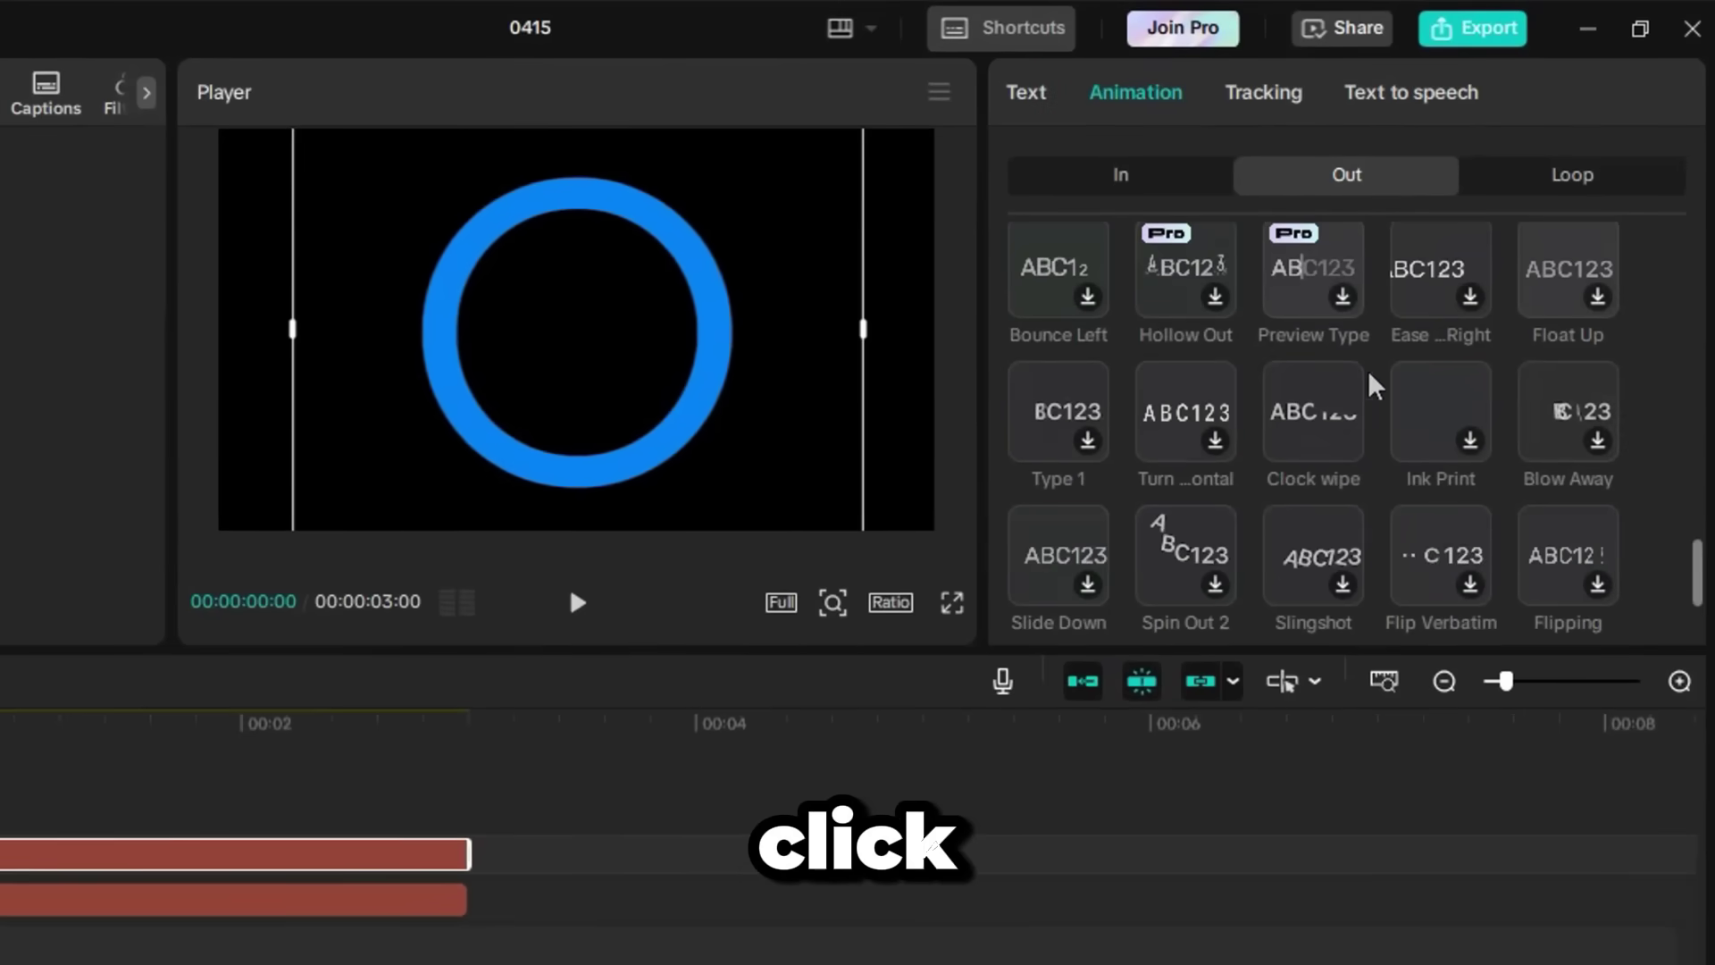
- Give the blue ring a Clock wipe exit animation lengthened to 8.3 seconds
click(1333, 418)
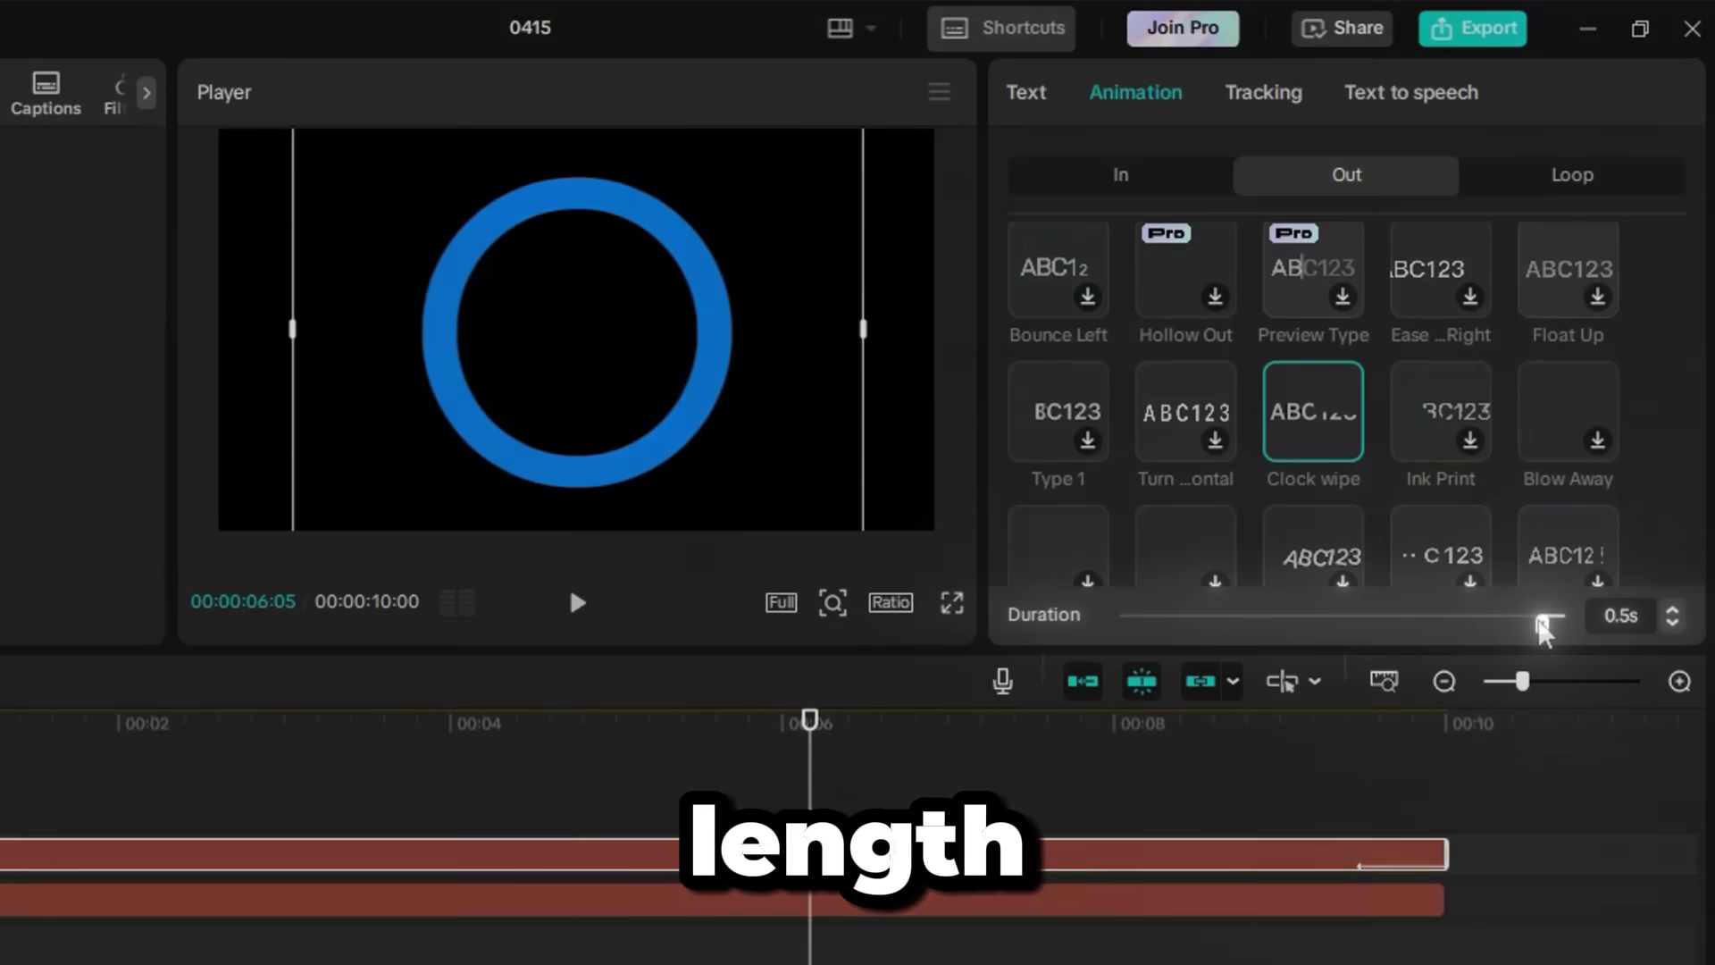
drag(1529, 639, 1122, 644)
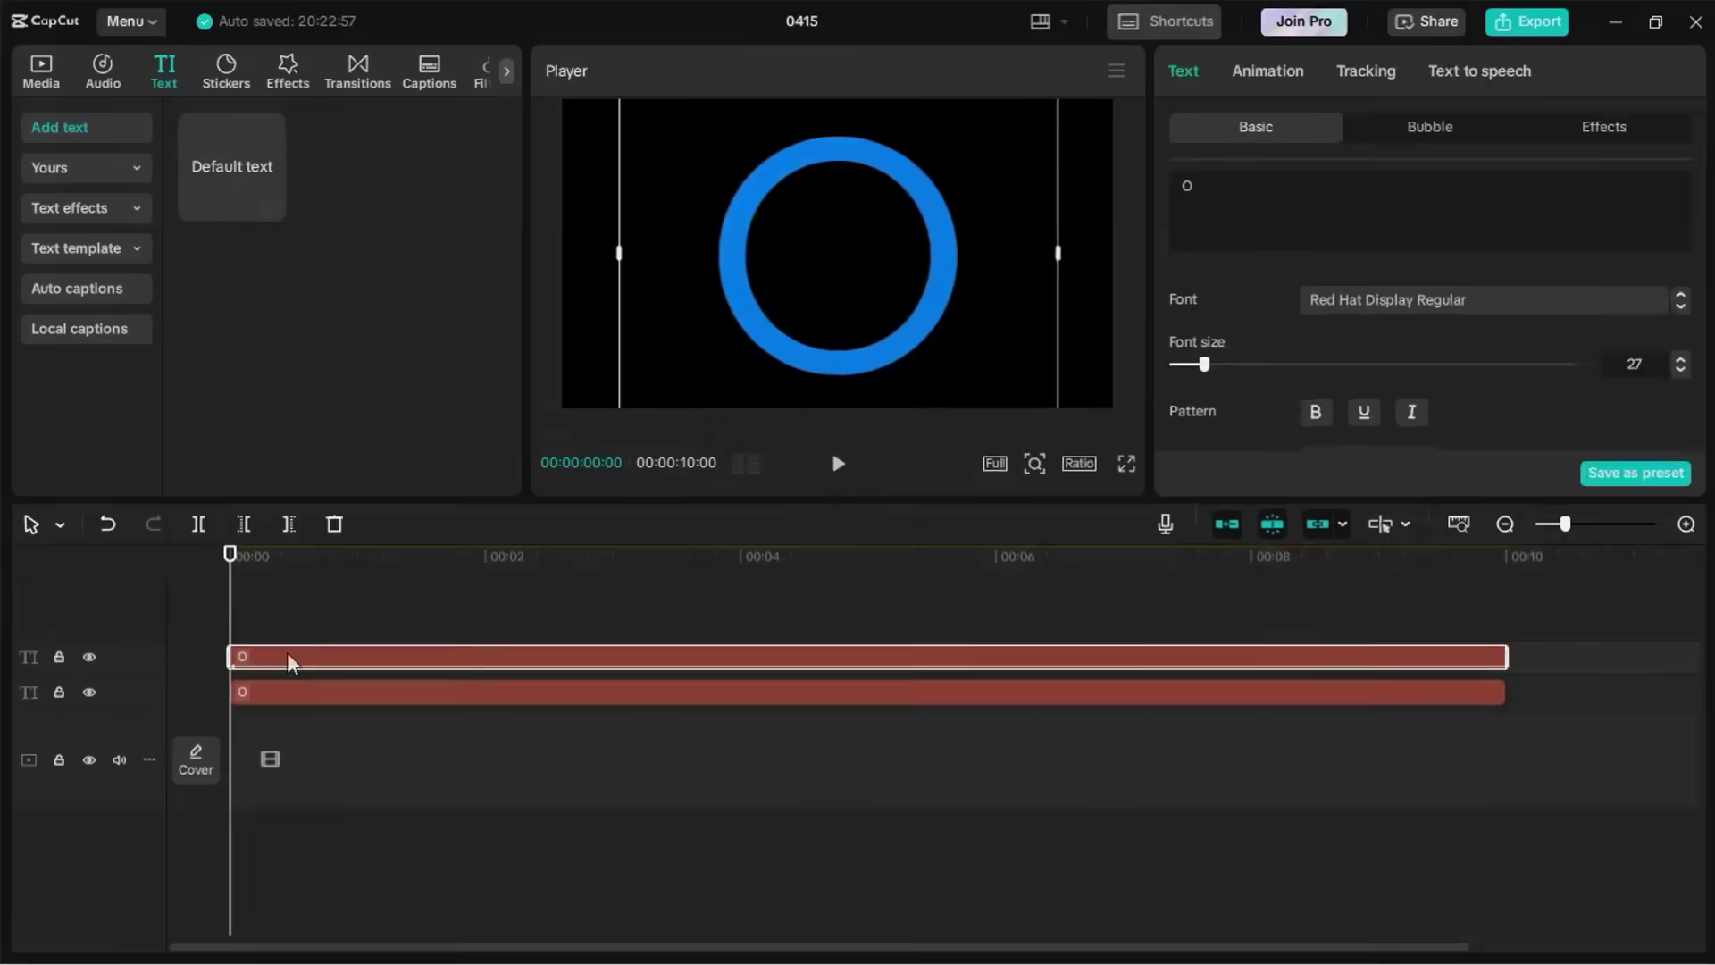
- Combine both rings into a compound clip and reverse it
right_click(288, 657)
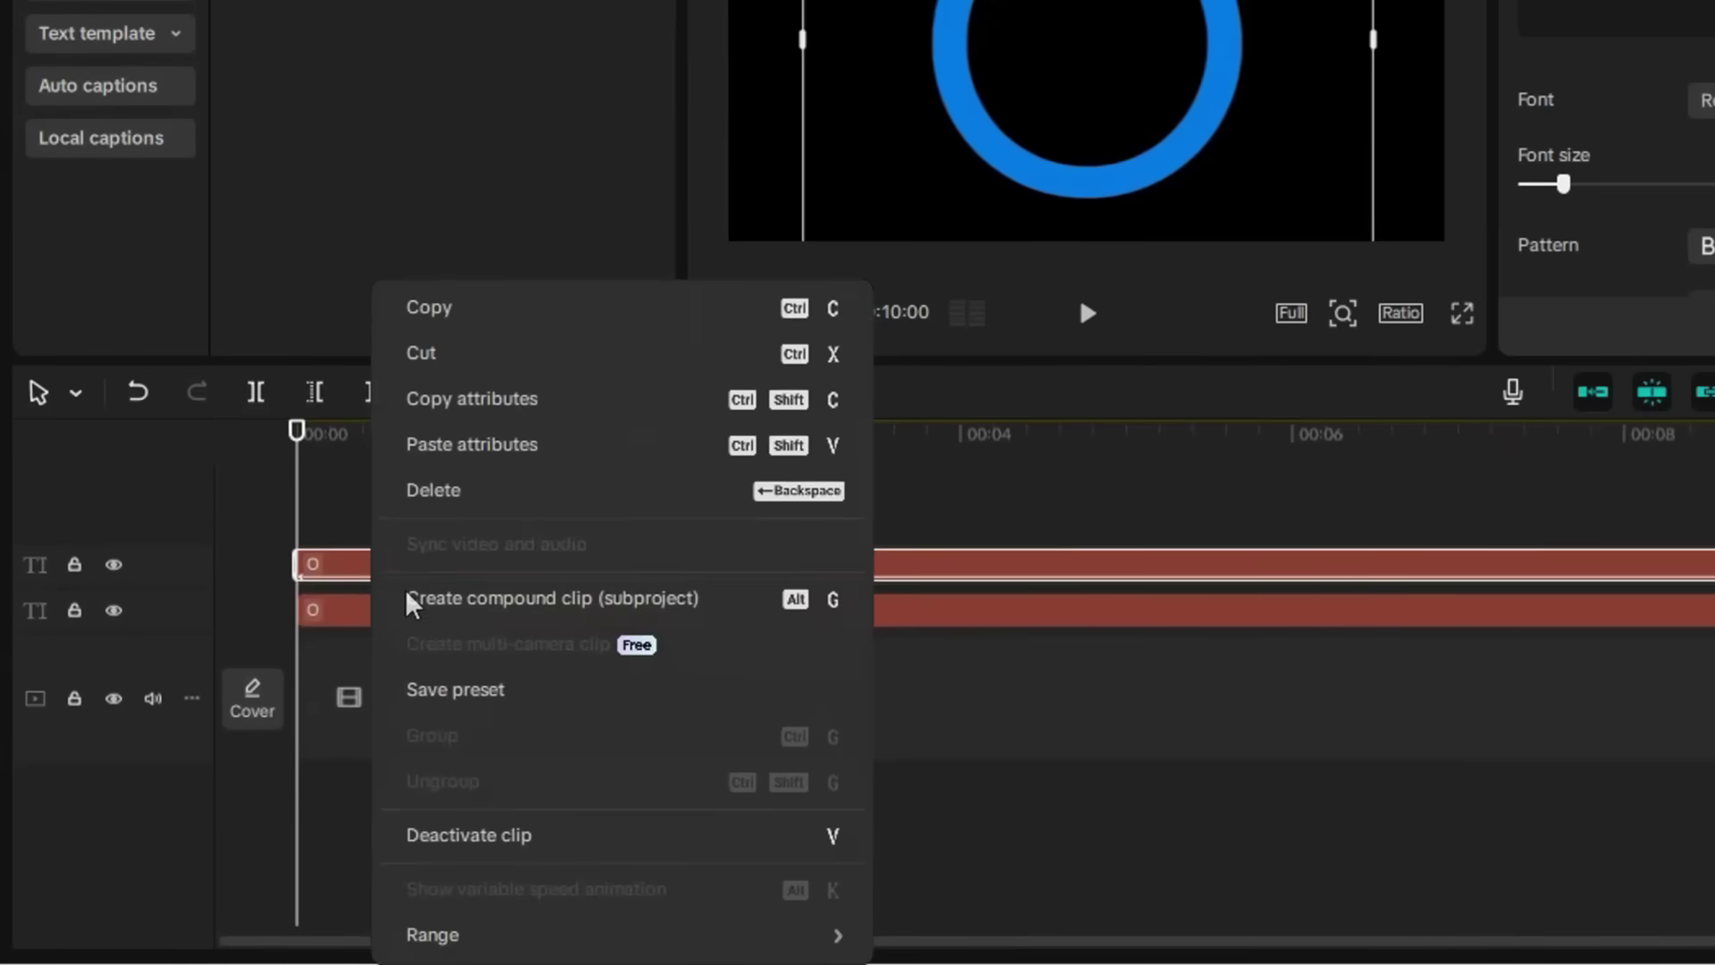
click(420, 611)
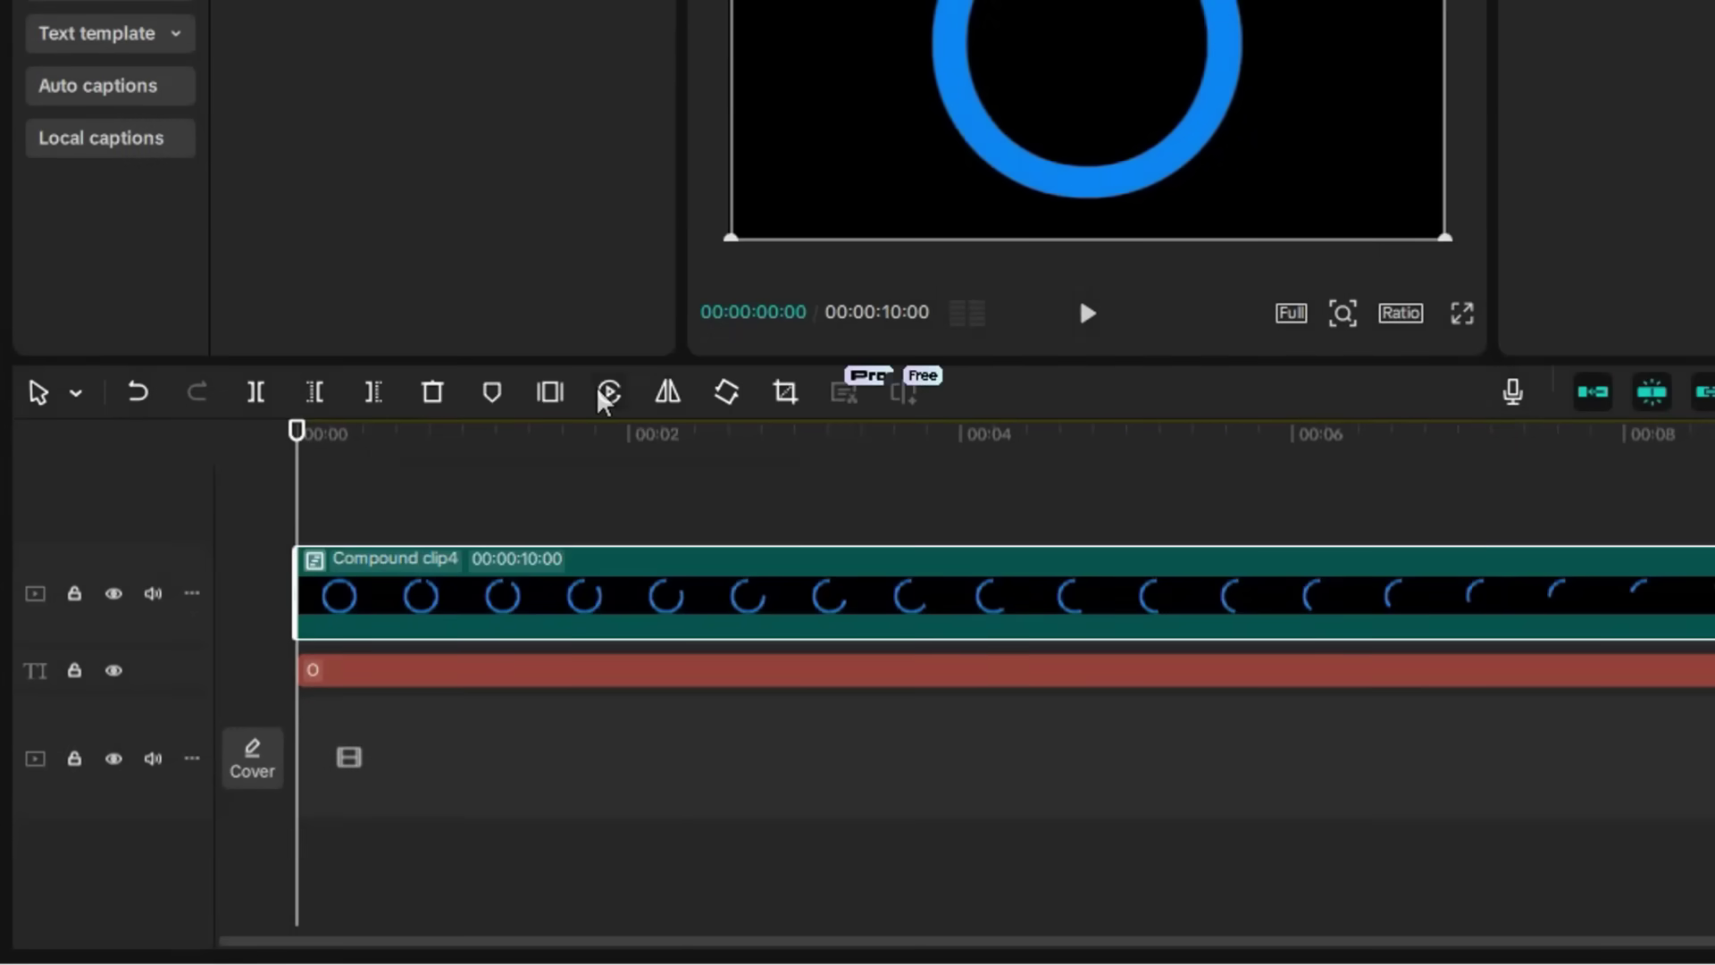
click(607, 393)
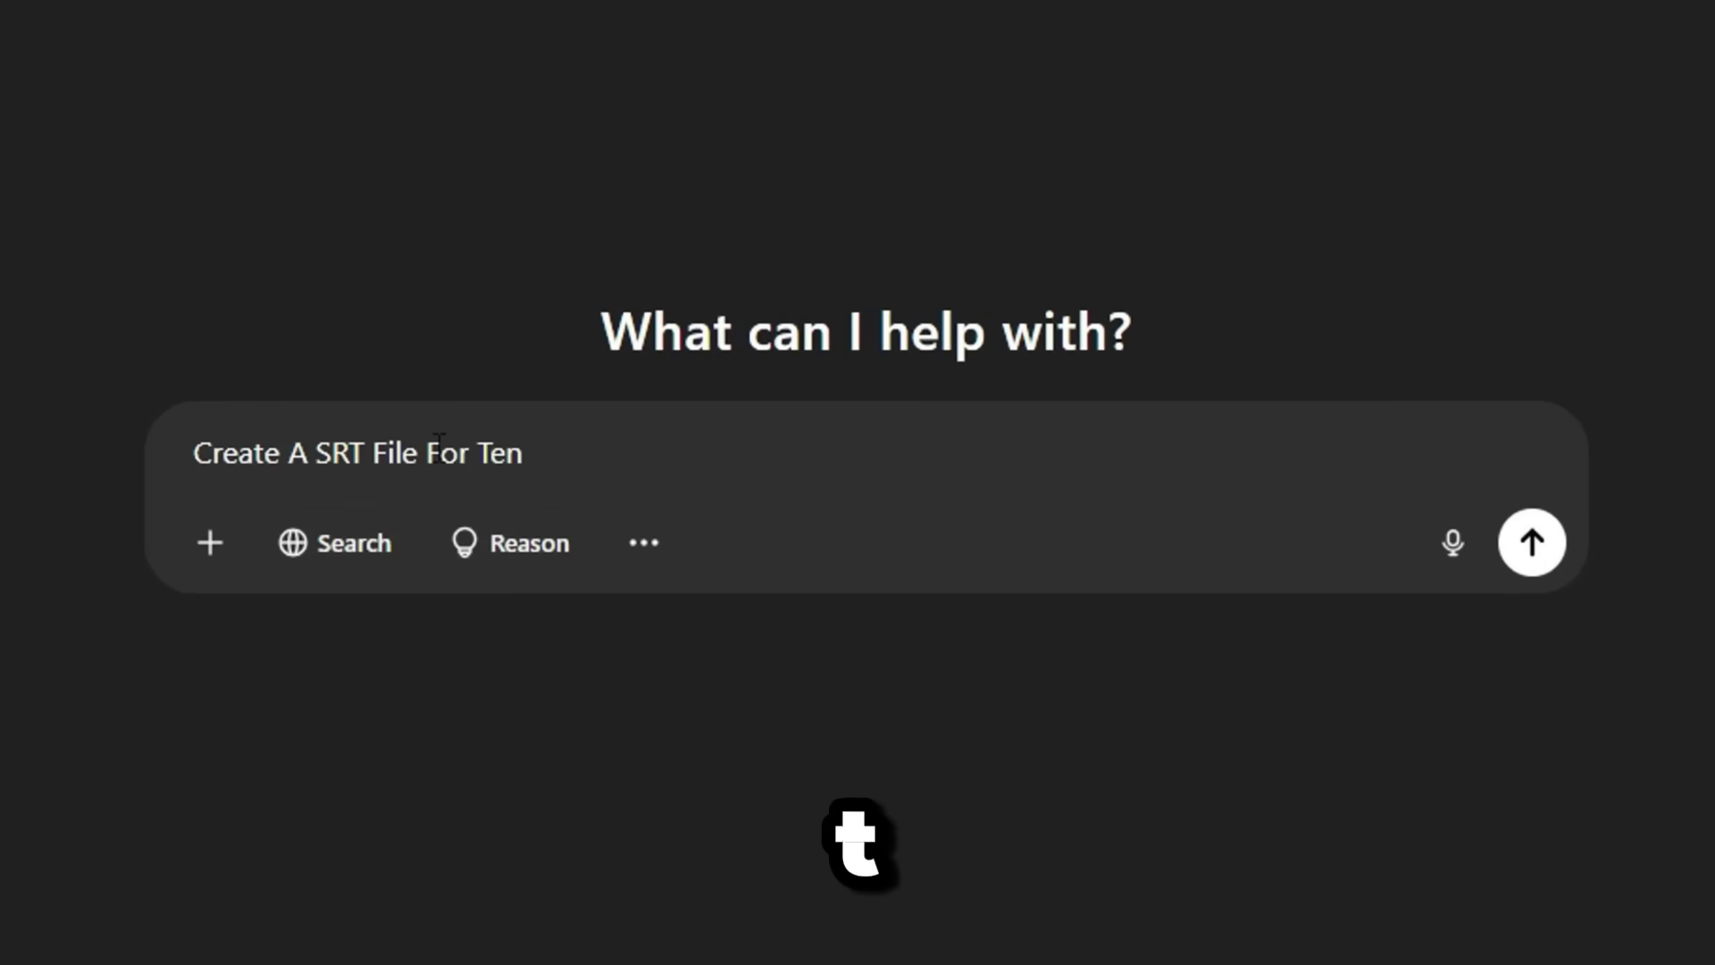
- Request a ten-second countdown SRT from ChatGPT, paste it into Notepad, save as Countdown.srt
text( File For Ten Second Countdown)
key(Return)
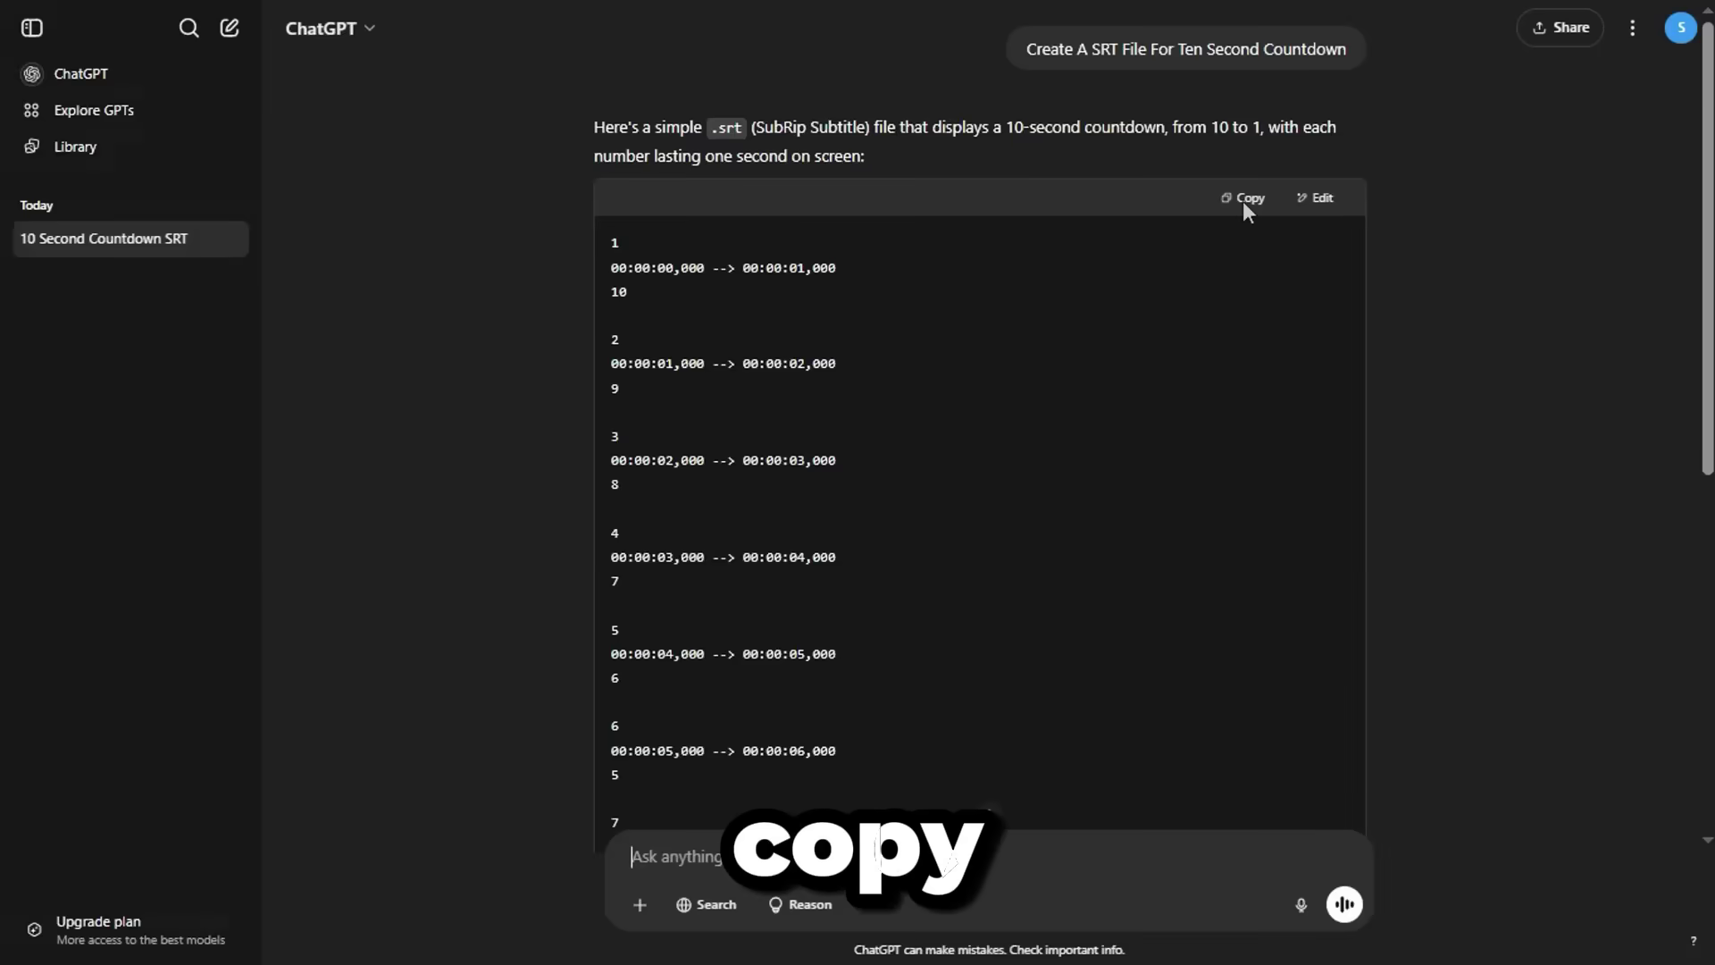
right_click(156, 198)
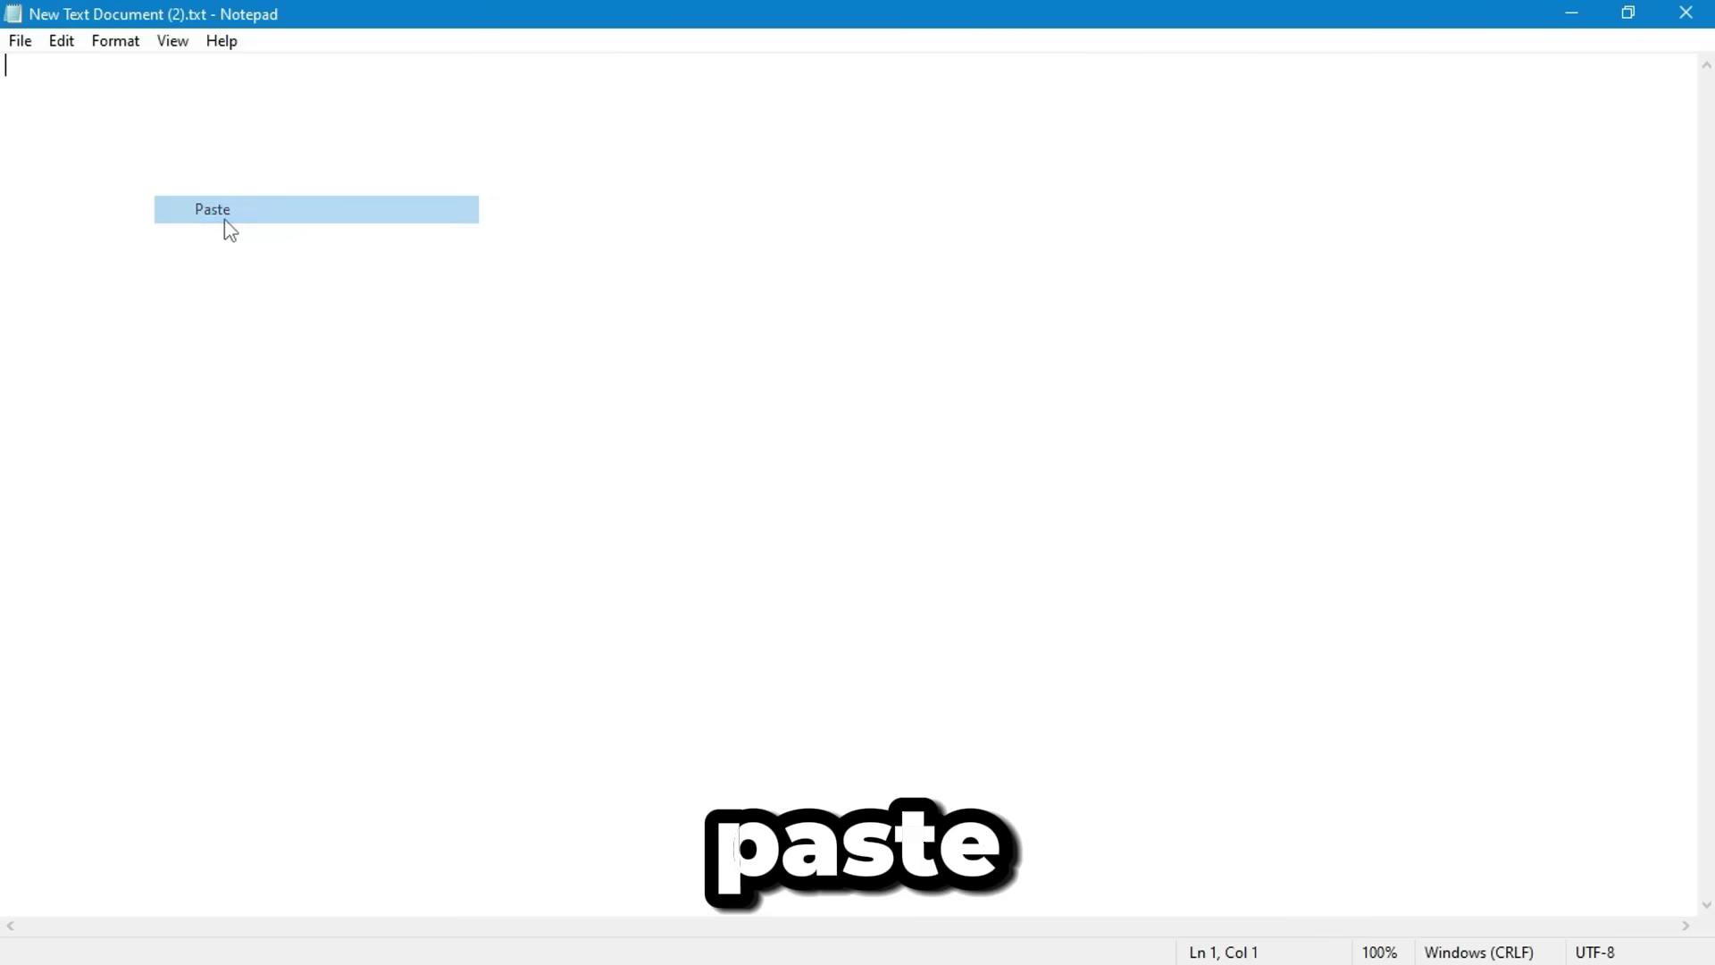
click(225, 210)
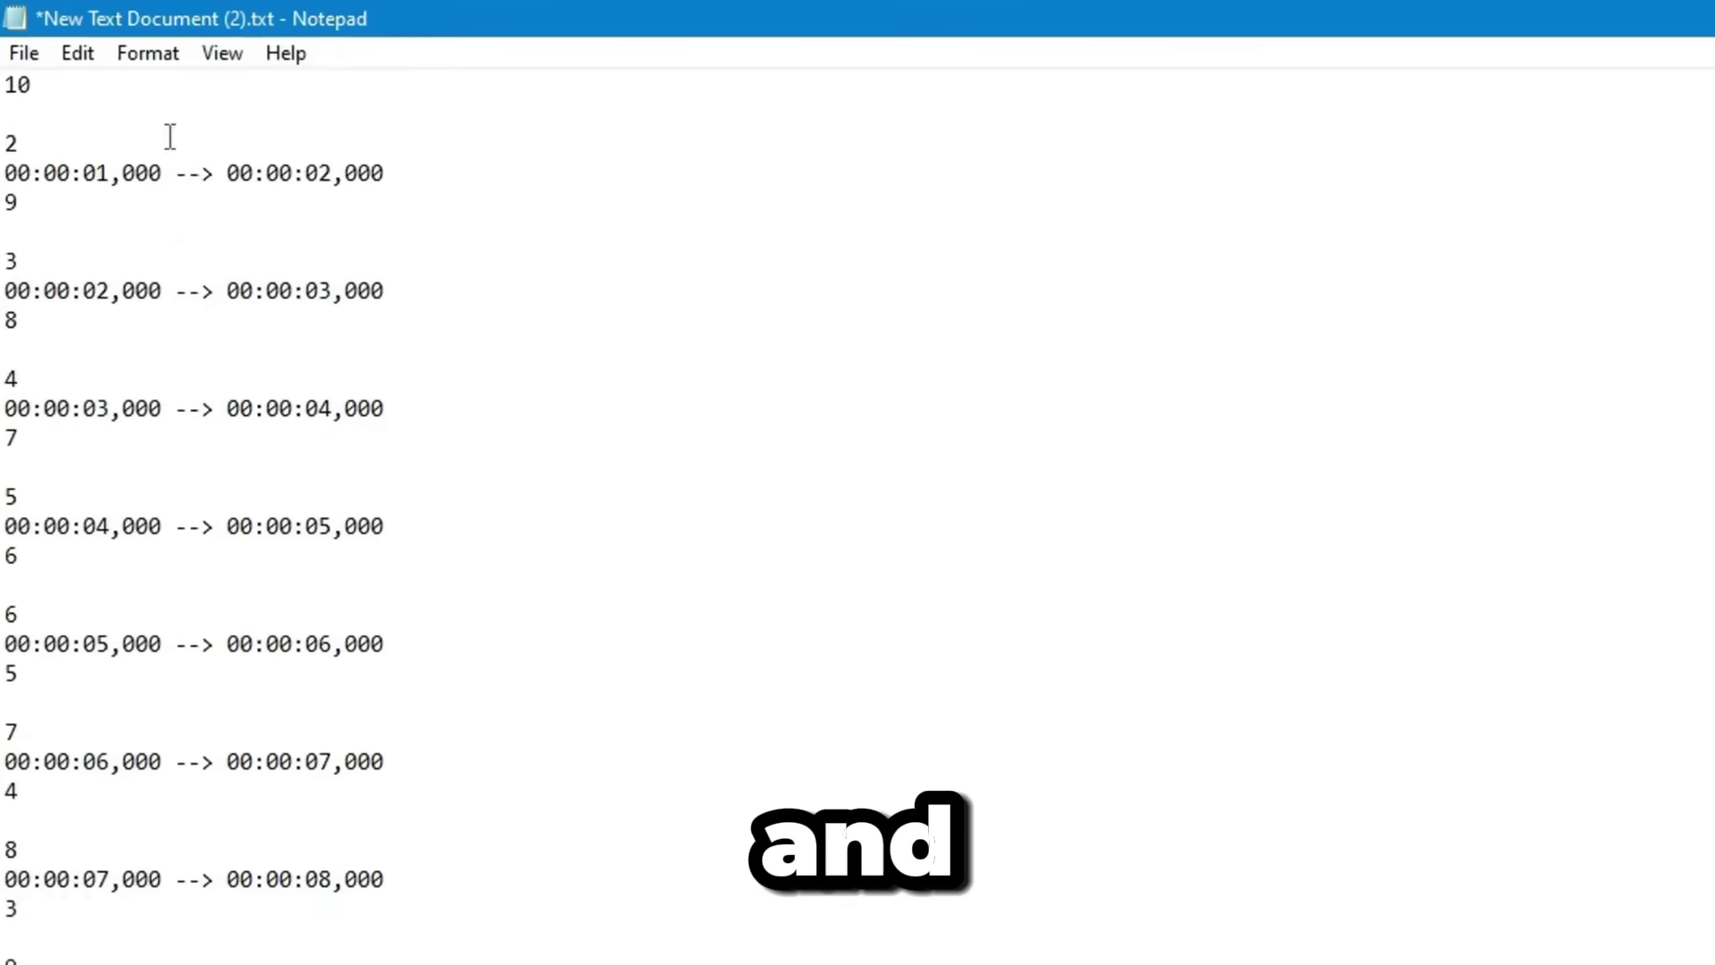
click(19, 41)
click(98, 180)
text(Countdown)
key(End)
key(BackSpace)
key(BackSpace)
key(BackSpace)
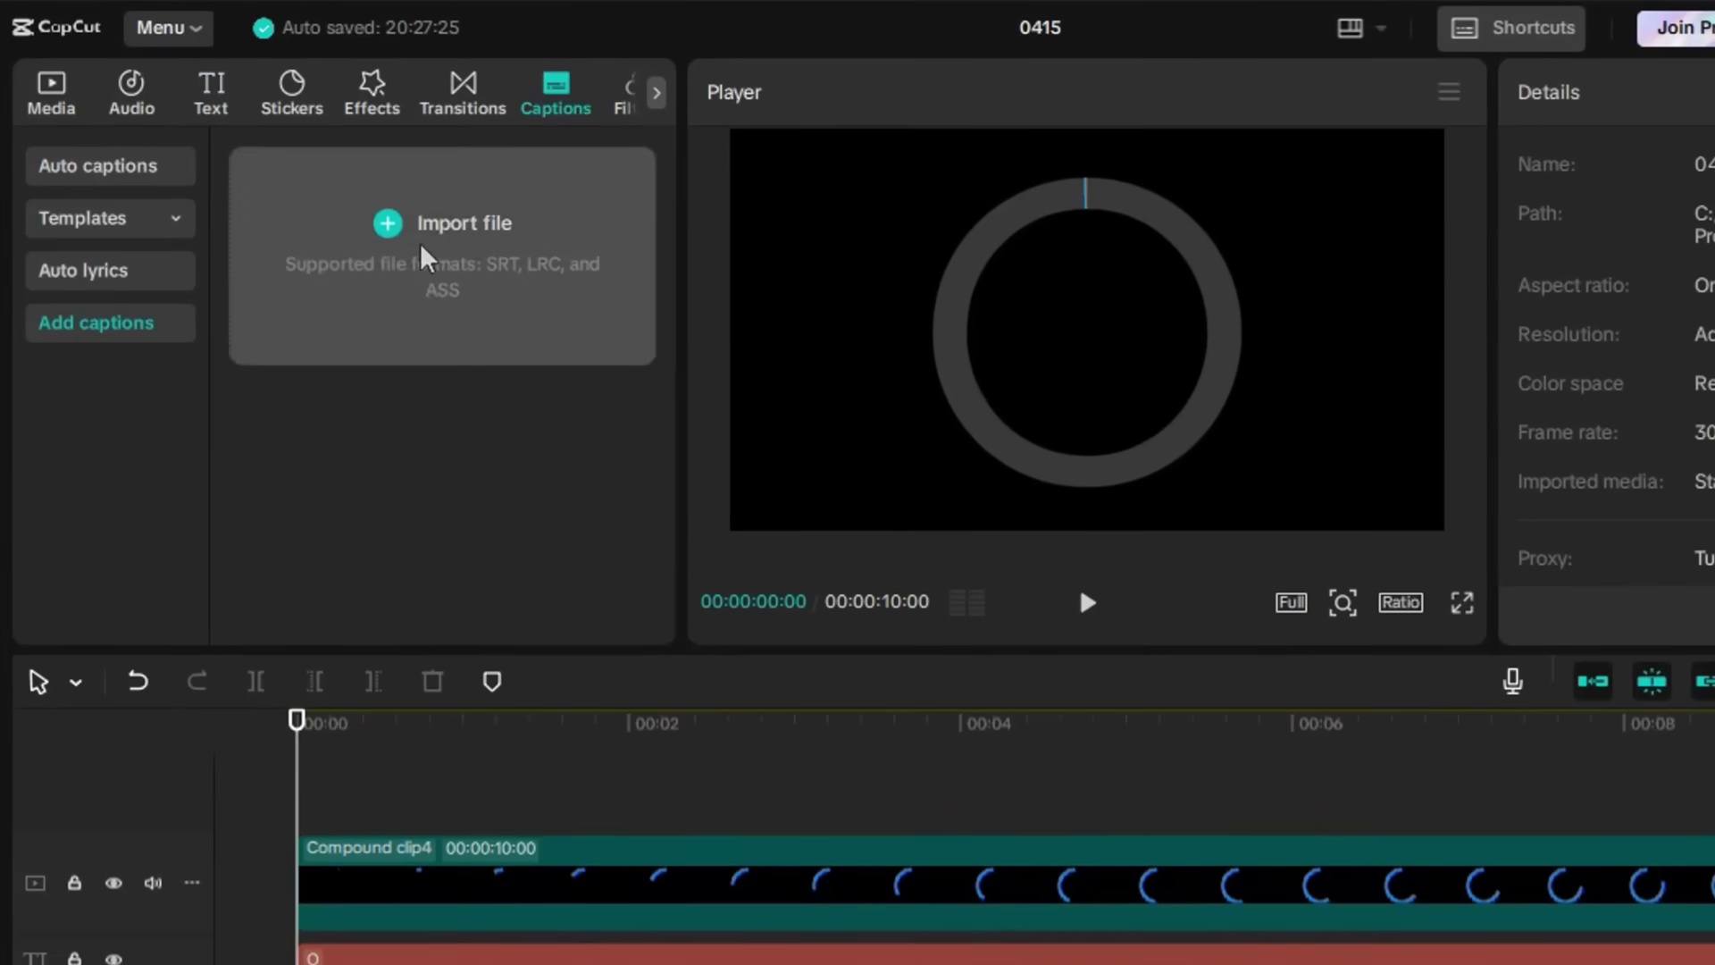
- Import Countdown.srt and add it to the timeline as captions
click(435, 252)
click(420, 226)
click(1256, 923)
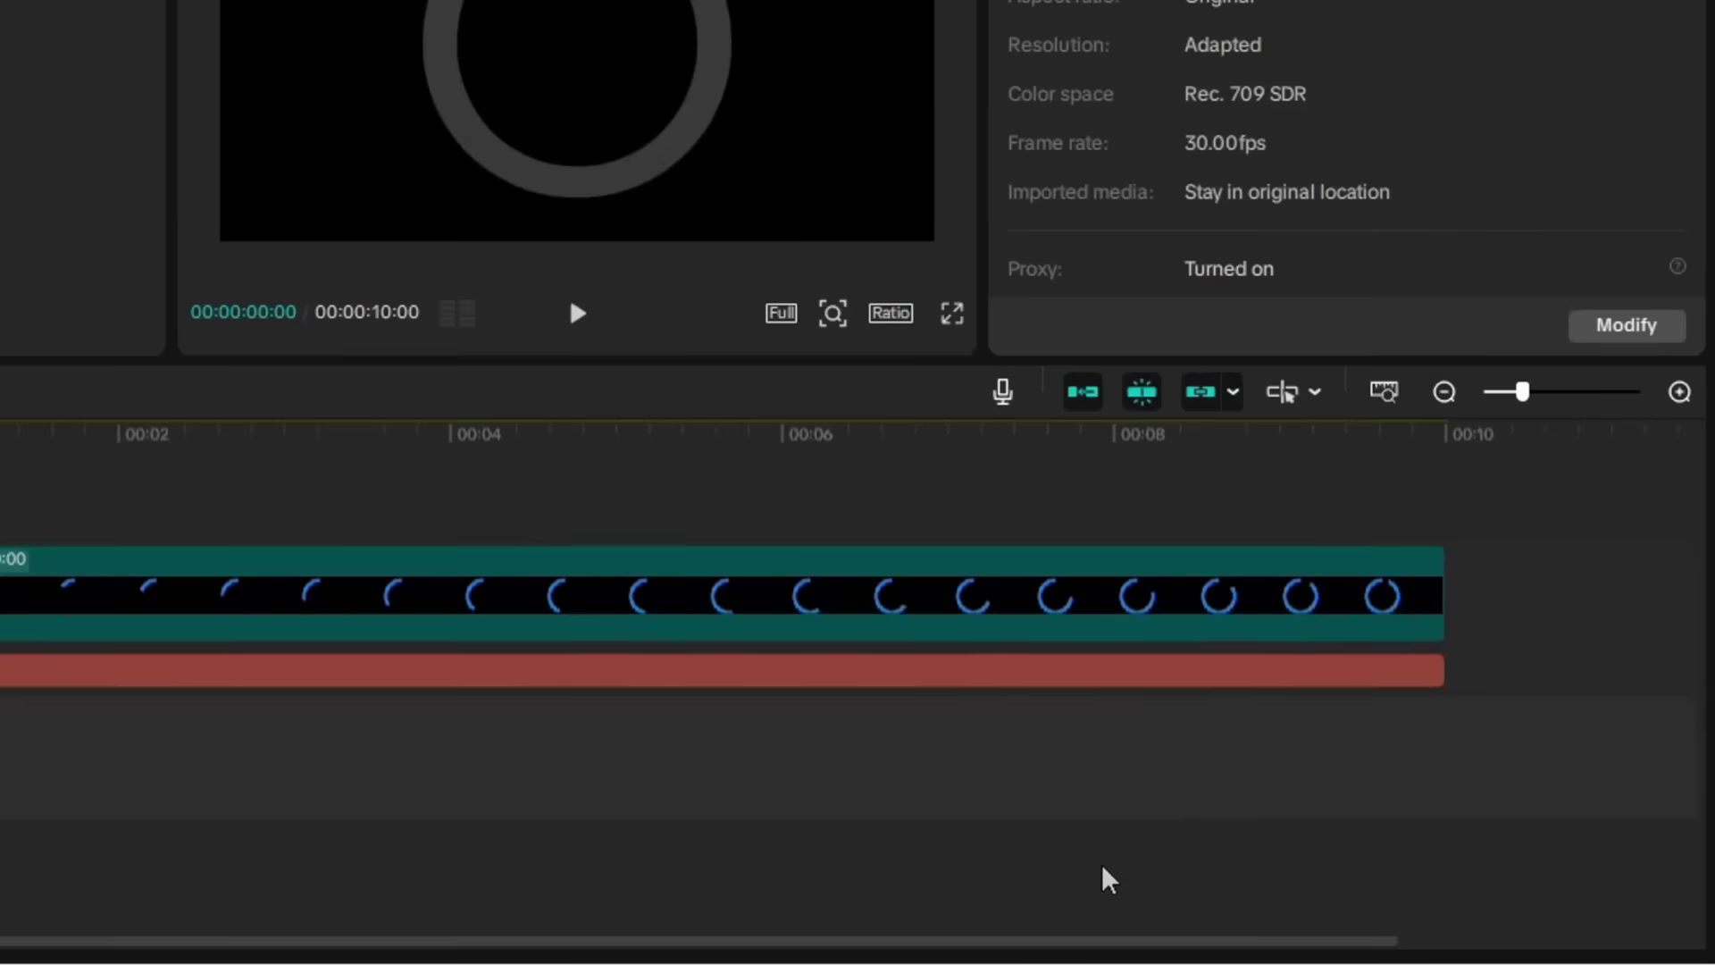
click(260, 240)
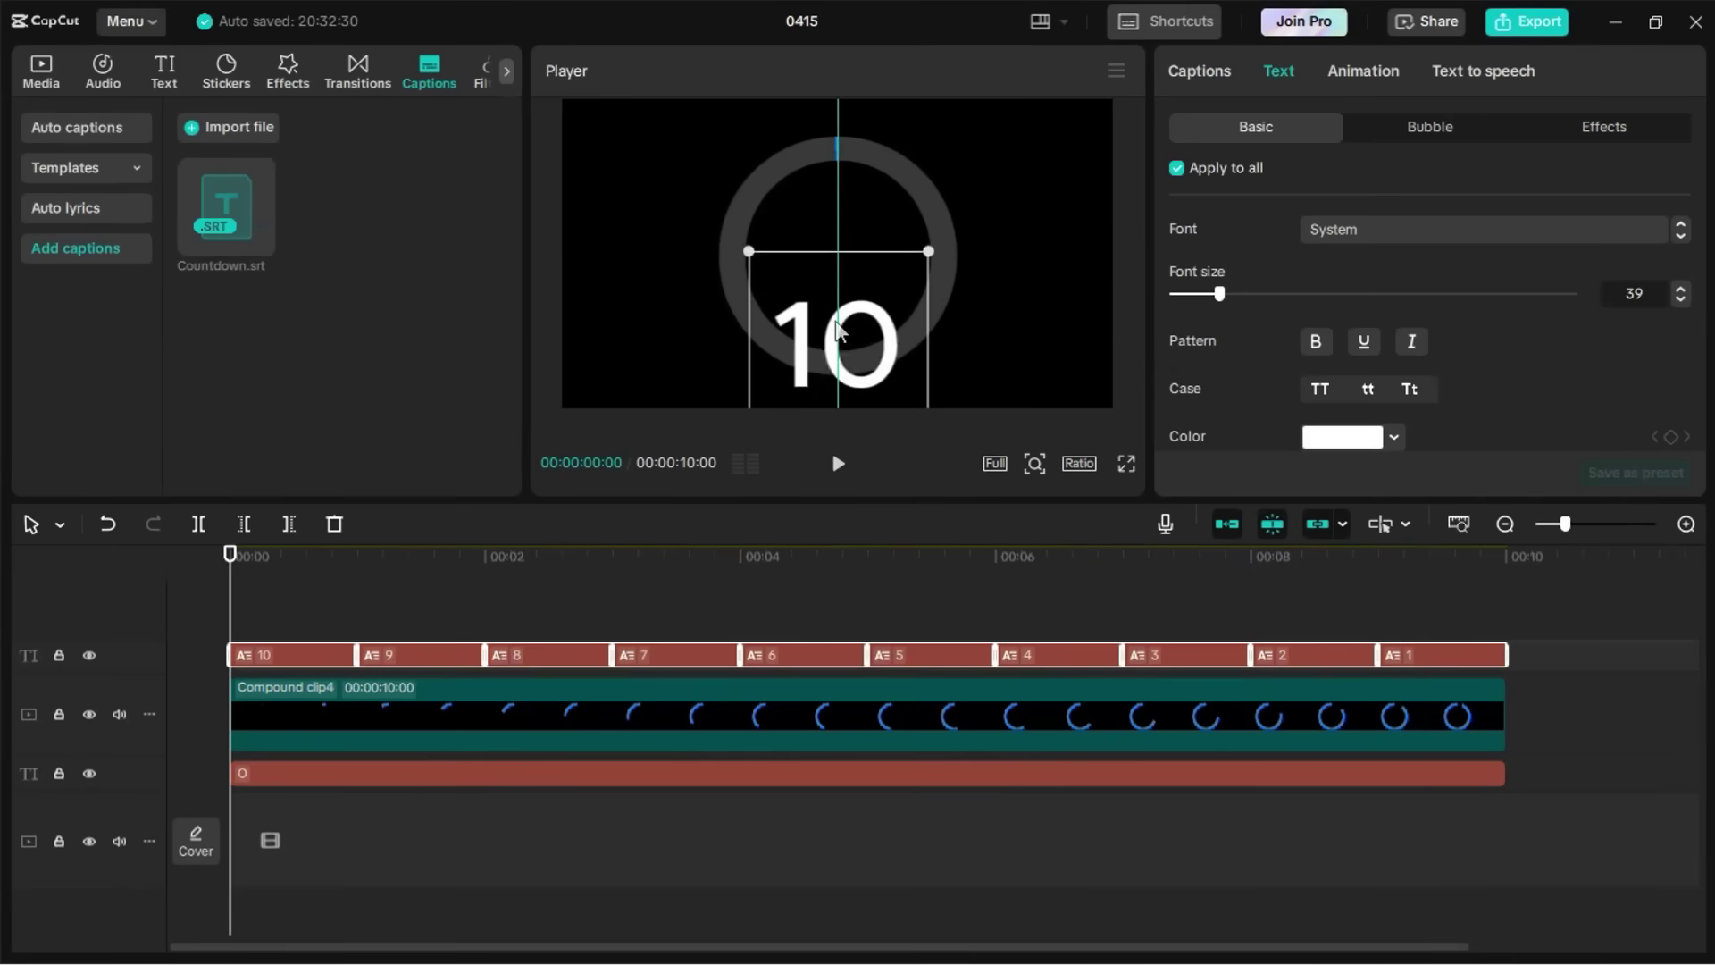
- Centre the countdown numbers inside the ring and set the DS-DIGITAL font
drag(836, 330, 836, 234)
click(1407, 232)
scroll(1413, 239, up, 2)
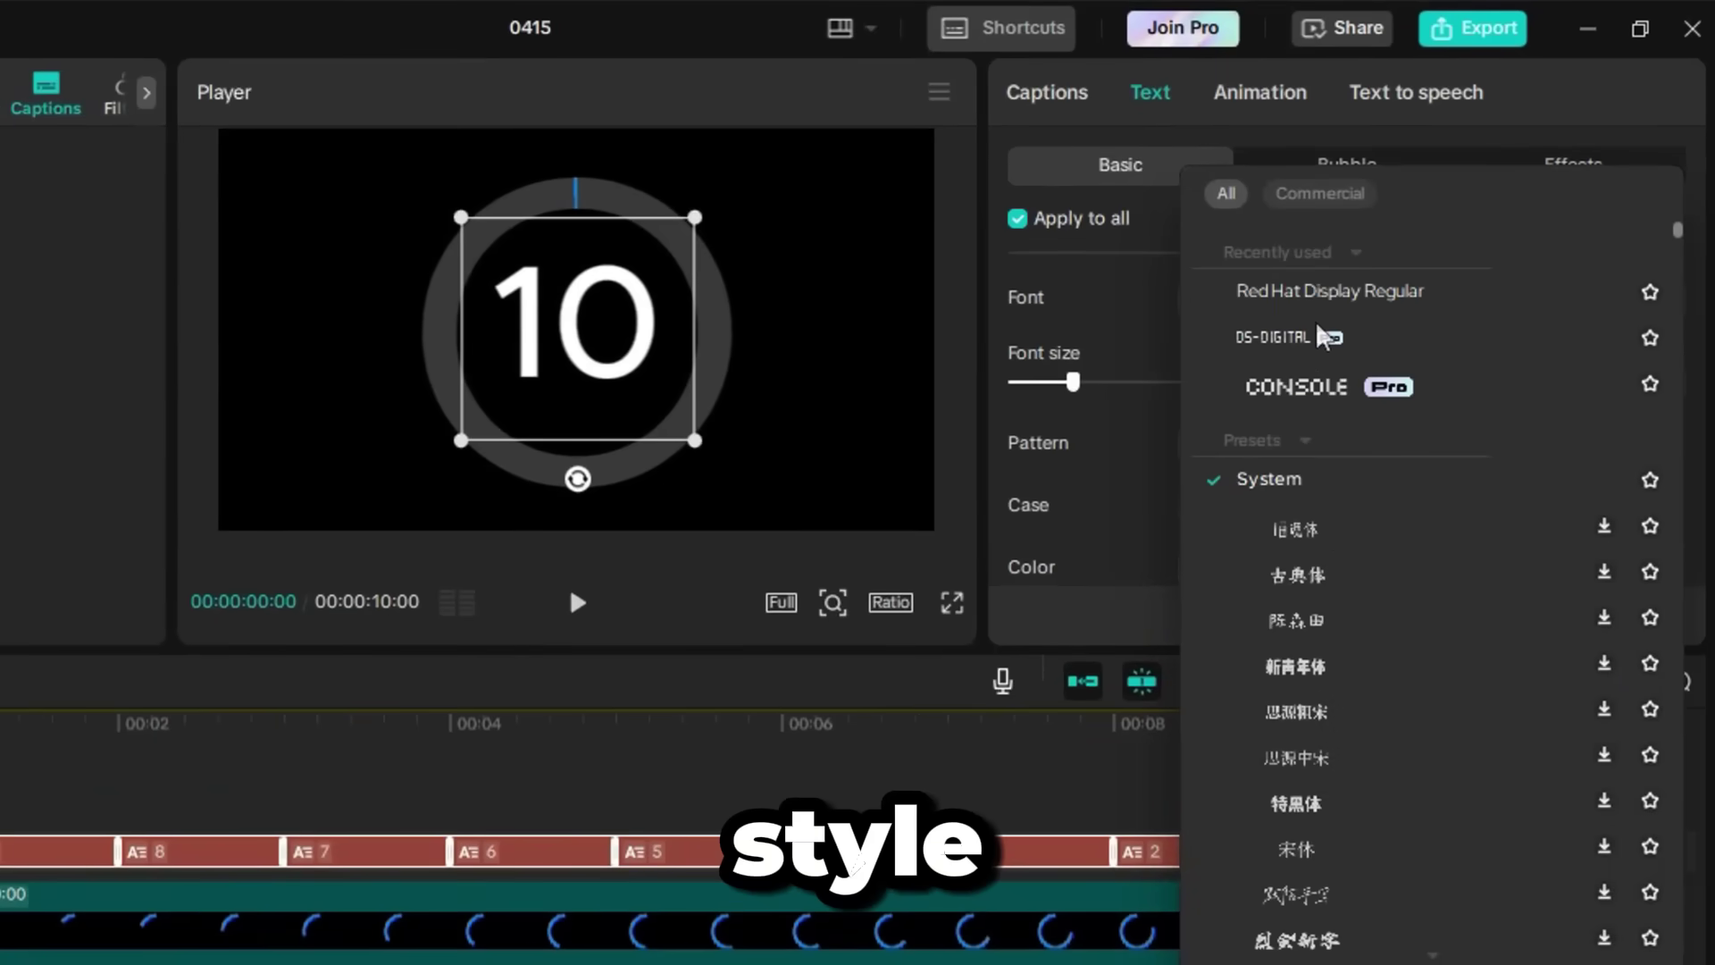
click(1324, 337)
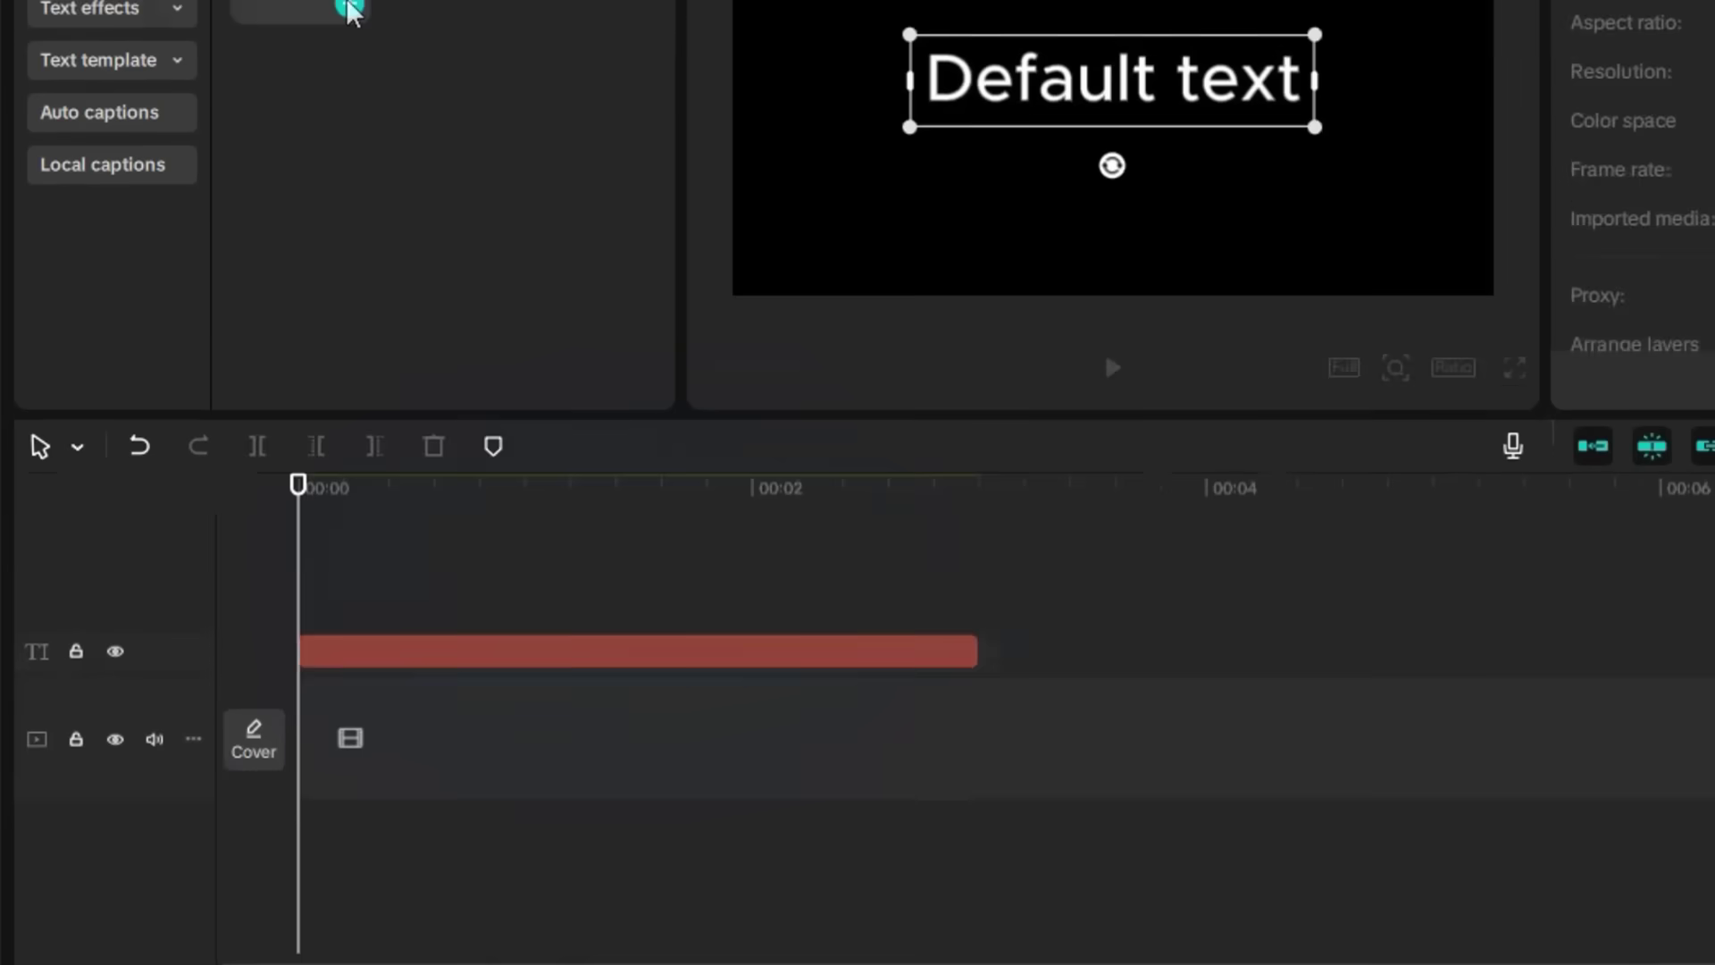
- Replace the default text with ZEVEN in RedHat-Blk and enlarge it in the frame
drag(1404, 143, 1297, 141)
text(ZEVEN)
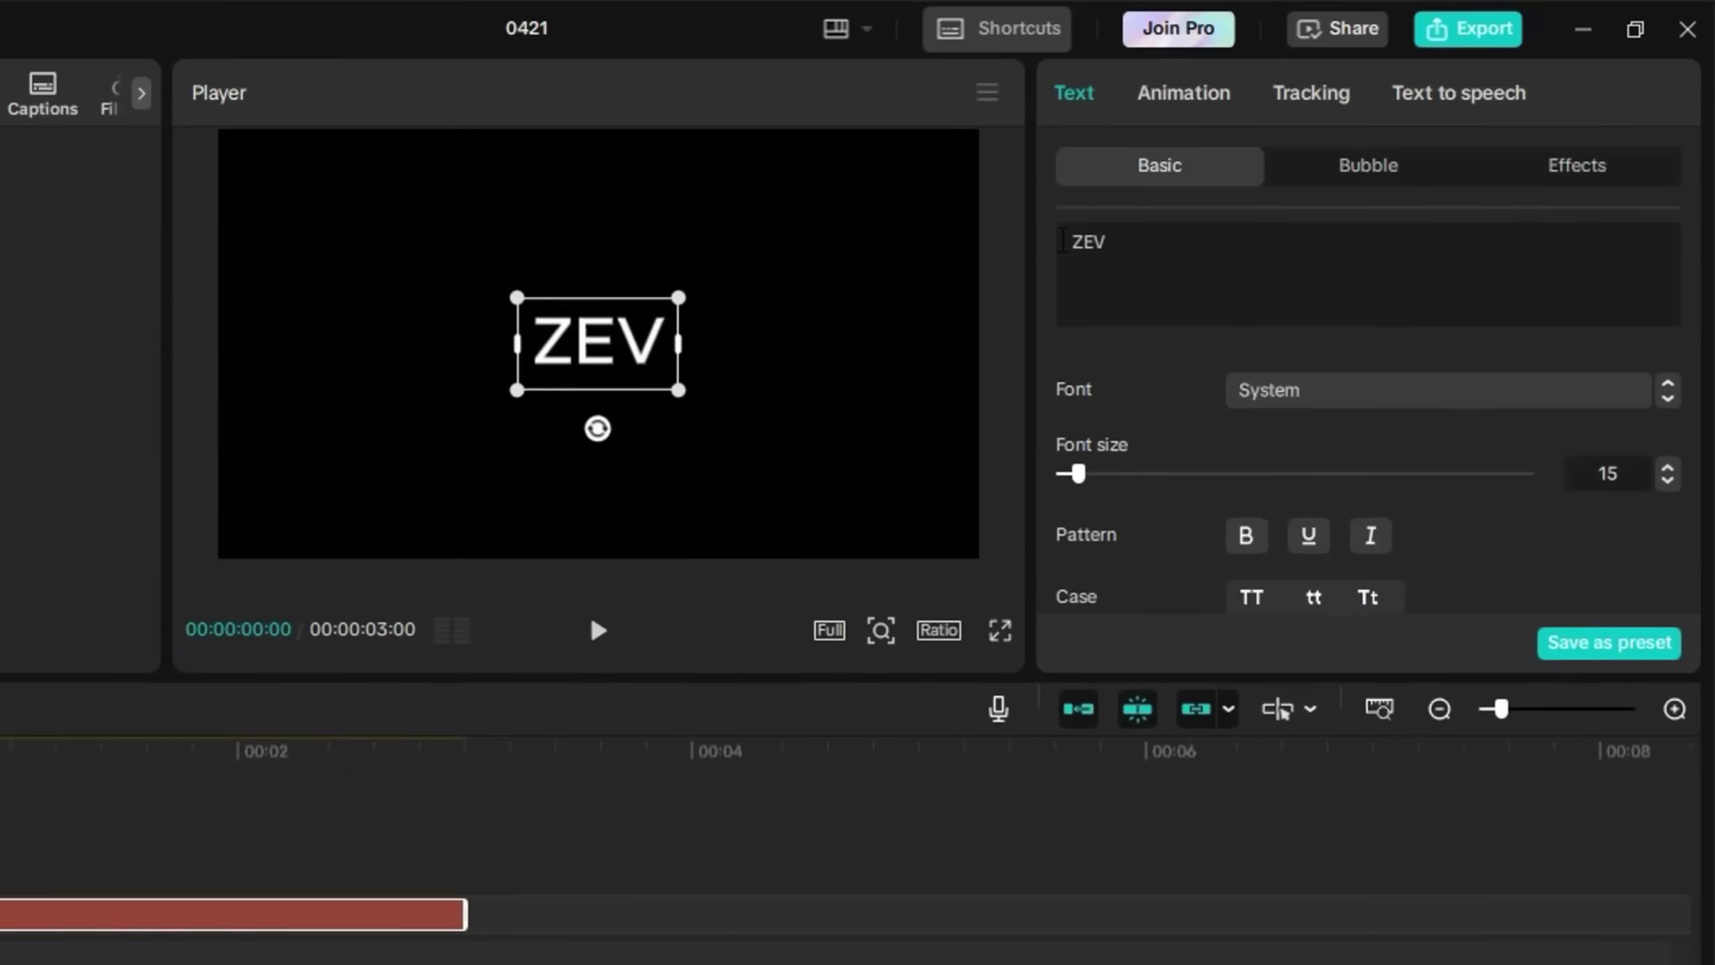
click(1439, 390)
scroll(1344, 575, down, 3)
scroll(1344, 575, up, 3)
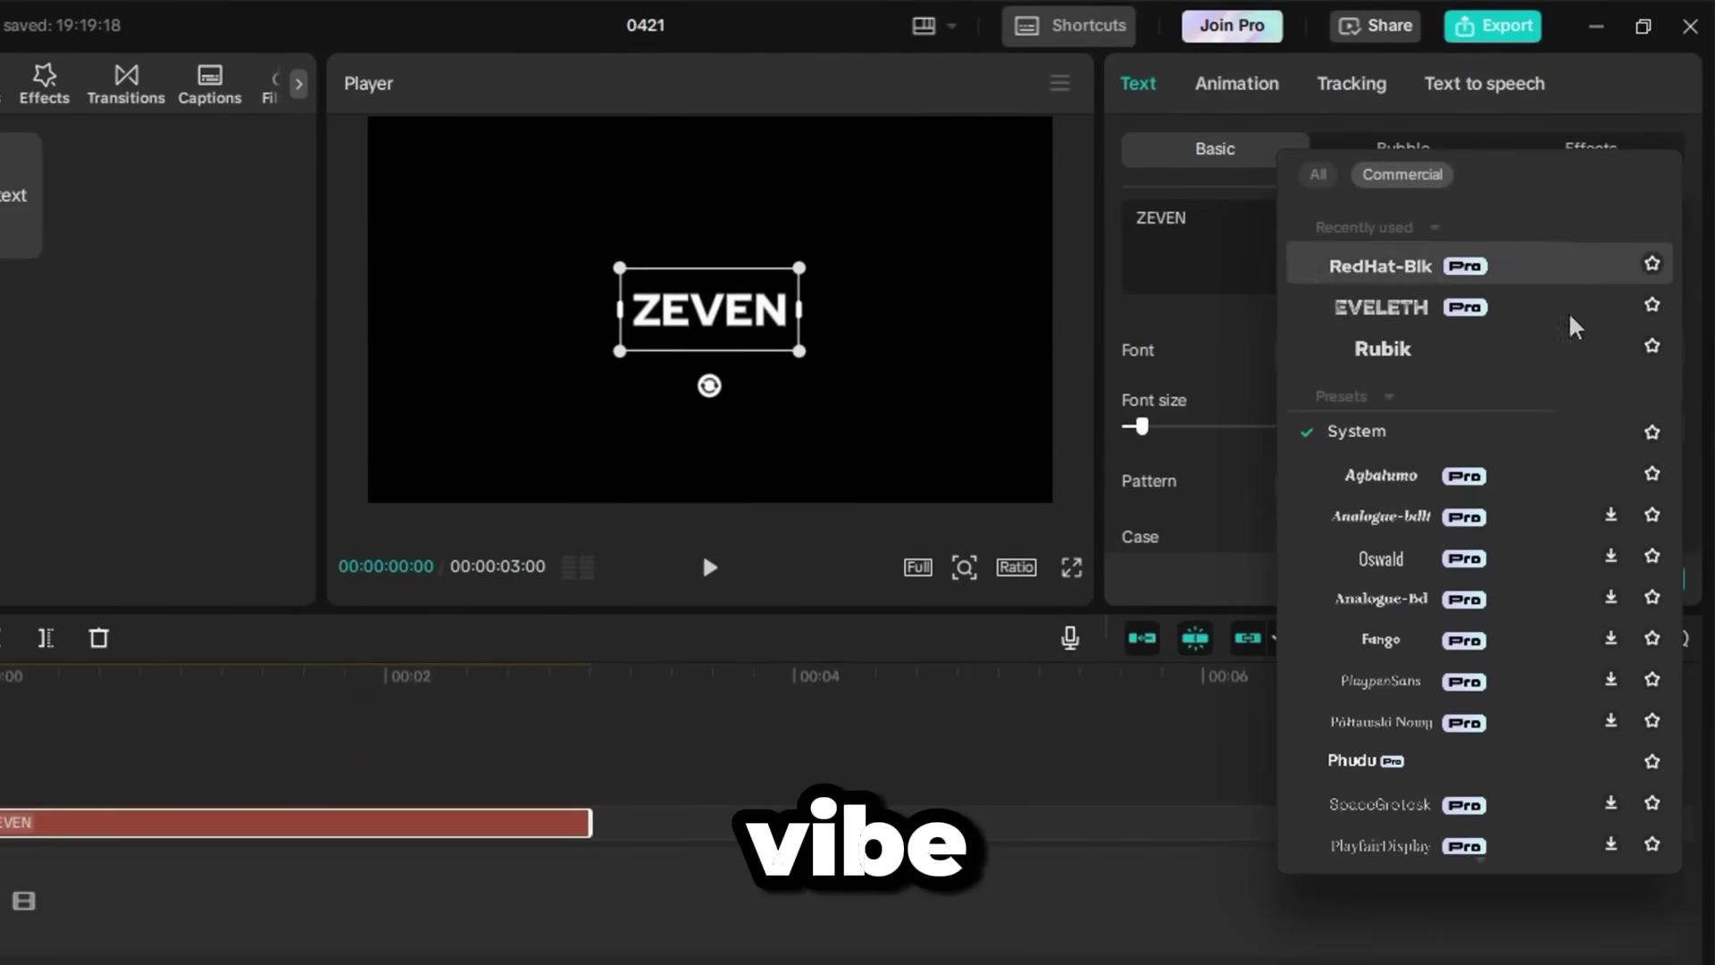
scroll(1512, 769, down, 5)
scroll(1510, 786, up, 5)
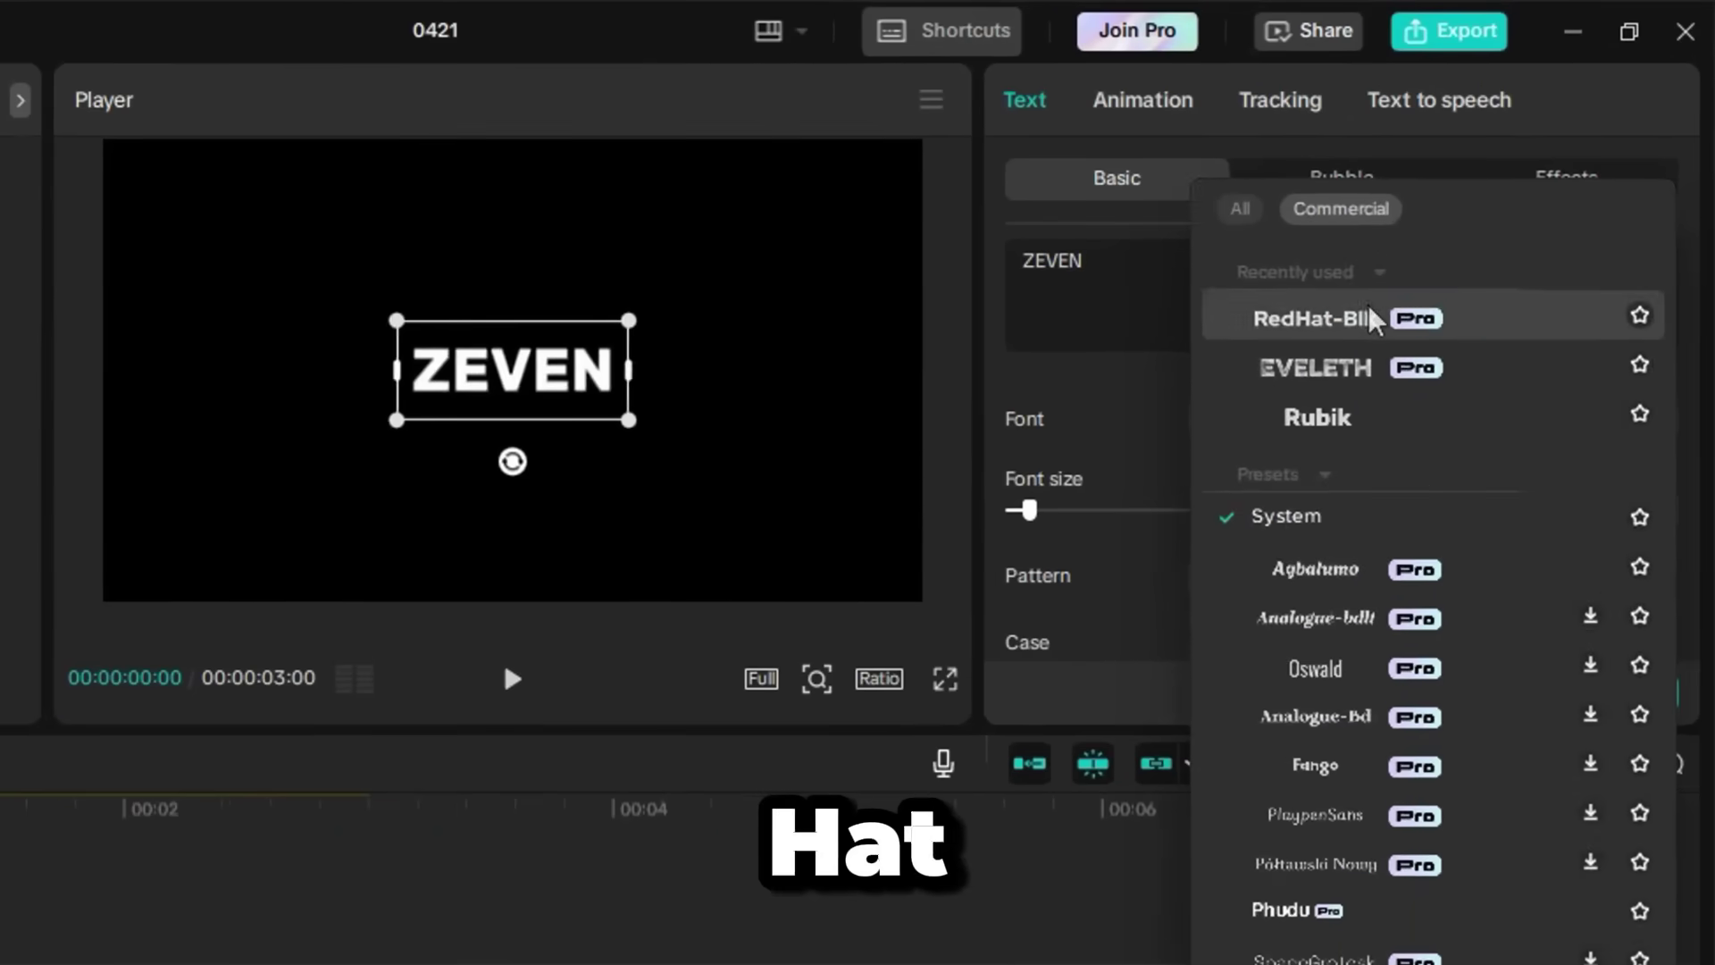
click(1427, 268)
drag(620, 320, 792, 249)
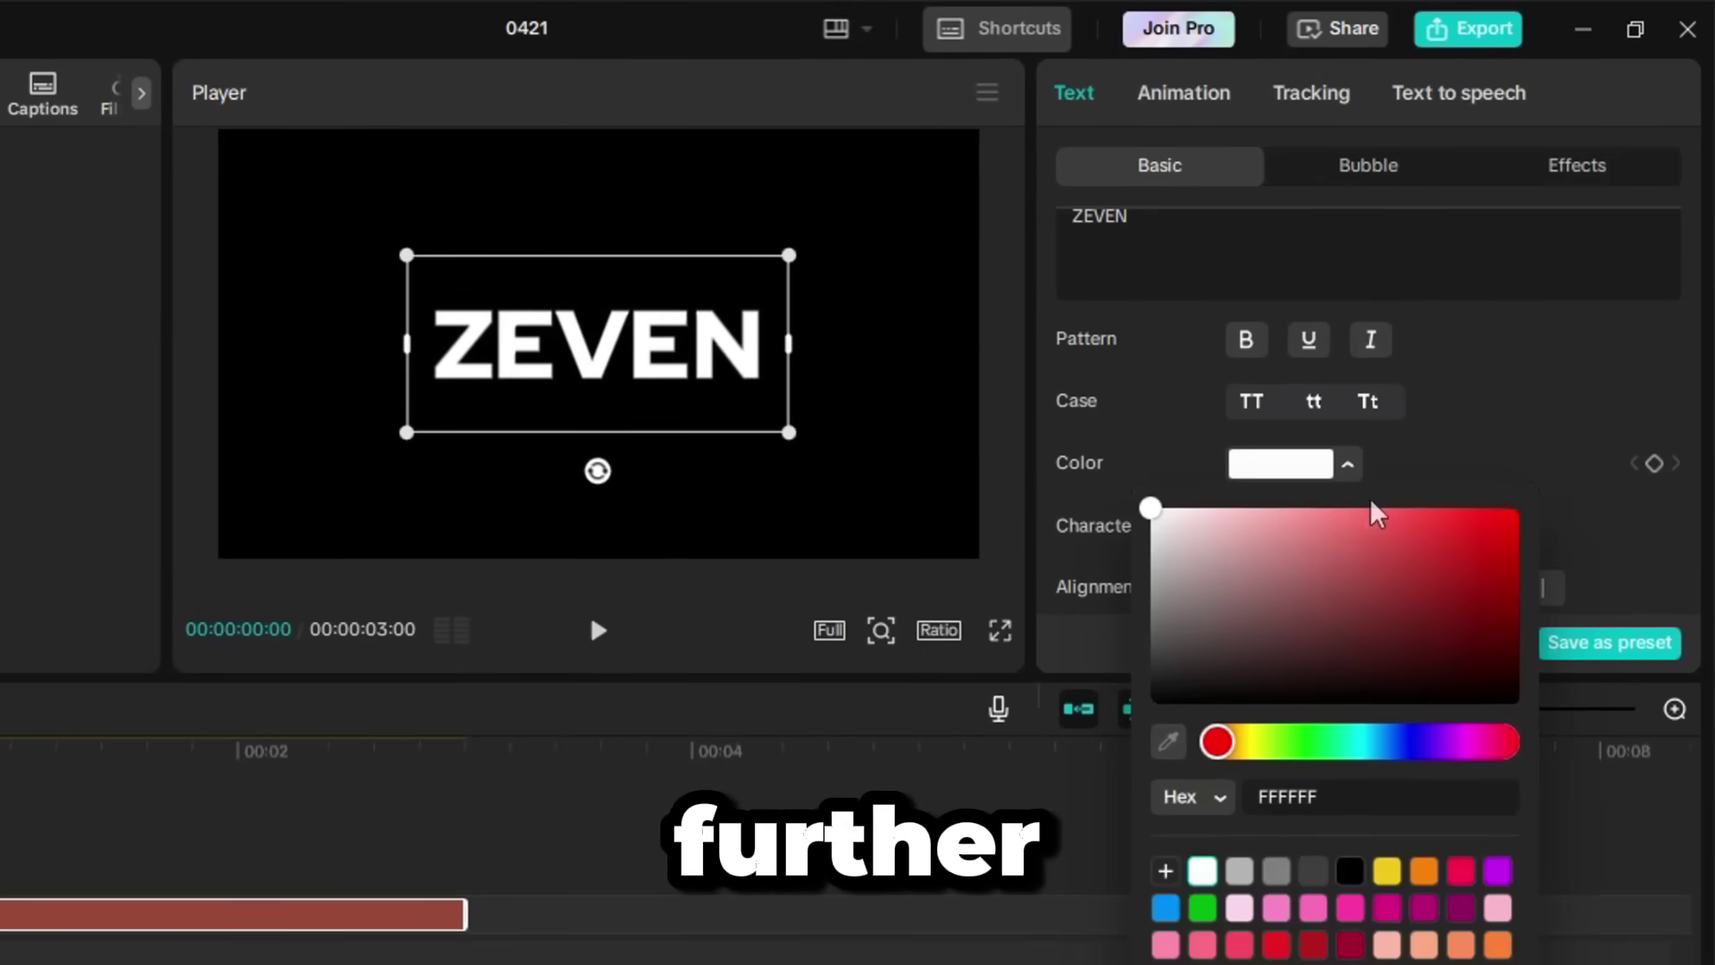
- Apply a metallic ready-made text effect to the ZEVEN title
click(1626, 387)
scroll(1492, 462, down, 15)
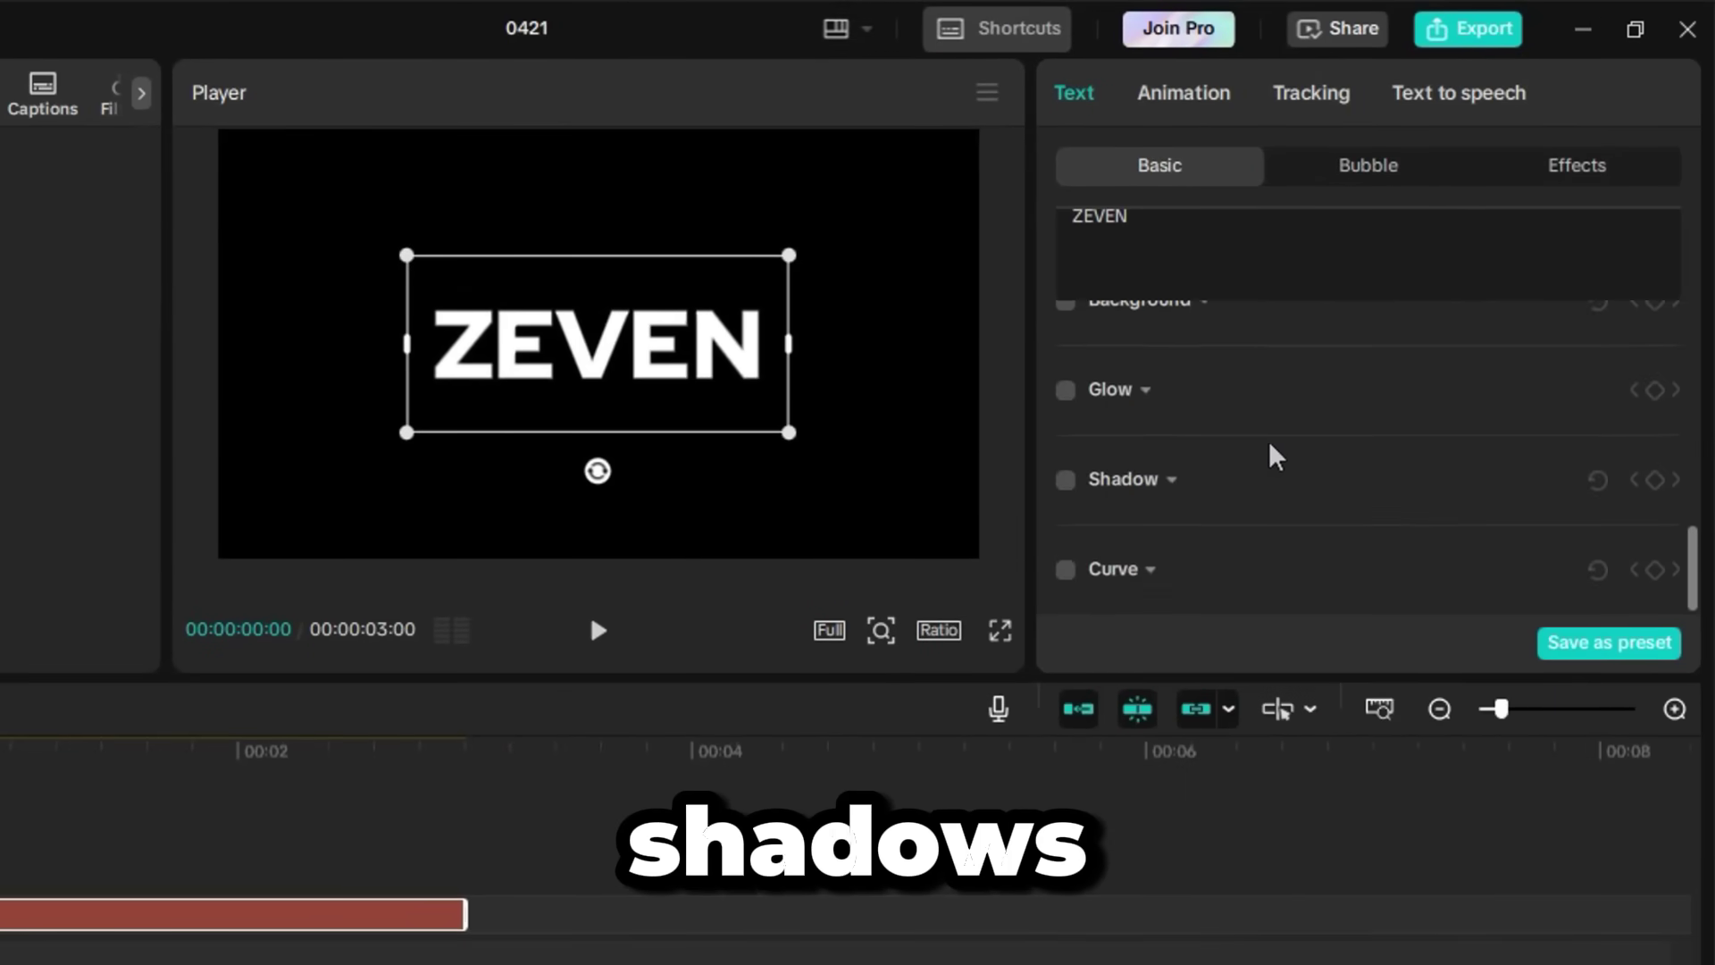
scroll(1259, 457, up, 12)
scroll(1246, 458, up, 5)
click(1591, 168)
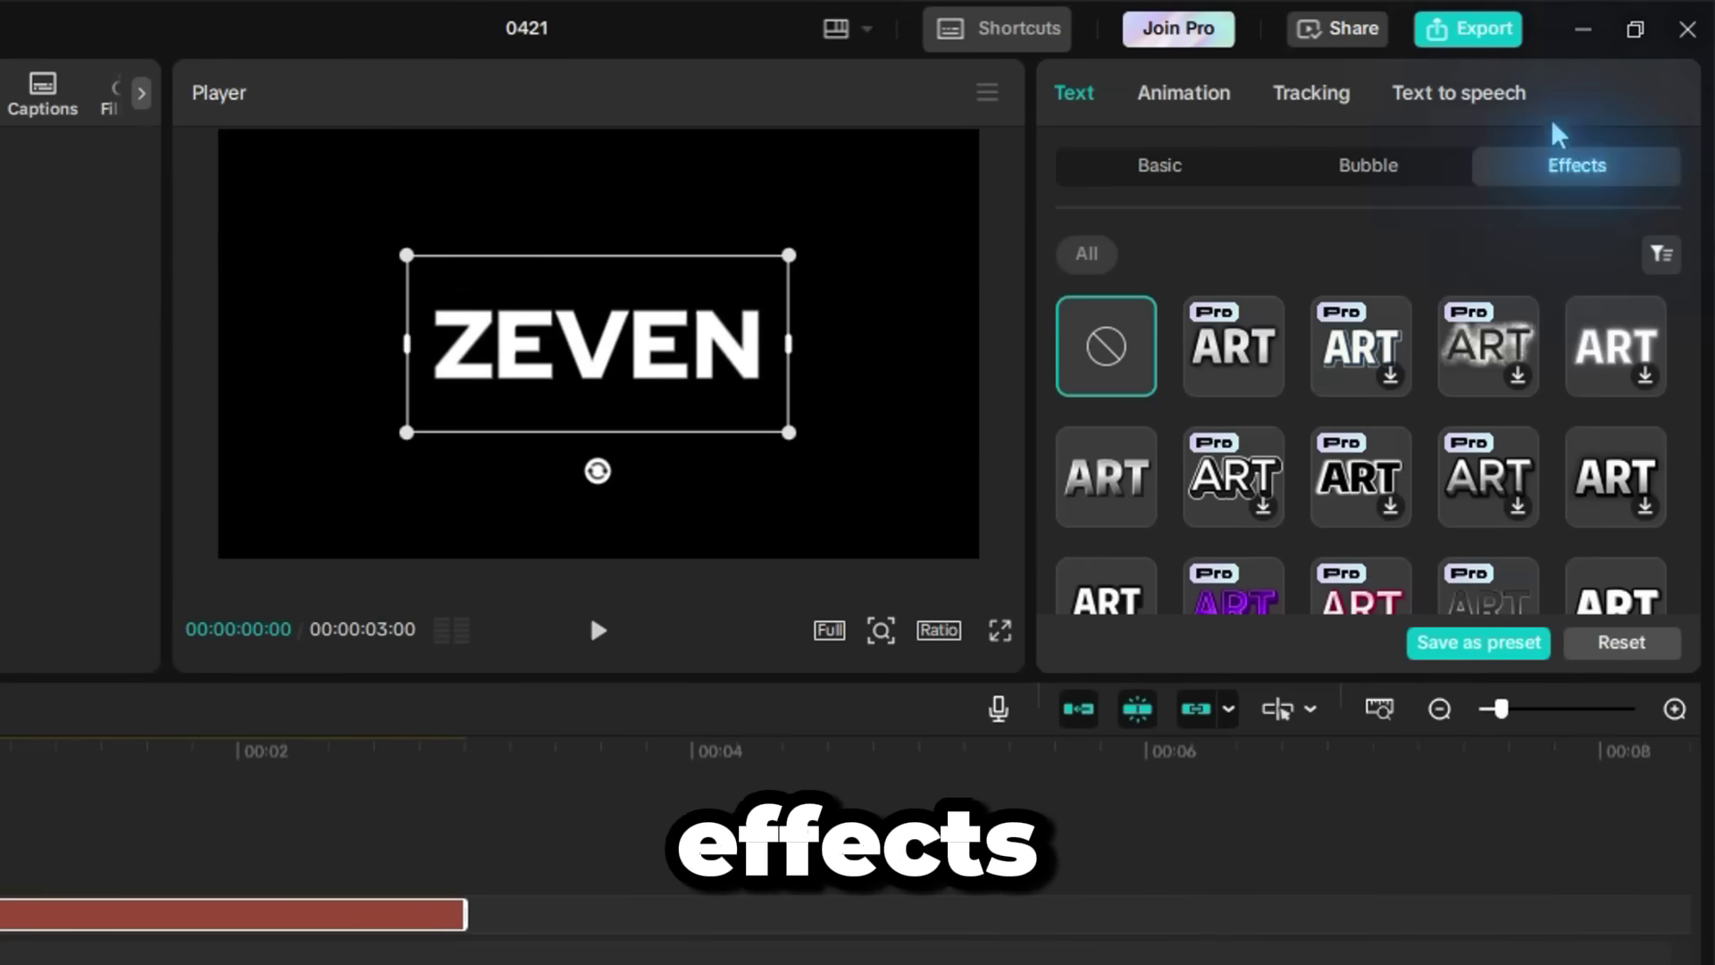
click(1114, 487)
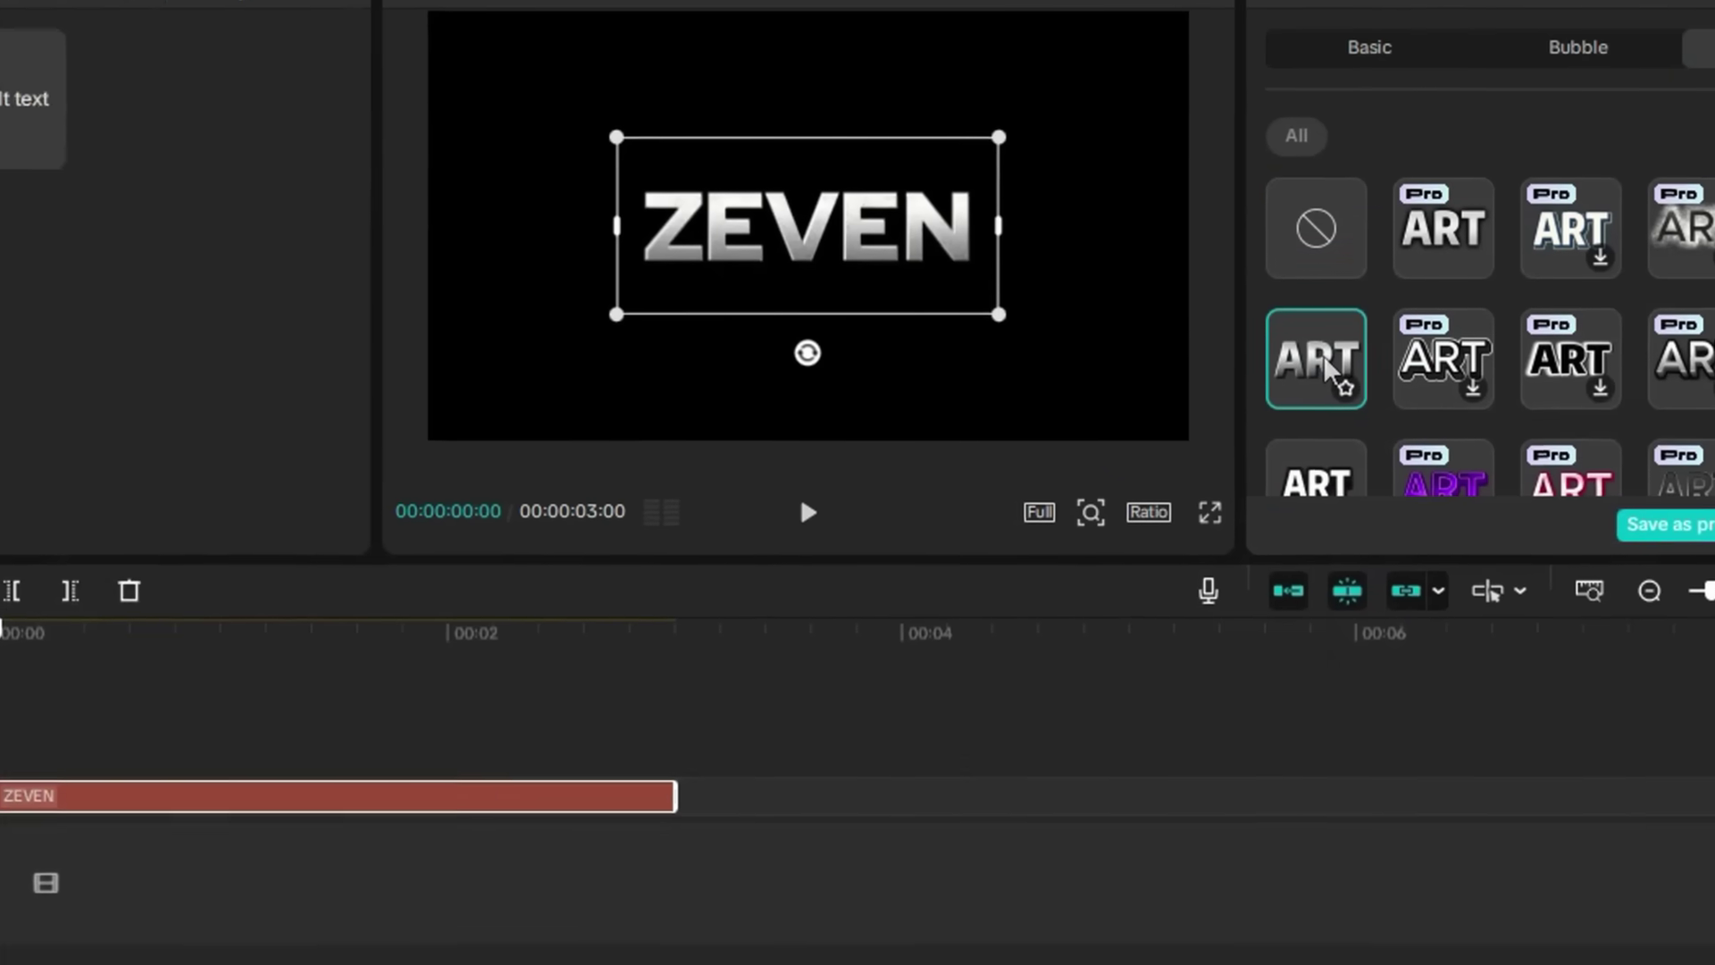
- Make ZEVEN a compound clip with a Filmstrip mask tilted to -52° and widened
right_click(224, 914)
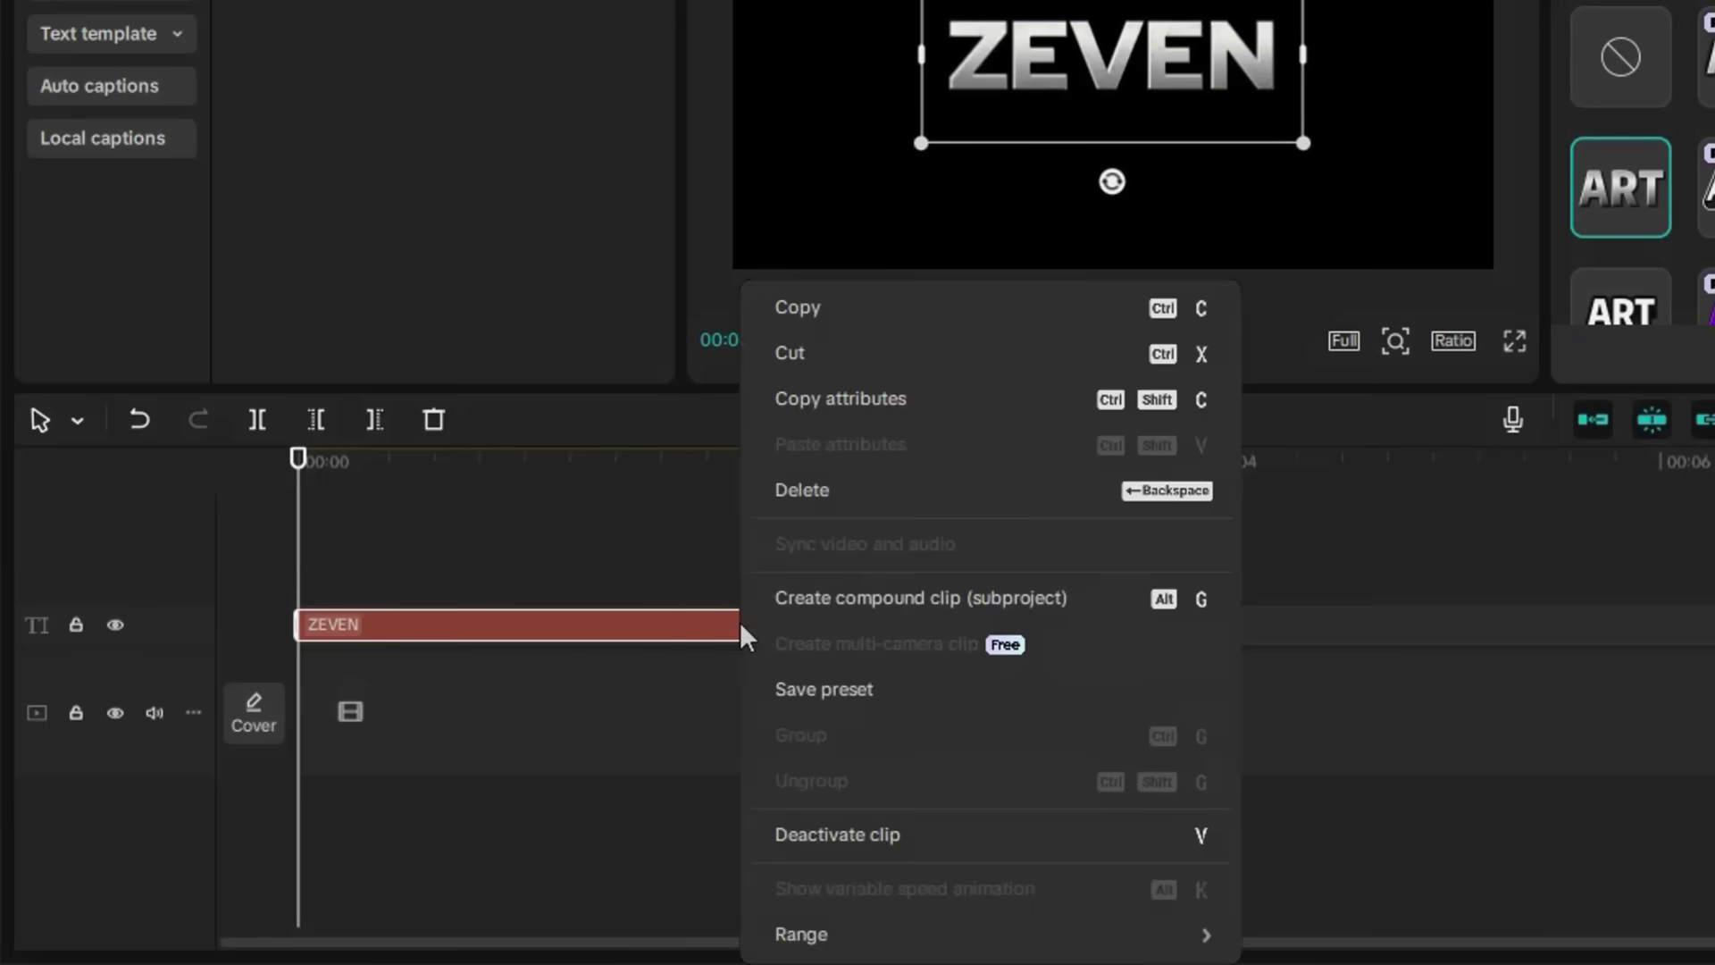
click(810, 581)
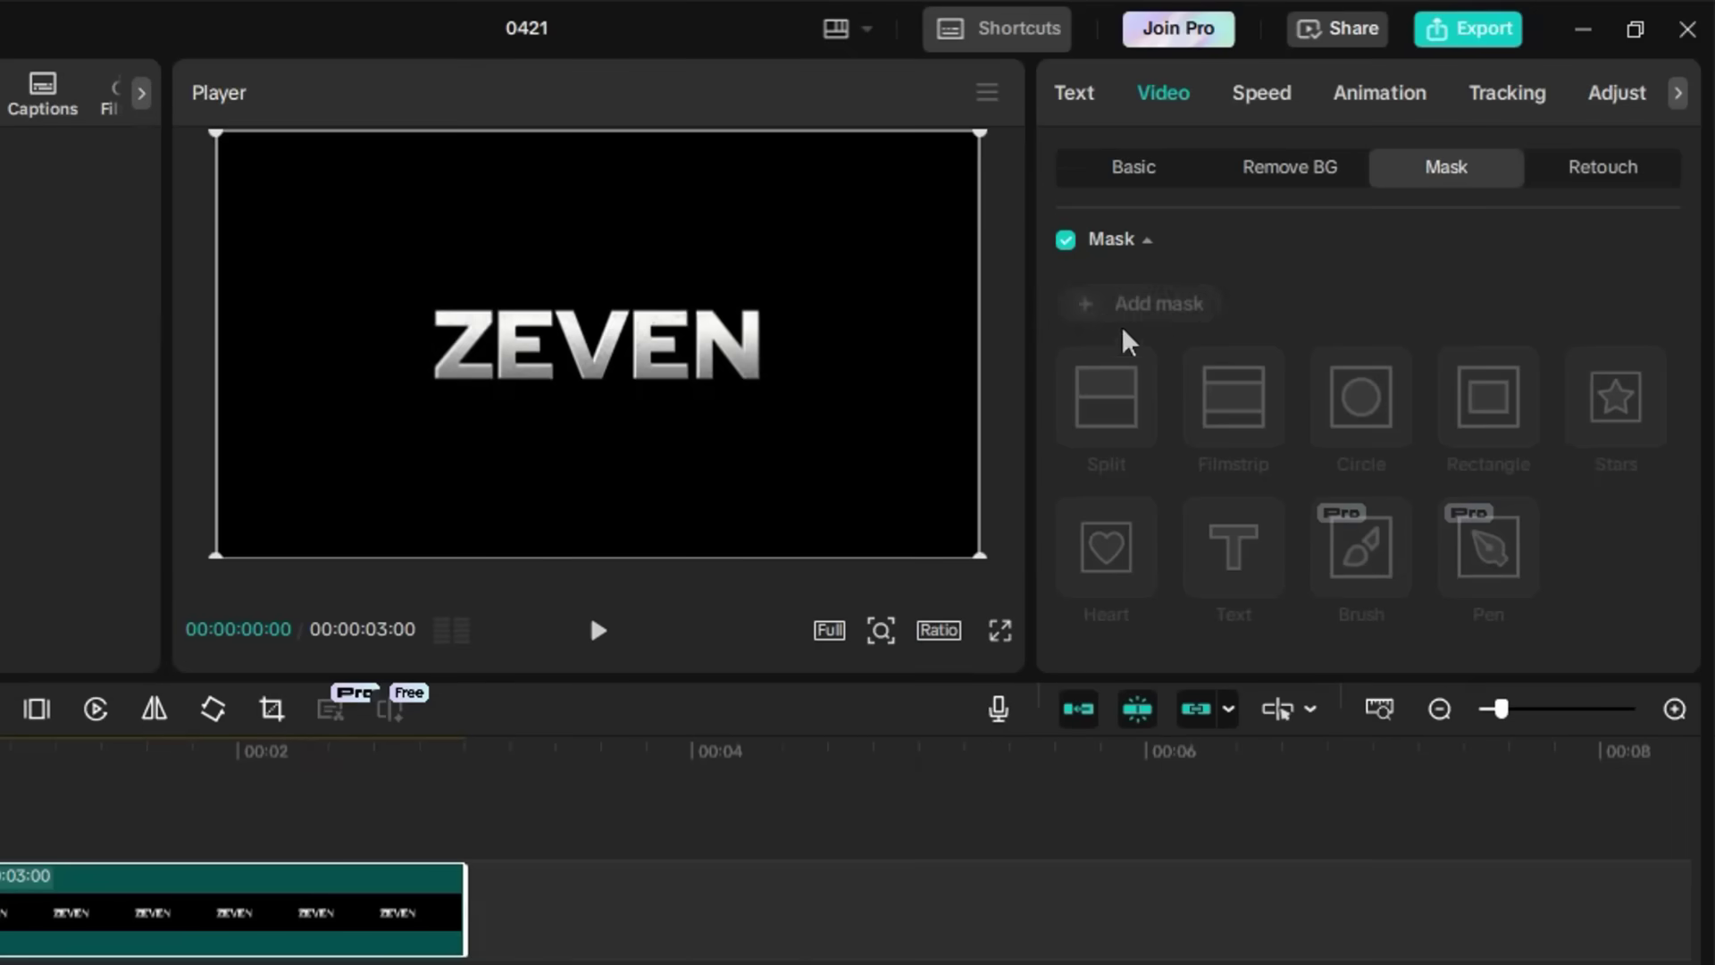
click(1233, 396)
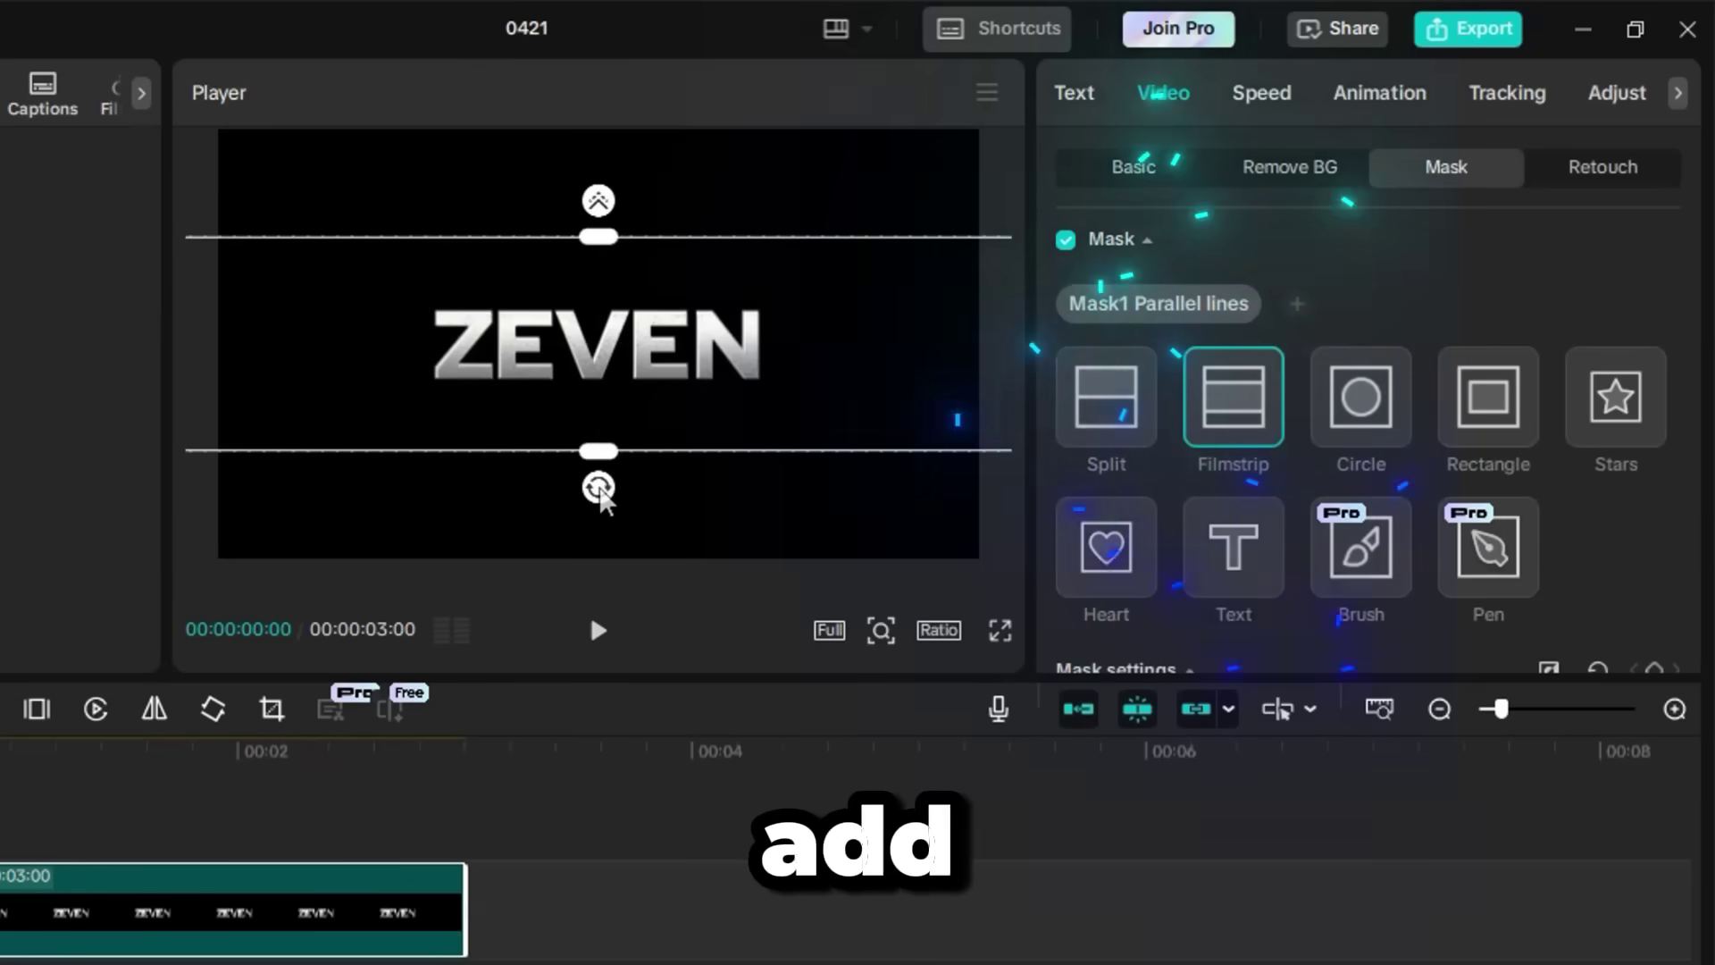
drag(597, 486, 724, 420)
drag(979, 415, 981, 423)
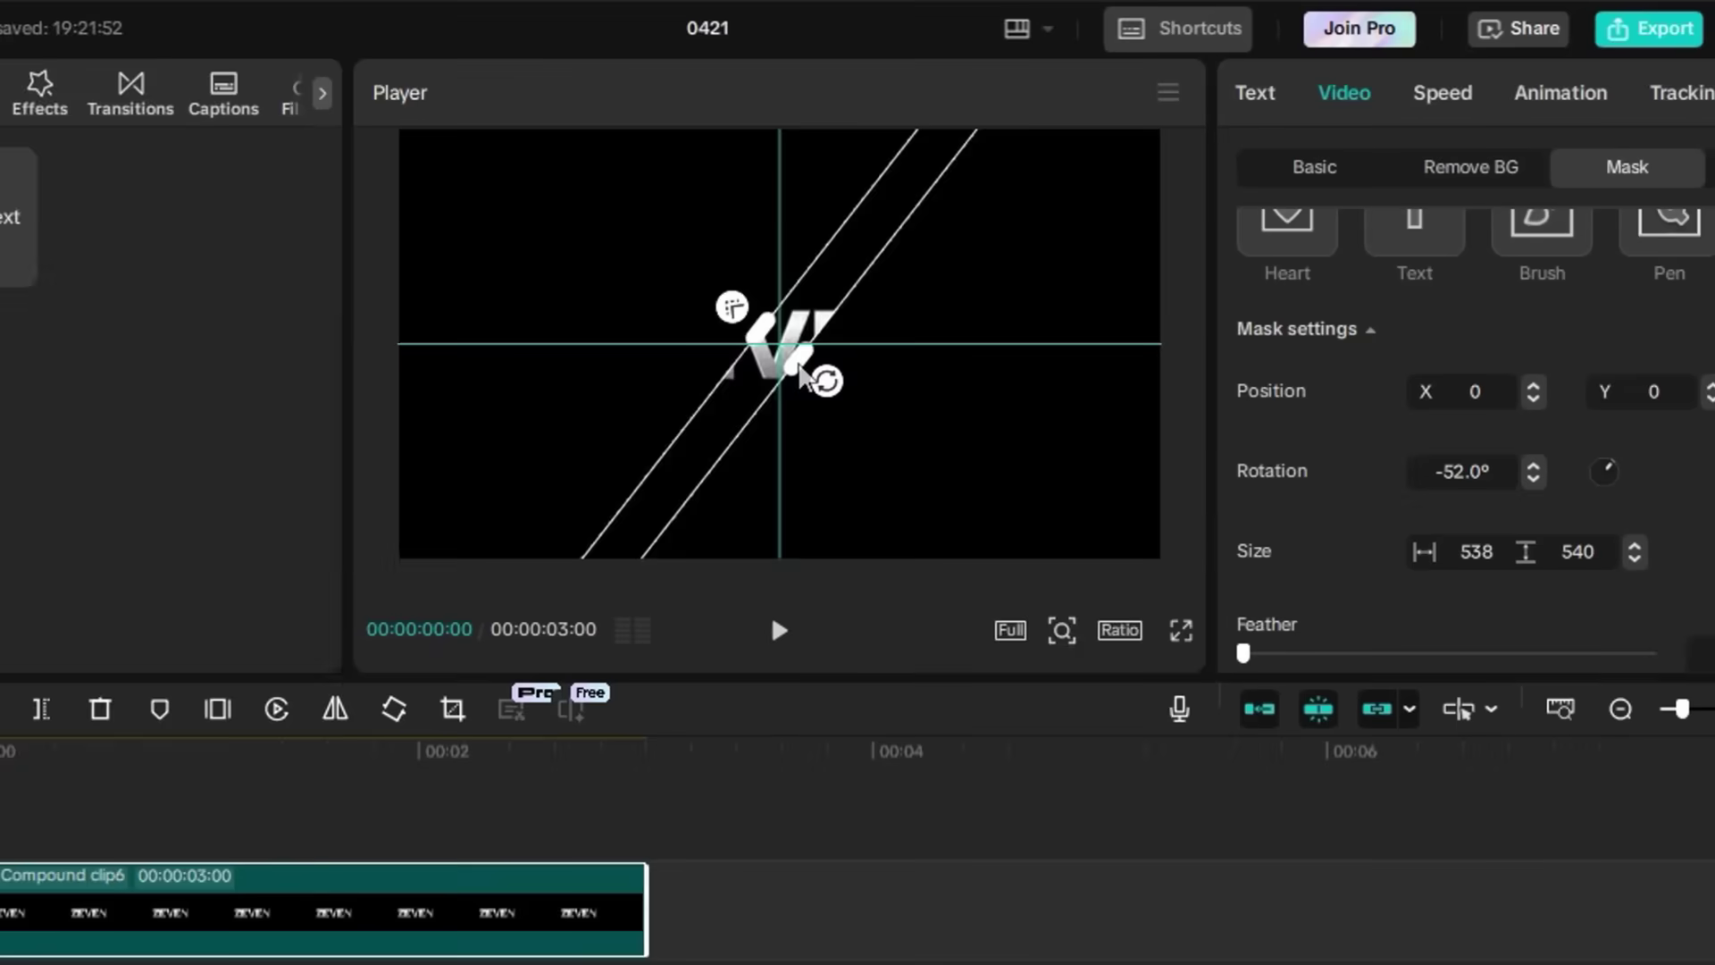
drag(892, 375, 884, 366)
drag(627, 362, 634, 370)
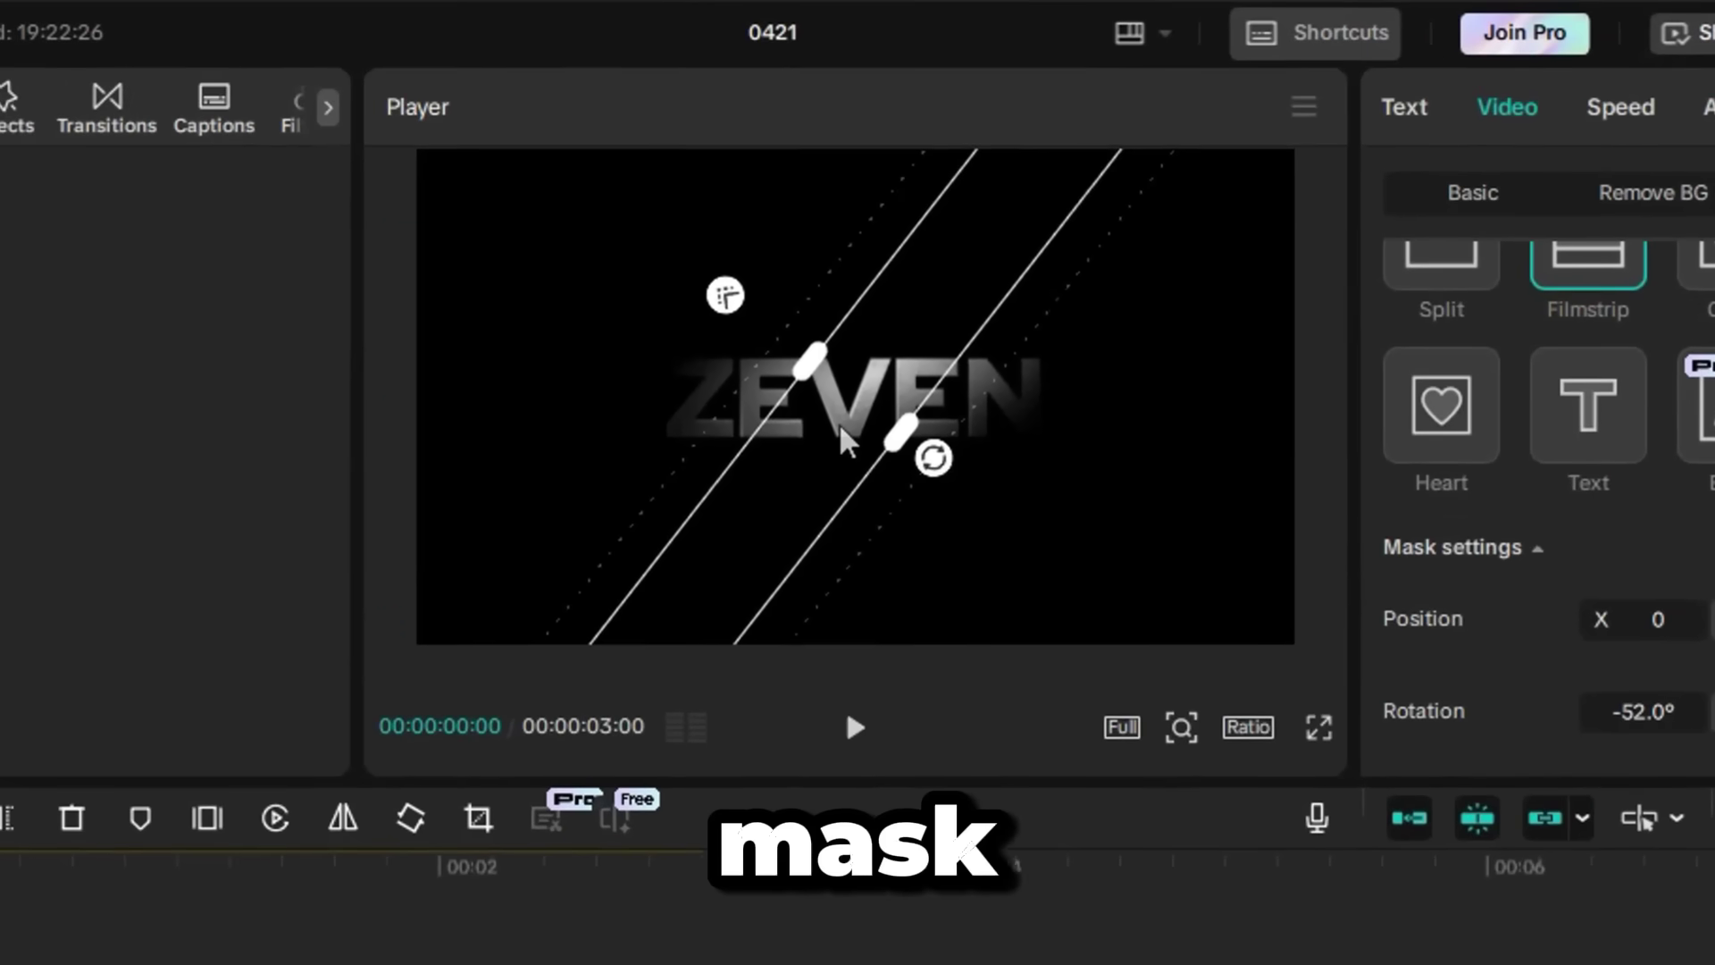
- Keyframe the mask band from off-title upper left to lower right, then play the intro
drag(586, 376, 479, 296)
drag(714, 332, 582, 253)
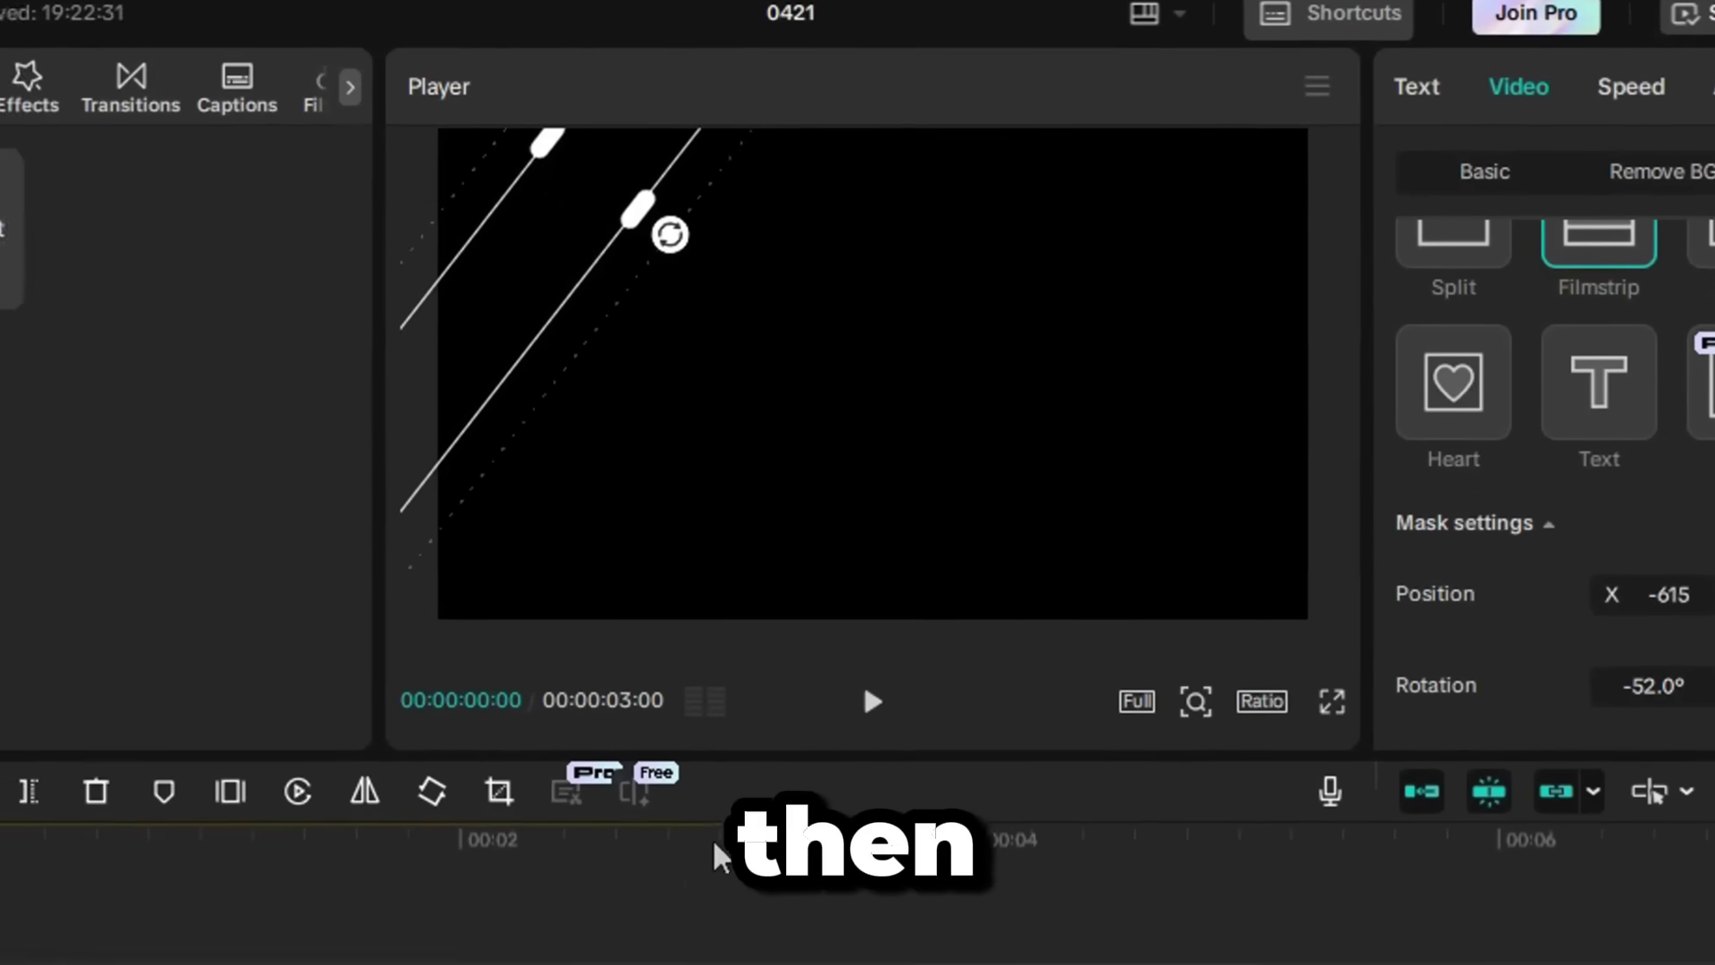
click(700, 859)
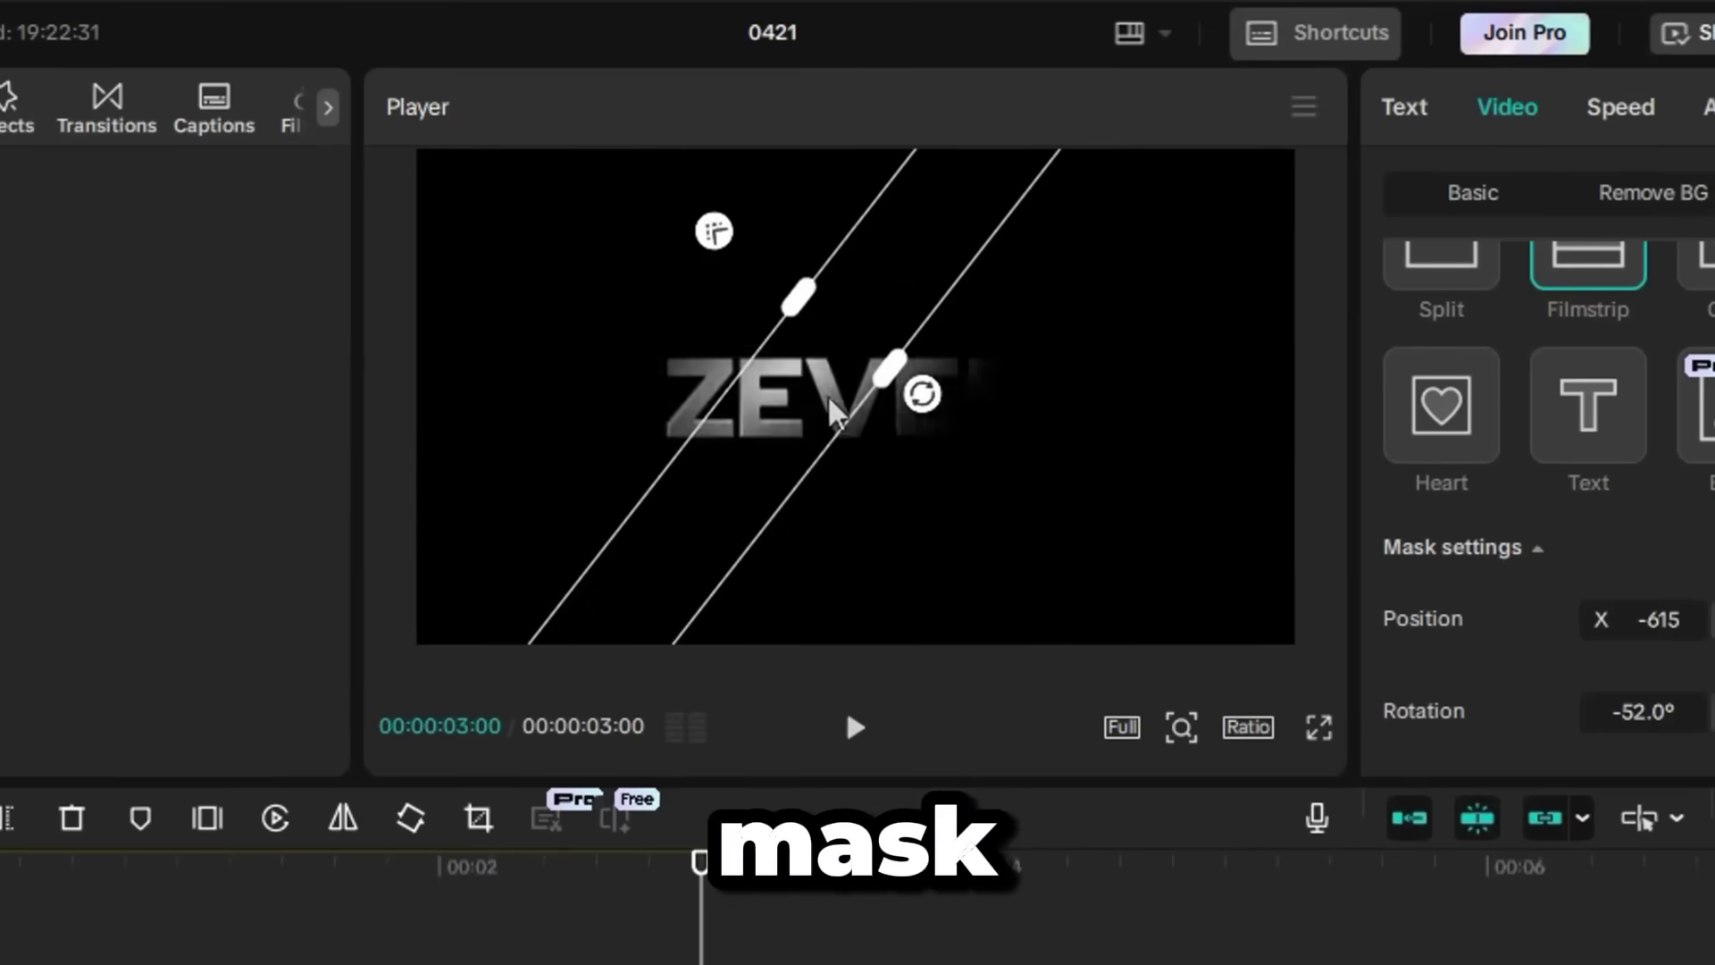
drag(1118, 75, 1345, 234)
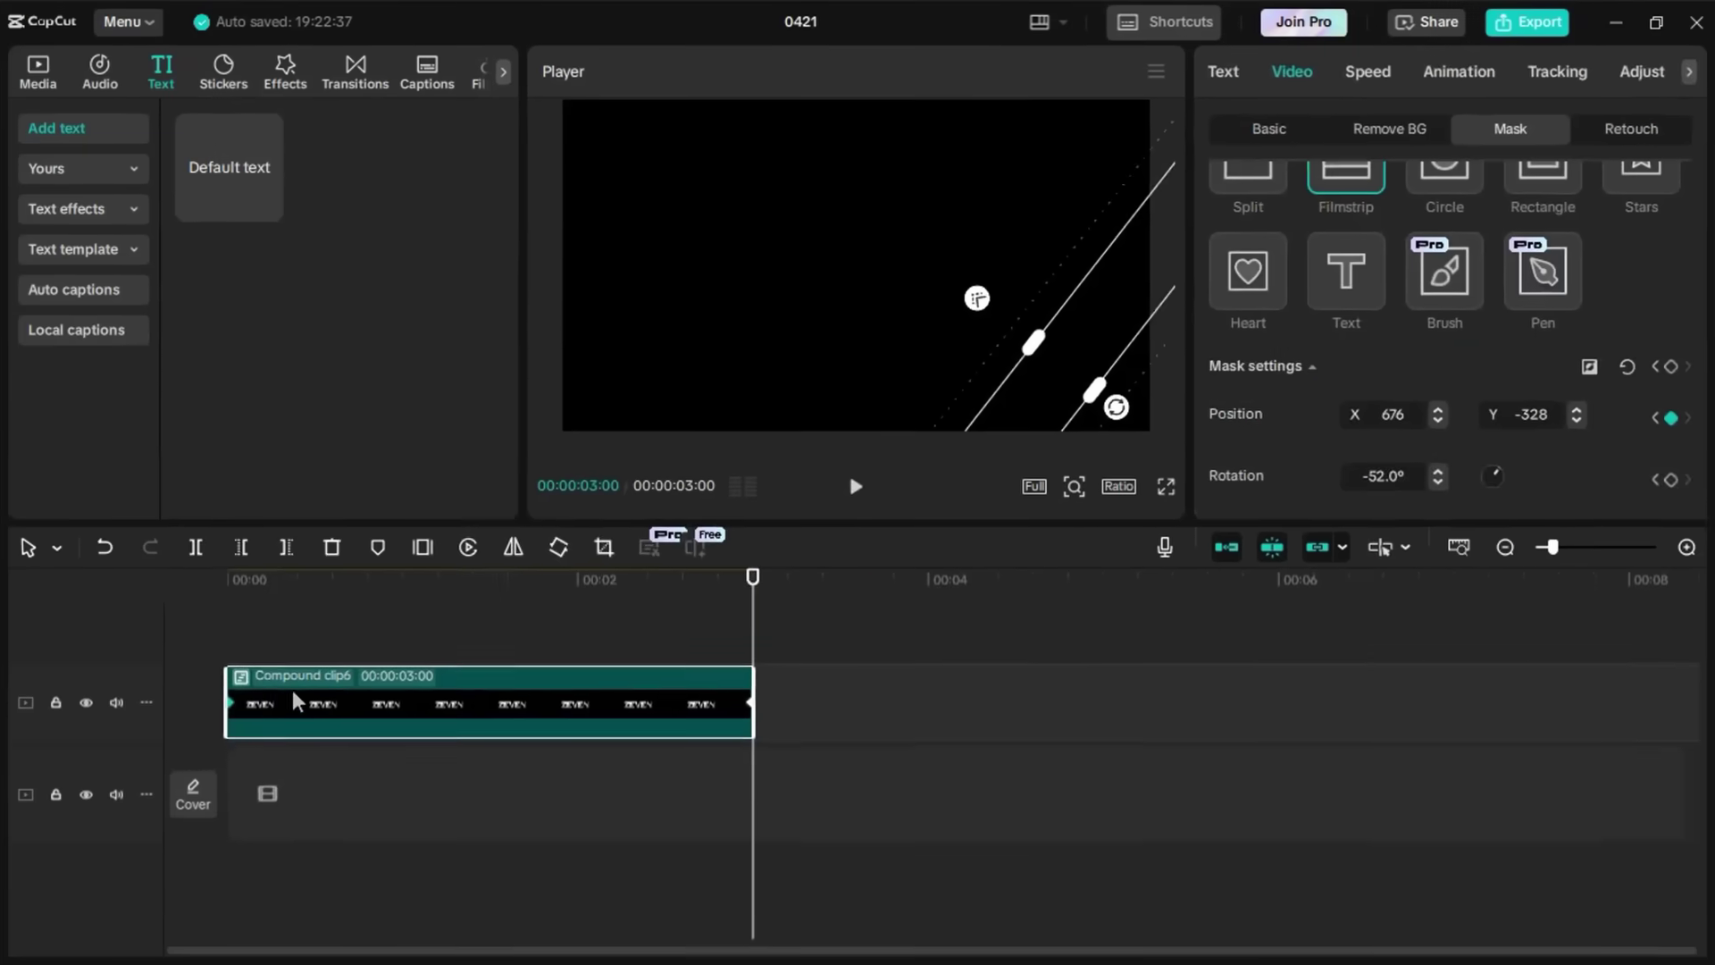
click(194, 639)
key(space)
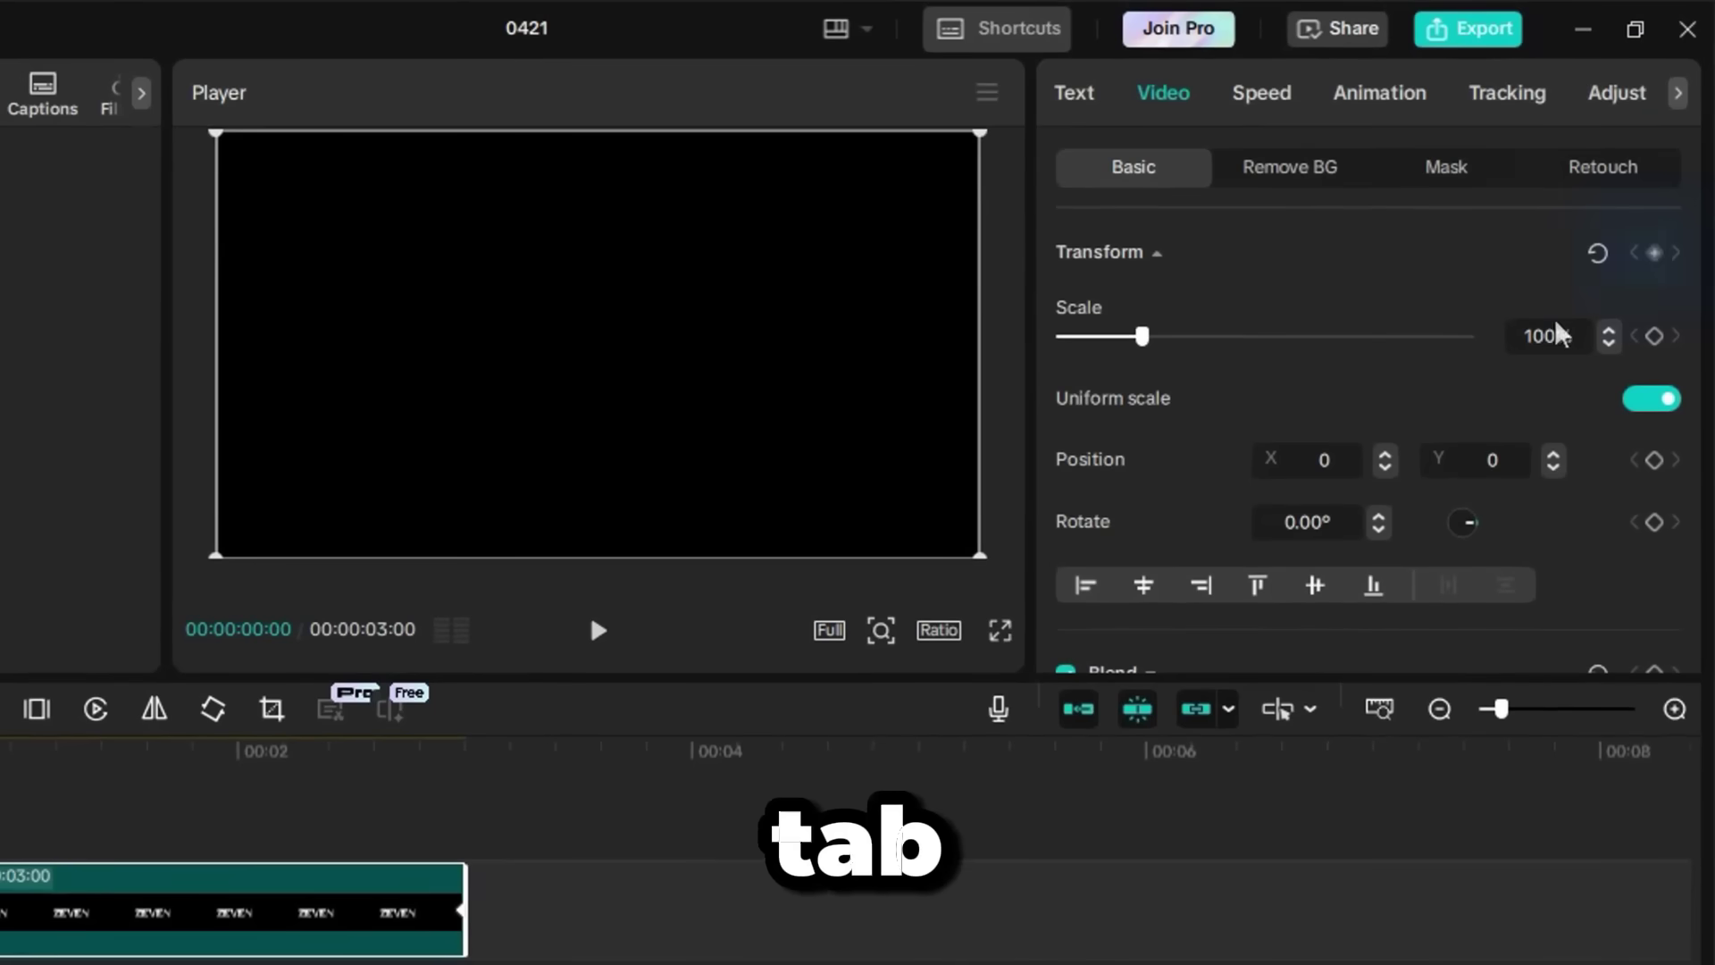
- Add a starting transform keyframe with 80% scale to the title and preview the growth
click(1653, 253)
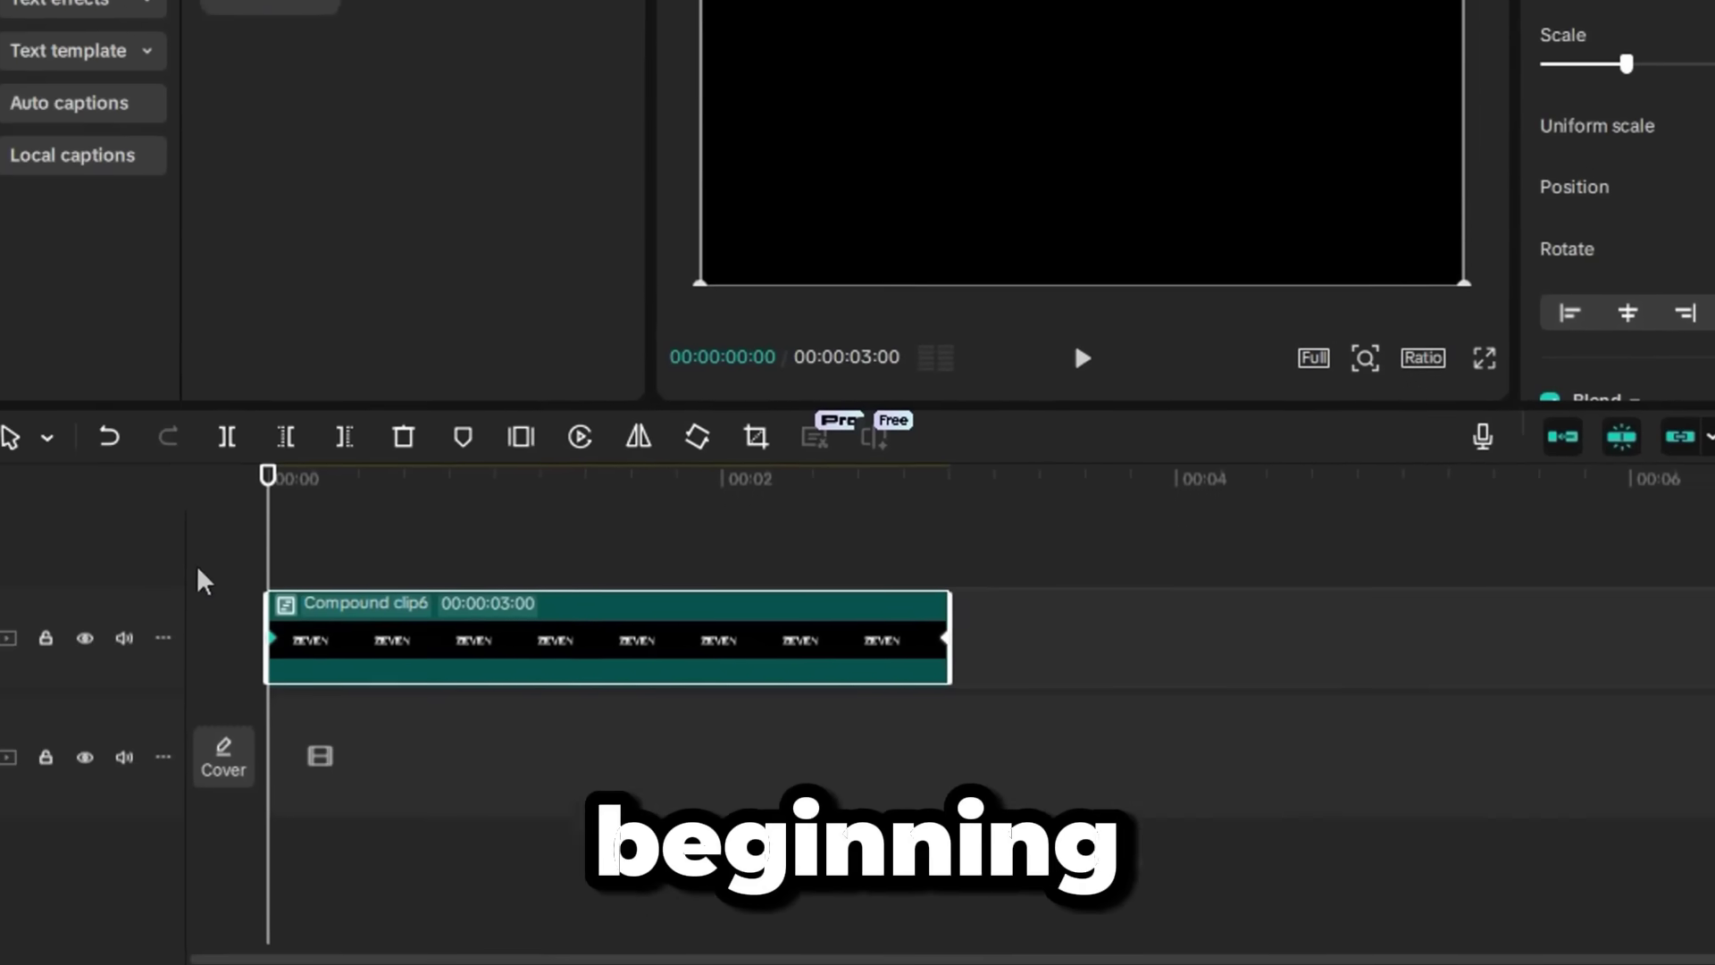
drag(1544, 336, 1492, 347)
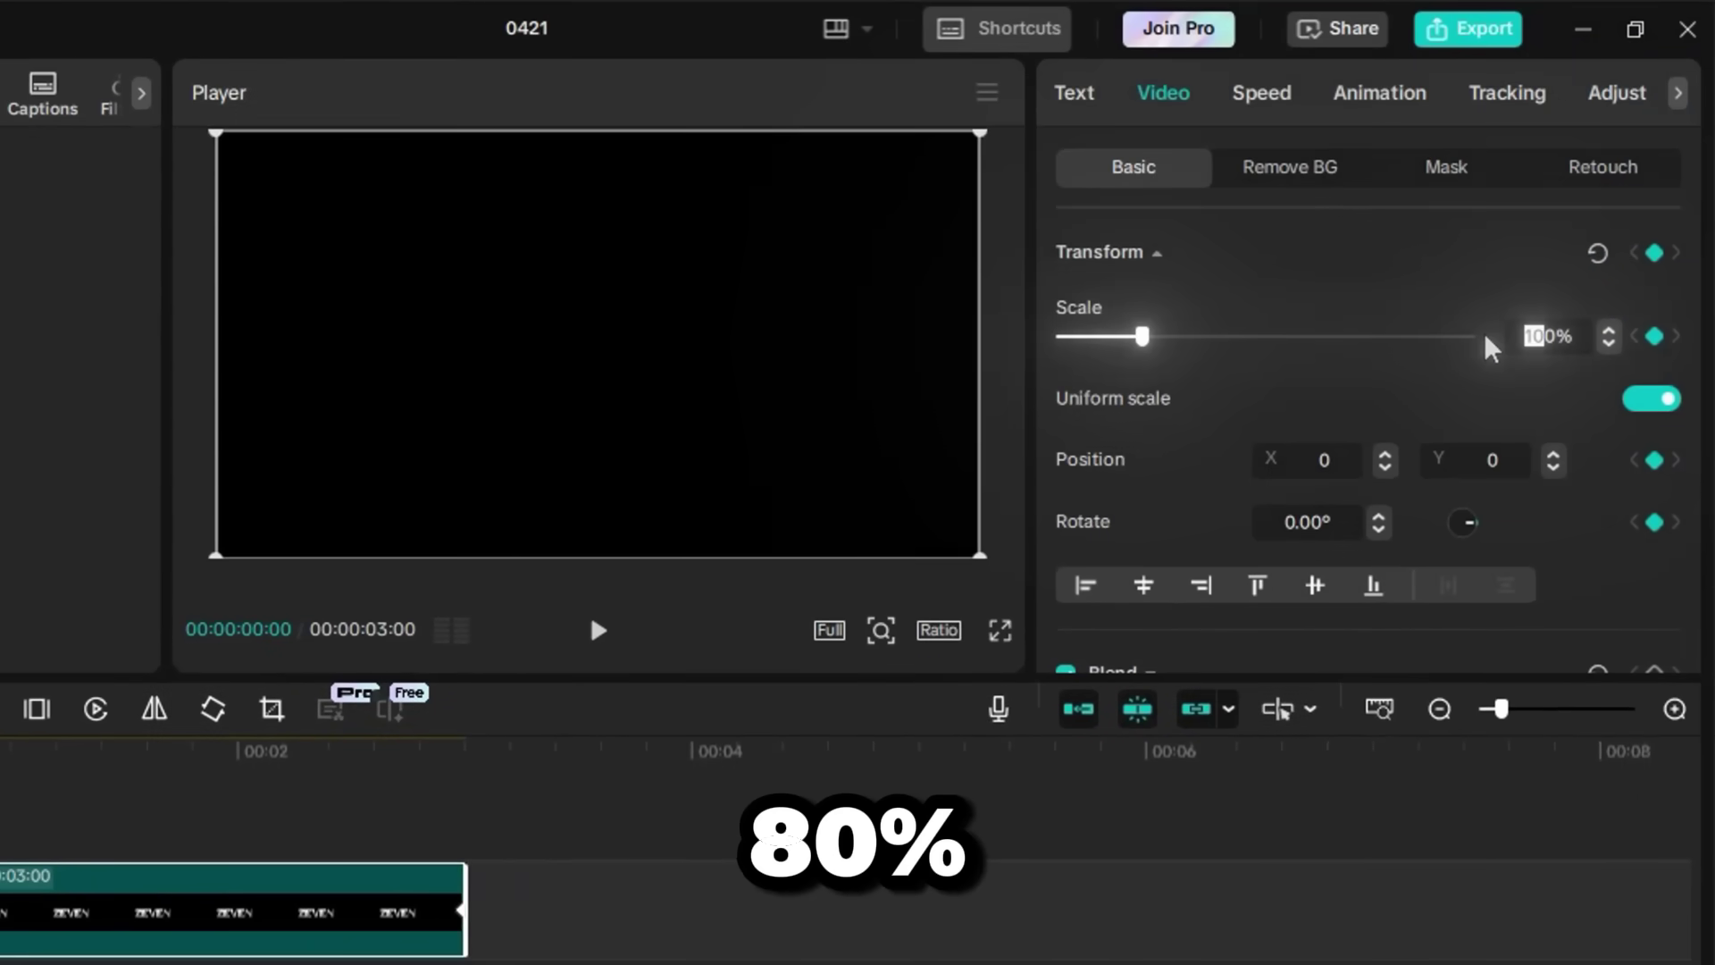
text(8)
key(Return)
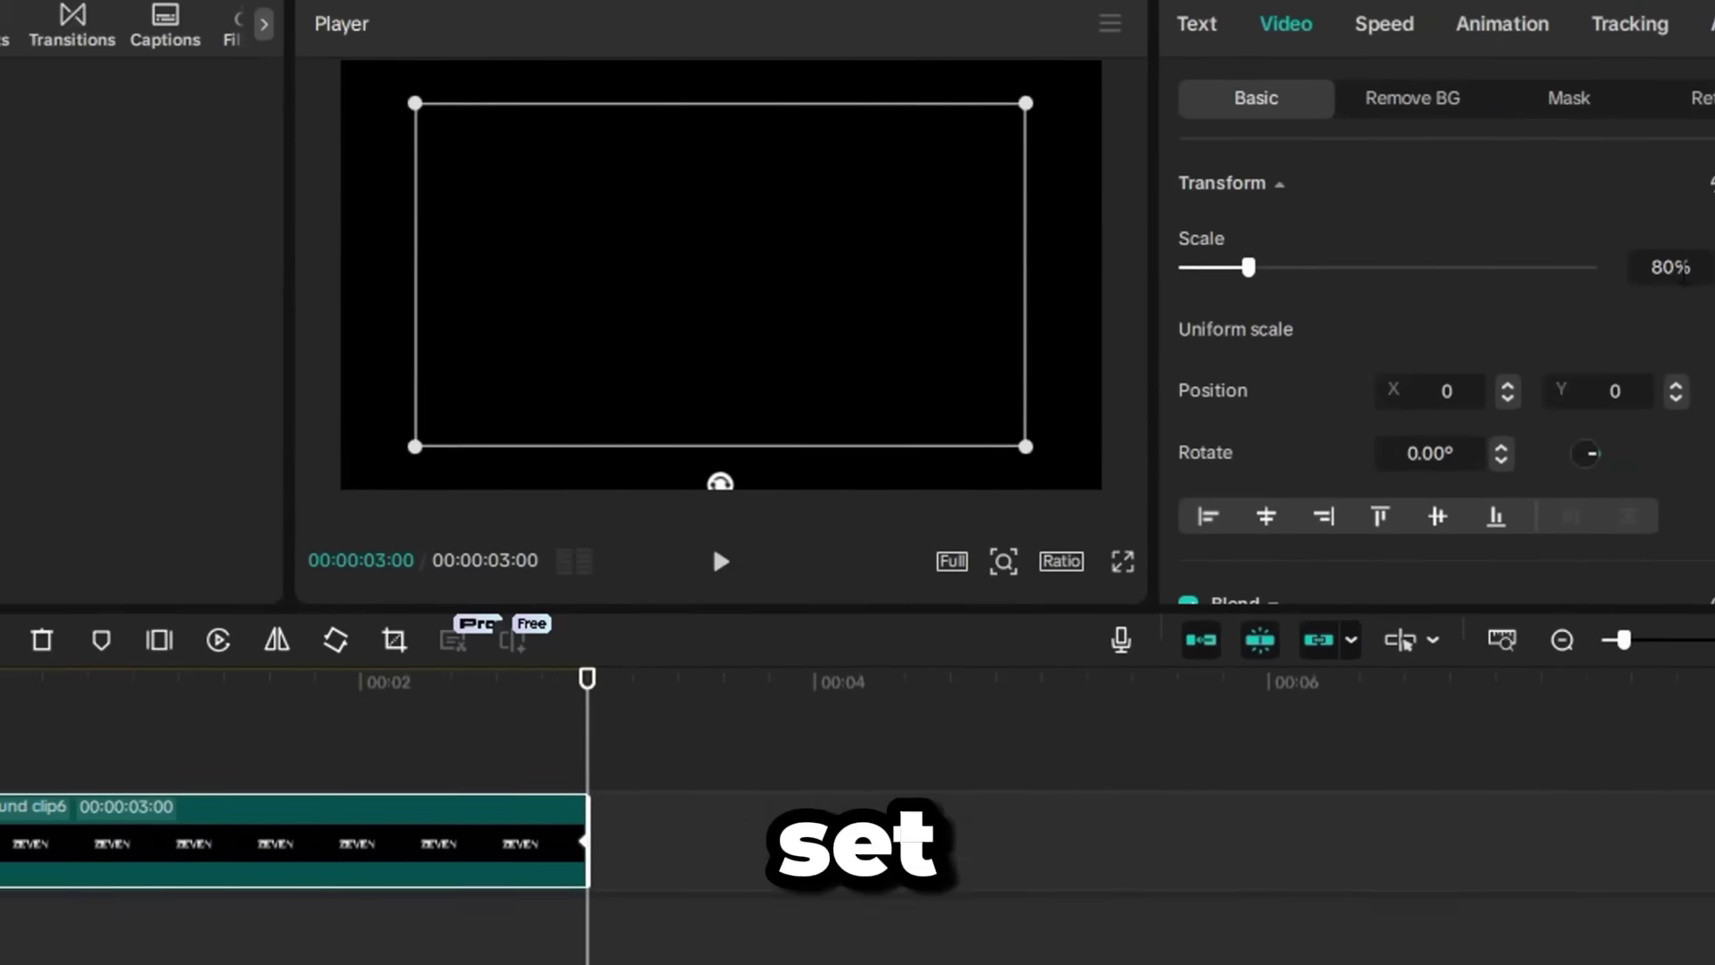
scroll(1683, 276, up, 6)
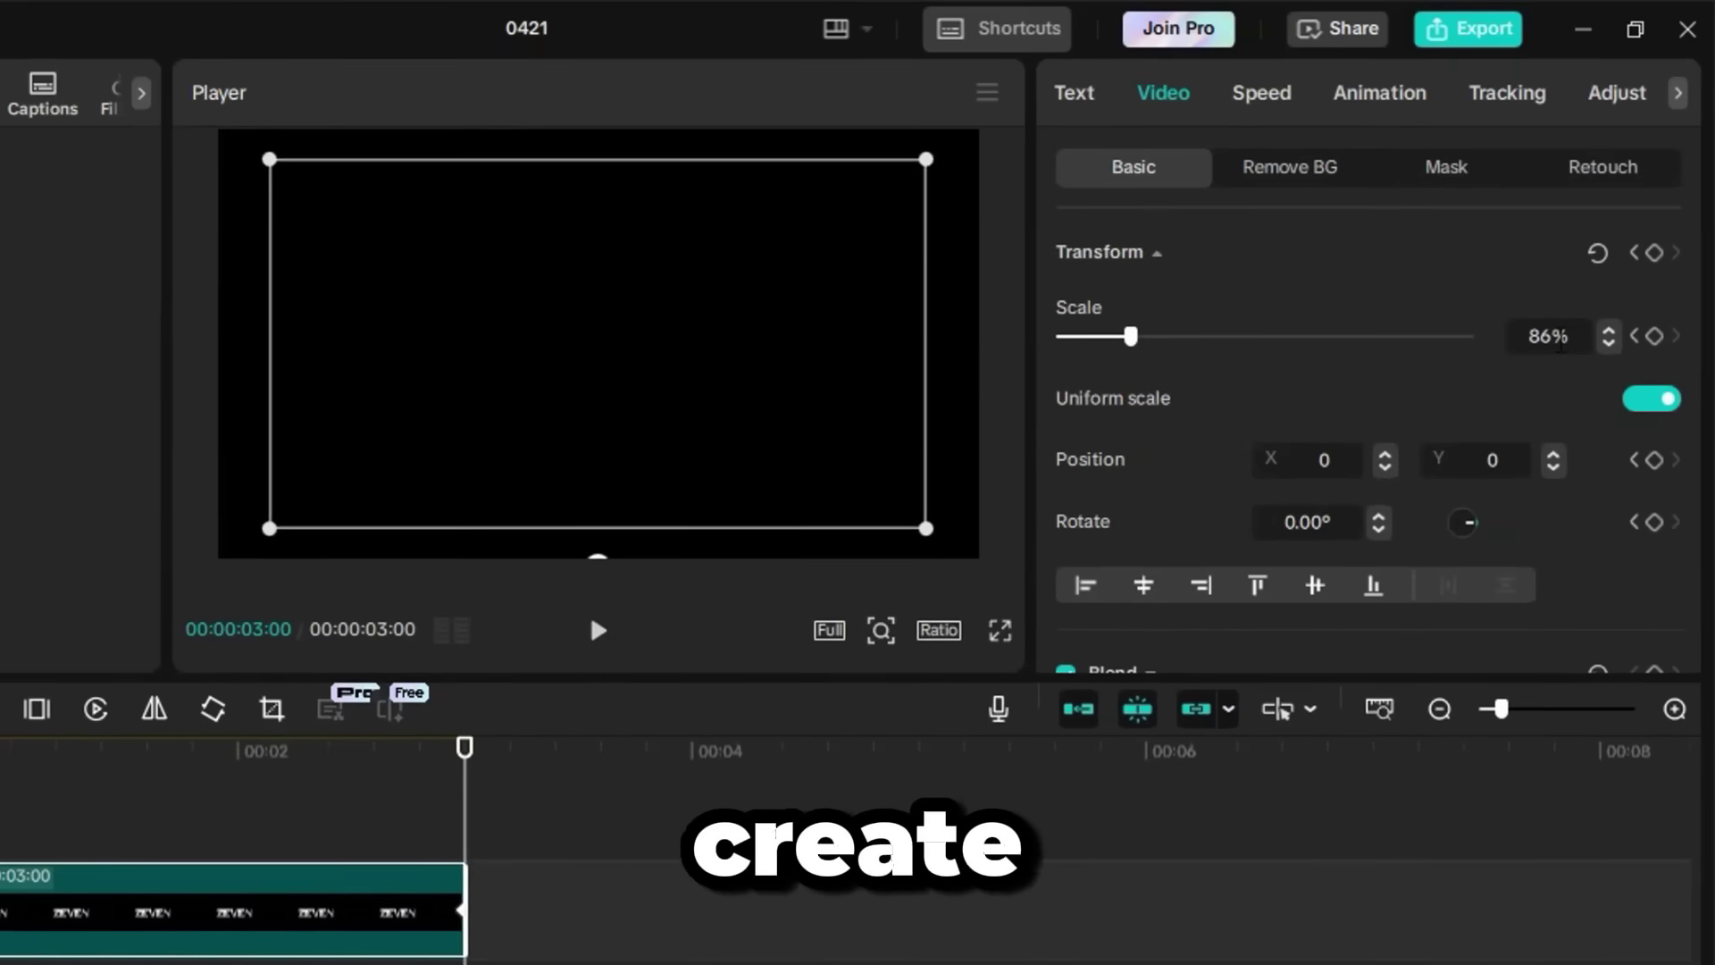
scroll(1559, 344, up, 13)
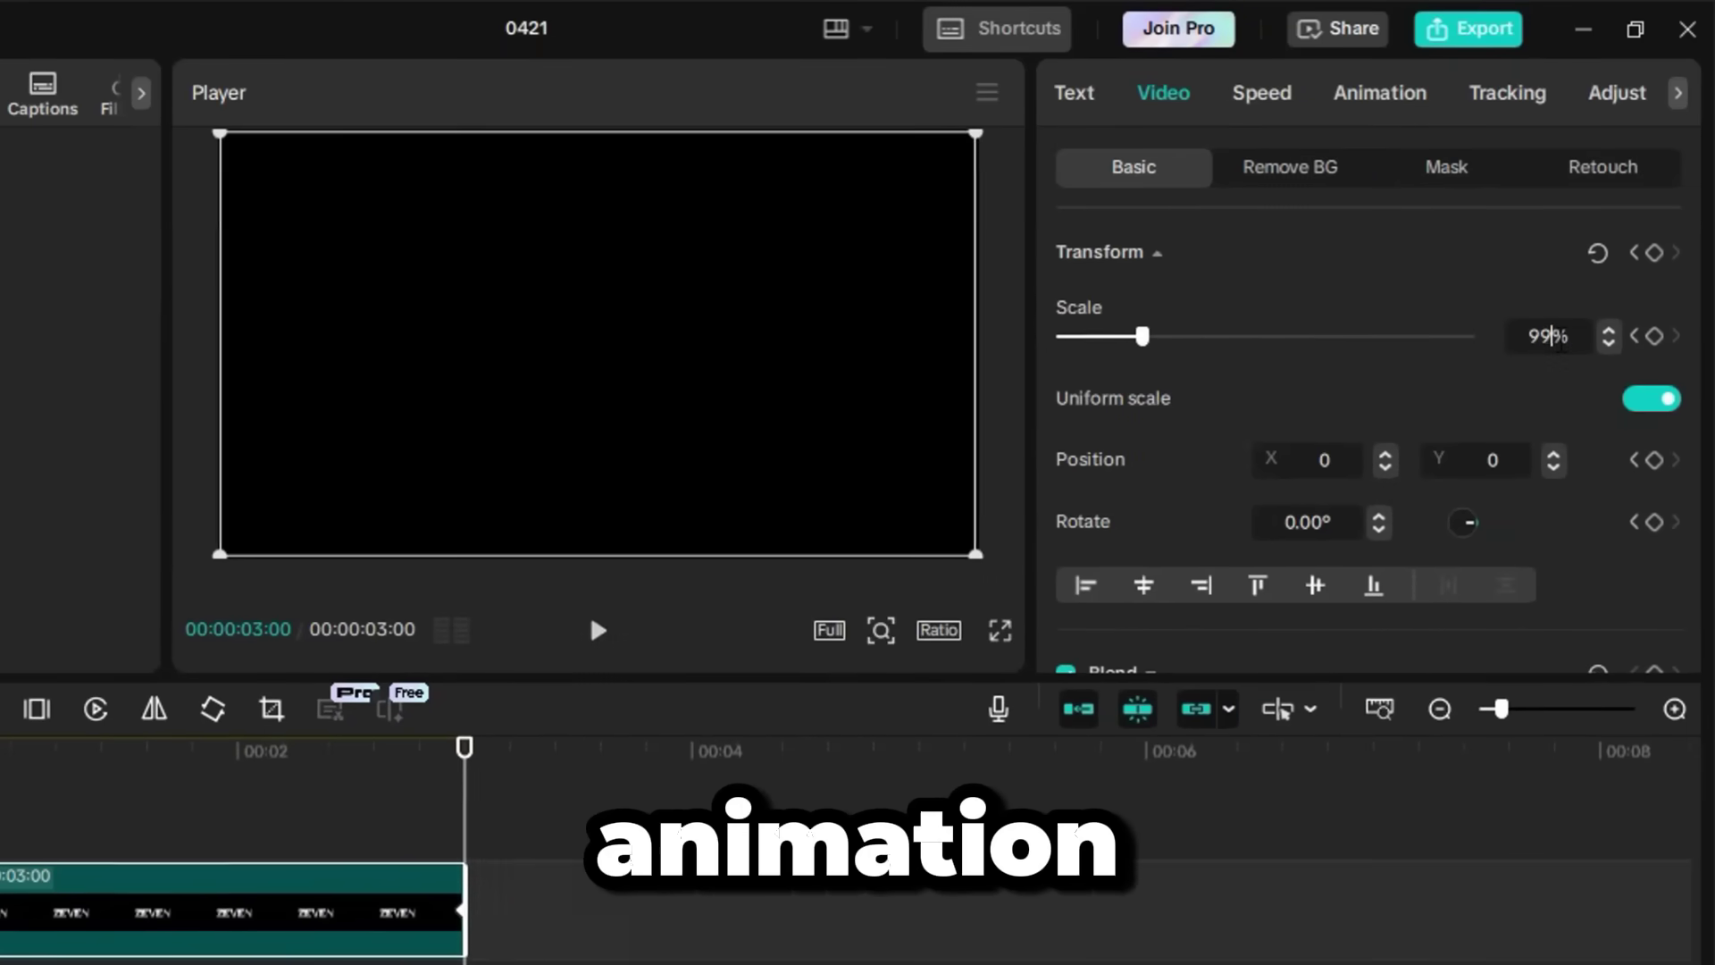
click(598, 630)
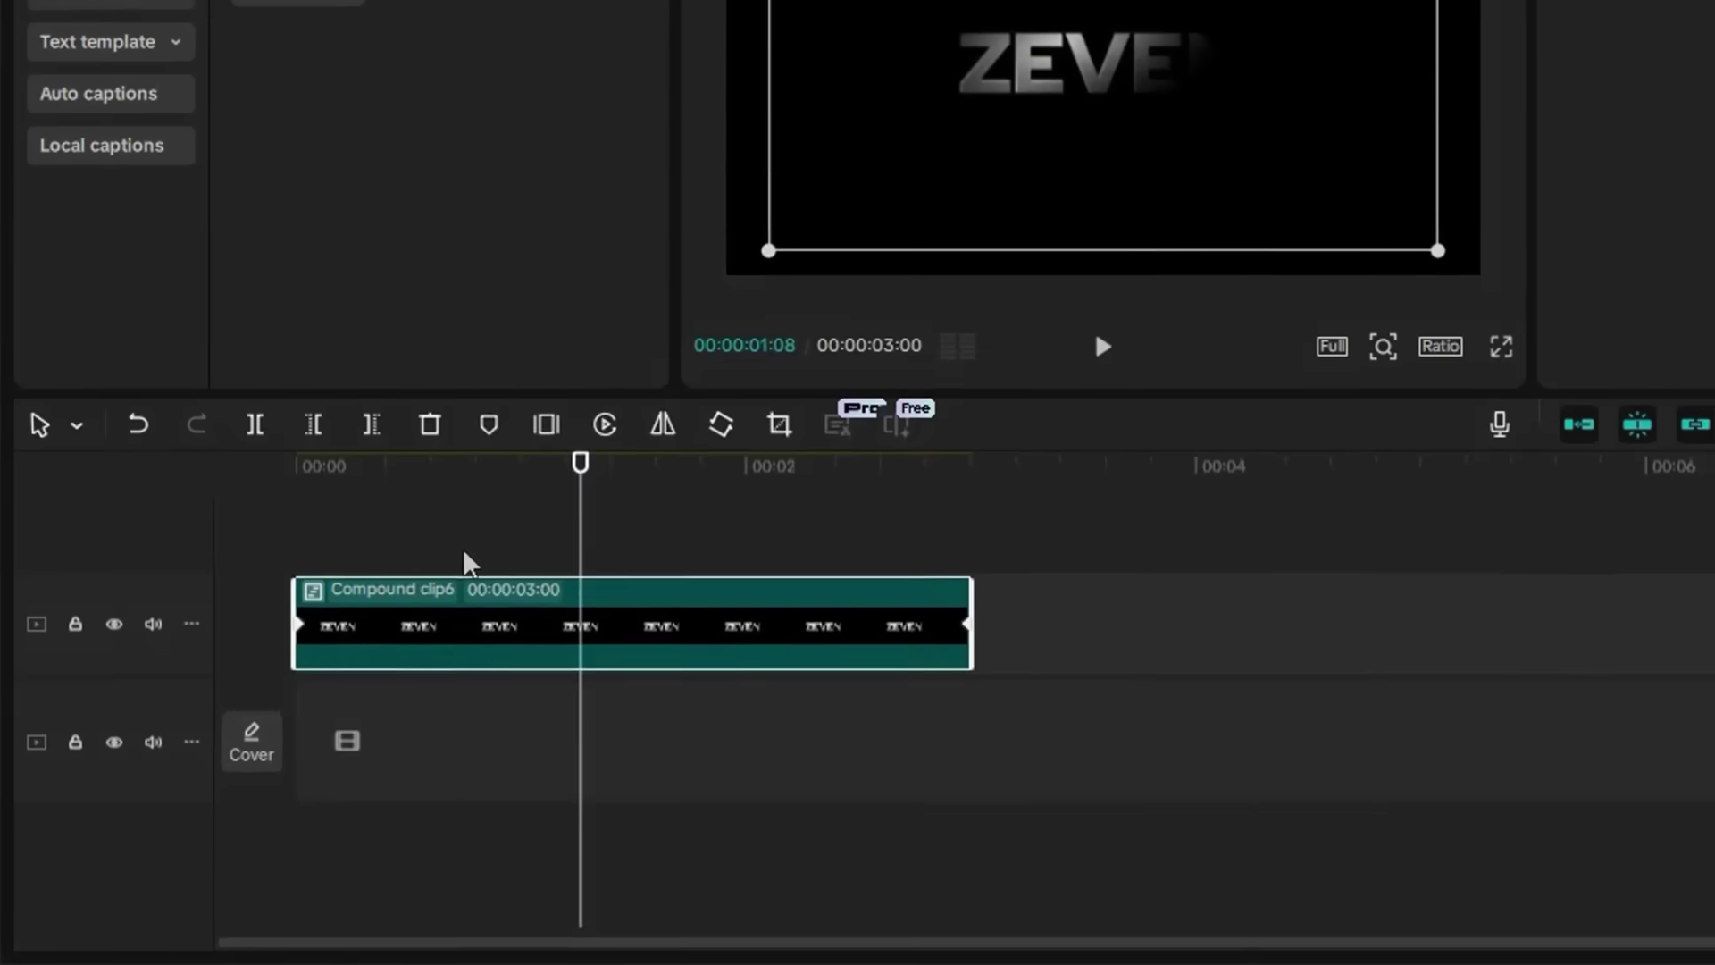
- Nest the title as Compound clip7 and add Glow 2 with glow 16, size 57
right_click(545, 616)
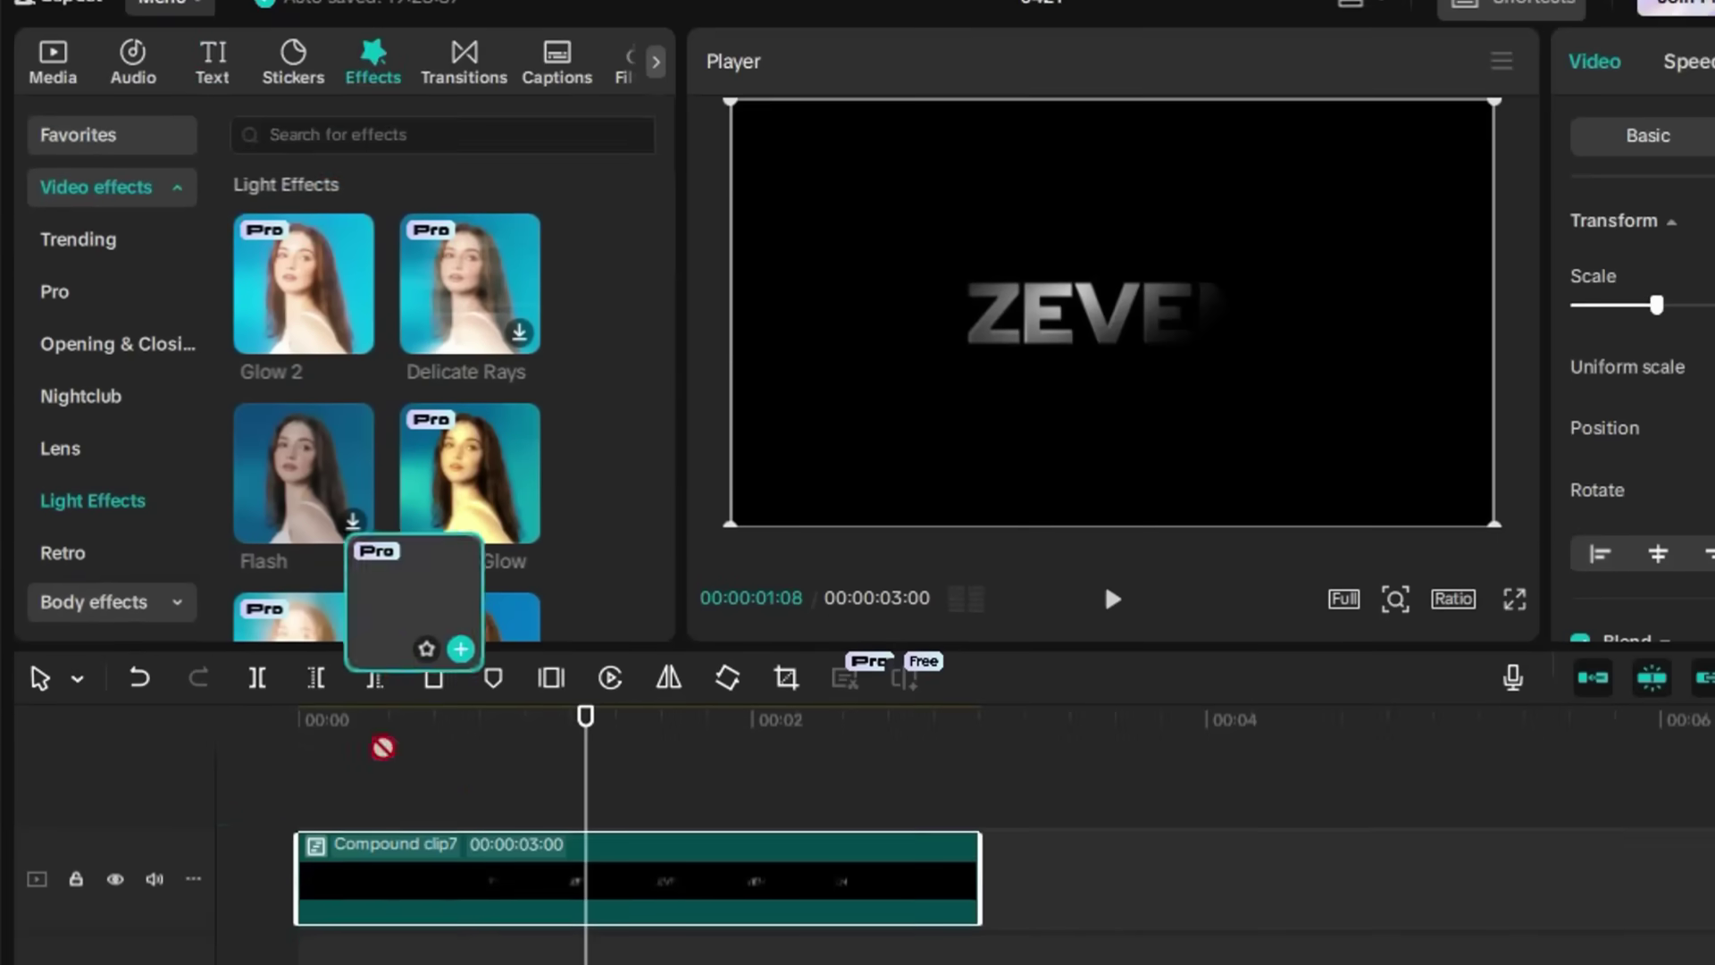
drag(416, 625, 280, 789)
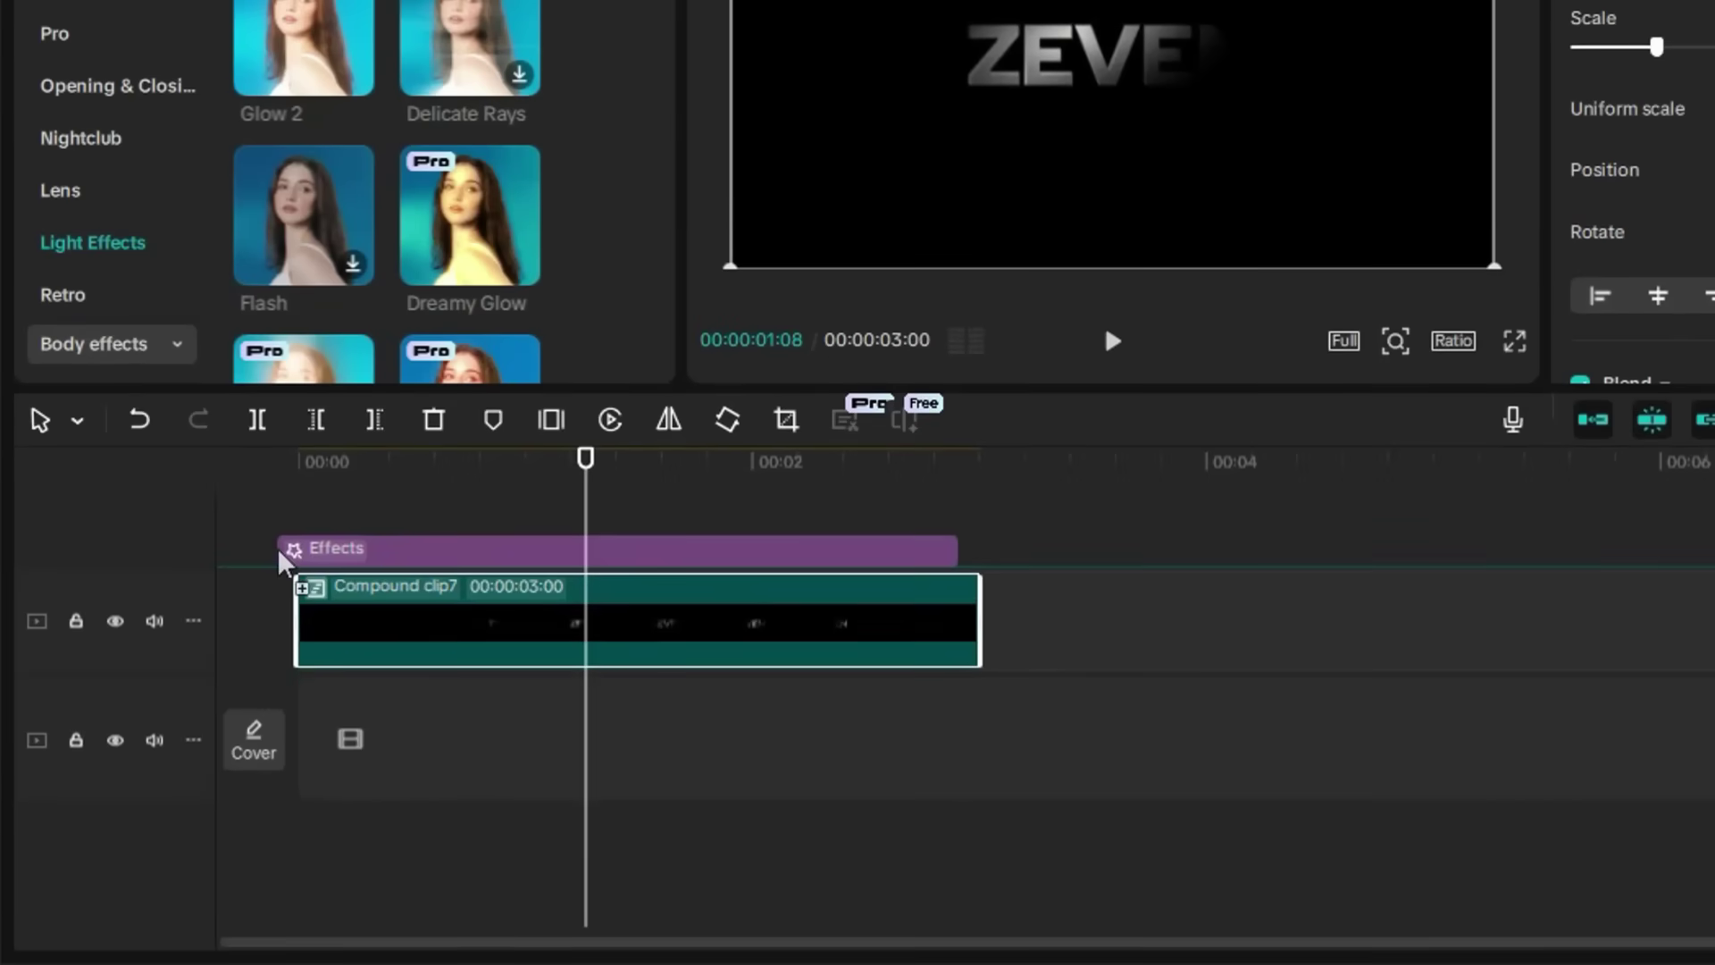
click(279, 561)
drag(1107, 379, 1127, 379)
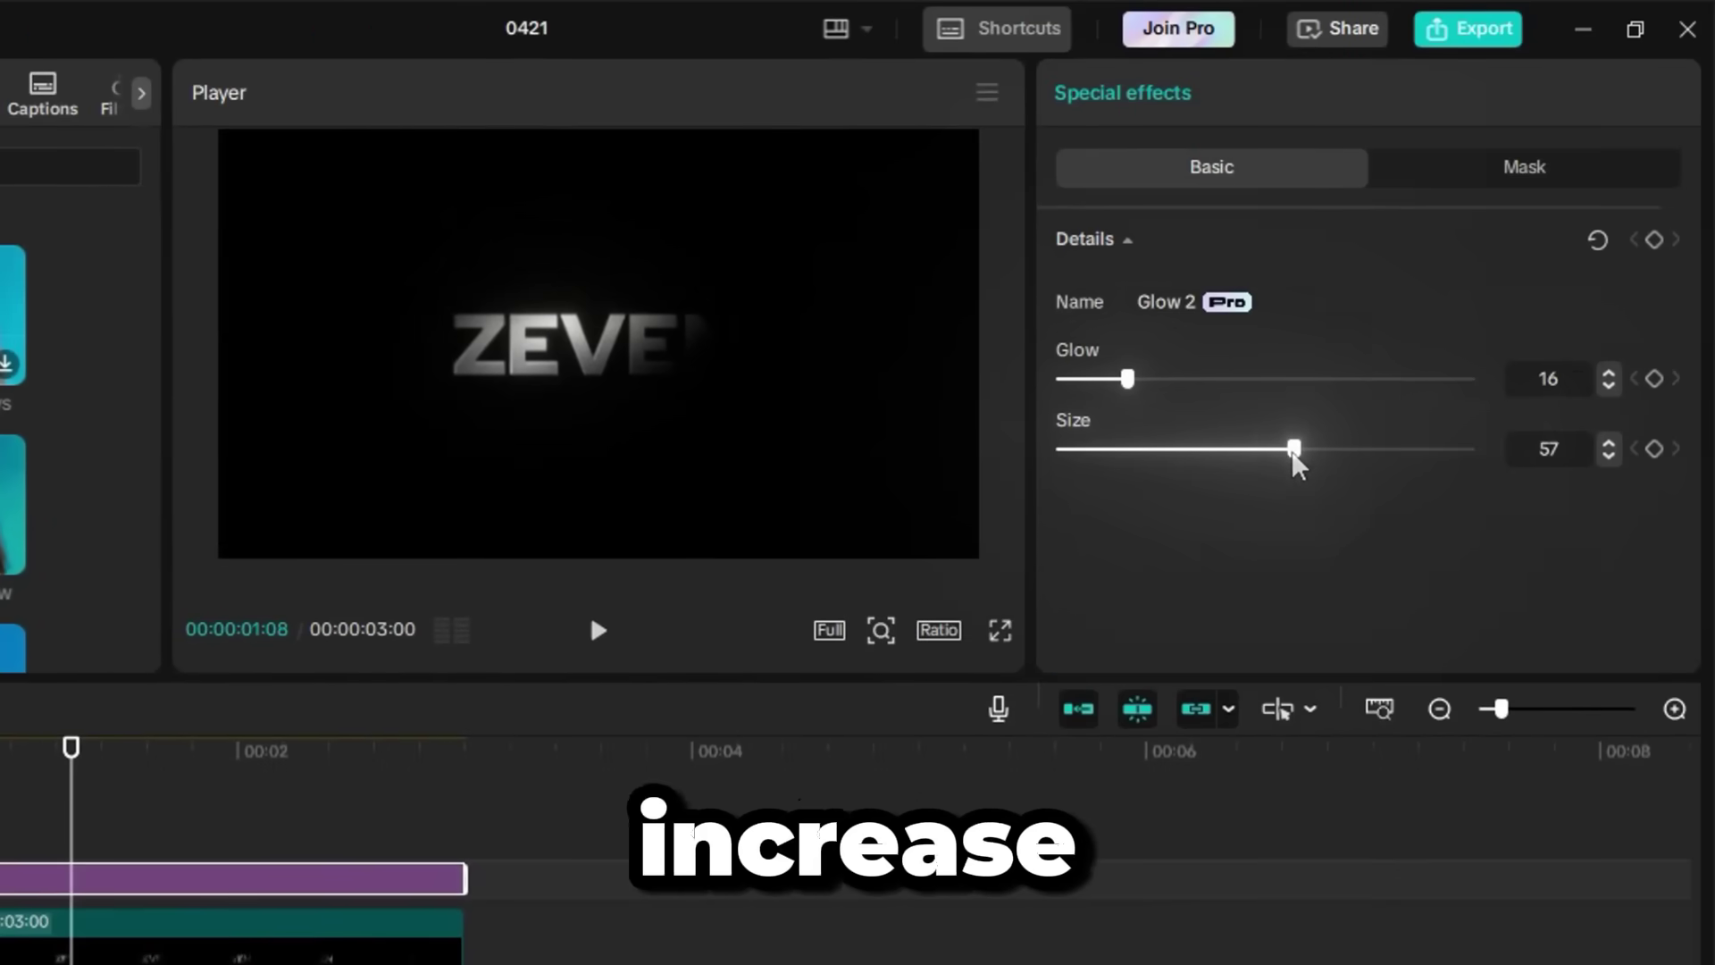